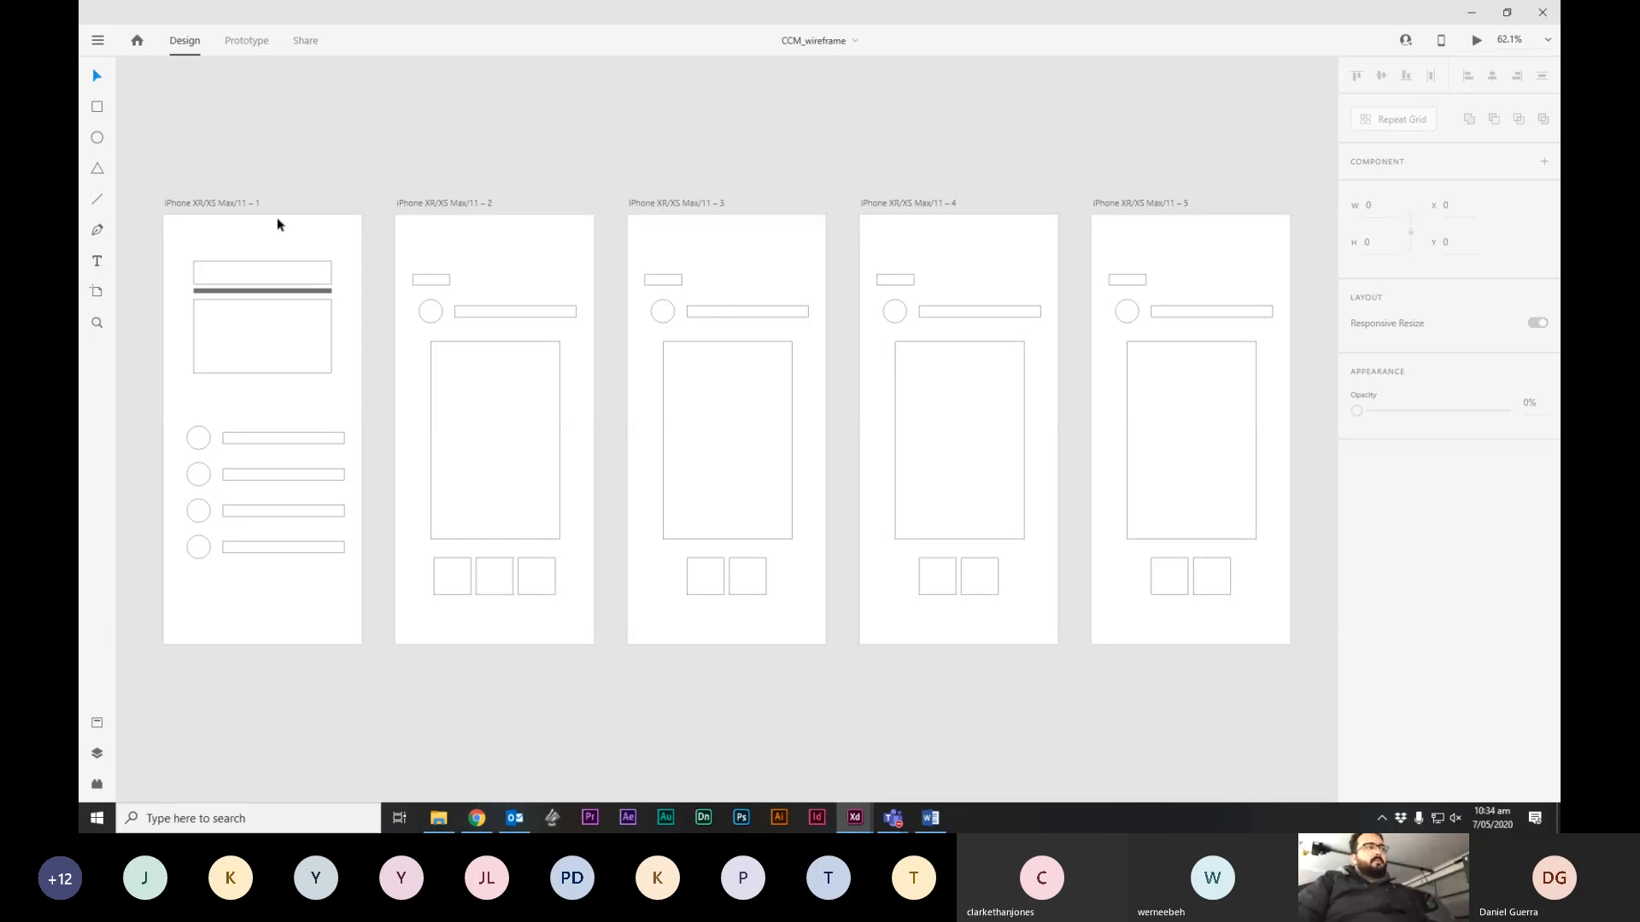
Compare the coloured artboards in CCM_prototype with the plain layouts in CCM_wireframe, ending on the wireframe document.
{"action": "mouse_move", "coordinate": [859, 818]}
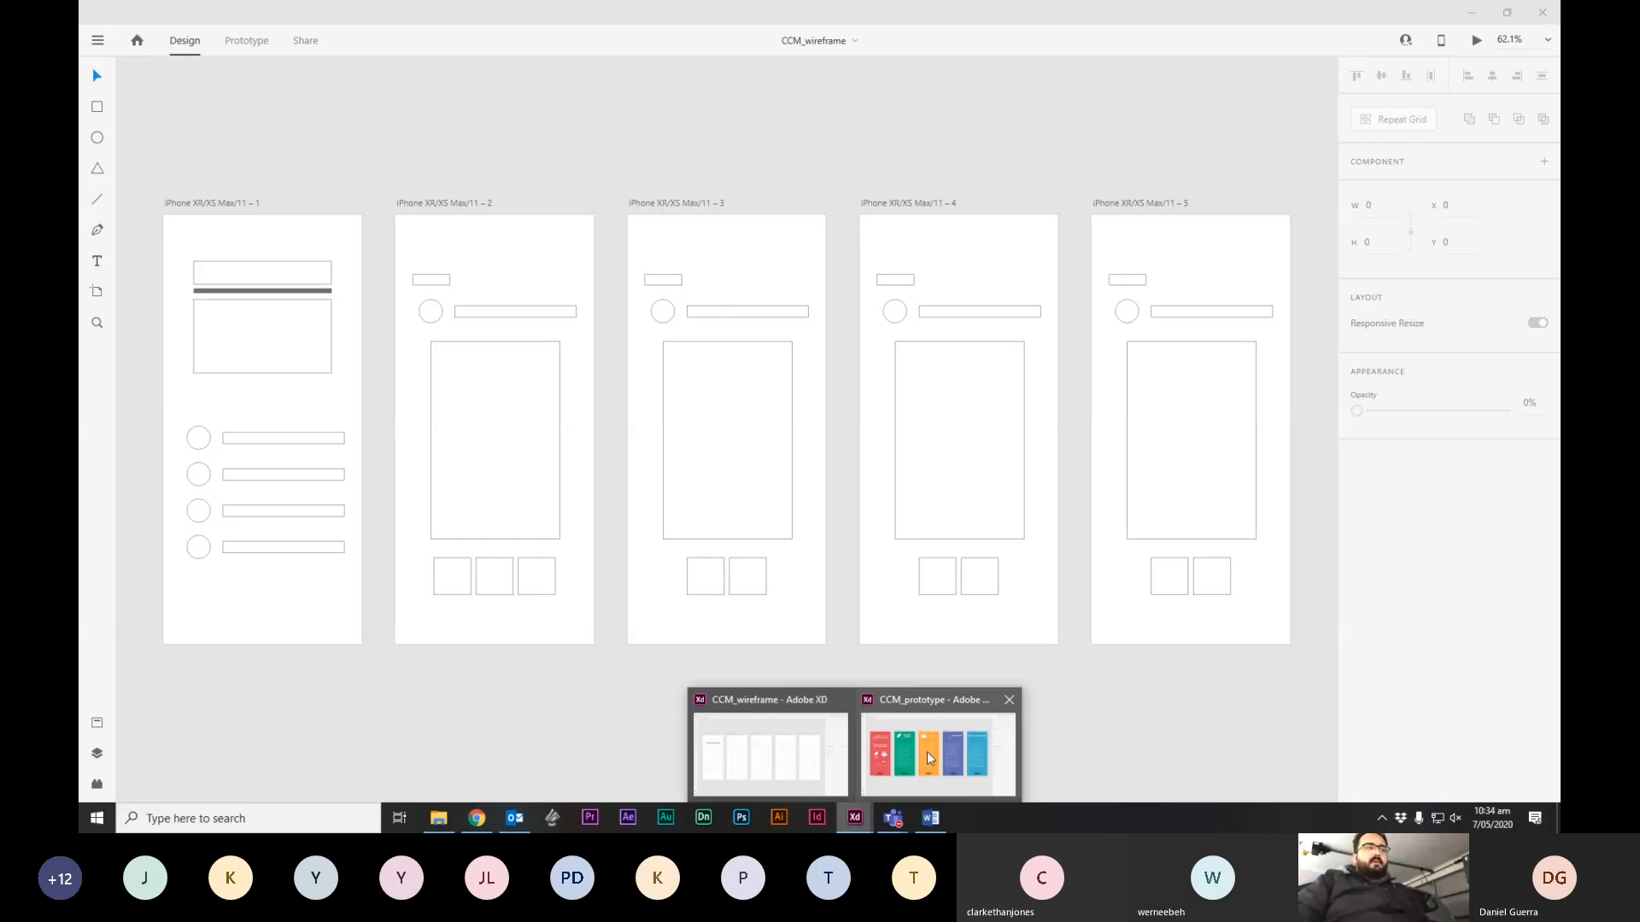
{"action": "left_click", "coordinate": [929, 755]}
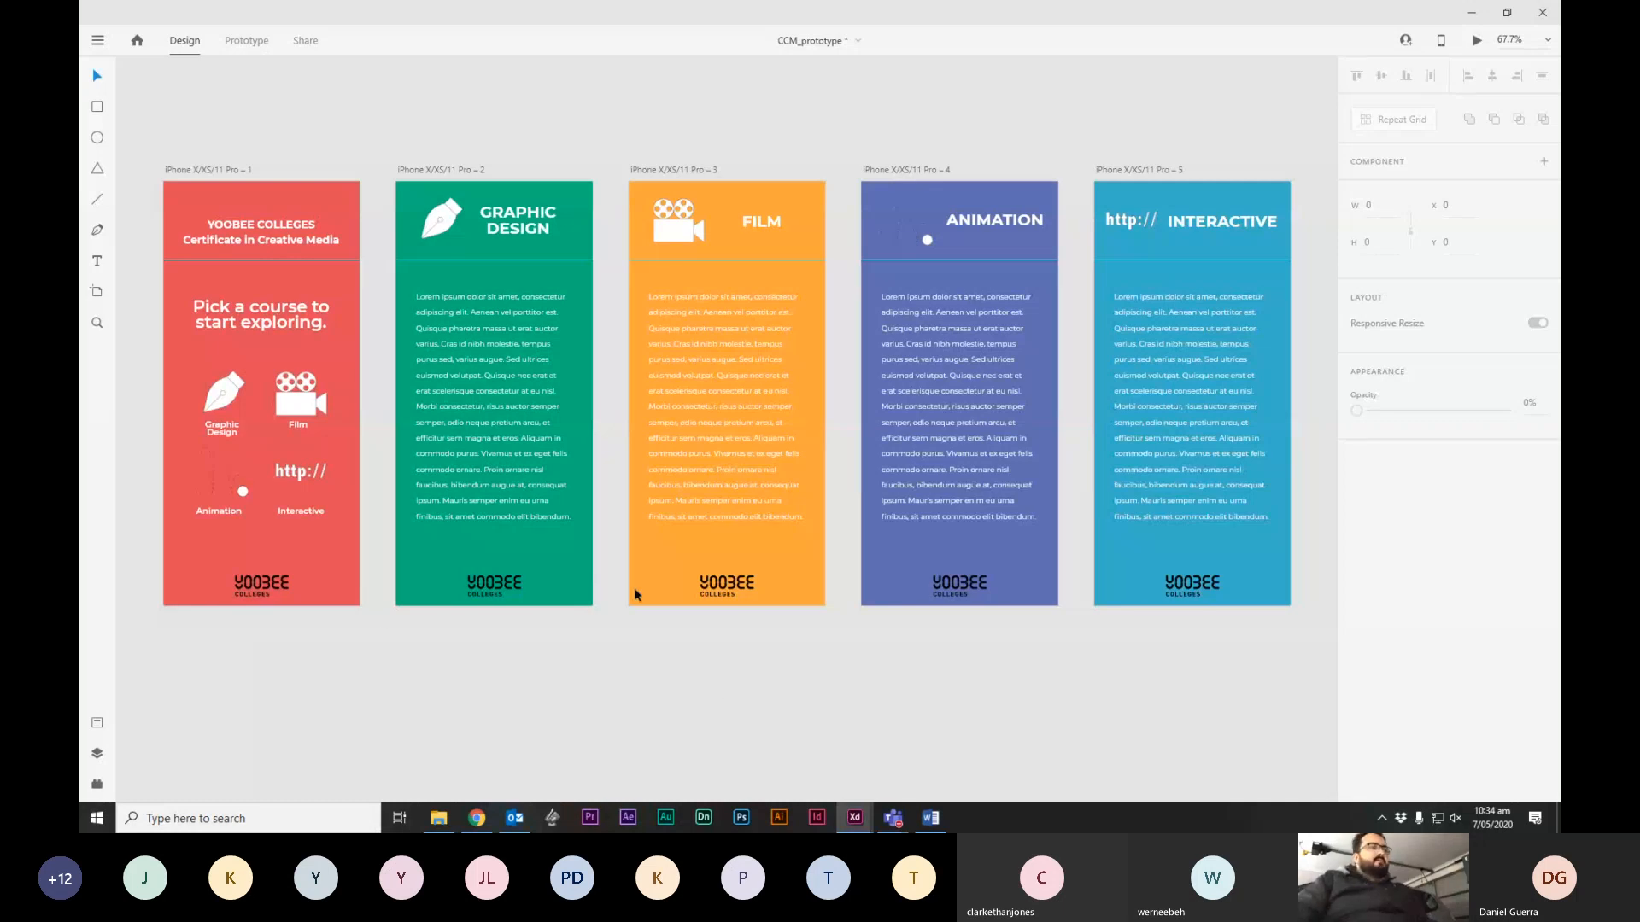
{"action": "mouse_move", "coordinate": [854, 817]}
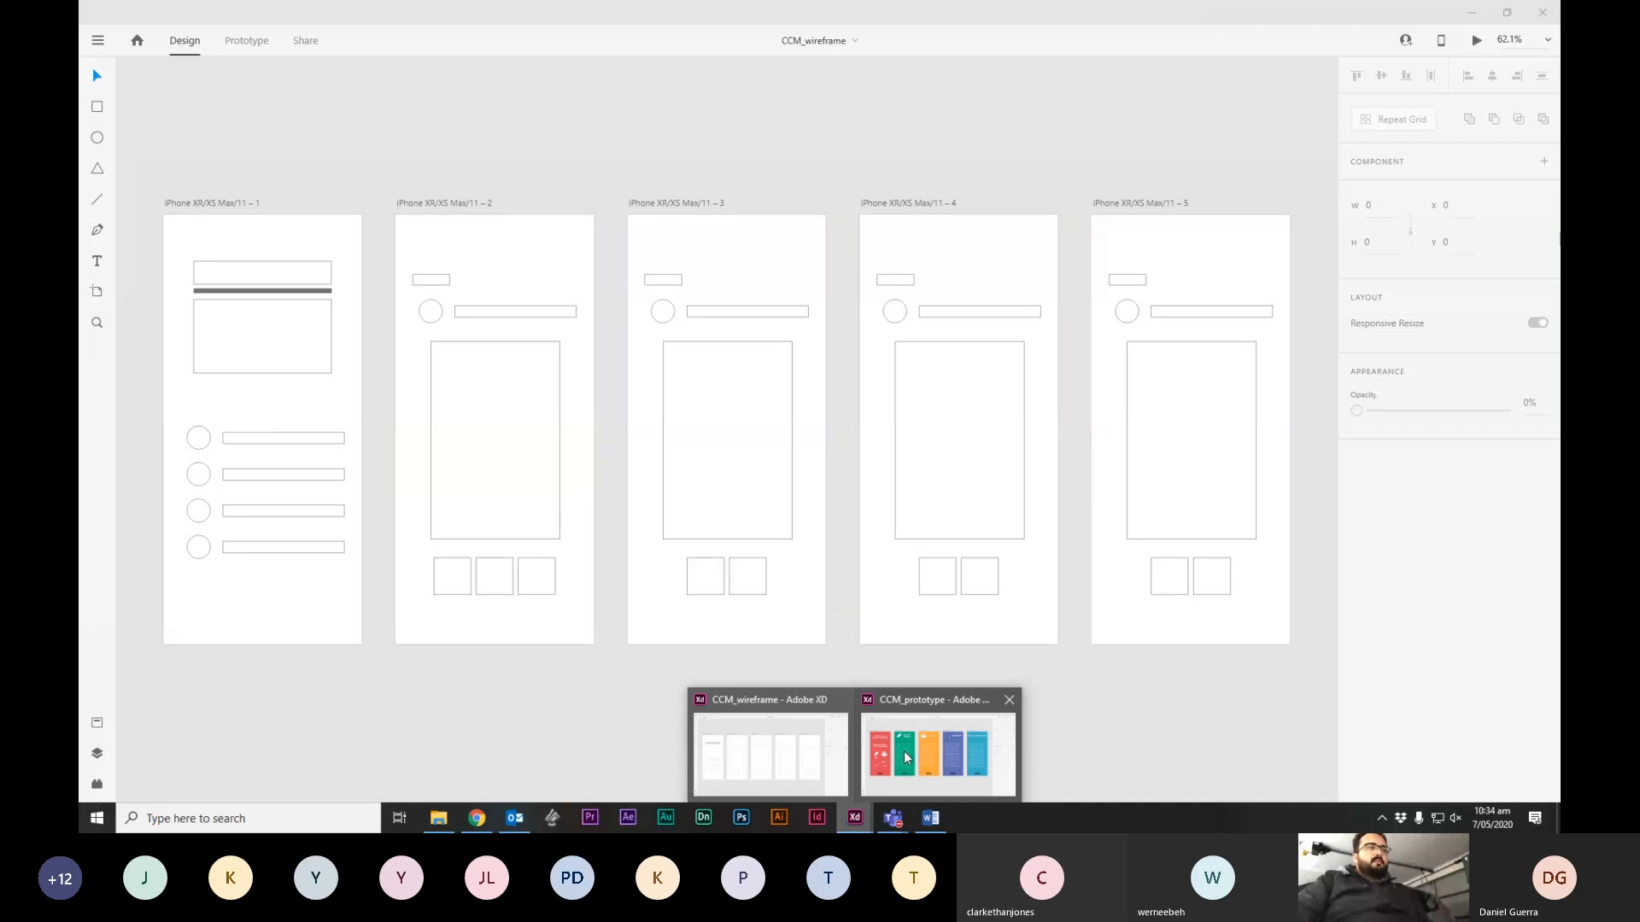
{"action": "mouse_move", "coordinate": [904, 750]}
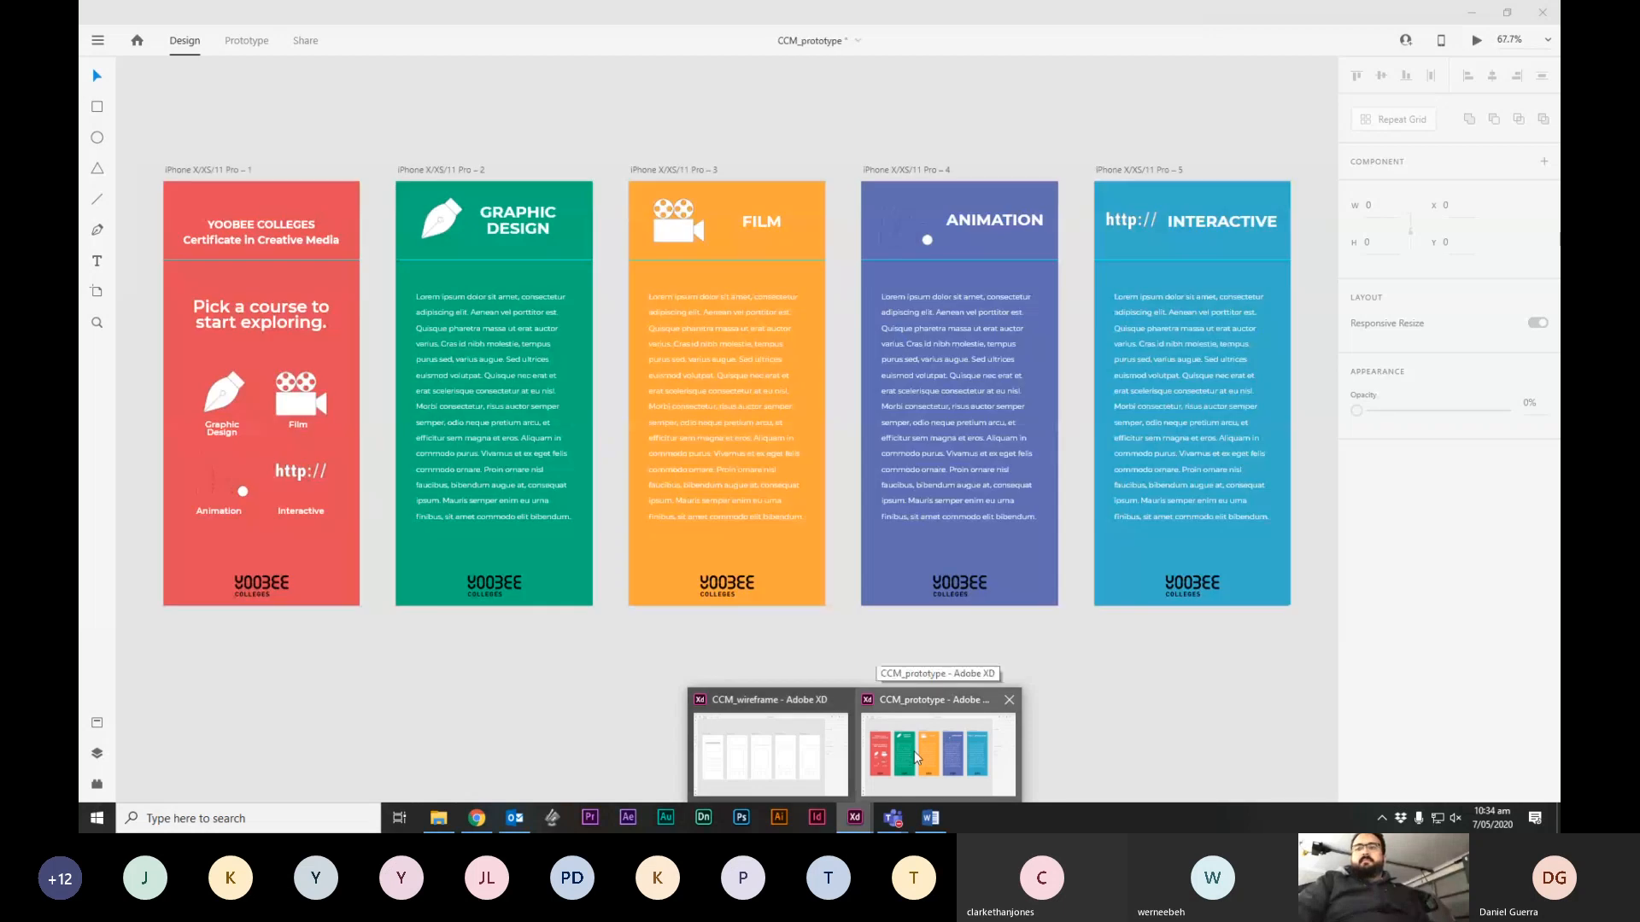
{"action": "left_click", "coordinate": [769, 752]}
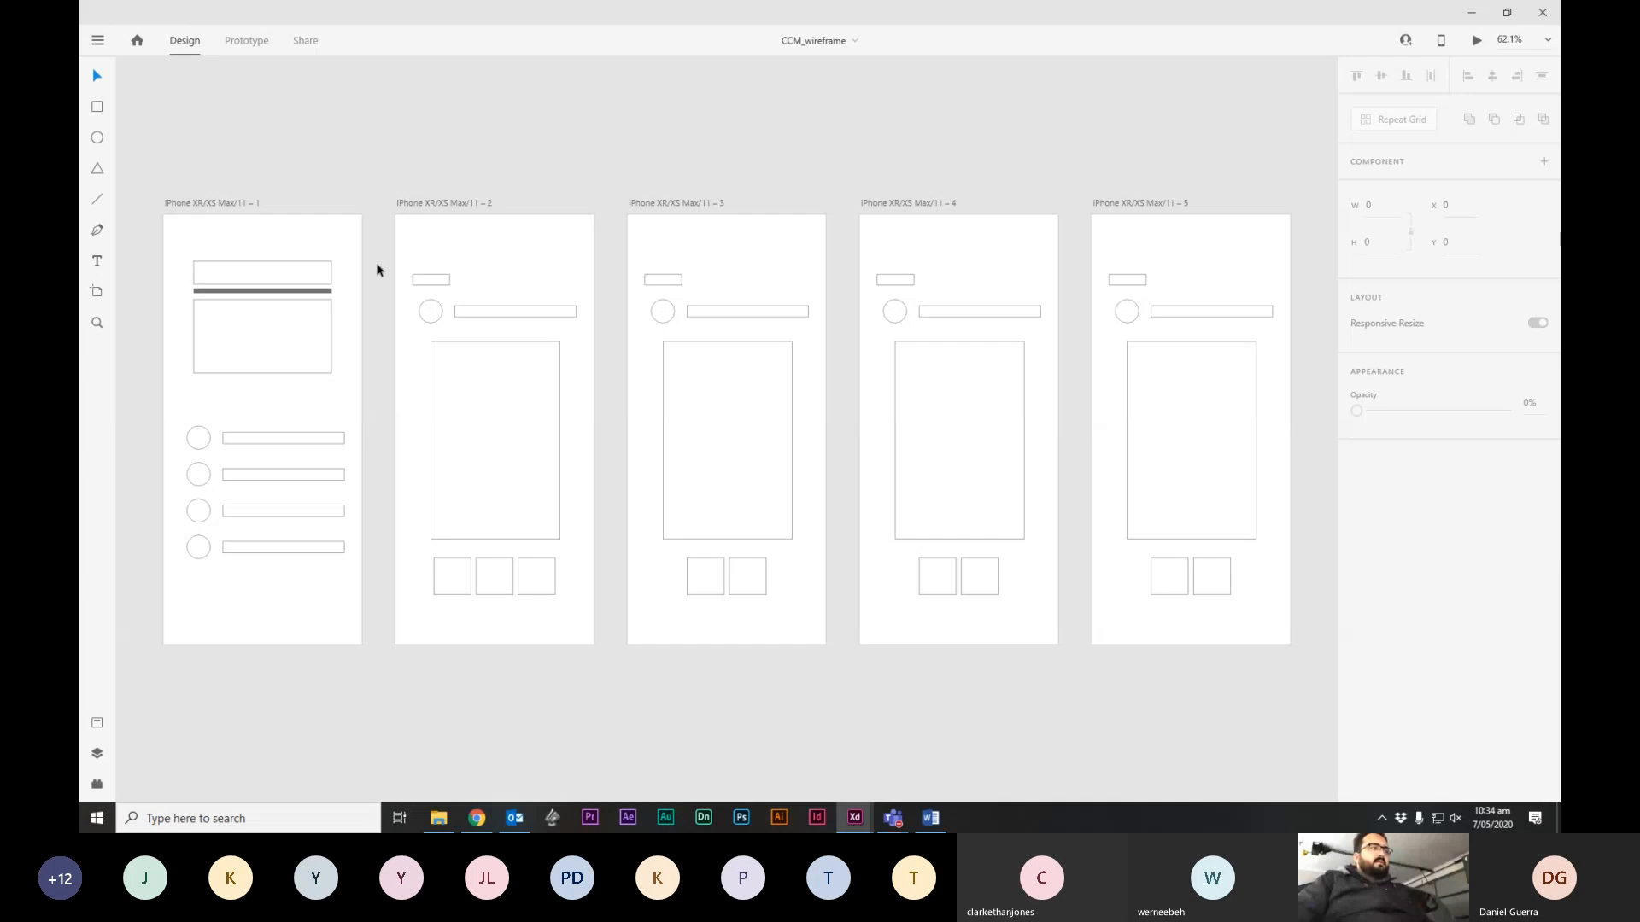
Try landscape orientation on the first wireframe artboard, return it to portrait and keep its scrolling set to Vertical.
{"action": "left_click", "coordinate": [294, 237]}
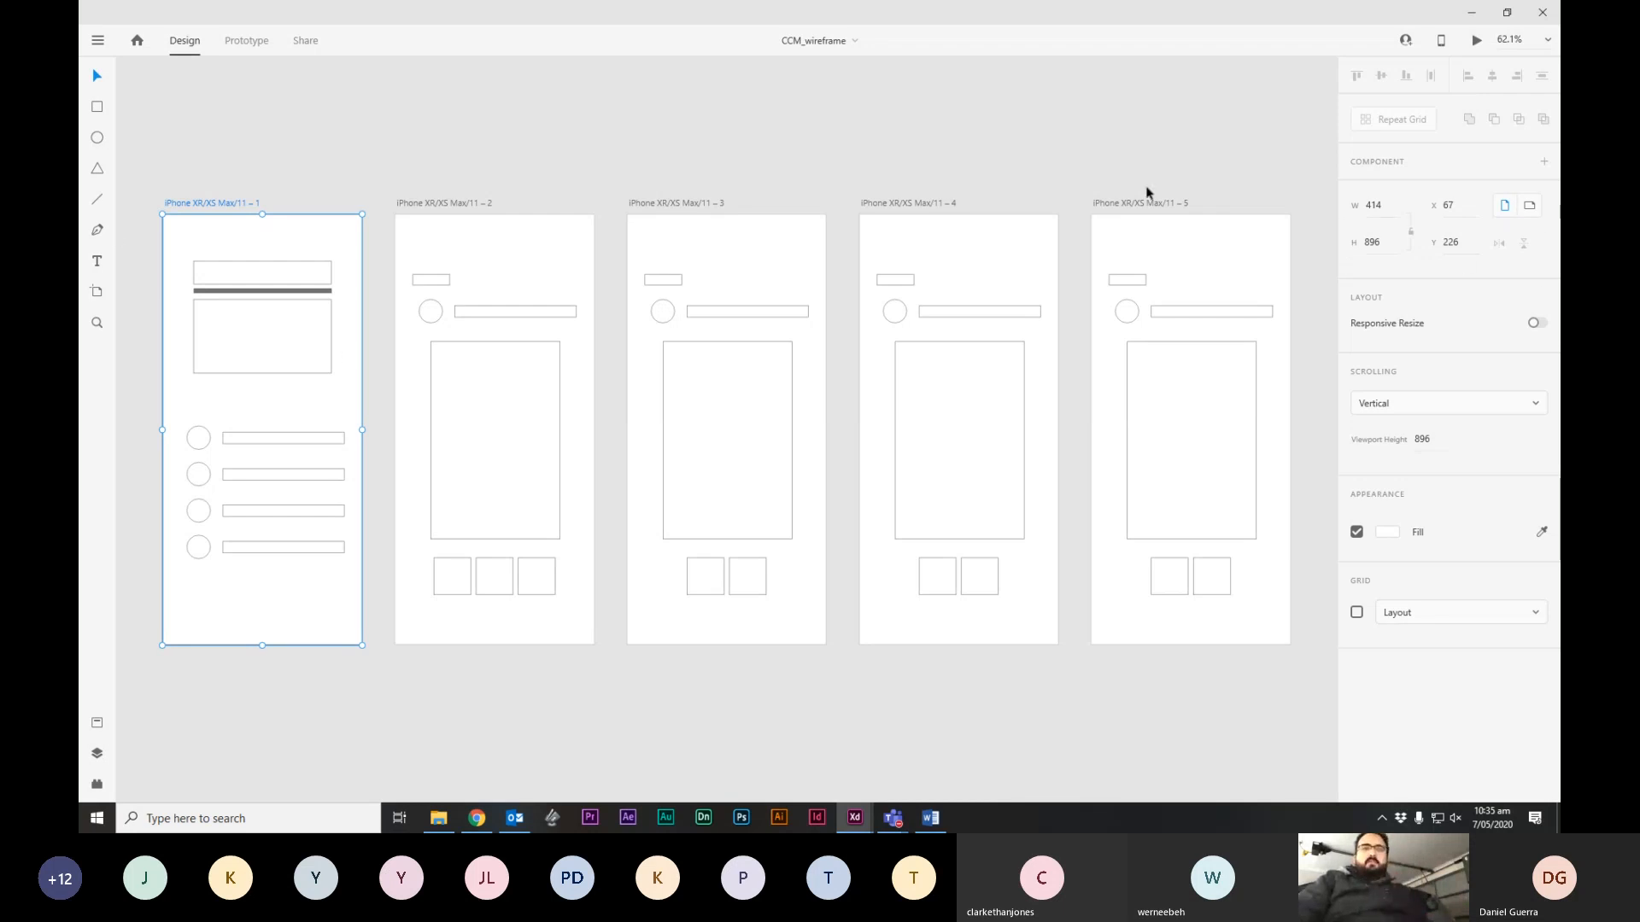
{"action": "left_click", "coordinate": [1529, 207]}
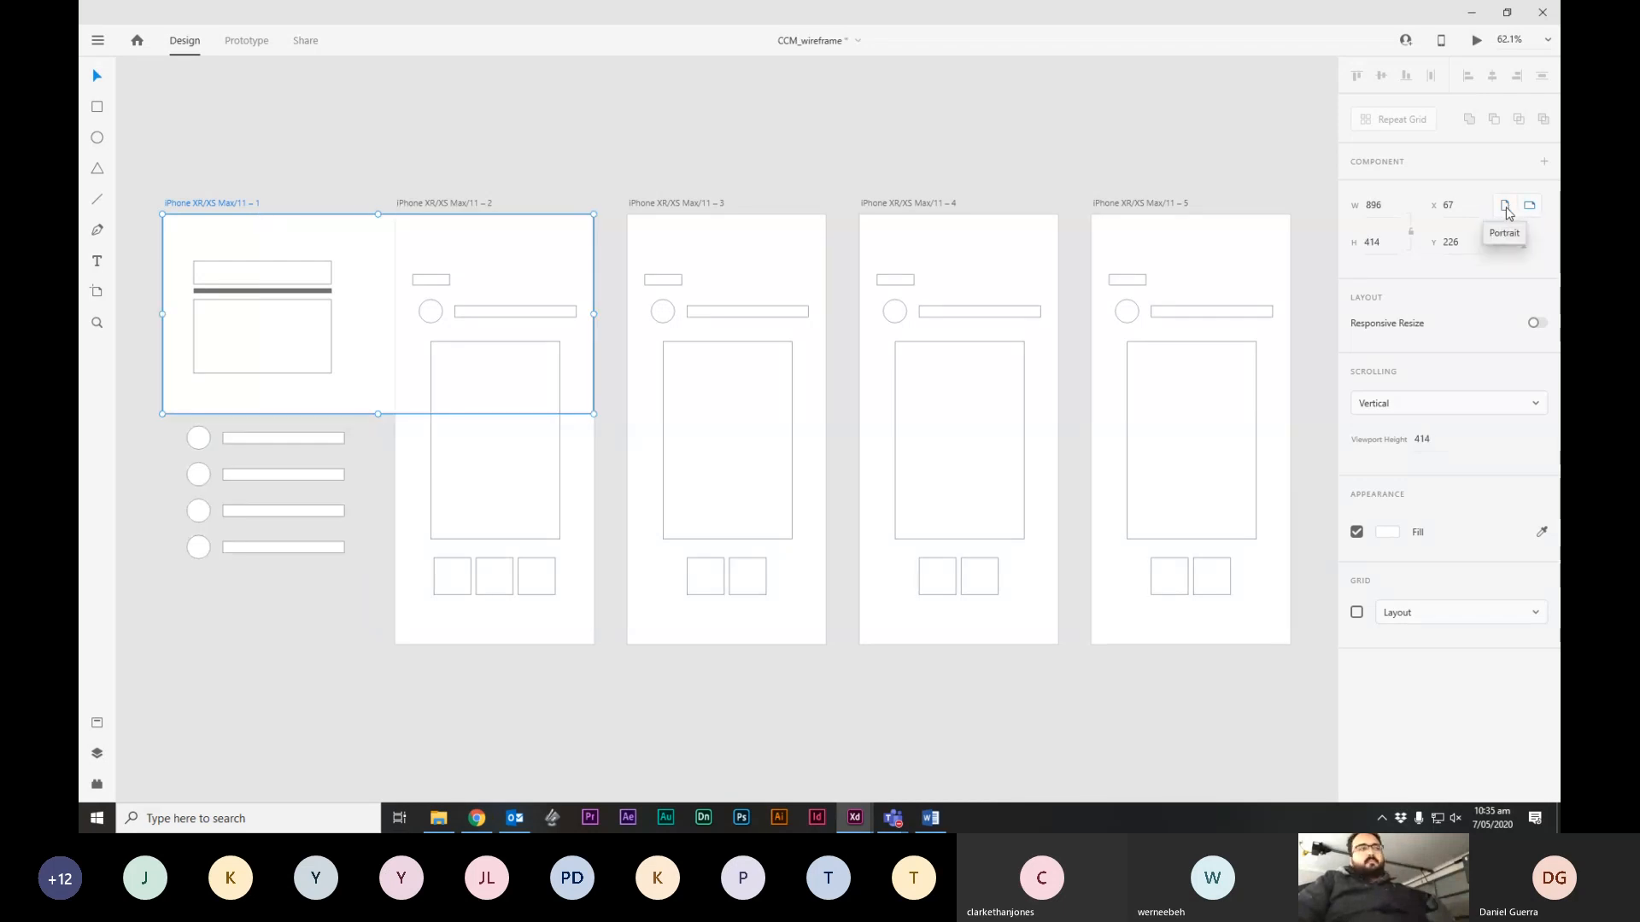
{"action": "left_click", "coordinate": [1507, 210]}
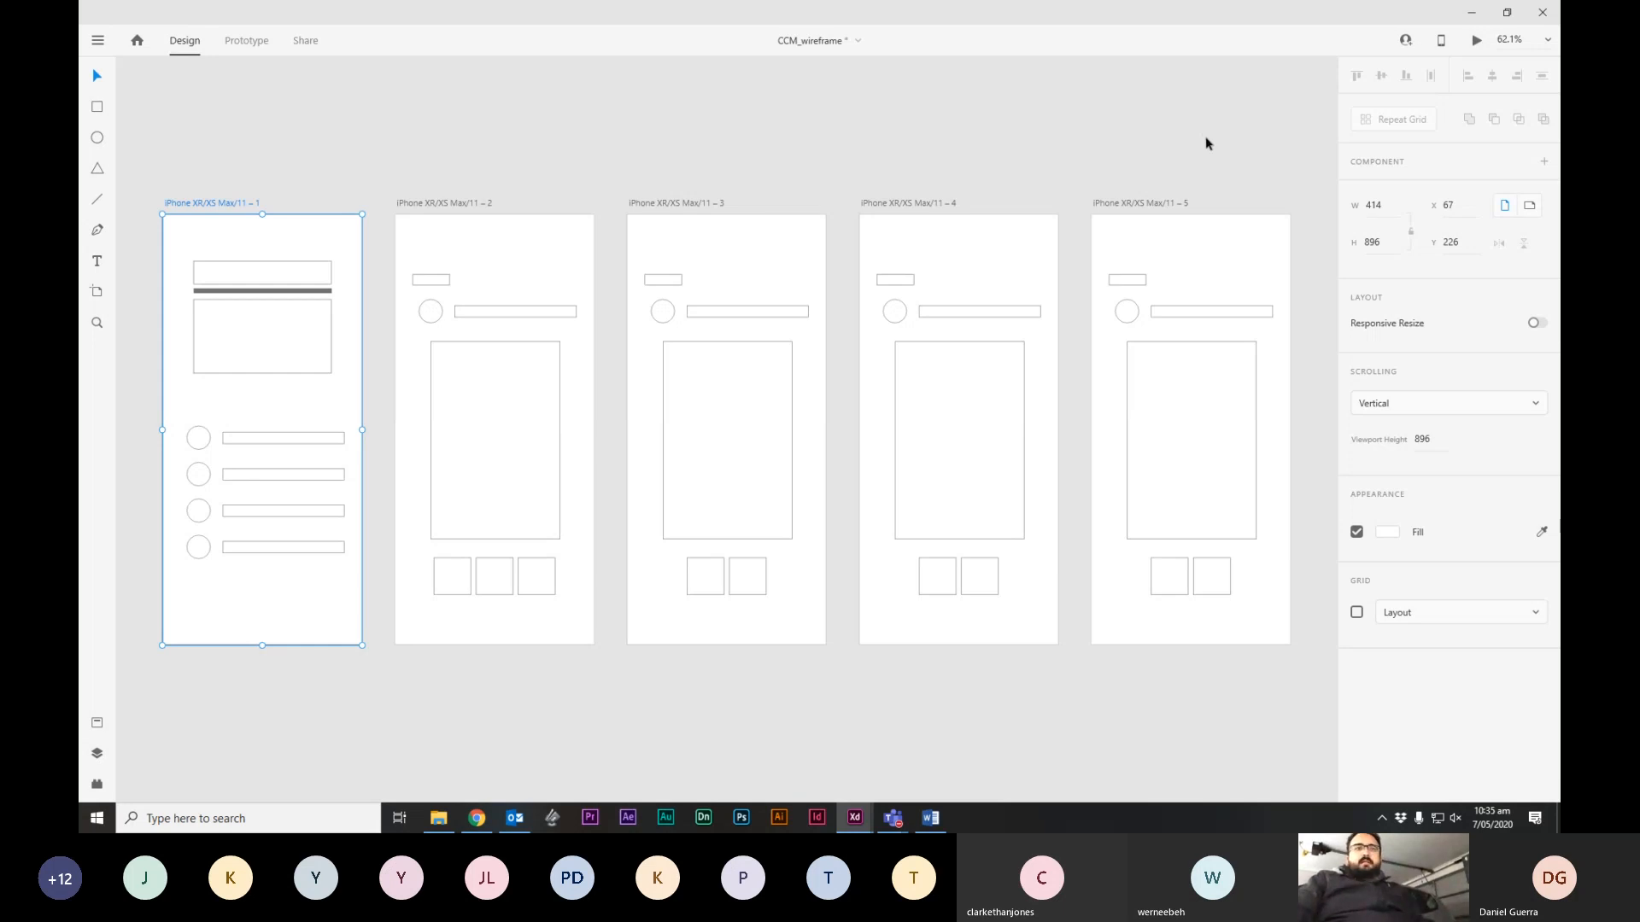
{"action": "left_click", "coordinate": [1406, 406]}
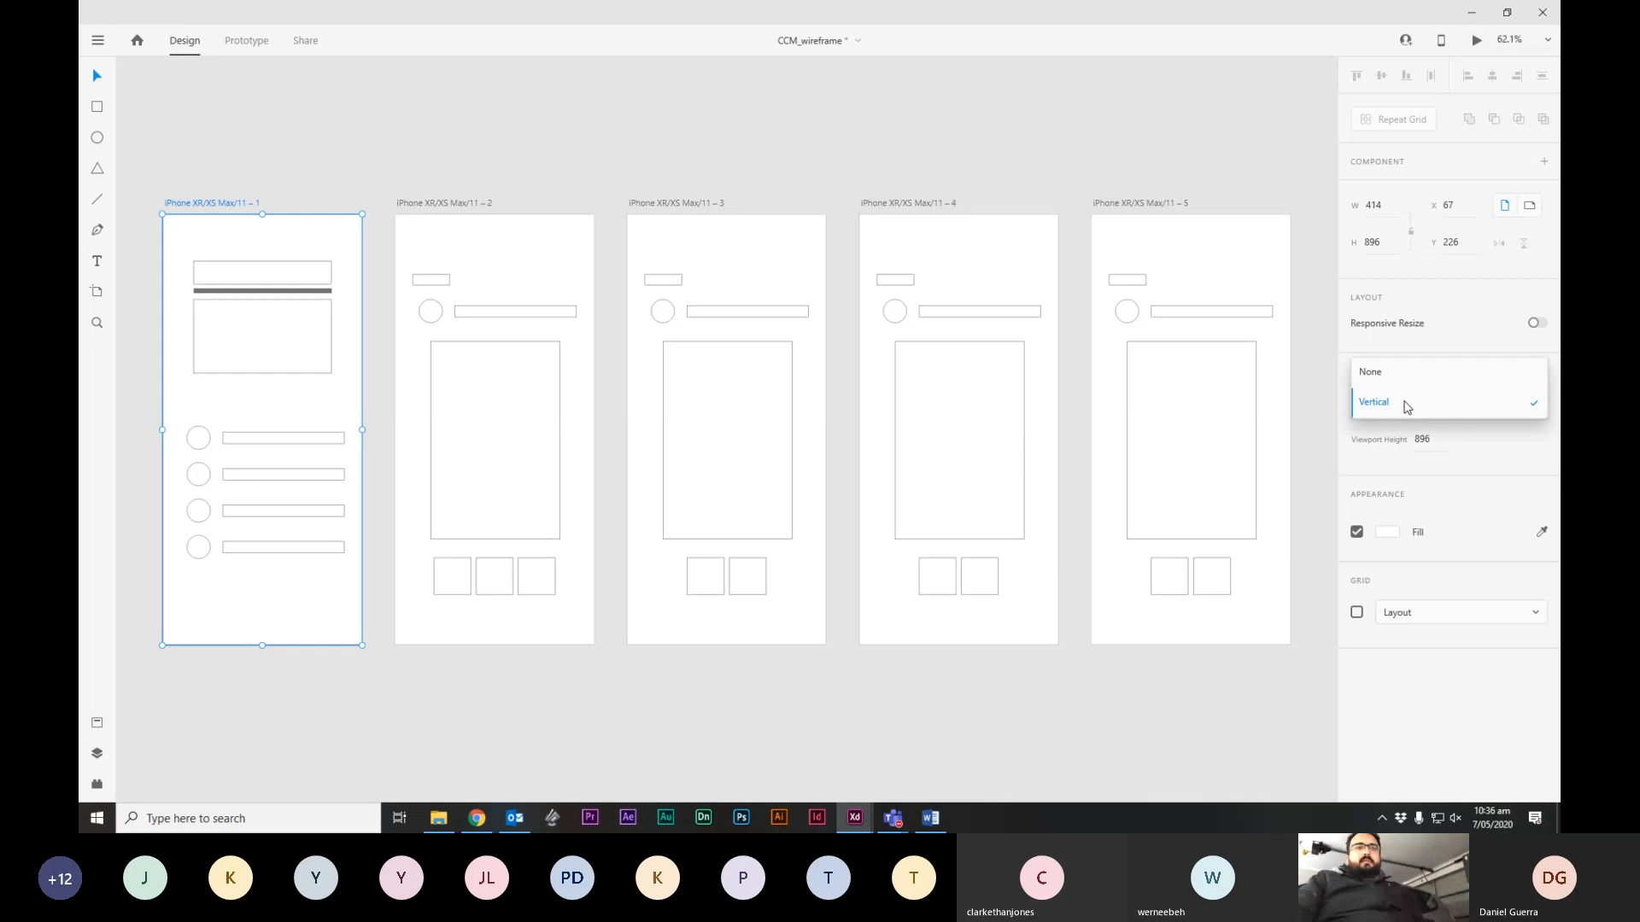
{"action": "left_click", "coordinate": [1402, 403]}
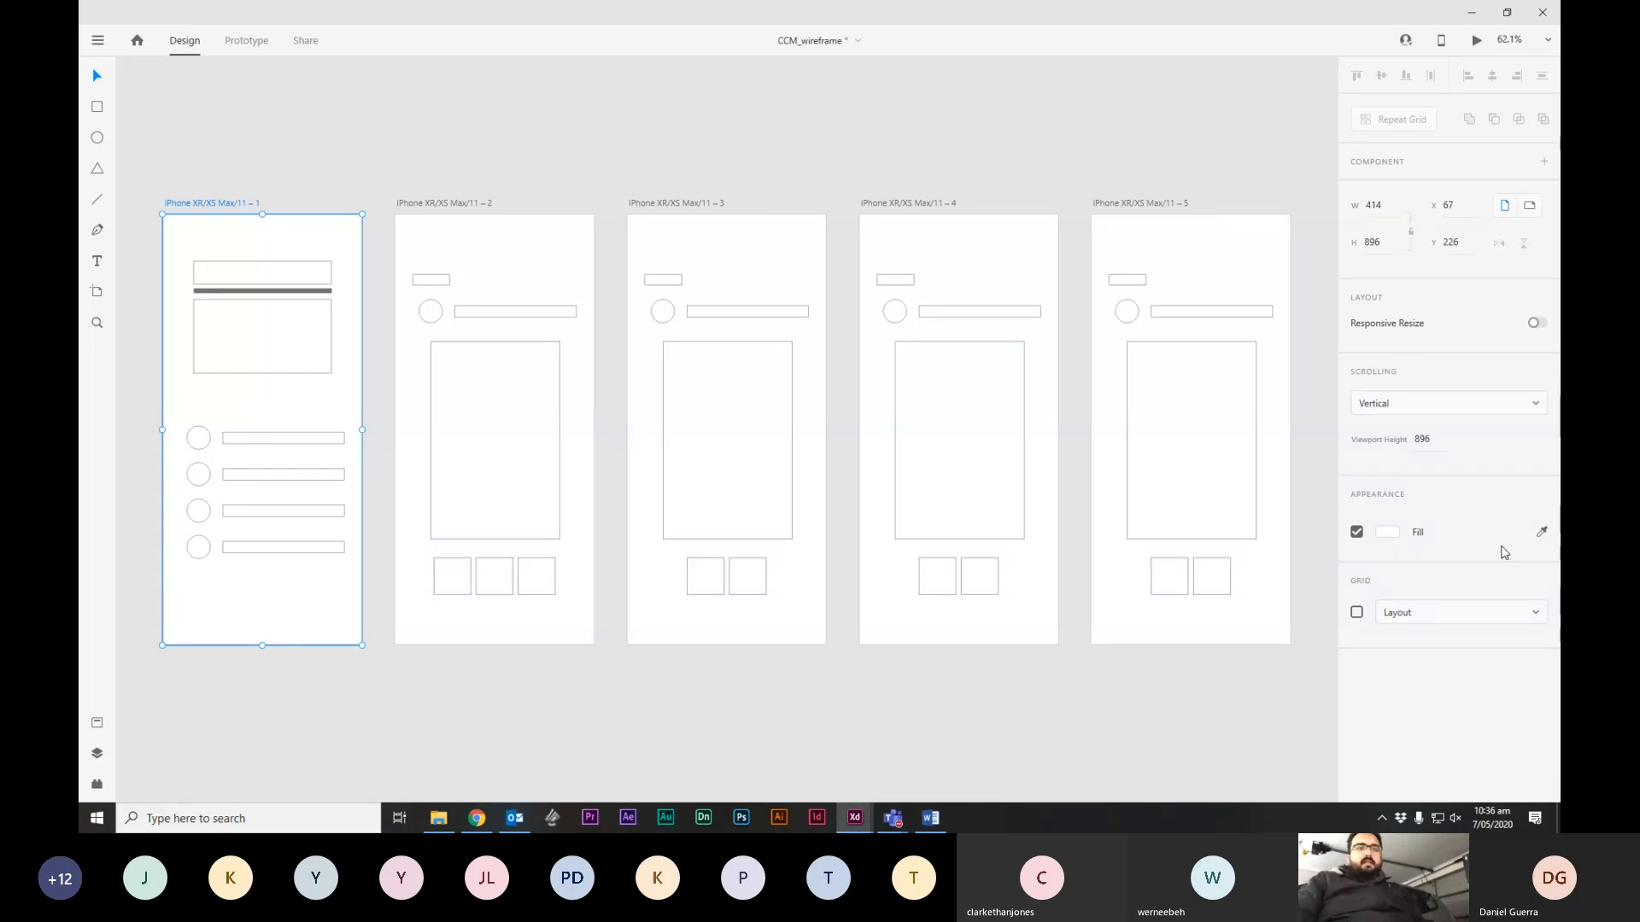
Try to transfer the red fill of the first CCM_prototype artboard to the first CCM_wireframe artboard.
{"action": "left_click", "coordinate": [1387, 533]}
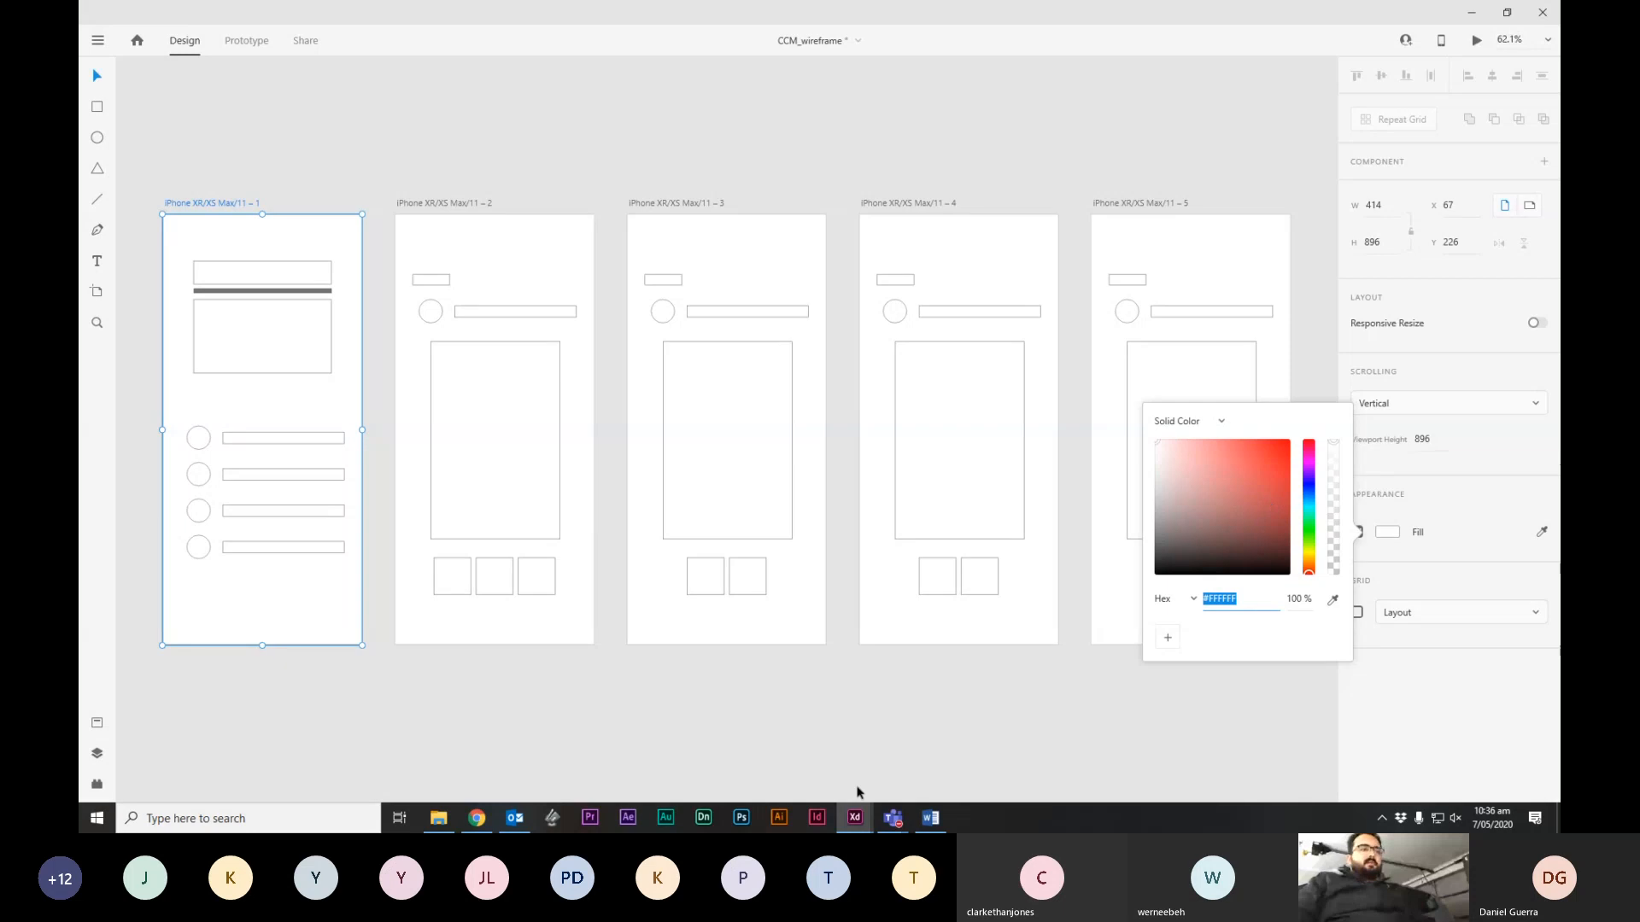
{"action": "left_click", "coordinate": [854, 817]}
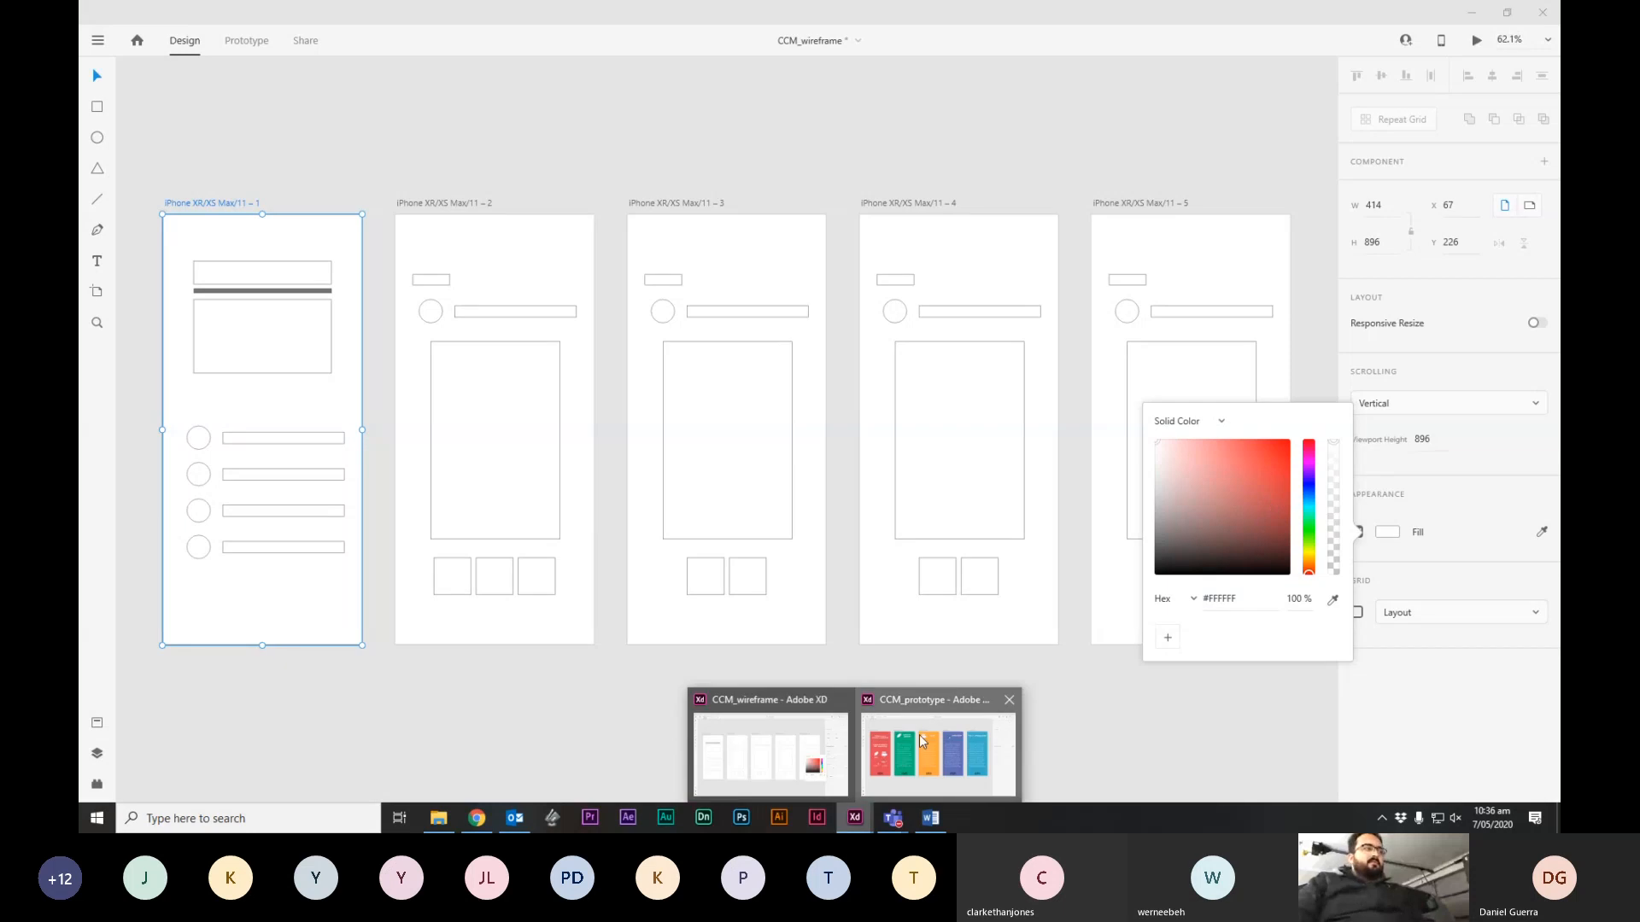
{"action": "left_click", "coordinate": [922, 740]}
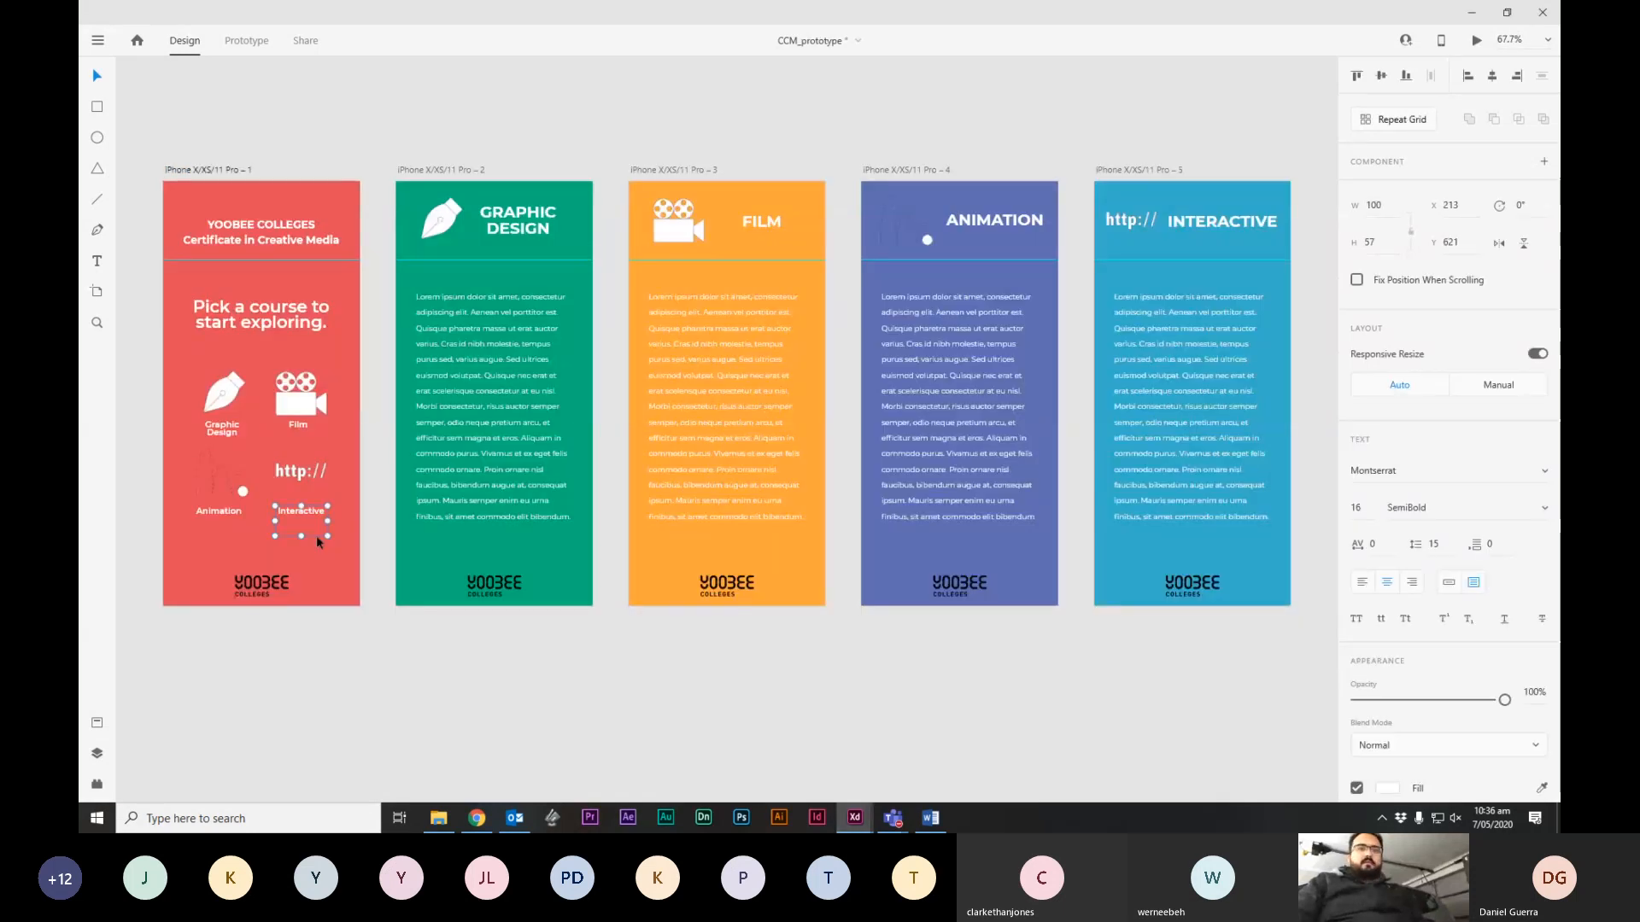
{"action": "left_click", "coordinate": [332, 562]}
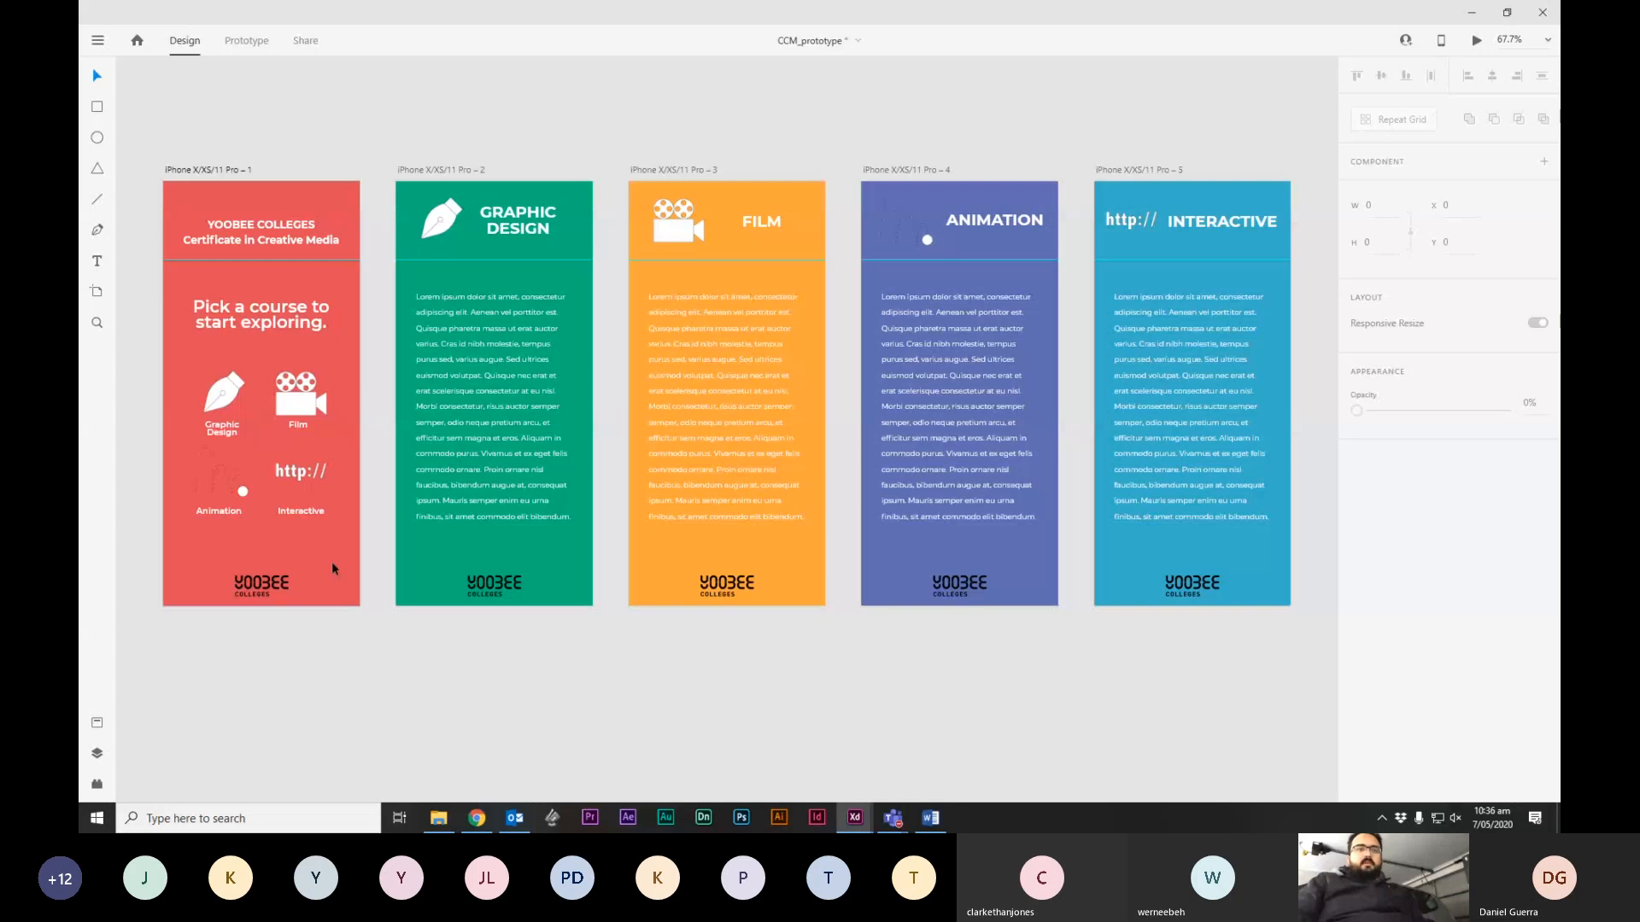
{"action": "left_click", "coordinate": [331, 561]}
{"action": "left_click", "coordinate": [1387, 532]}
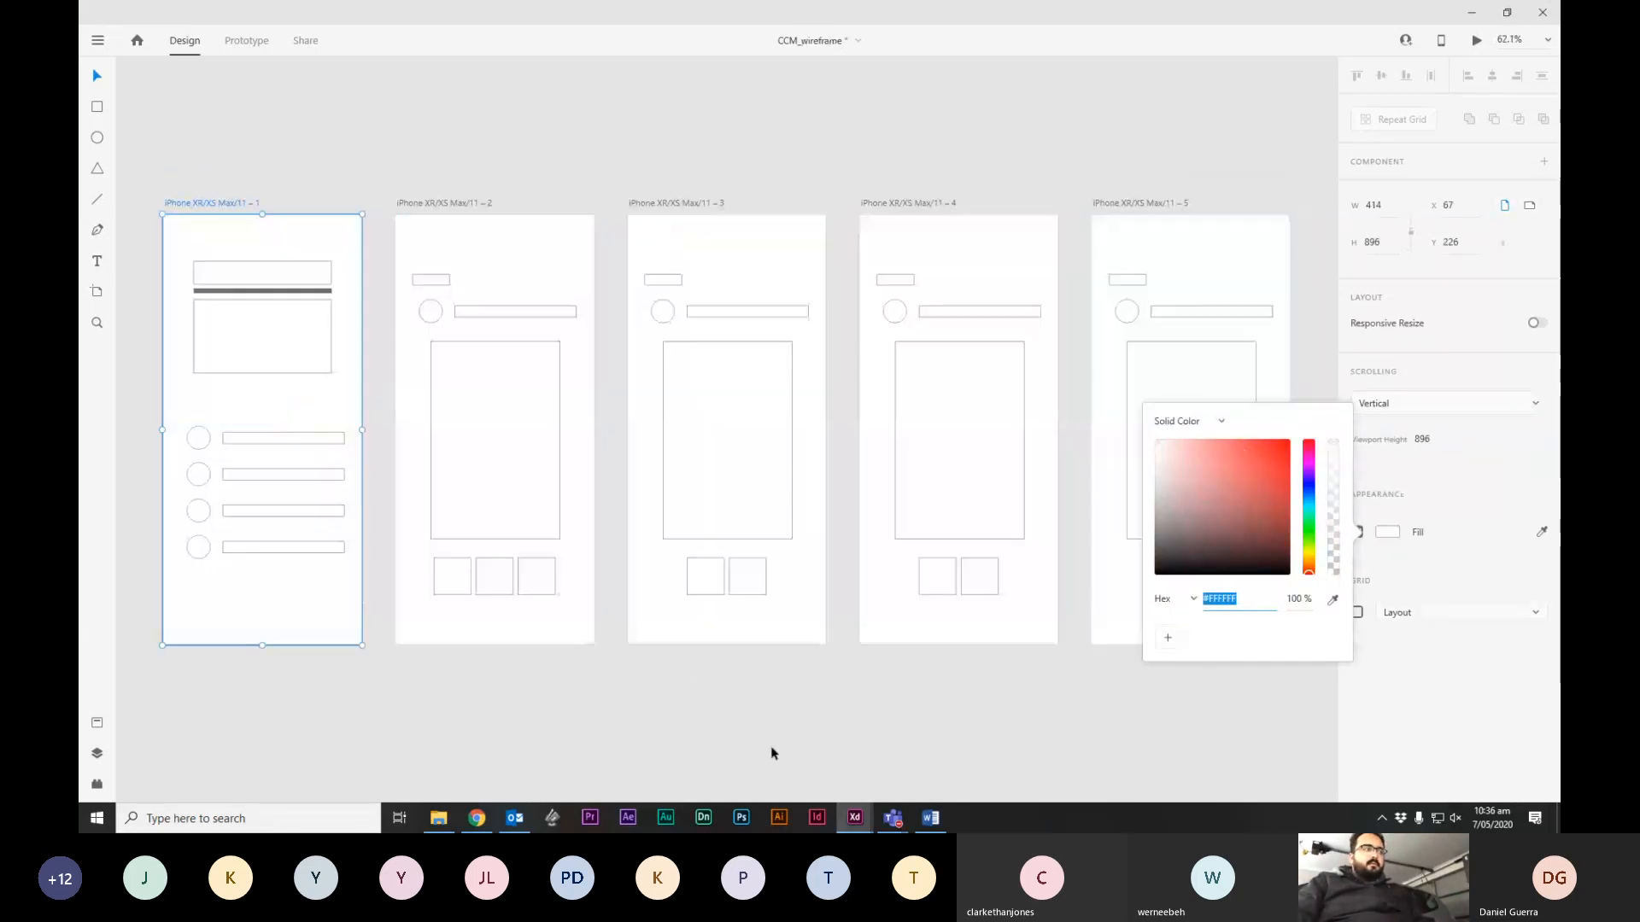
{"action": "left_click", "coordinate": [1259, 598]}
Undo the last change and set the first wireframe artboard back to portrait orientation.
{"action": "key", "text": "ctrl+z"}
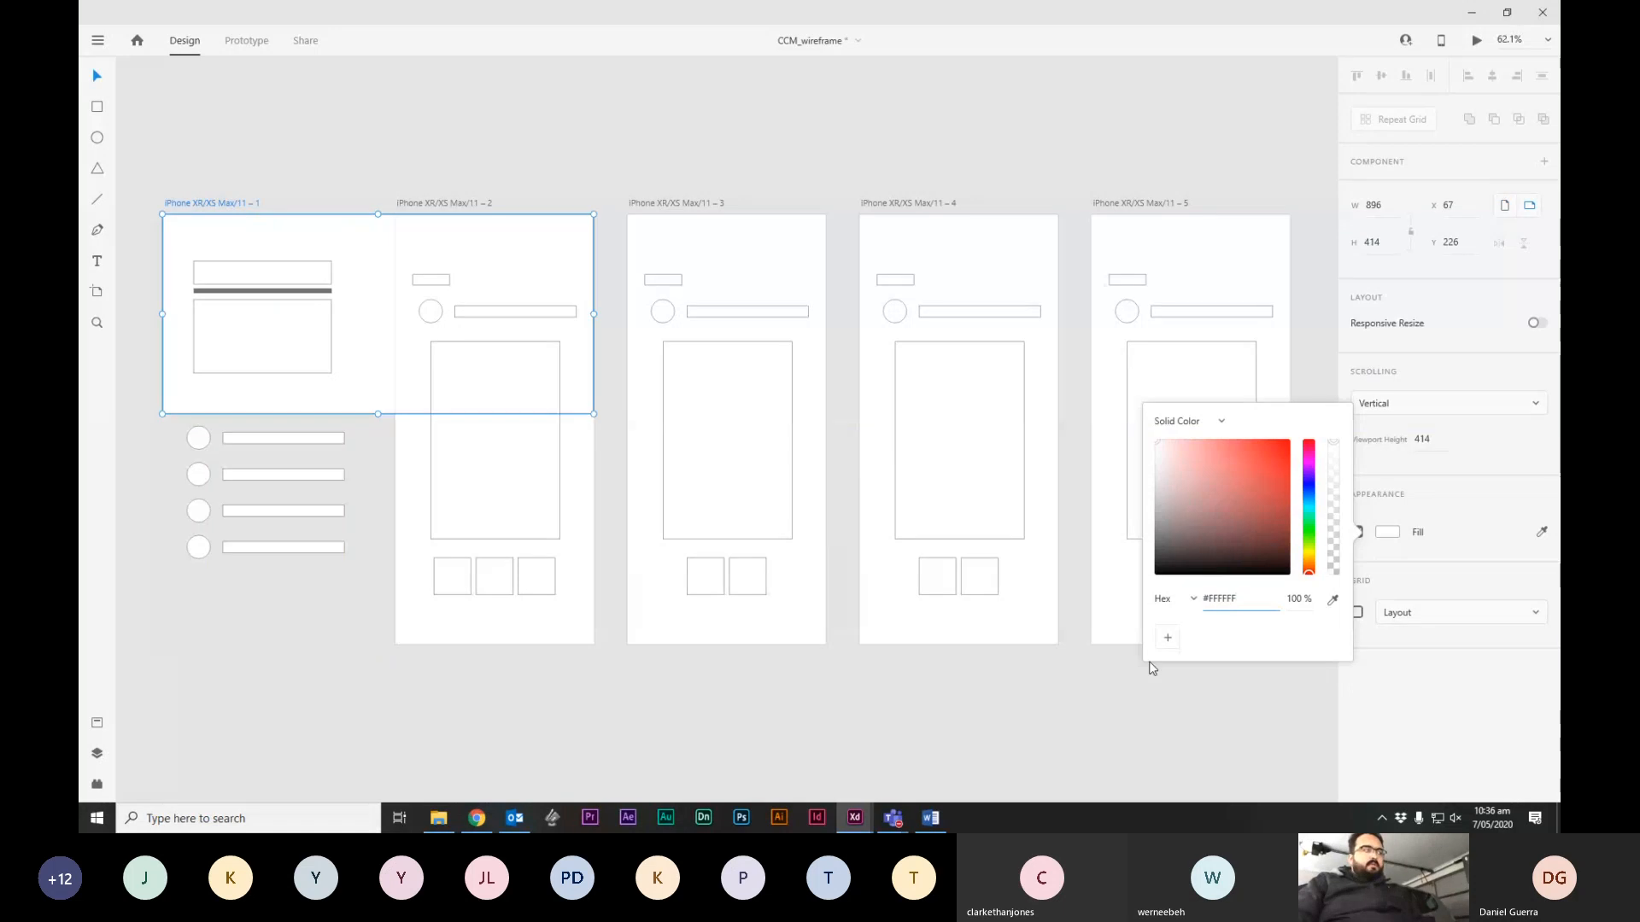
{"action": "left_click", "coordinate": [1143, 690]}
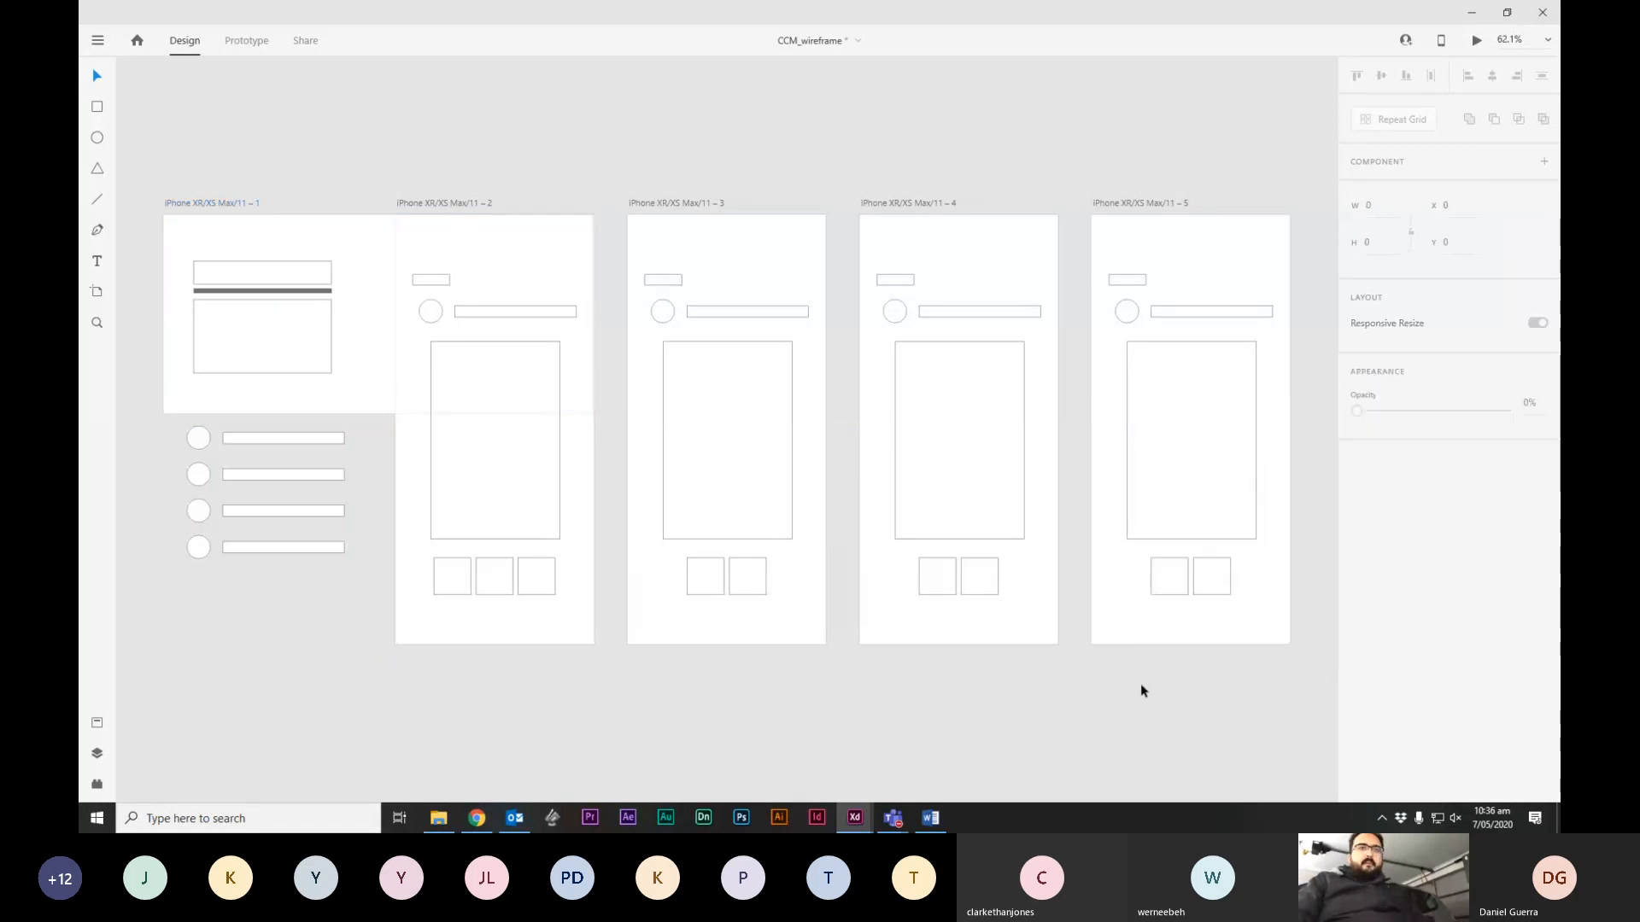
{"action": "left_click", "coordinate": [297, 241]}
{"action": "left_click", "coordinate": [1503, 207]}
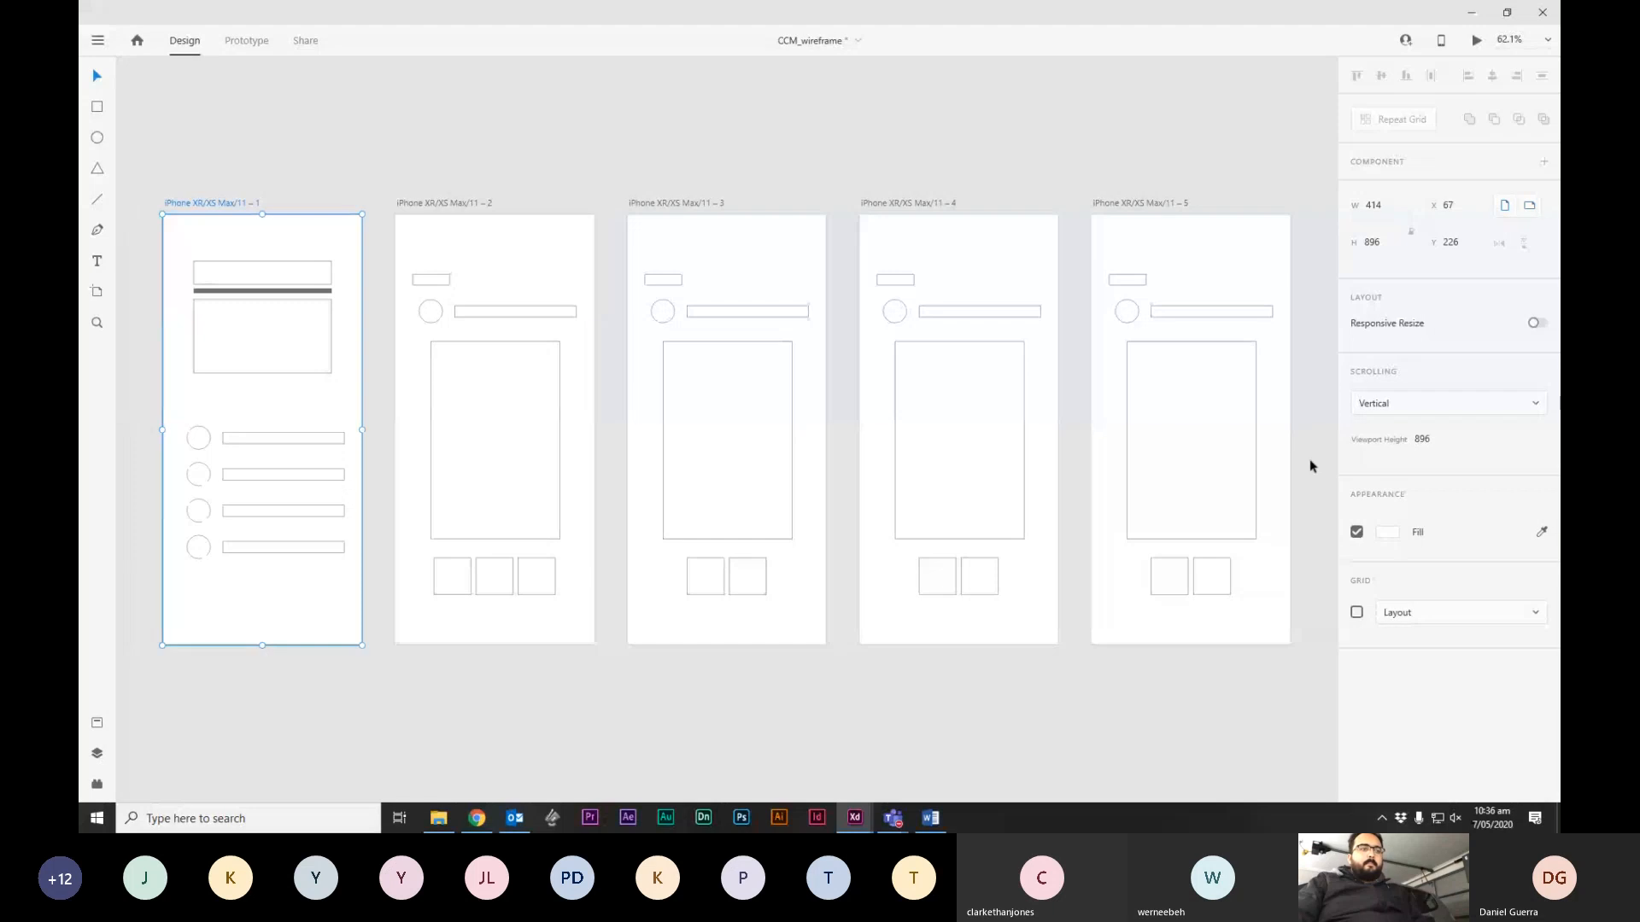
Copy the red fill's hex code from the first CCM_prototype artboard and apply it to the first CCM_wireframe artboard.
{"action": "left_click", "coordinate": [854, 825]}
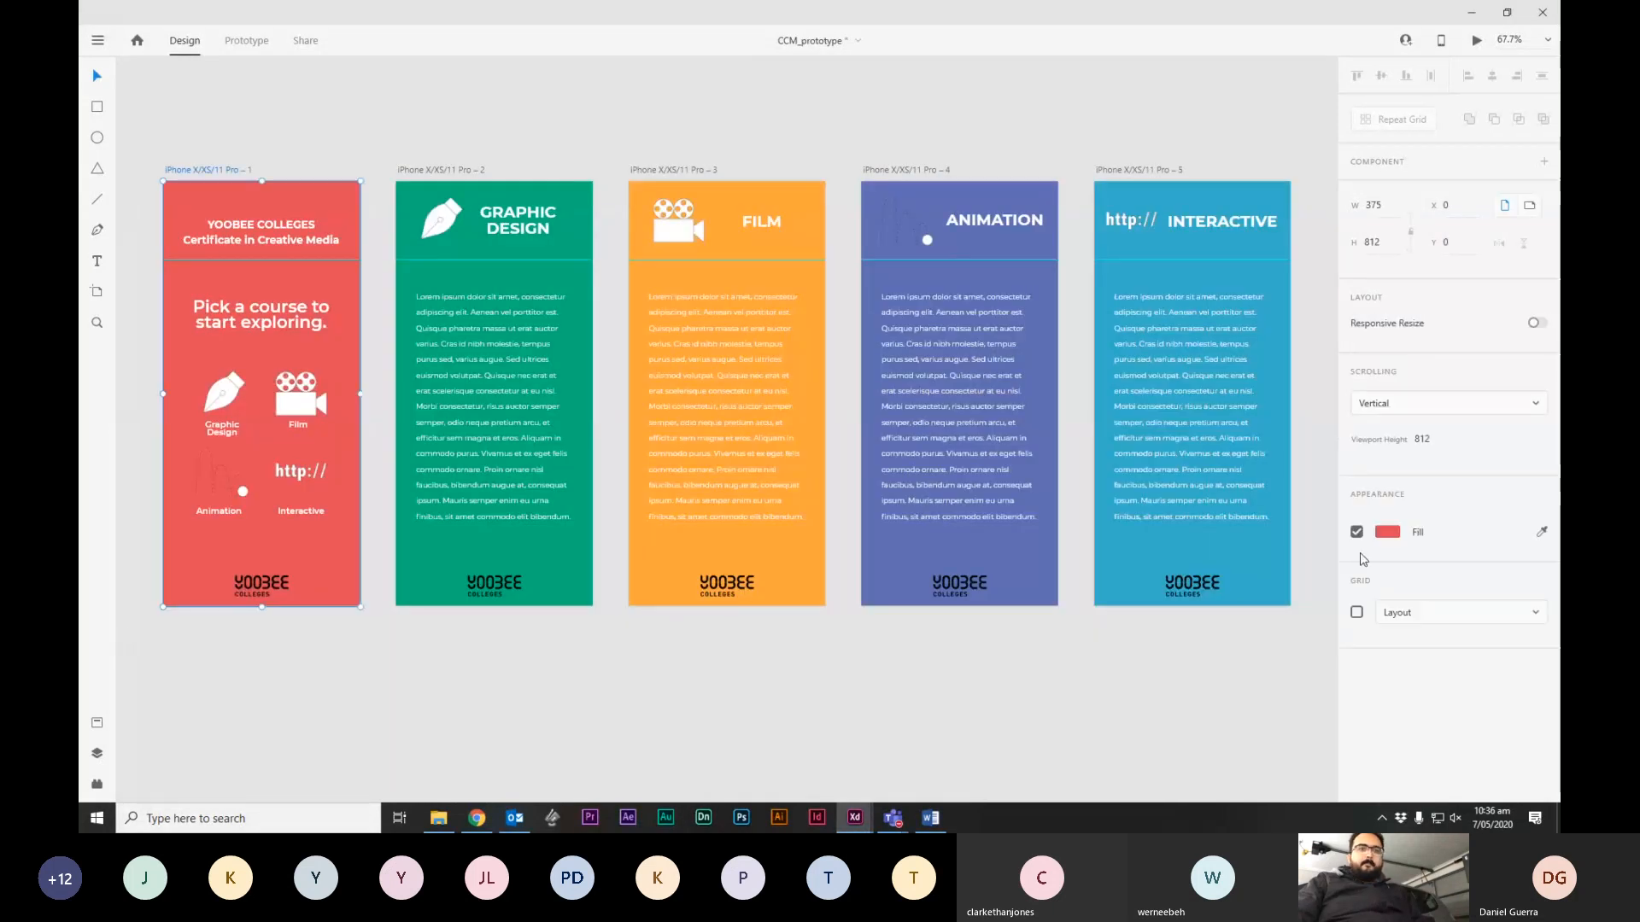
{"action": "left_click", "coordinate": [1387, 532]}
{"action": "key", "text": "ctrl+c"}
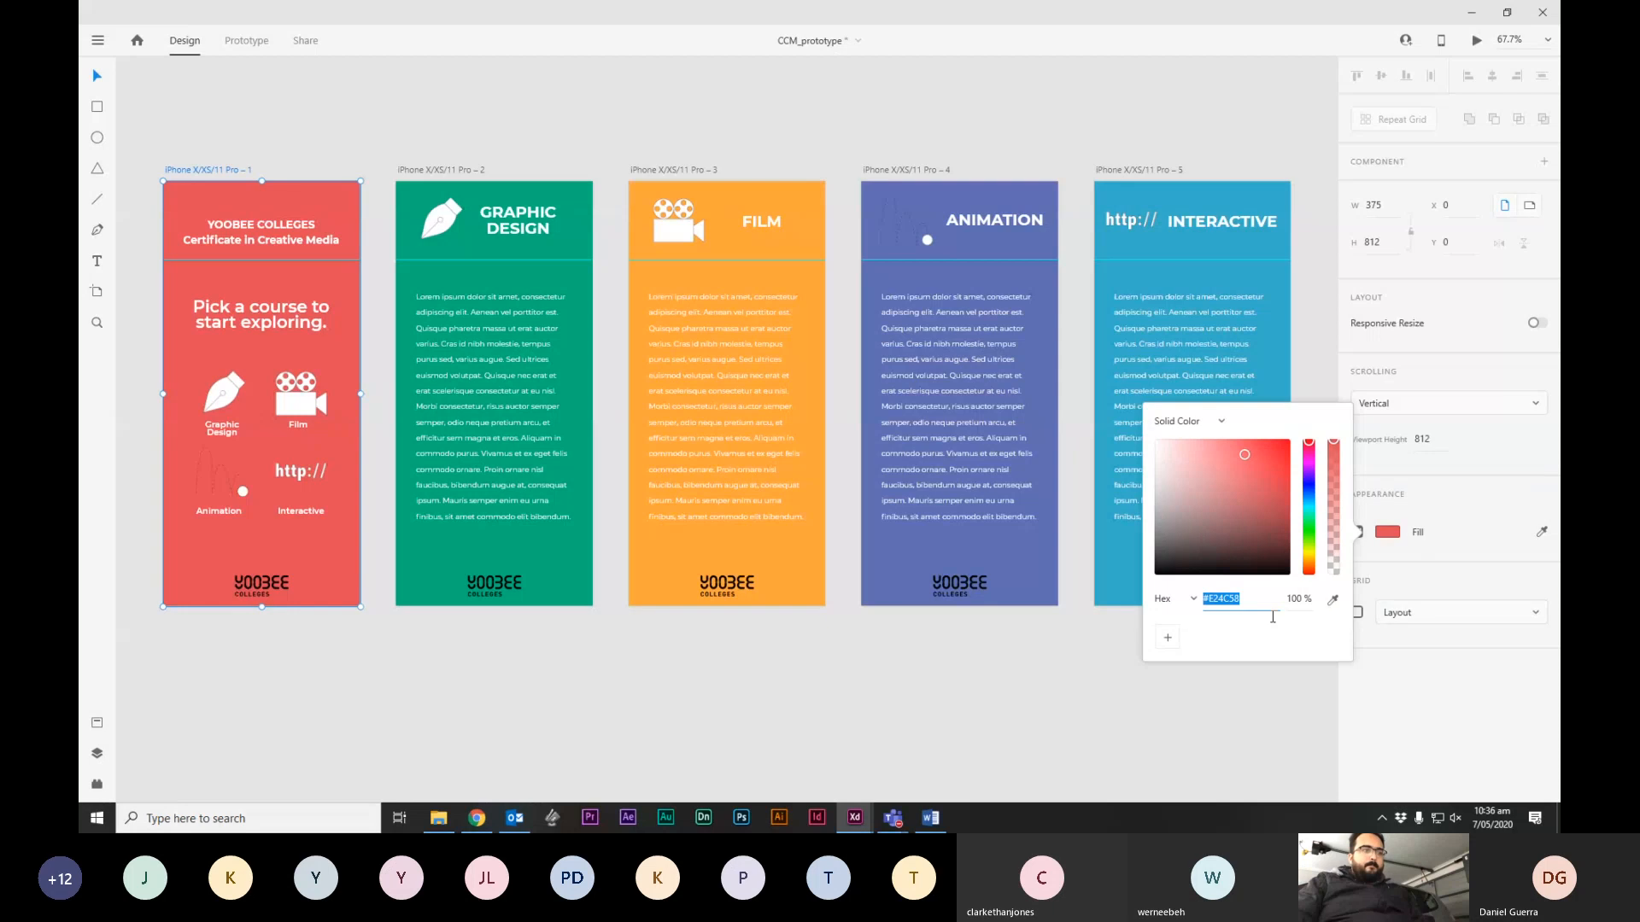
{"action": "left_click", "coordinate": [857, 818]}
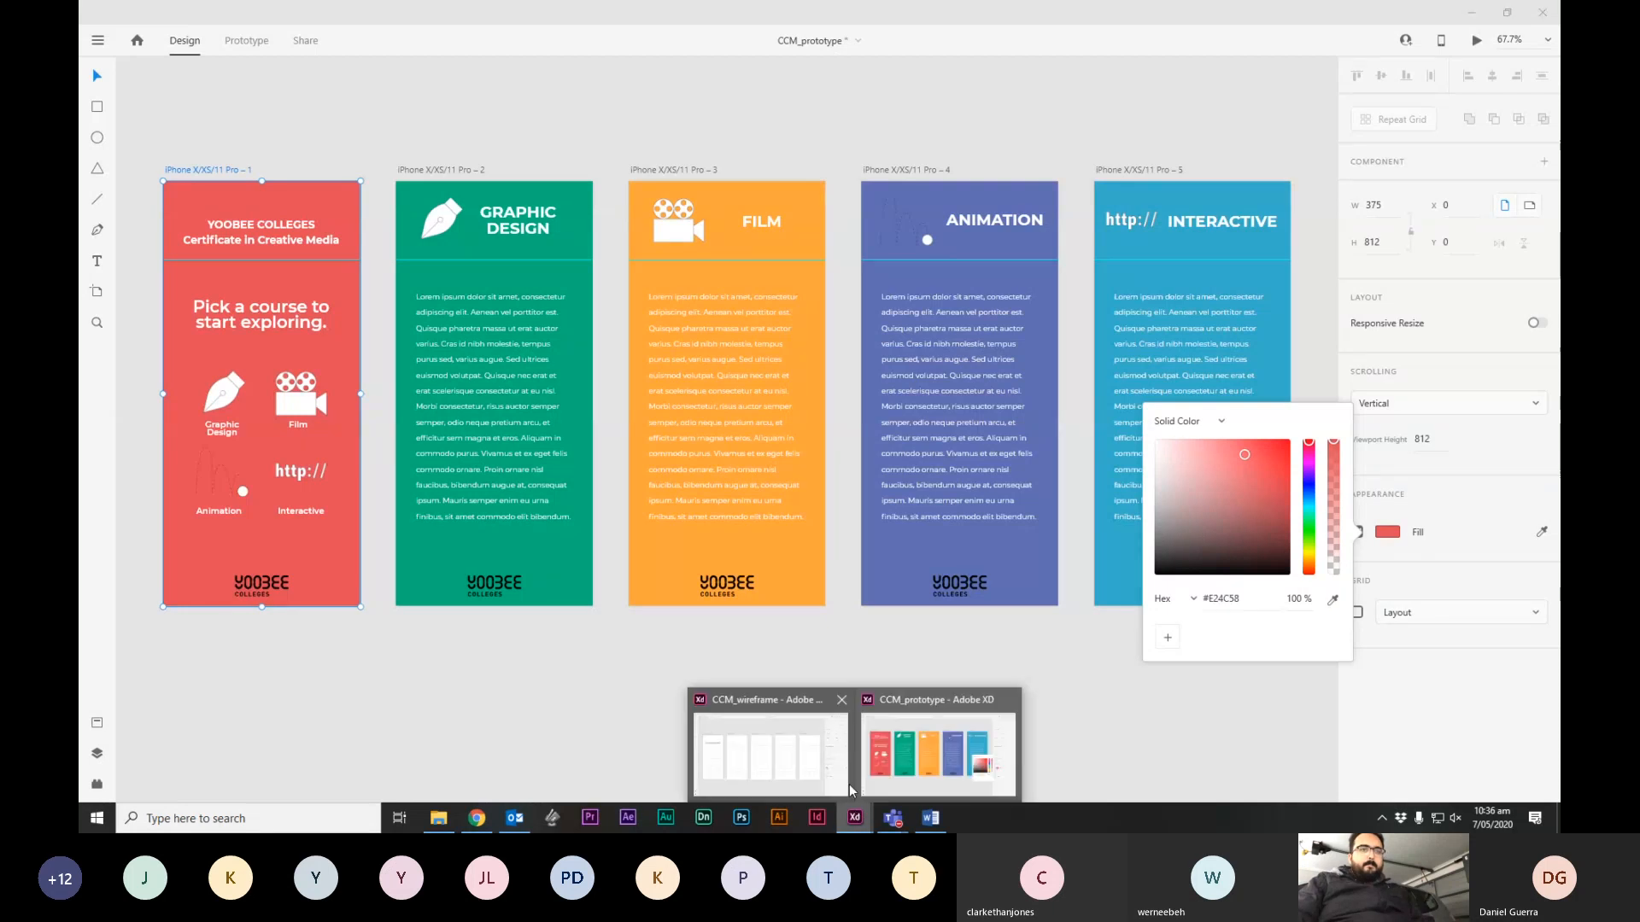
{"action": "left_click", "coordinate": [812, 758]}
{"action": "left_click", "coordinate": [1387, 533]}
{"action": "key", "text": "ctrl+v"}
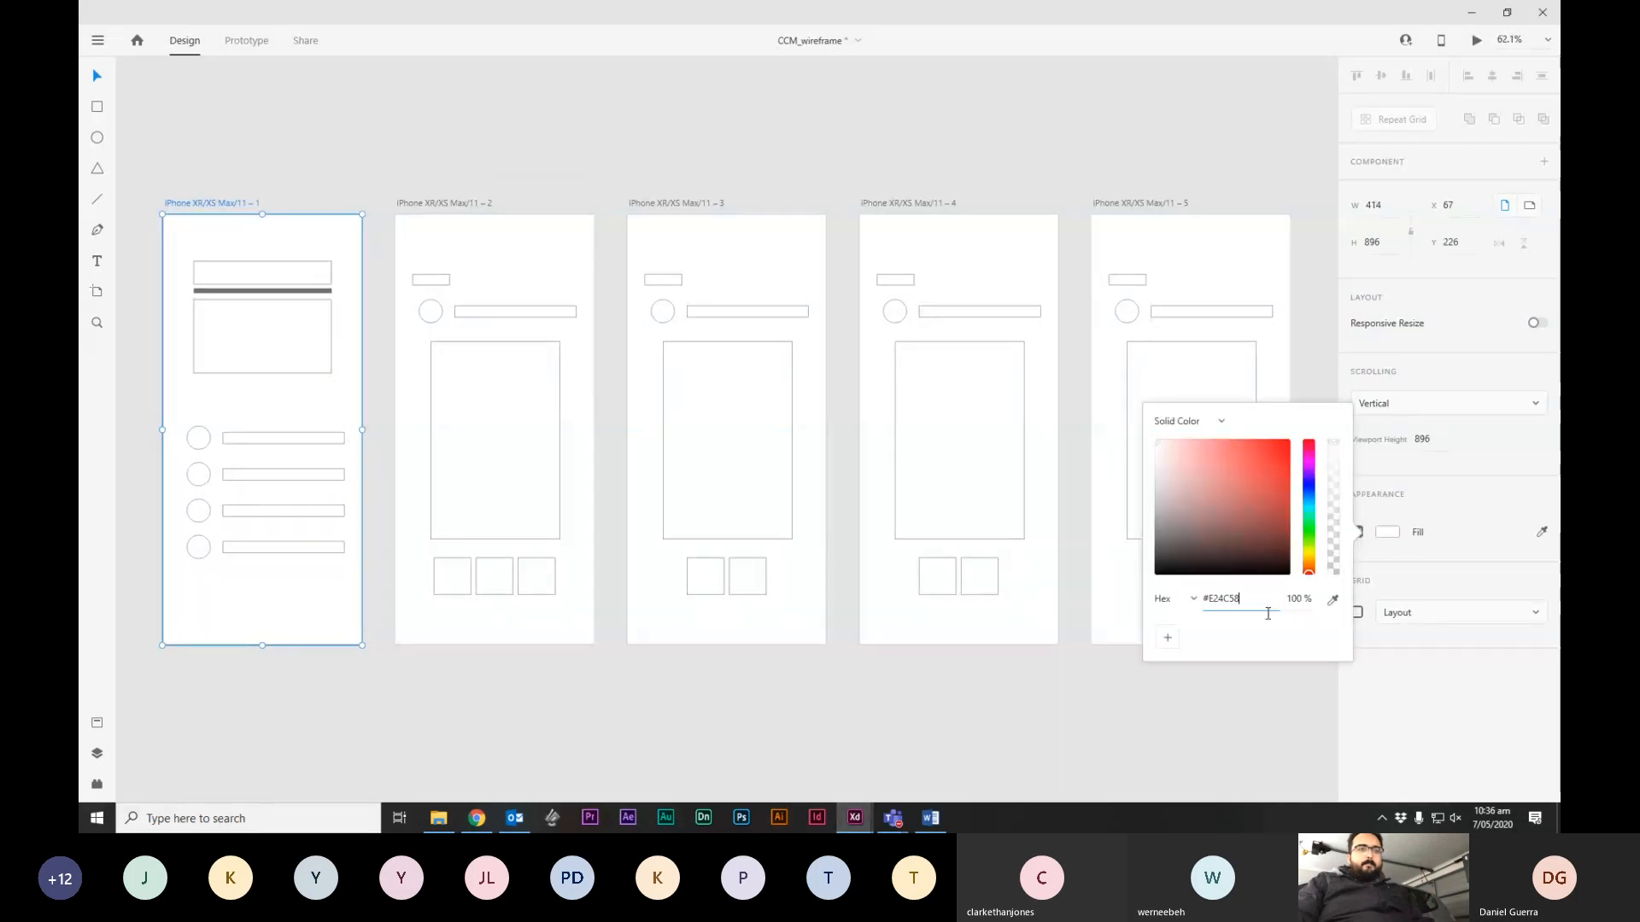
{"action": "key", "text": "Return"}
{"action": "left_click", "coordinate": [1241, 707]}
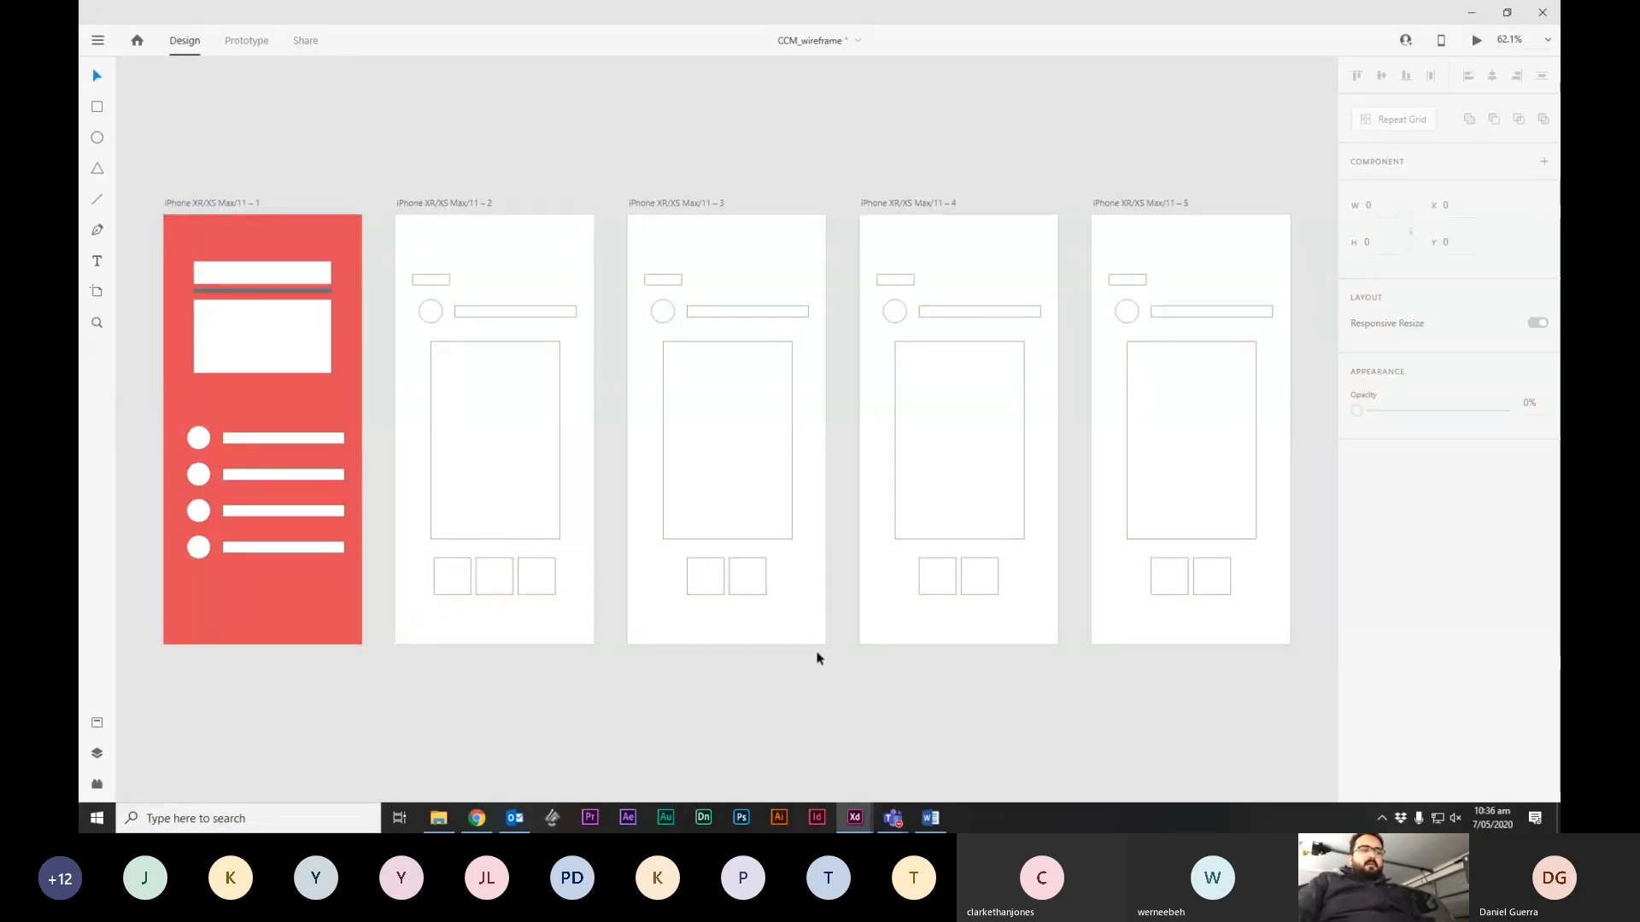
Copy the green fill's hex code from the prototype's Graphic Design artboard and apply it to the second wireframe artboard.
{"action": "mouse_move", "coordinate": [855, 818]}
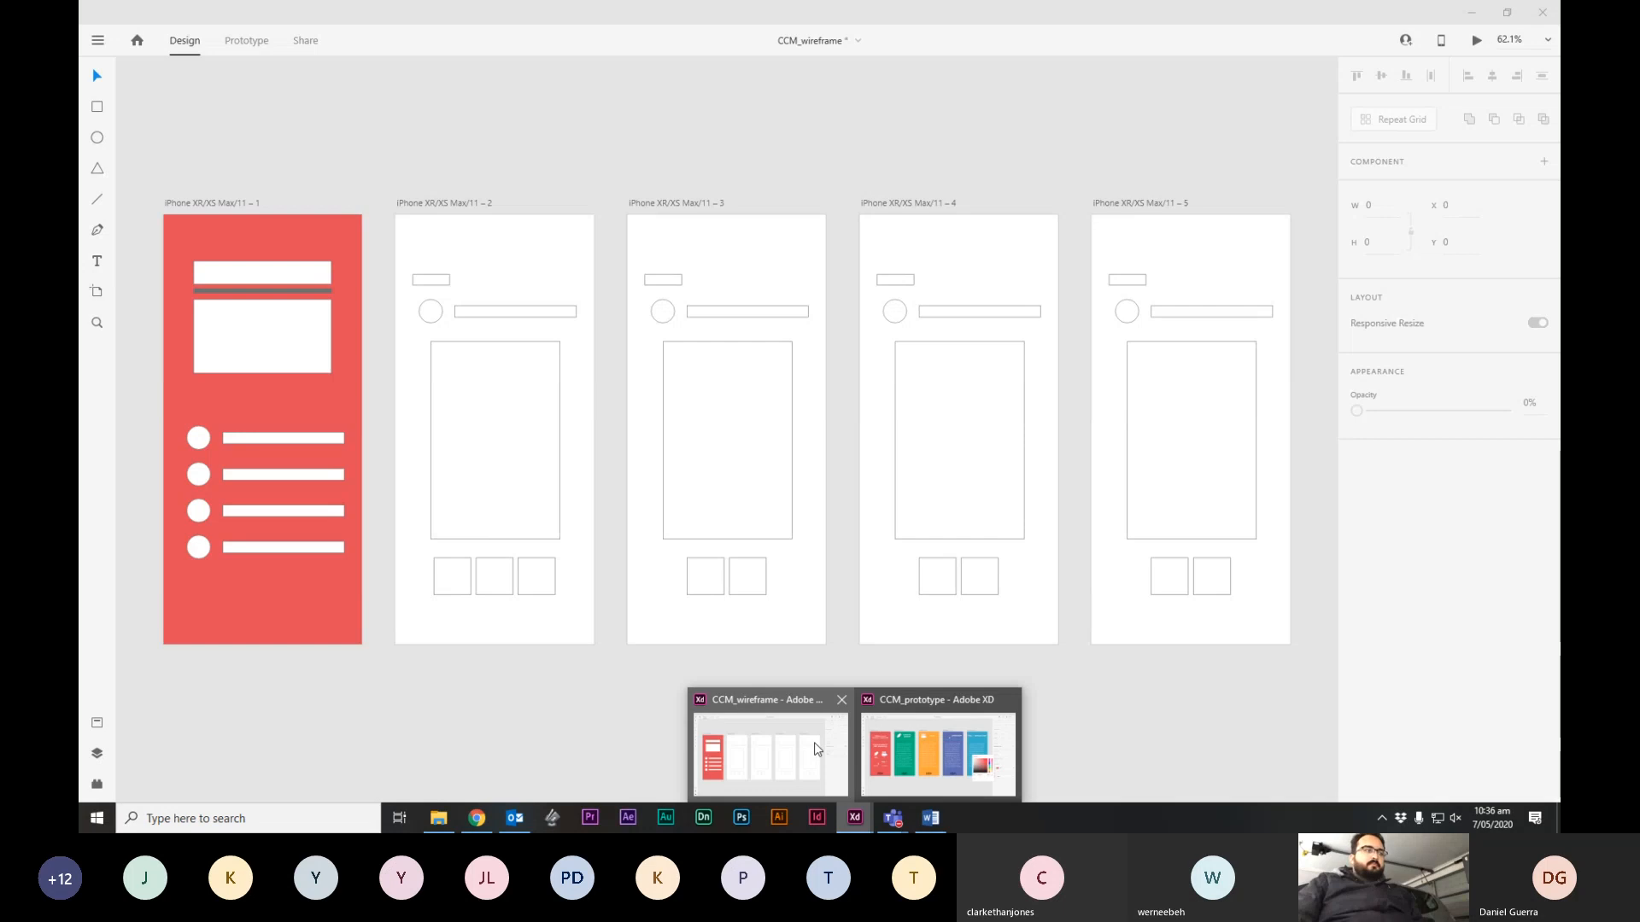
{"action": "left_click", "coordinate": [938, 754]}
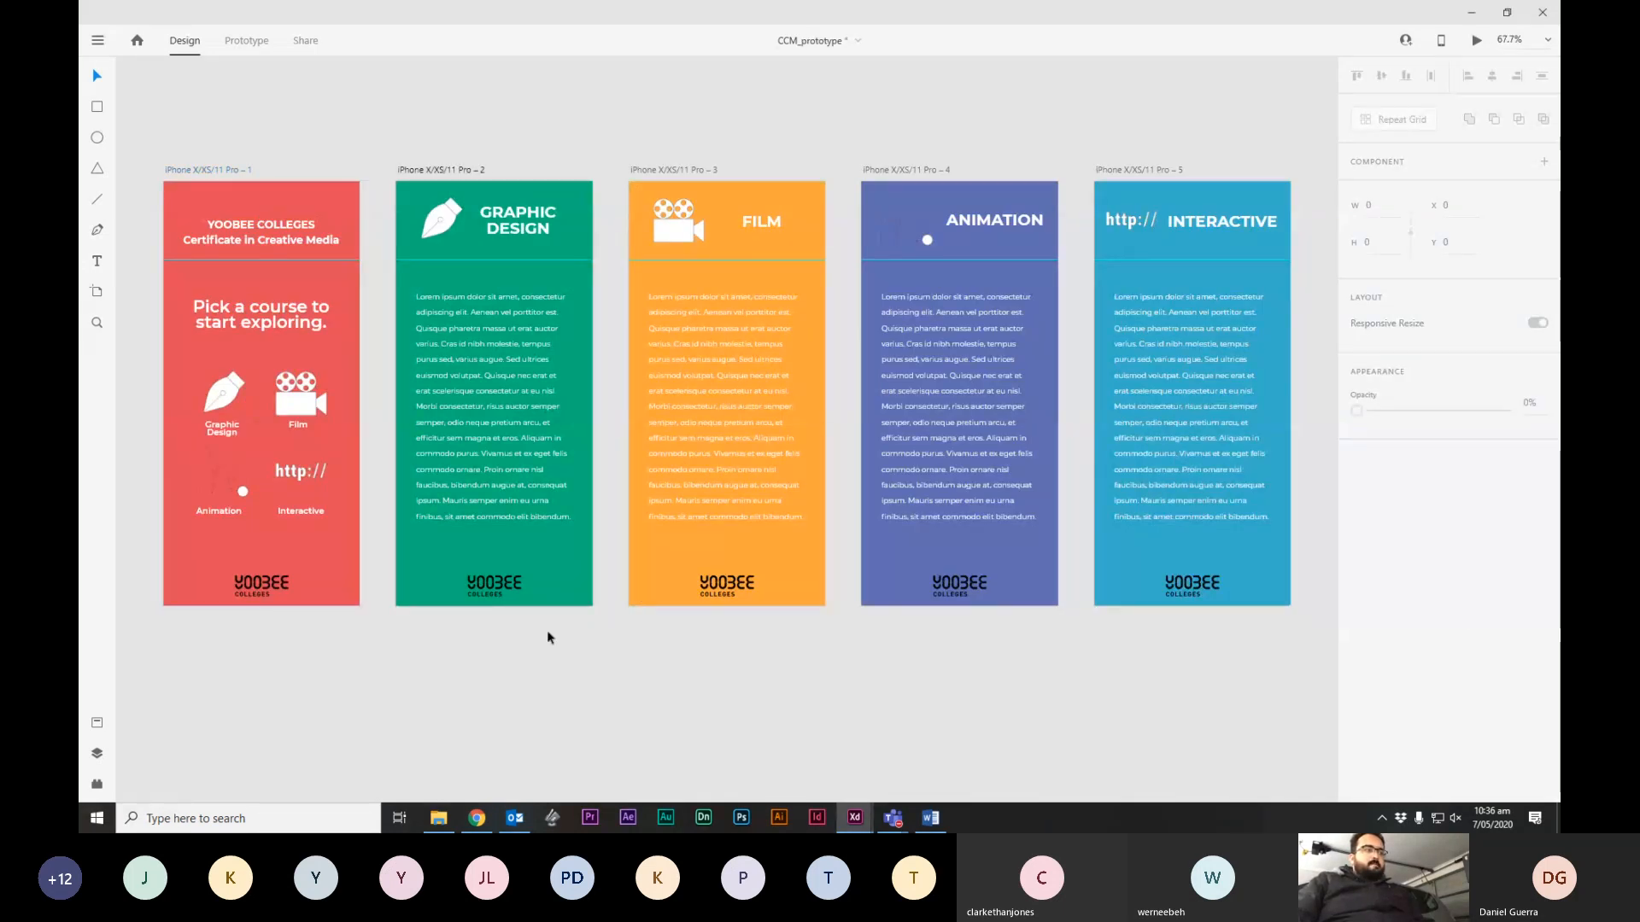
{"action": "left_click", "coordinate": [546, 567]}
{"action": "left_click", "coordinate": [1388, 532]}
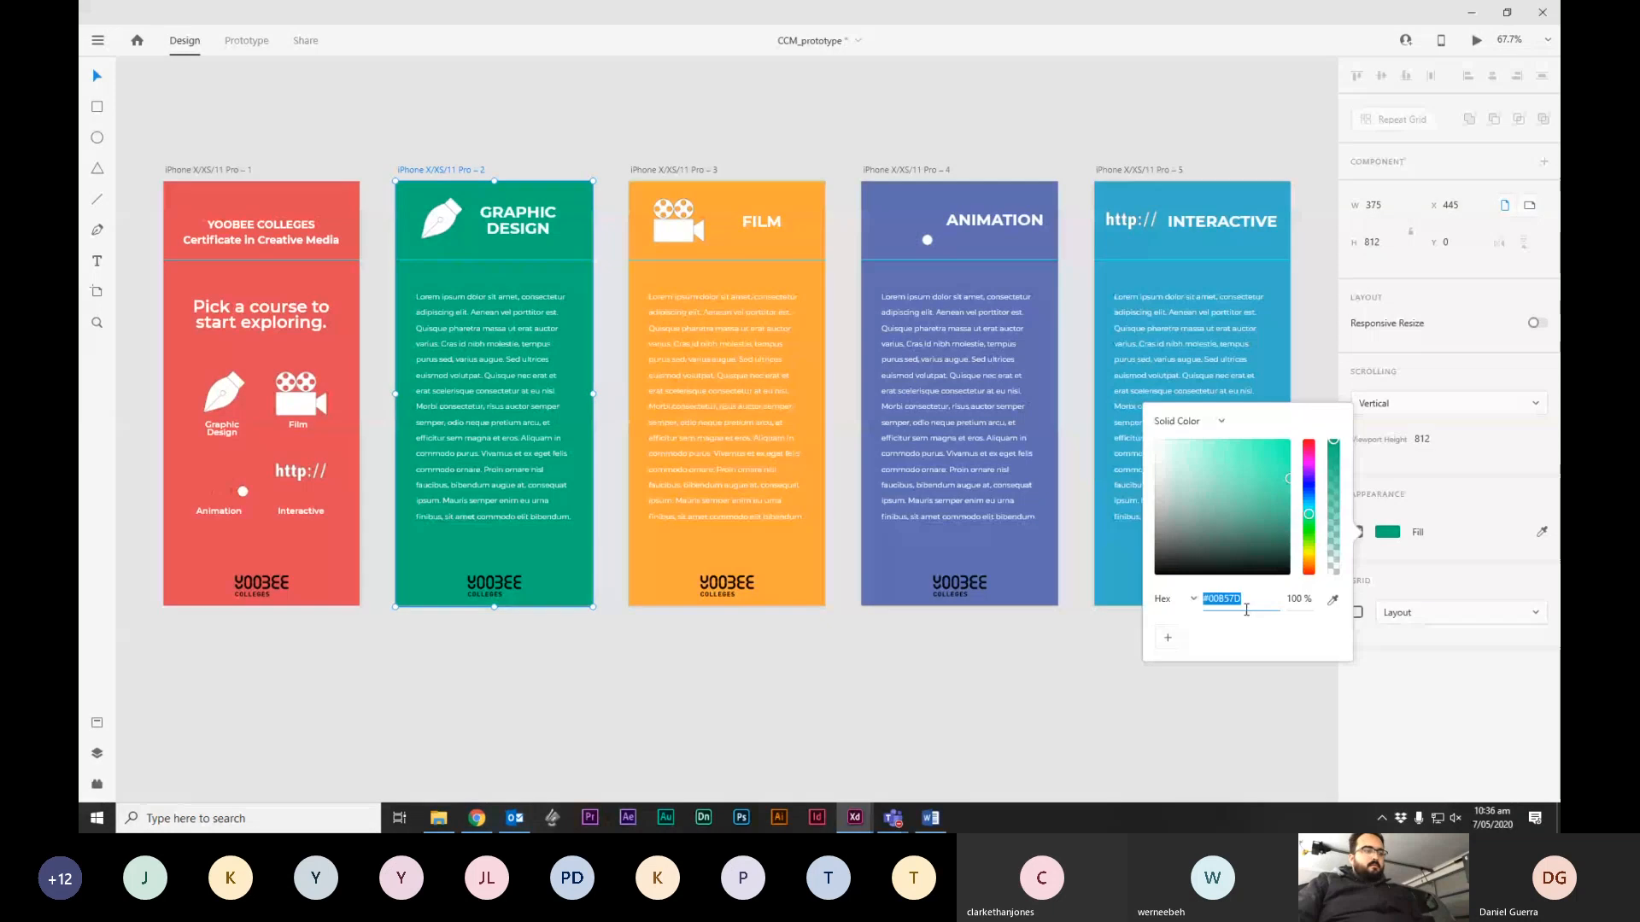
{"action": "mouse_move", "coordinate": [856, 807]}
{"action": "left_click", "coordinate": [794, 752]}
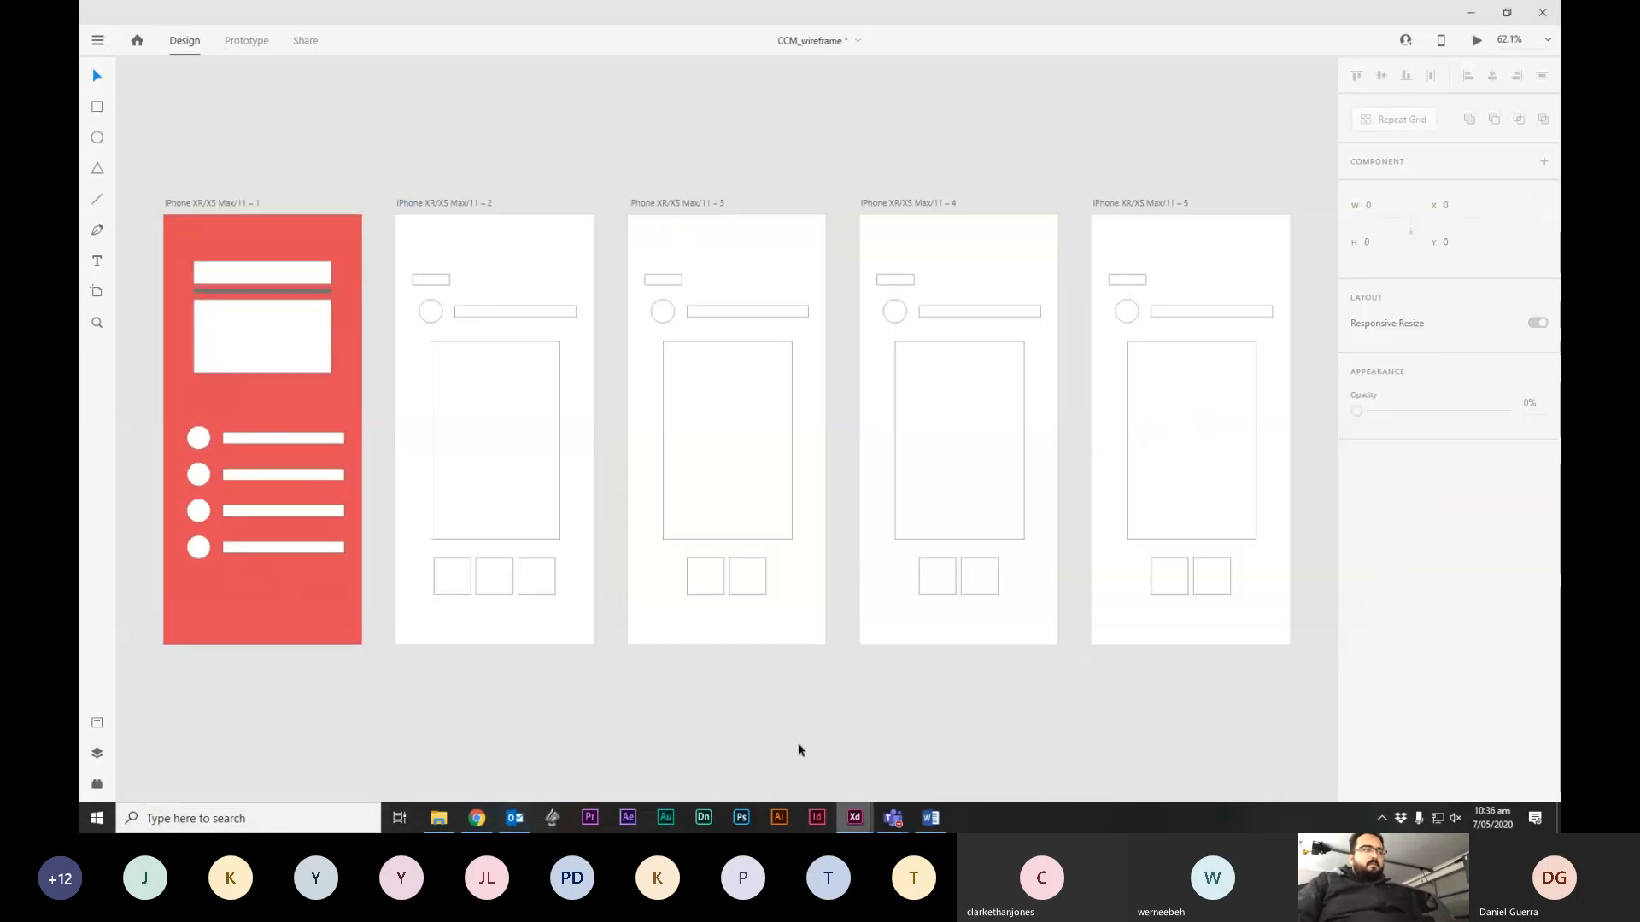
{"action": "left_click", "coordinate": [572, 532]}
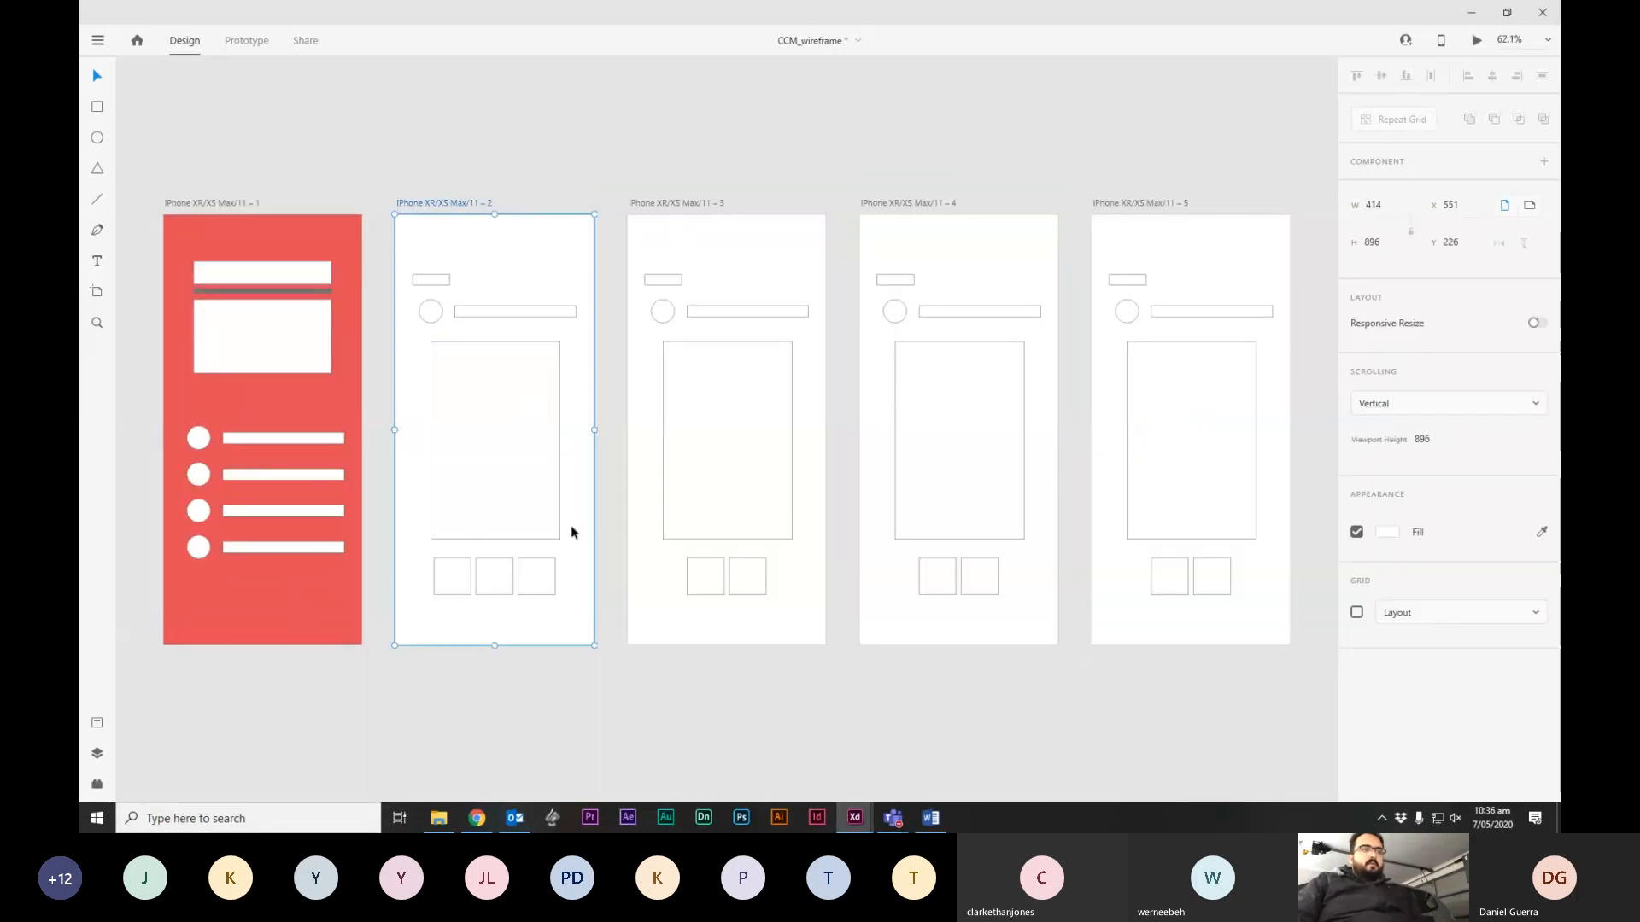
{"action": "left_click", "coordinate": [1390, 532]}
{"action": "key", "text": "Return"}
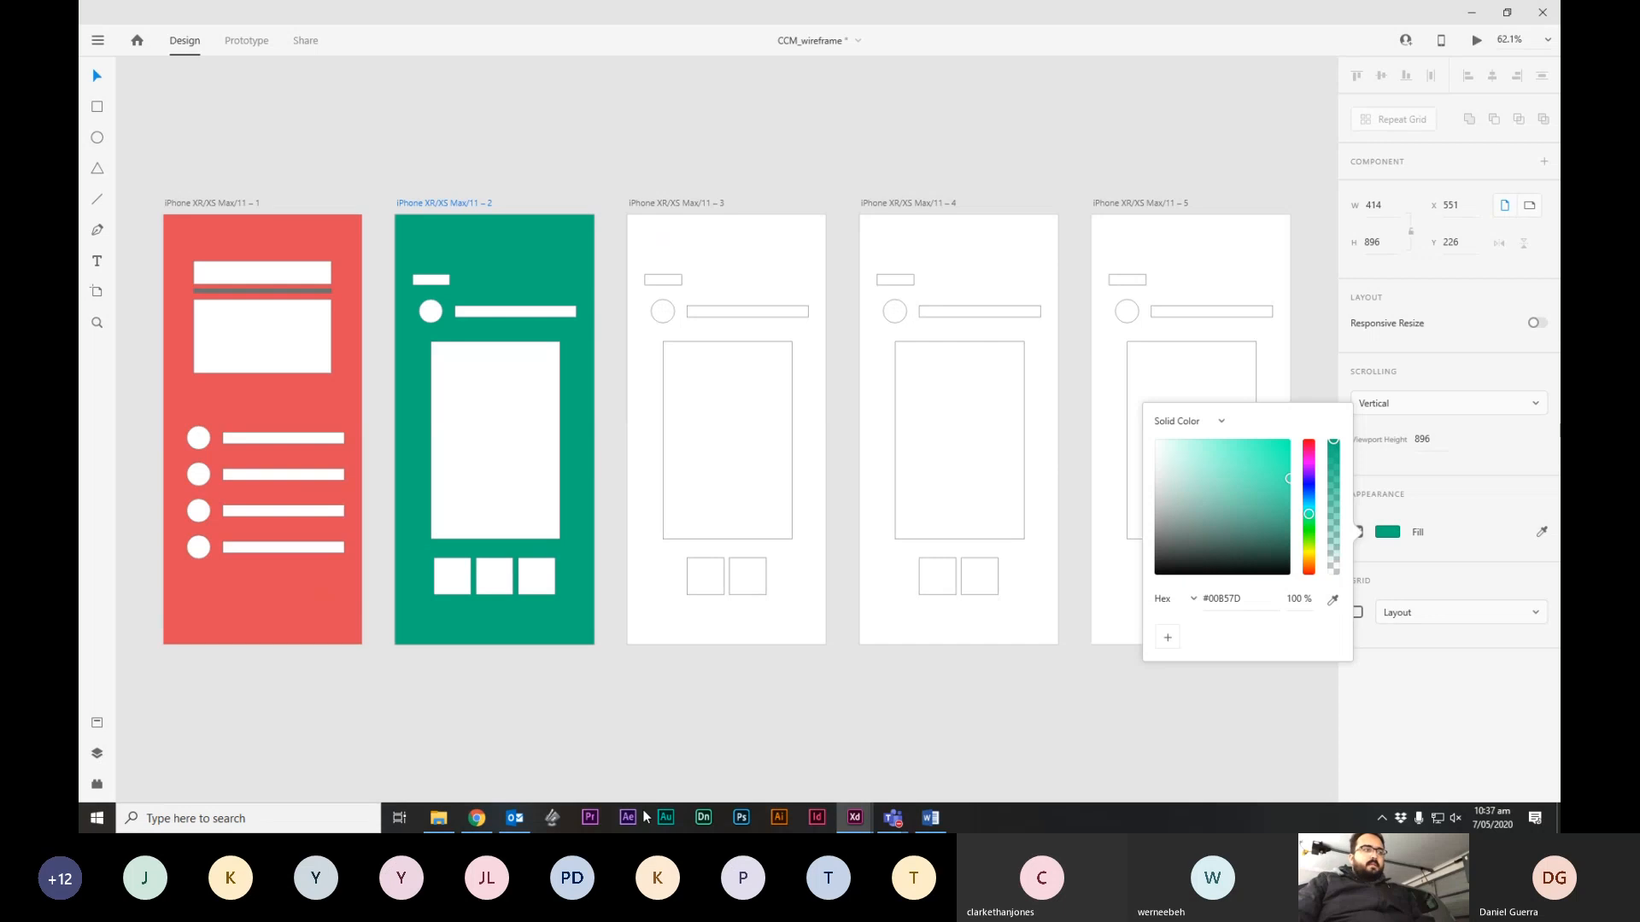
Copy the orange fill's hex code from the prototype's Film artboard and apply it to the third wireframe artboard.
{"action": "mouse_move", "coordinate": [857, 813]}
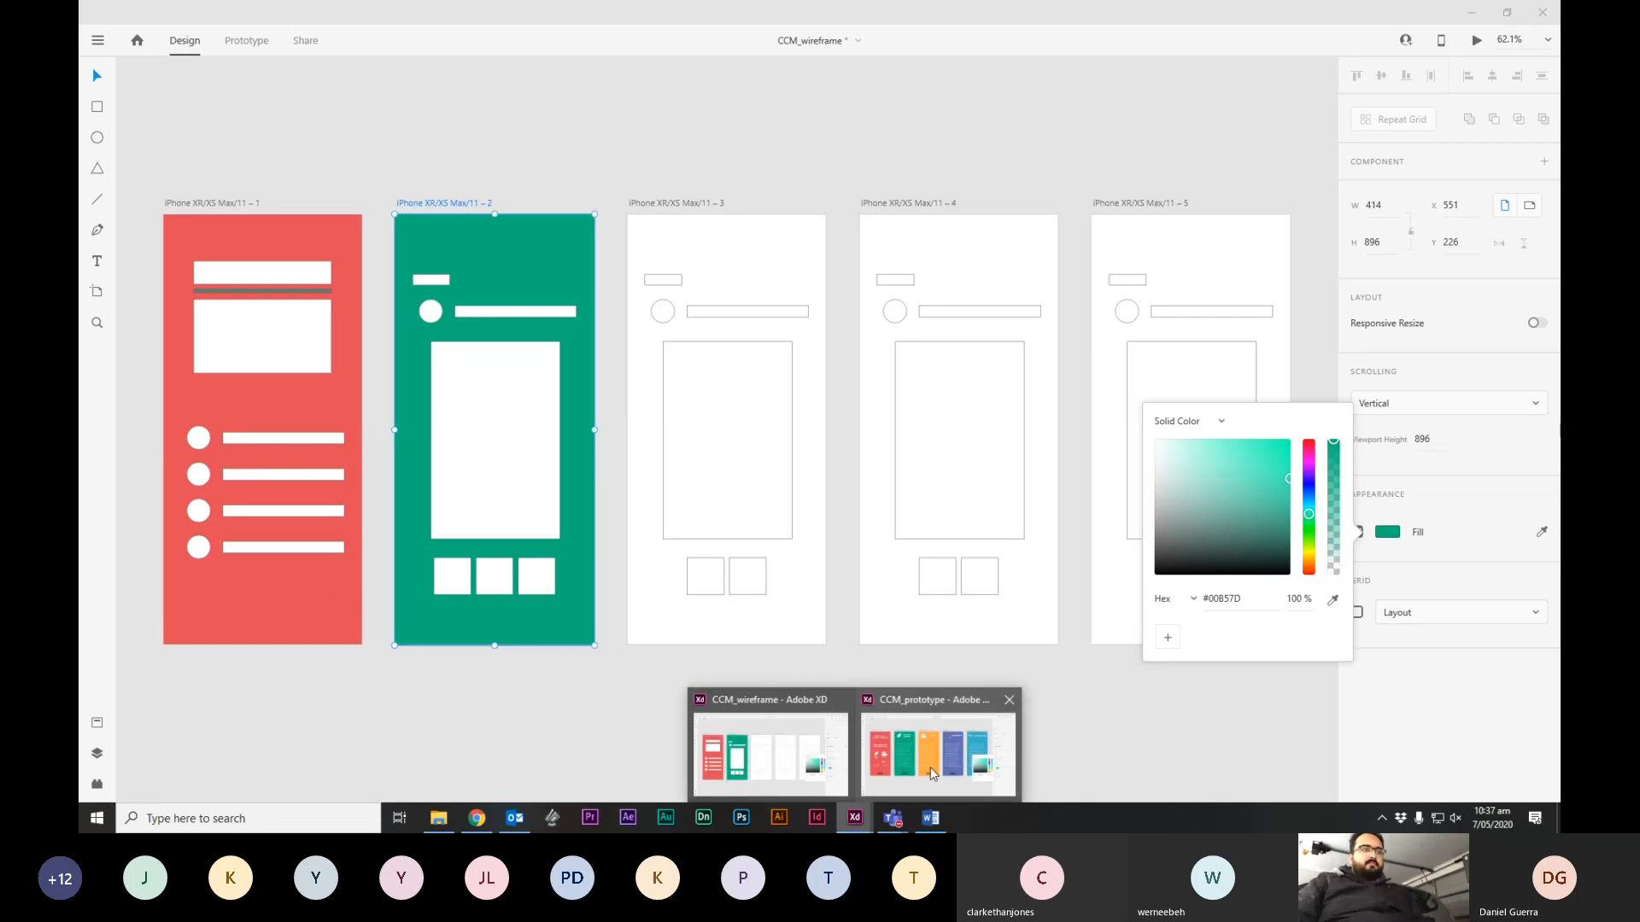
{"action": "left_click", "coordinate": [933, 773]}
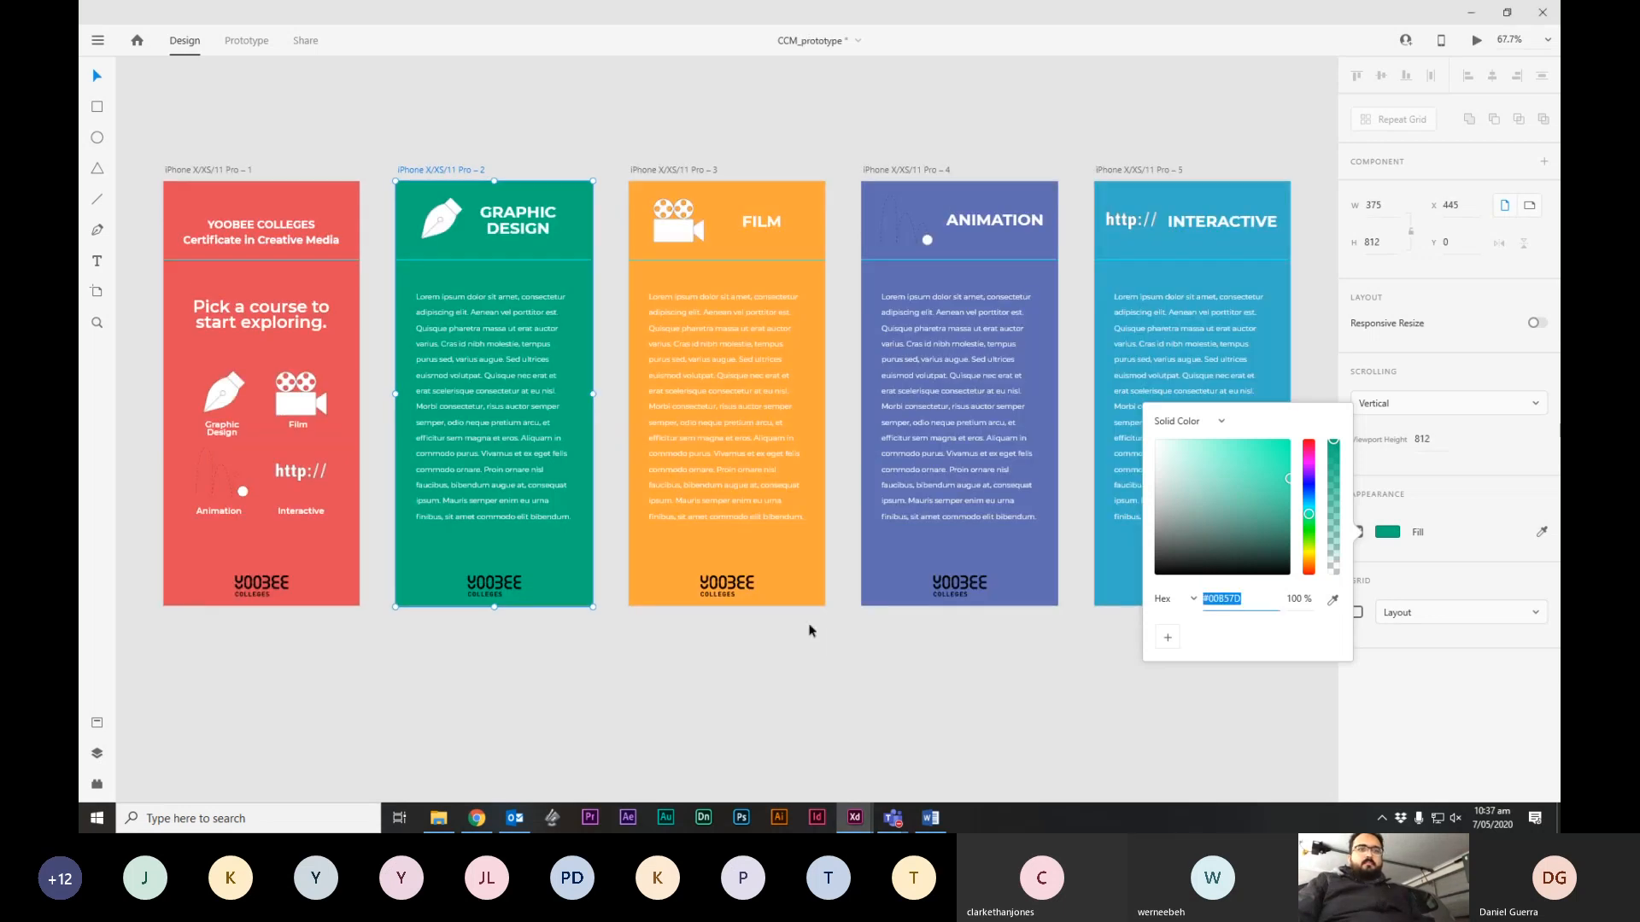
{"action": "left_click", "coordinate": [804, 547]}
{"action": "double_click", "coordinate": [805, 579]}
{"action": "key", "text": "ctrl+c"}
{"action": "left_click", "coordinate": [1383, 533]}
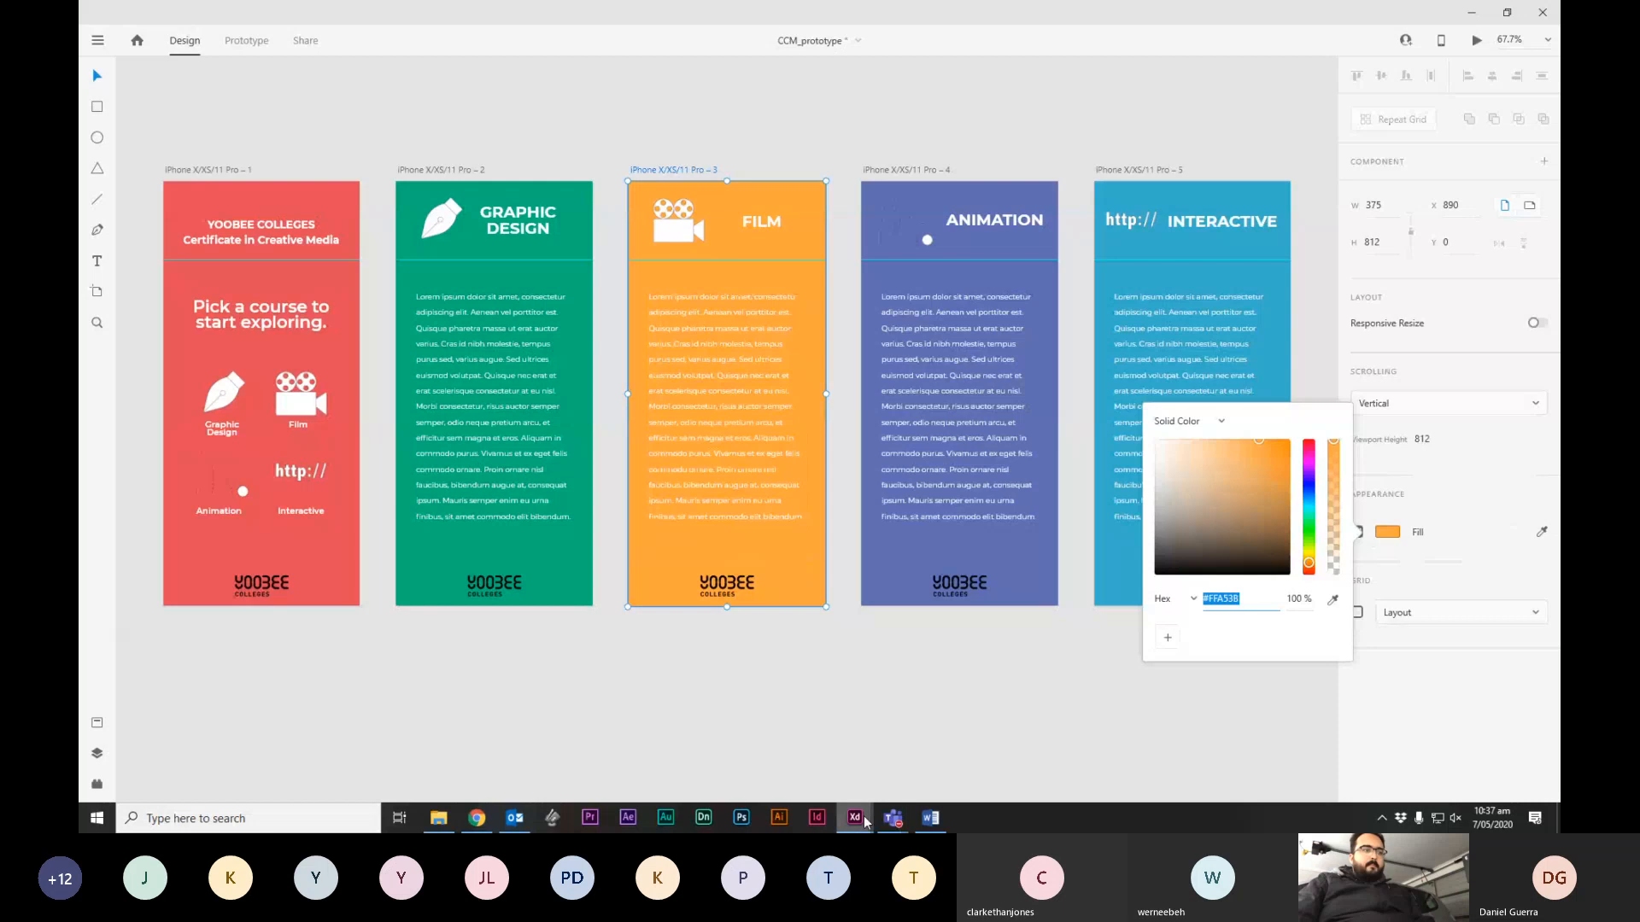
{"action": "mouse_move", "coordinate": [864, 822]}
{"action": "left_click", "coordinate": [797, 762]}
{"action": "double_click", "coordinate": [784, 630]}
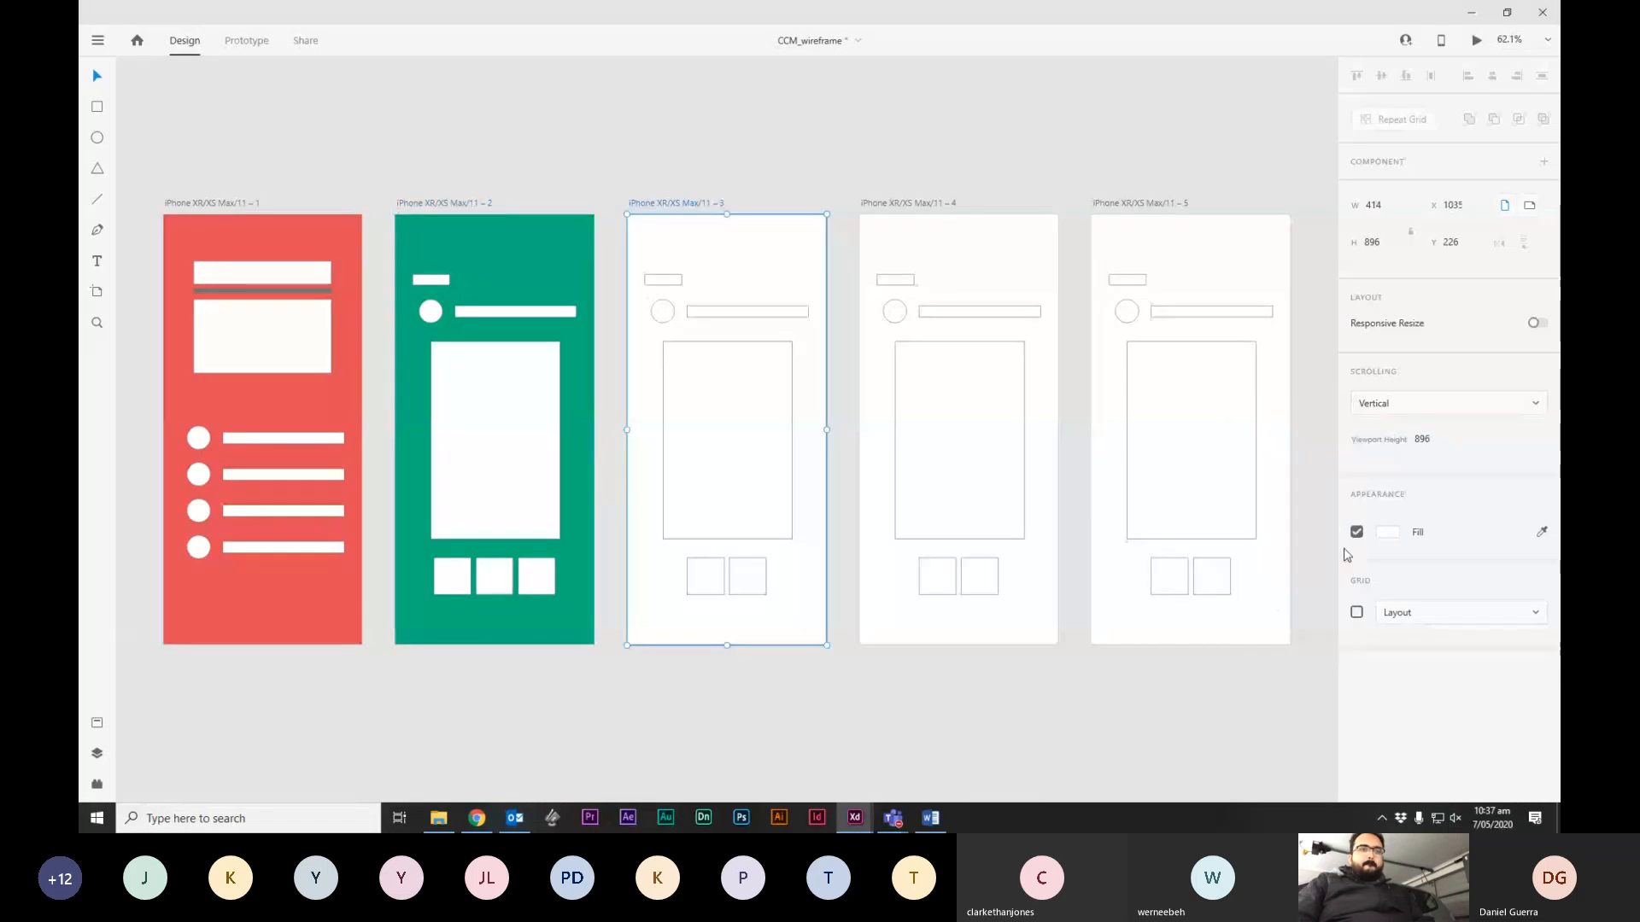
{"action": "left_click", "coordinate": [1387, 536]}
{"action": "key", "text": "ctrl+v"}
{"action": "key", "text": "Return"}
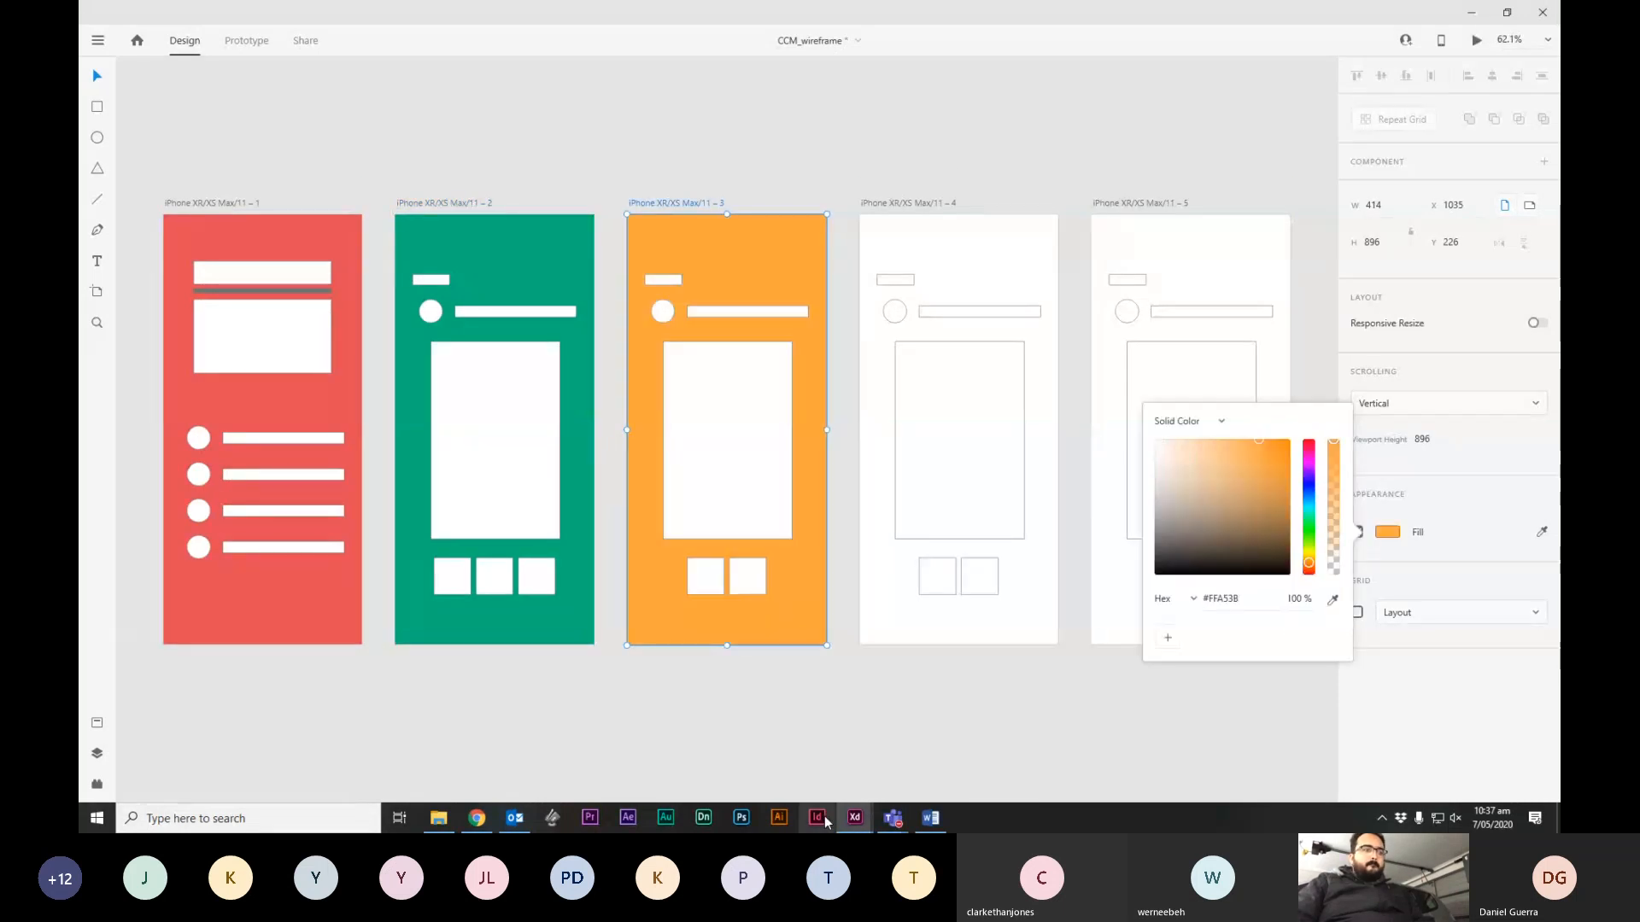
Copy the purple-blue fill's hex code #5F6DB2 from the prototype's Animation artboard and apply it to the fourth wireframe artboard.
{"action": "mouse_move", "coordinate": [854, 817]}
{"action": "left_click", "coordinate": [906, 760]}
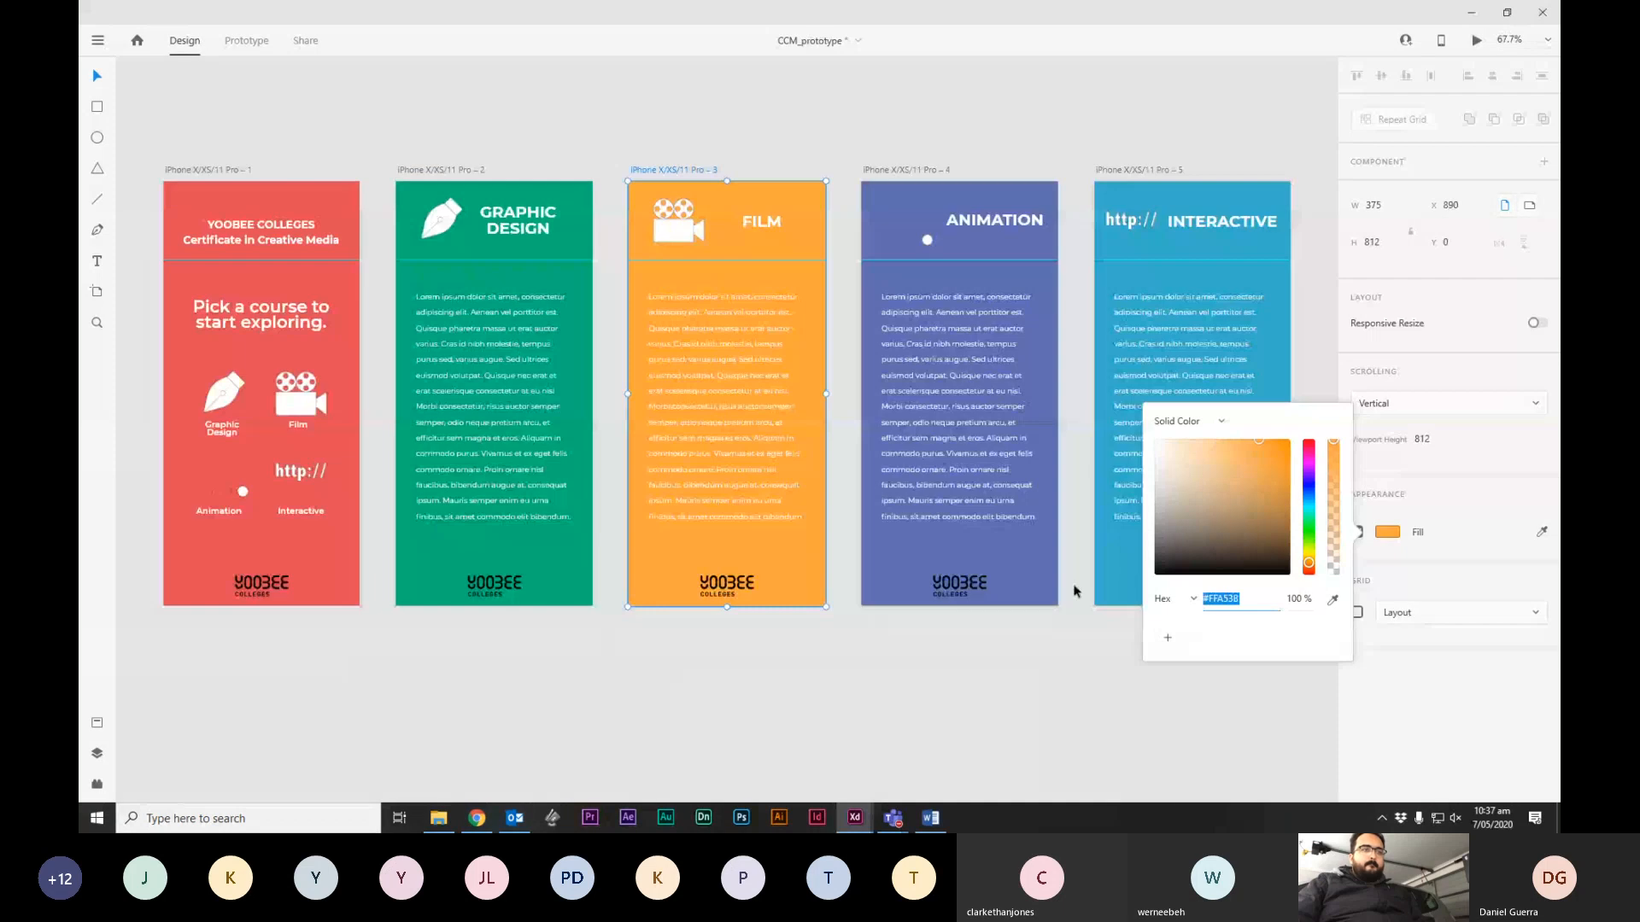
{"action": "left_click", "coordinate": [1050, 581]}
{"action": "left_click", "coordinate": [1388, 534]}
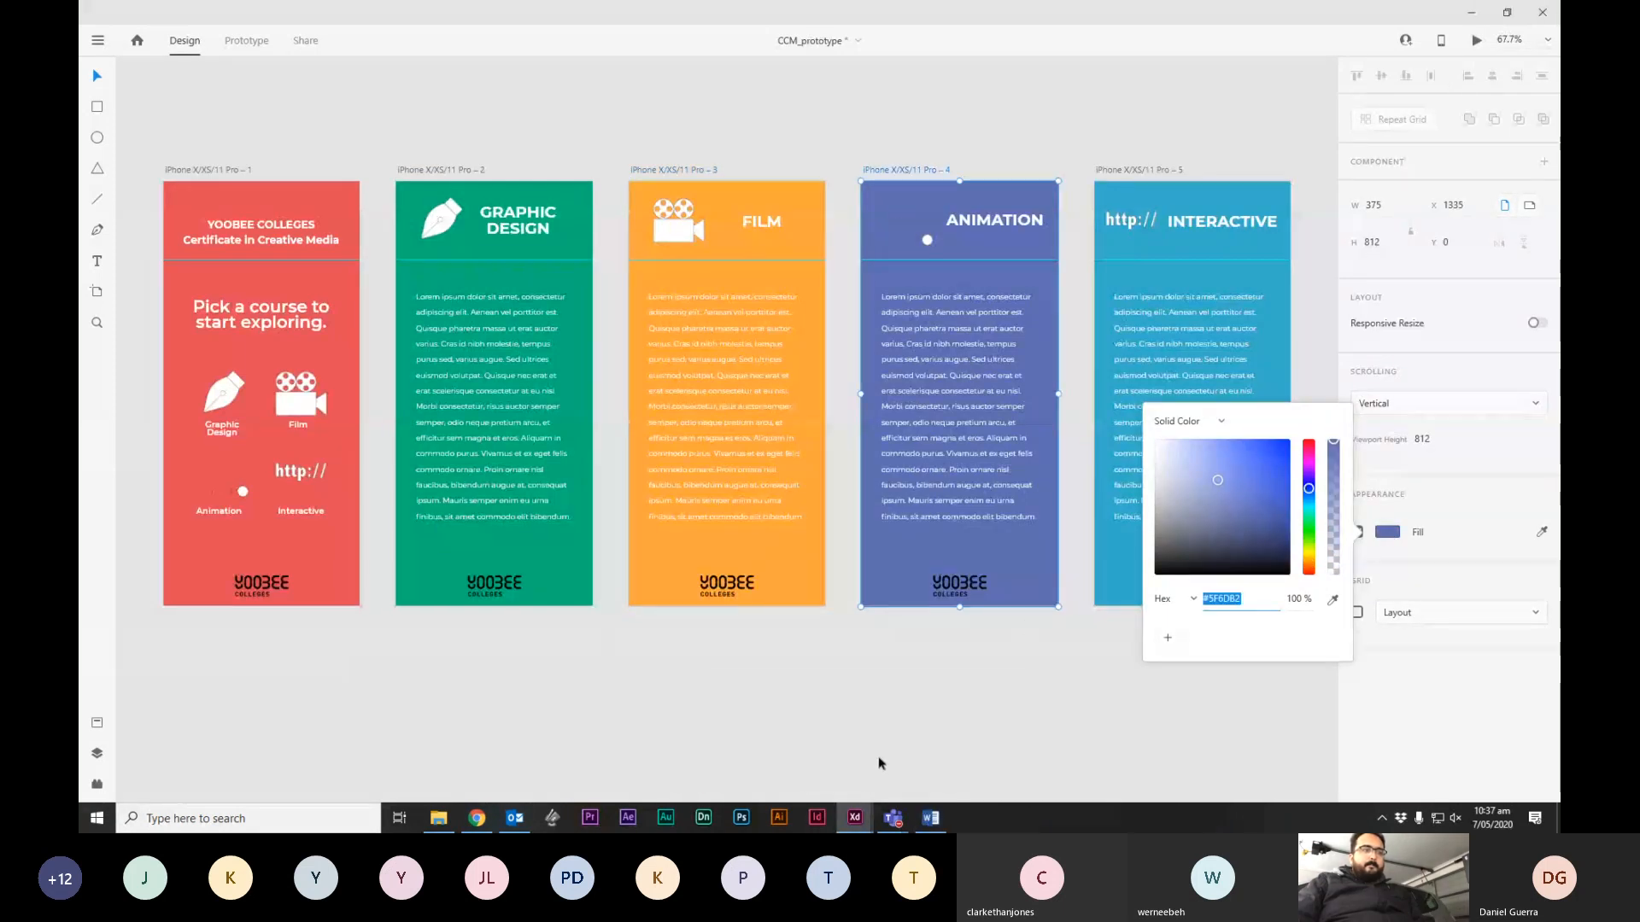
{"action": "mouse_move", "coordinate": [855, 817]}
{"action": "left_click", "coordinate": [944, 752]}
{"action": "left_click", "coordinate": [1021, 628]}
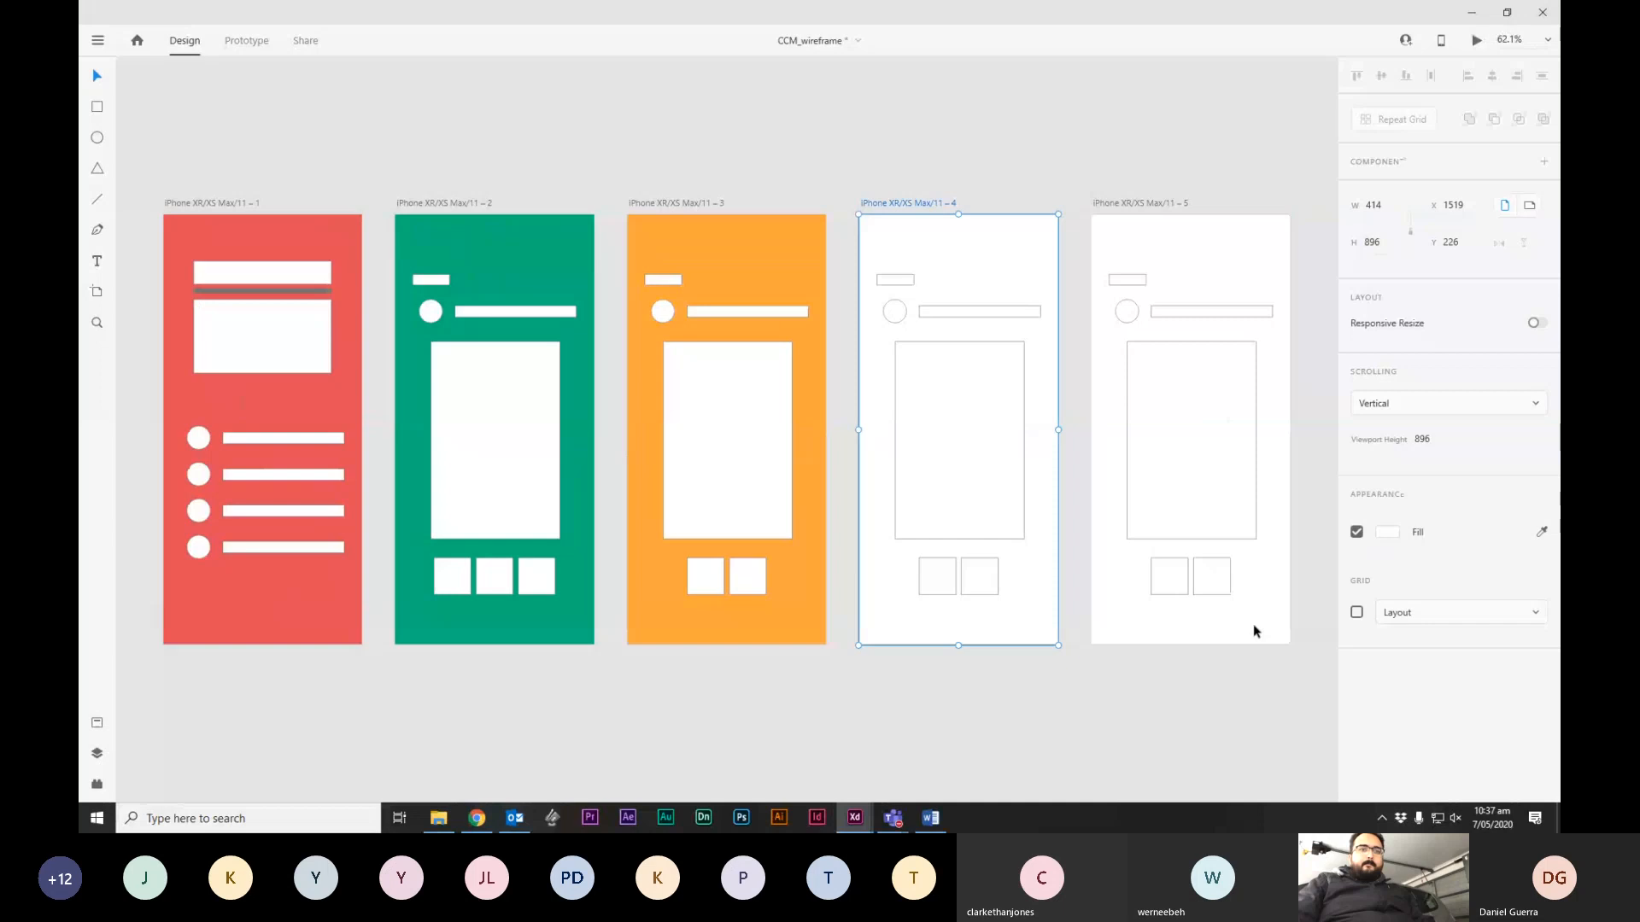
{"action": "left_click", "coordinate": [1387, 537]}
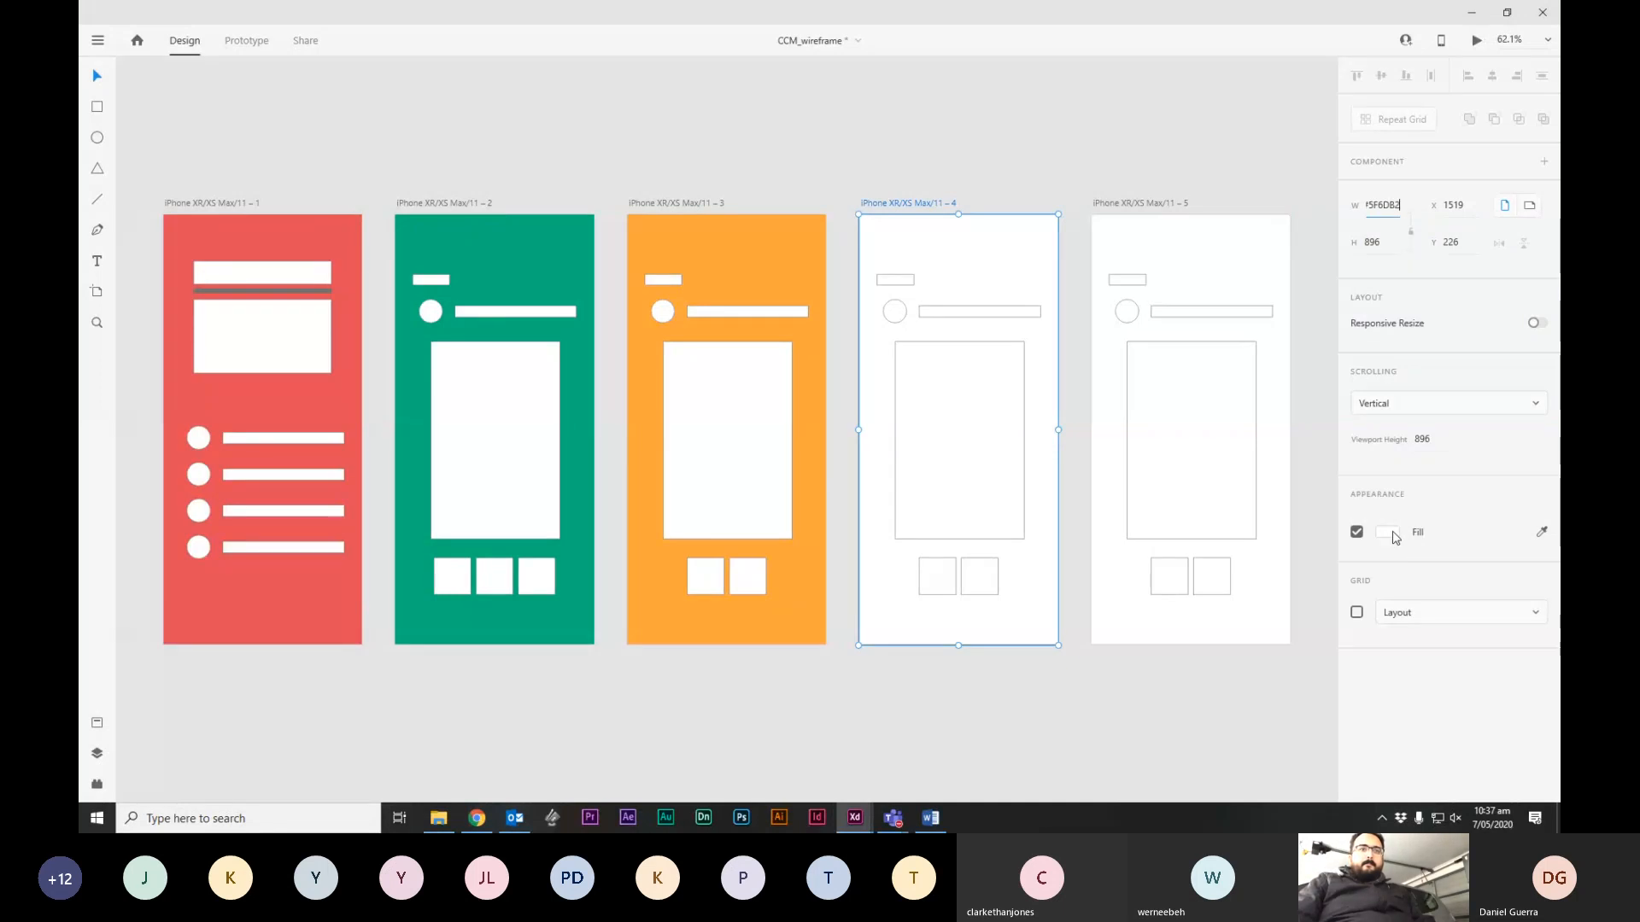
{"action": "left_click", "coordinate": [1391, 534]}
{"action": "type", "text": "#5F6DB2"}
{"action": "key", "text": "Return"}
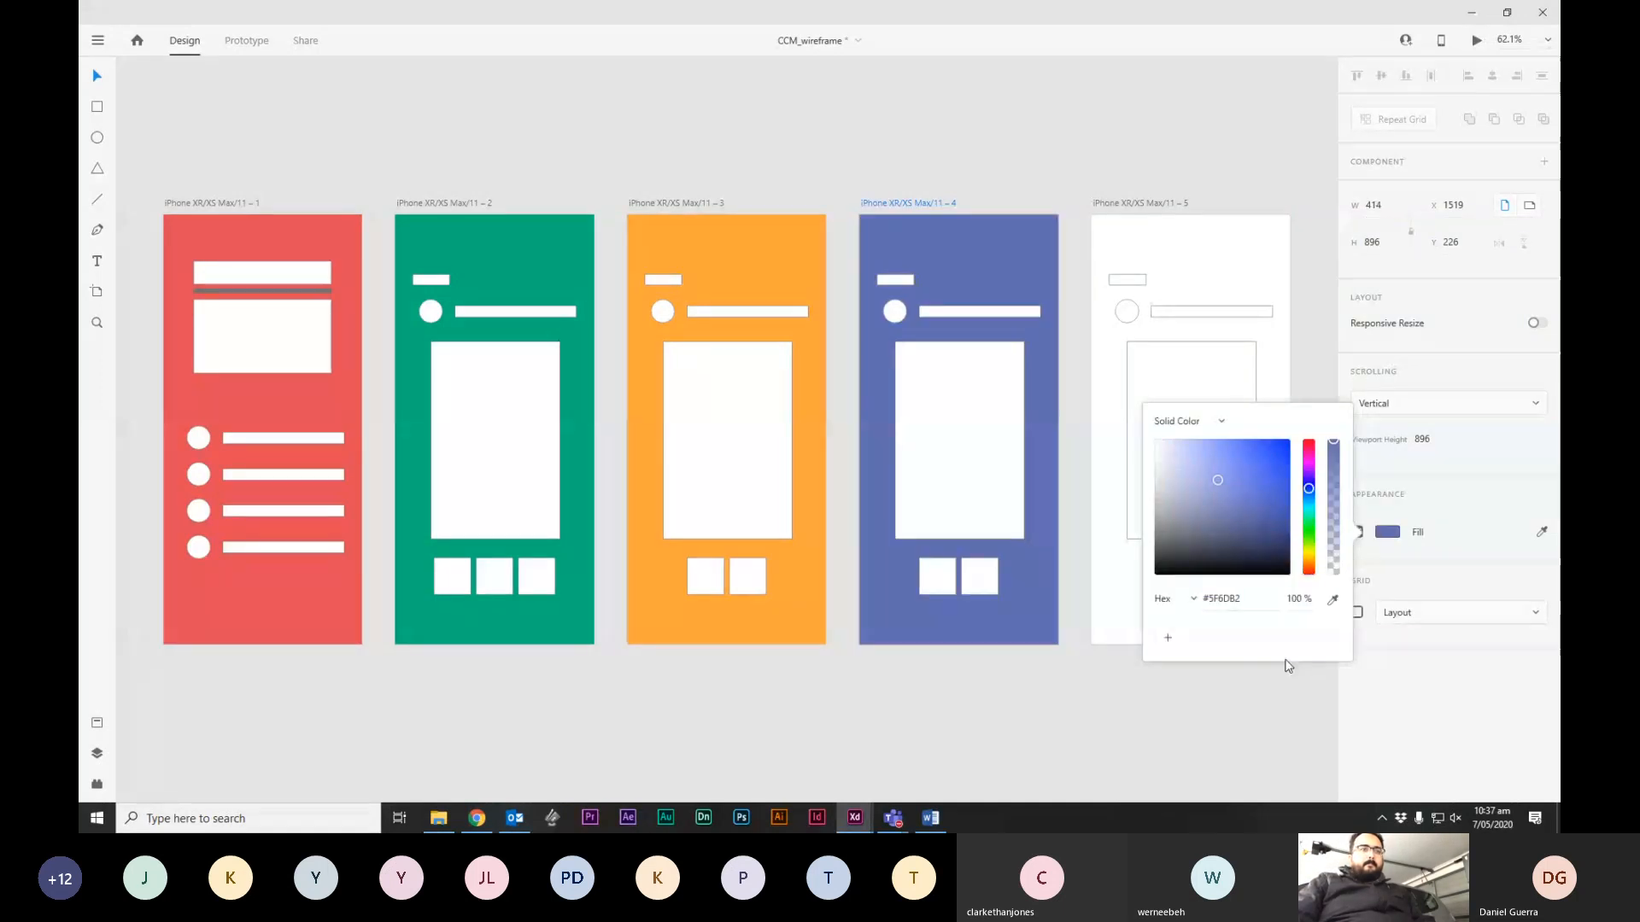
Copy the light blue fill's hex code from the prototype's Interactive artboard and apply it to the fifth wireframe artboard.
{"action": "mouse_move", "coordinate": [850, 820]}
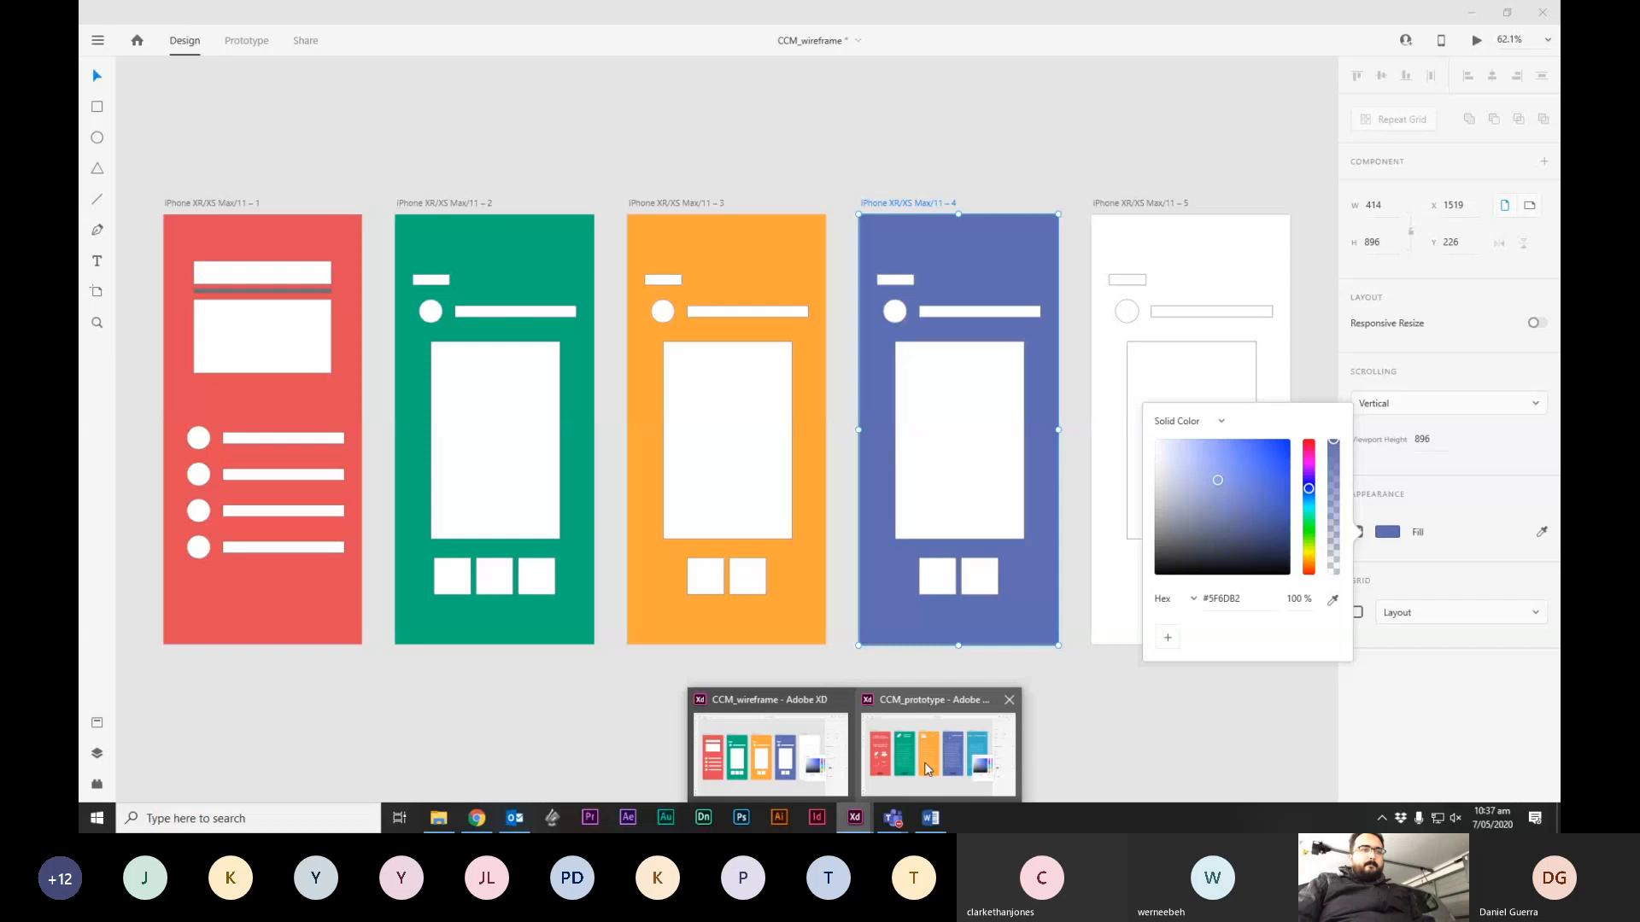
{"action": "left_click", "coordinate": [928, 769]}
{"action": "left_click", "coordinate": [1417, 566]}
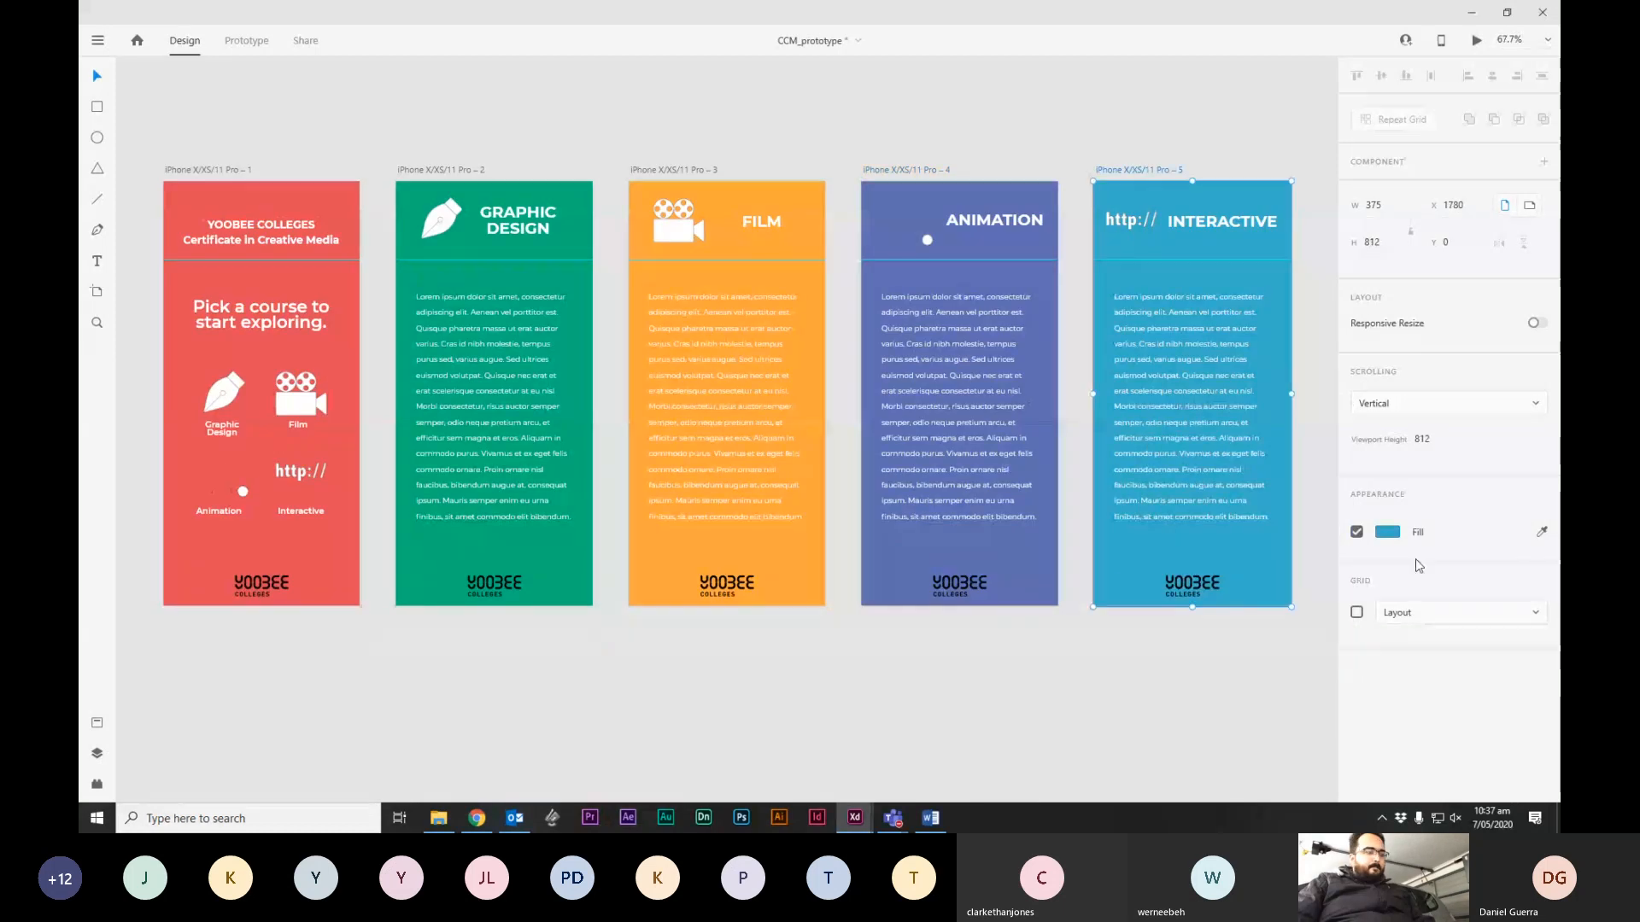
{"action": "left_click", "coordinate": [1395, 533]}
{"action": "key", "text": "ctrl+c"}
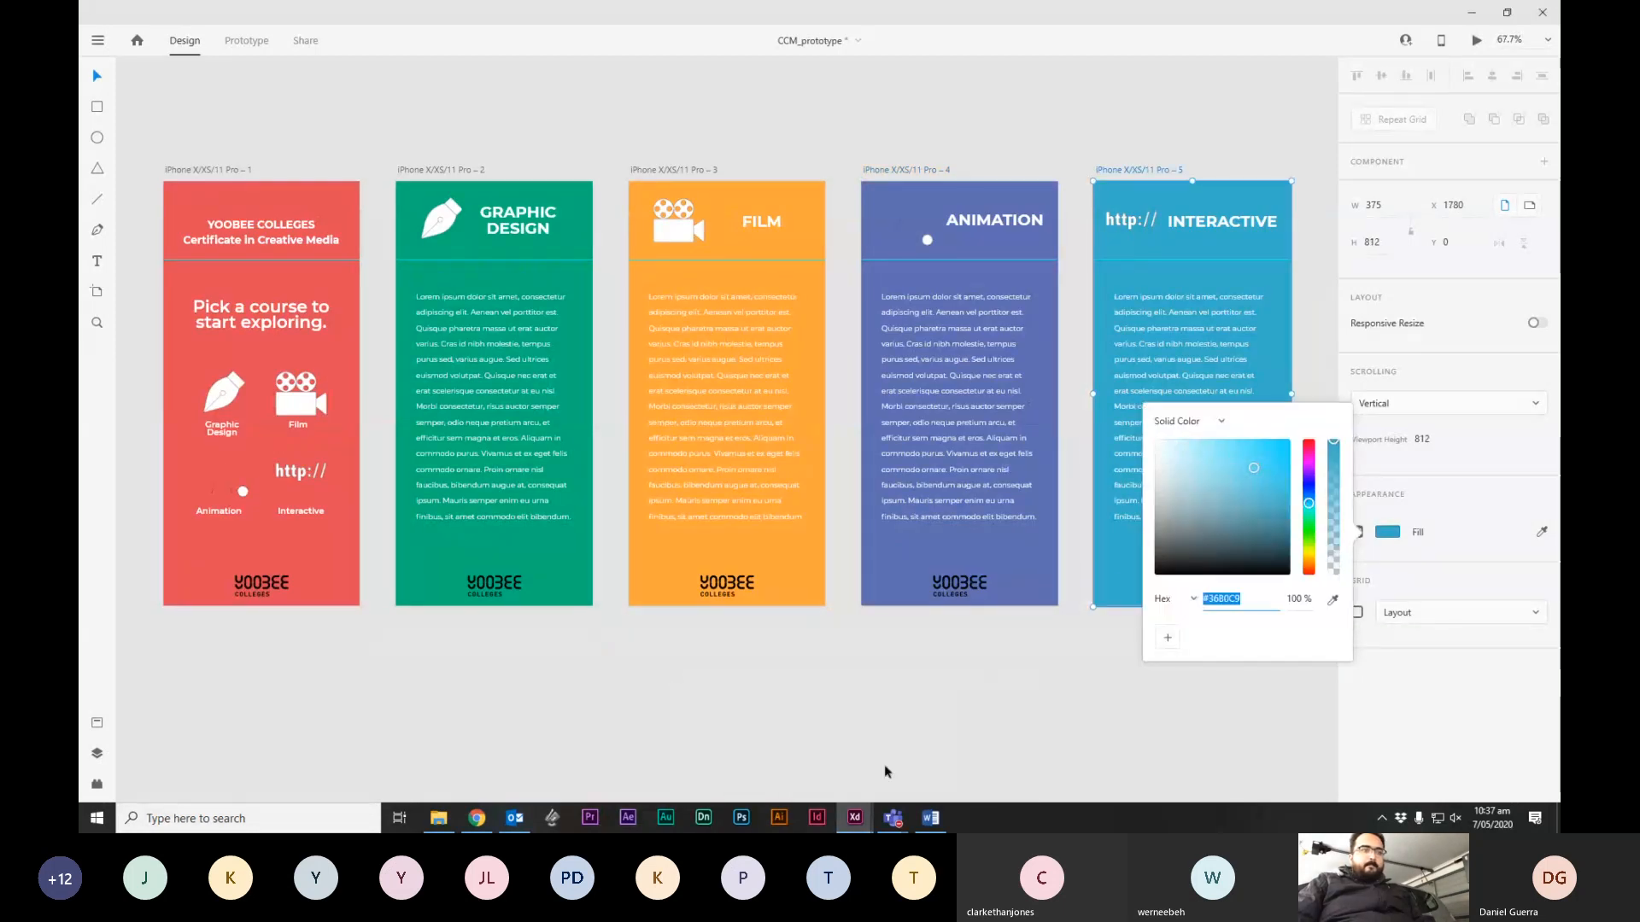
{"action": "left_click", "coordinate": [857, 817]}
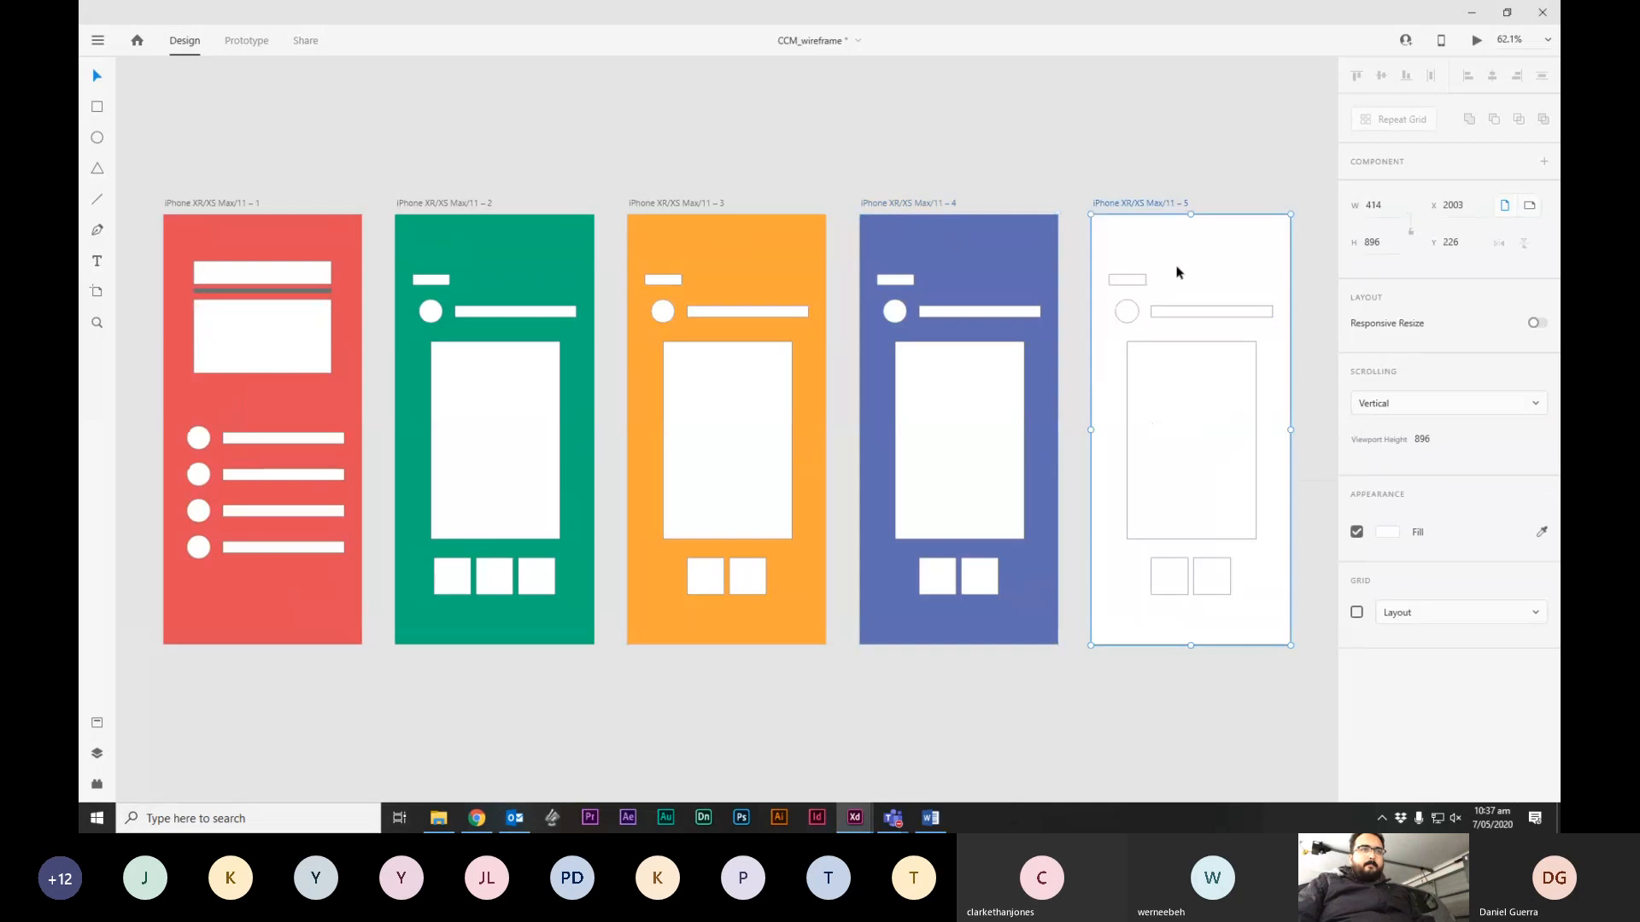
{"action": "key", "text": "ctrl+v"}
{"action": "key", "text": "ctrl+z"}
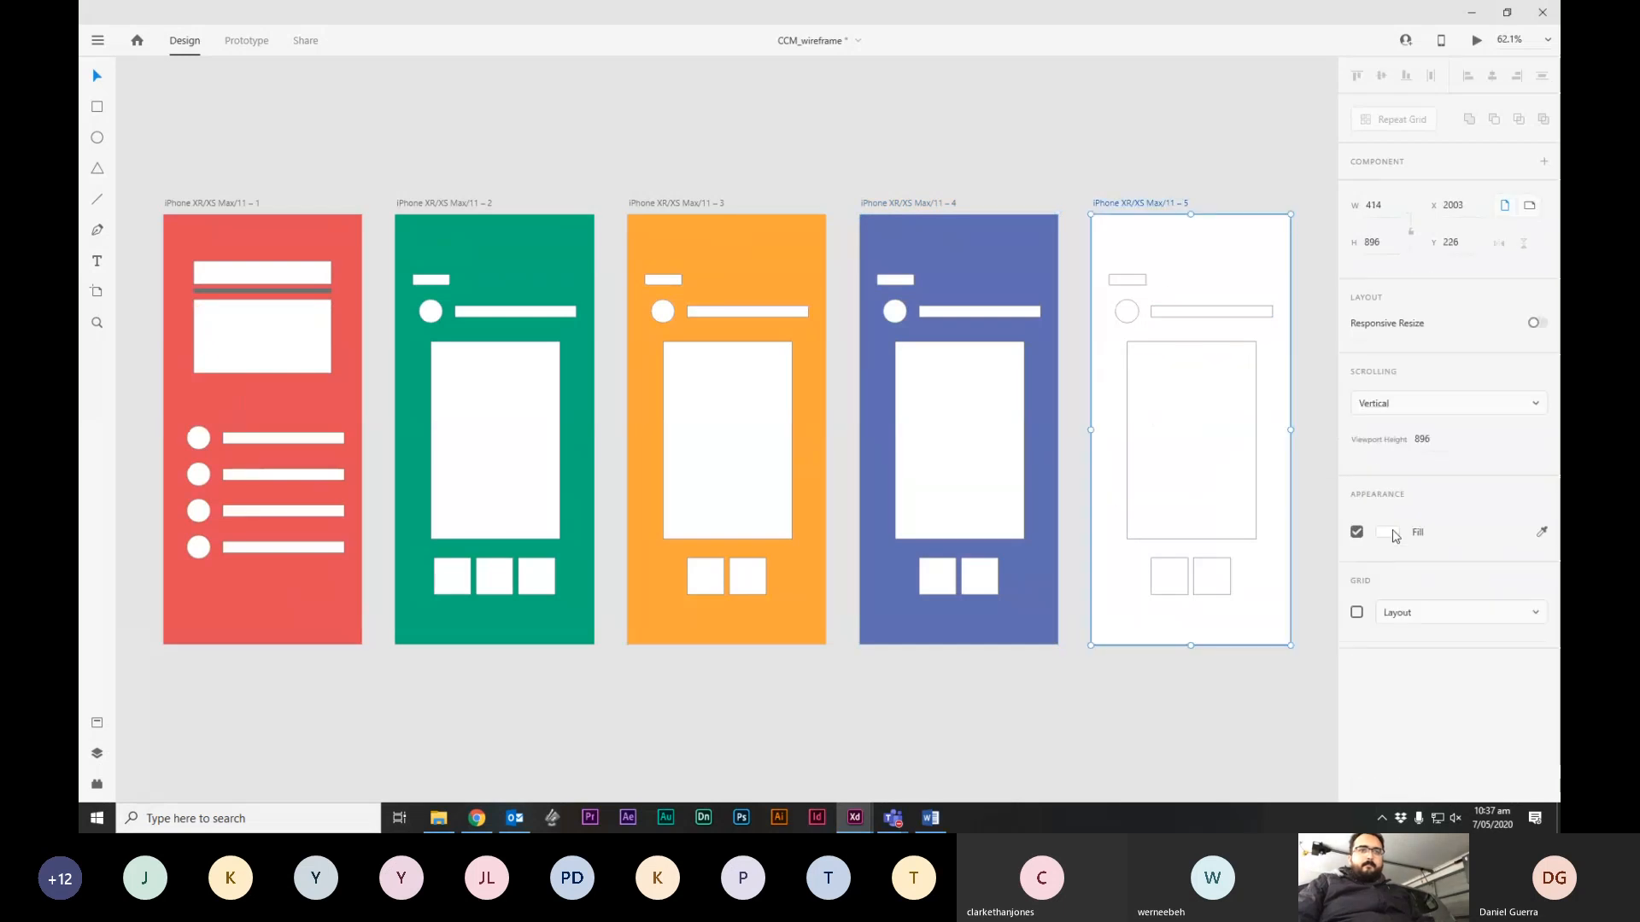
{"action": "left_click", "coordinate": [1396, 533]}
{"action": "key", "text": "ctrl+v"}
{"action": "key", "text": "Return"}
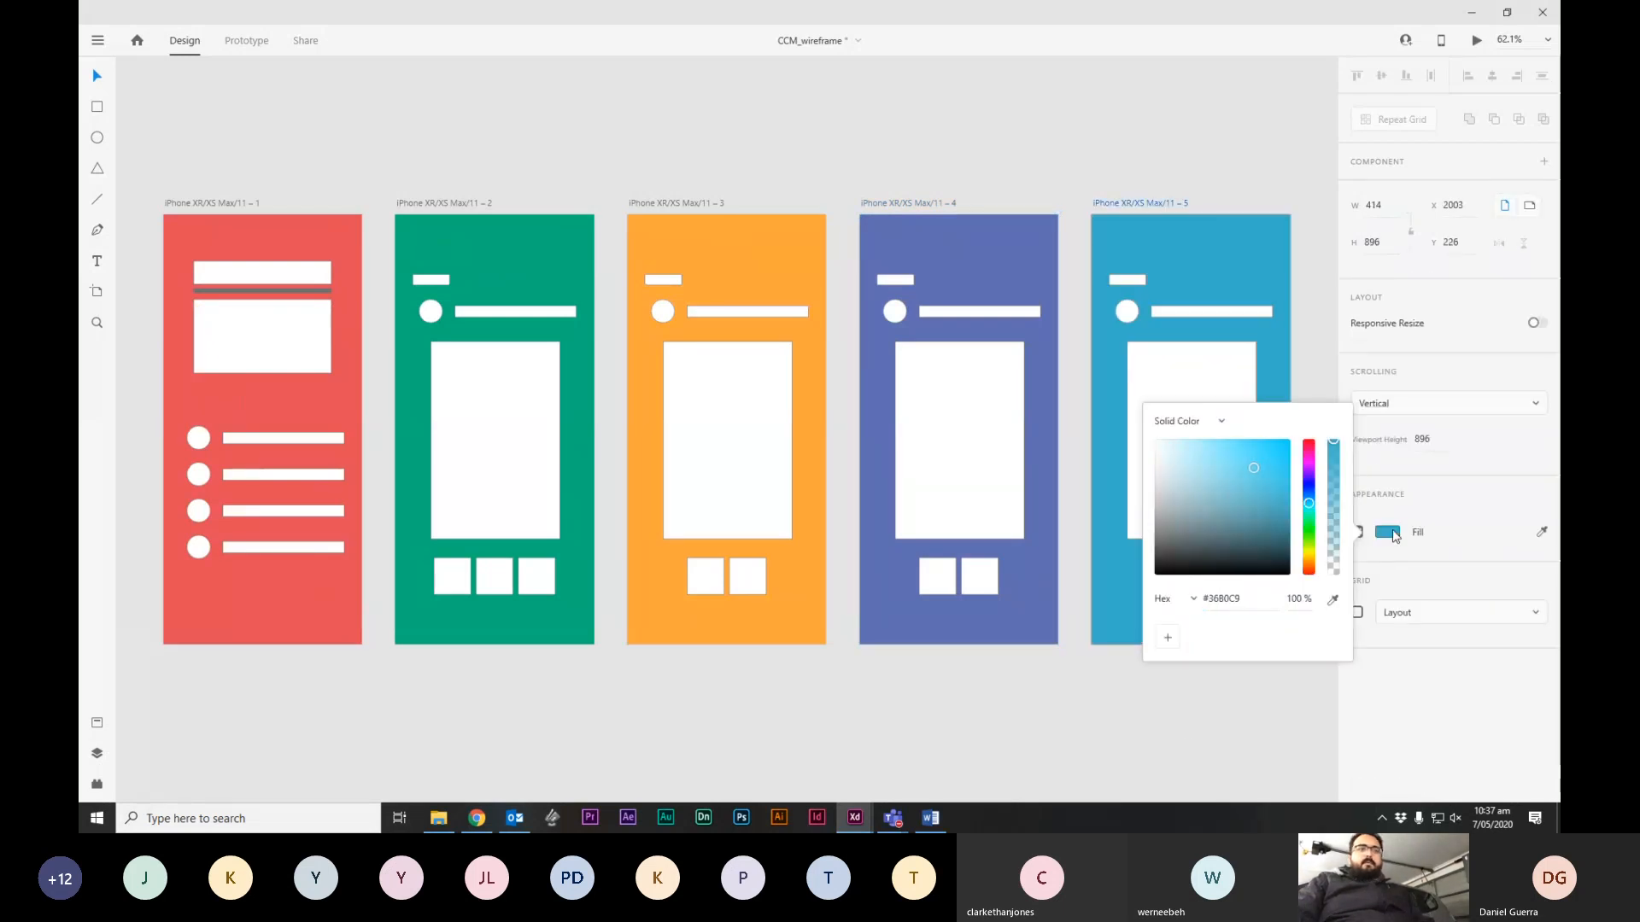
{"action": "left_click", "coordinate": [1181, 727]}
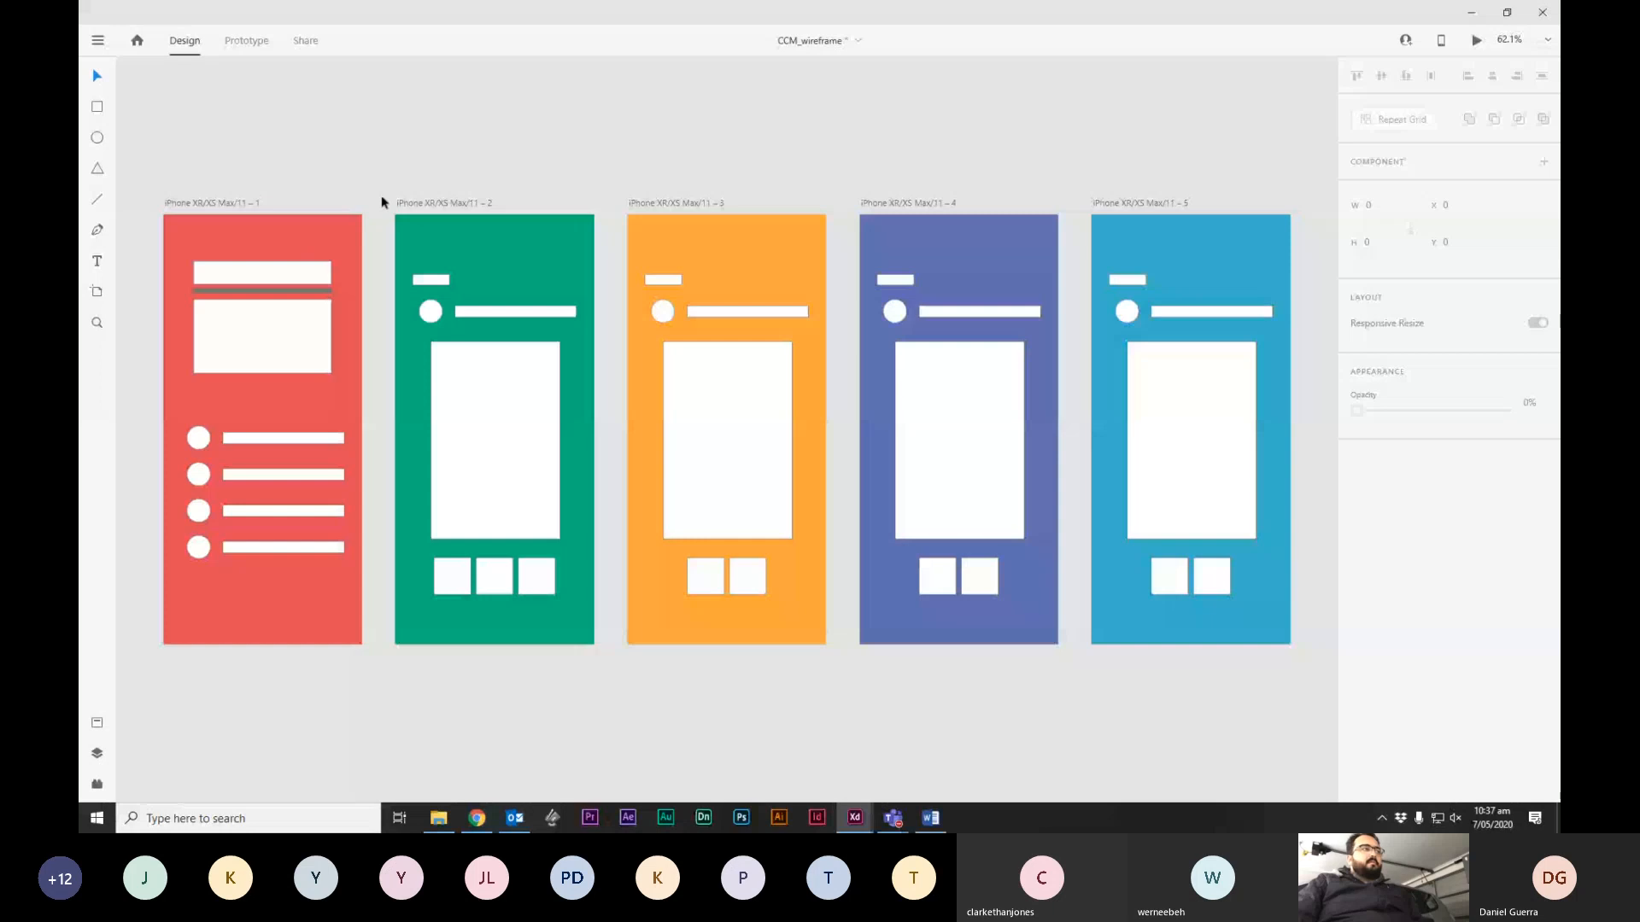
Examine the first wireframe artboard's fill colour settings and compare the coloured wireframe with the CCM_prototype artboards.
{"action": "left_click", "coordinate": [299, 229]}
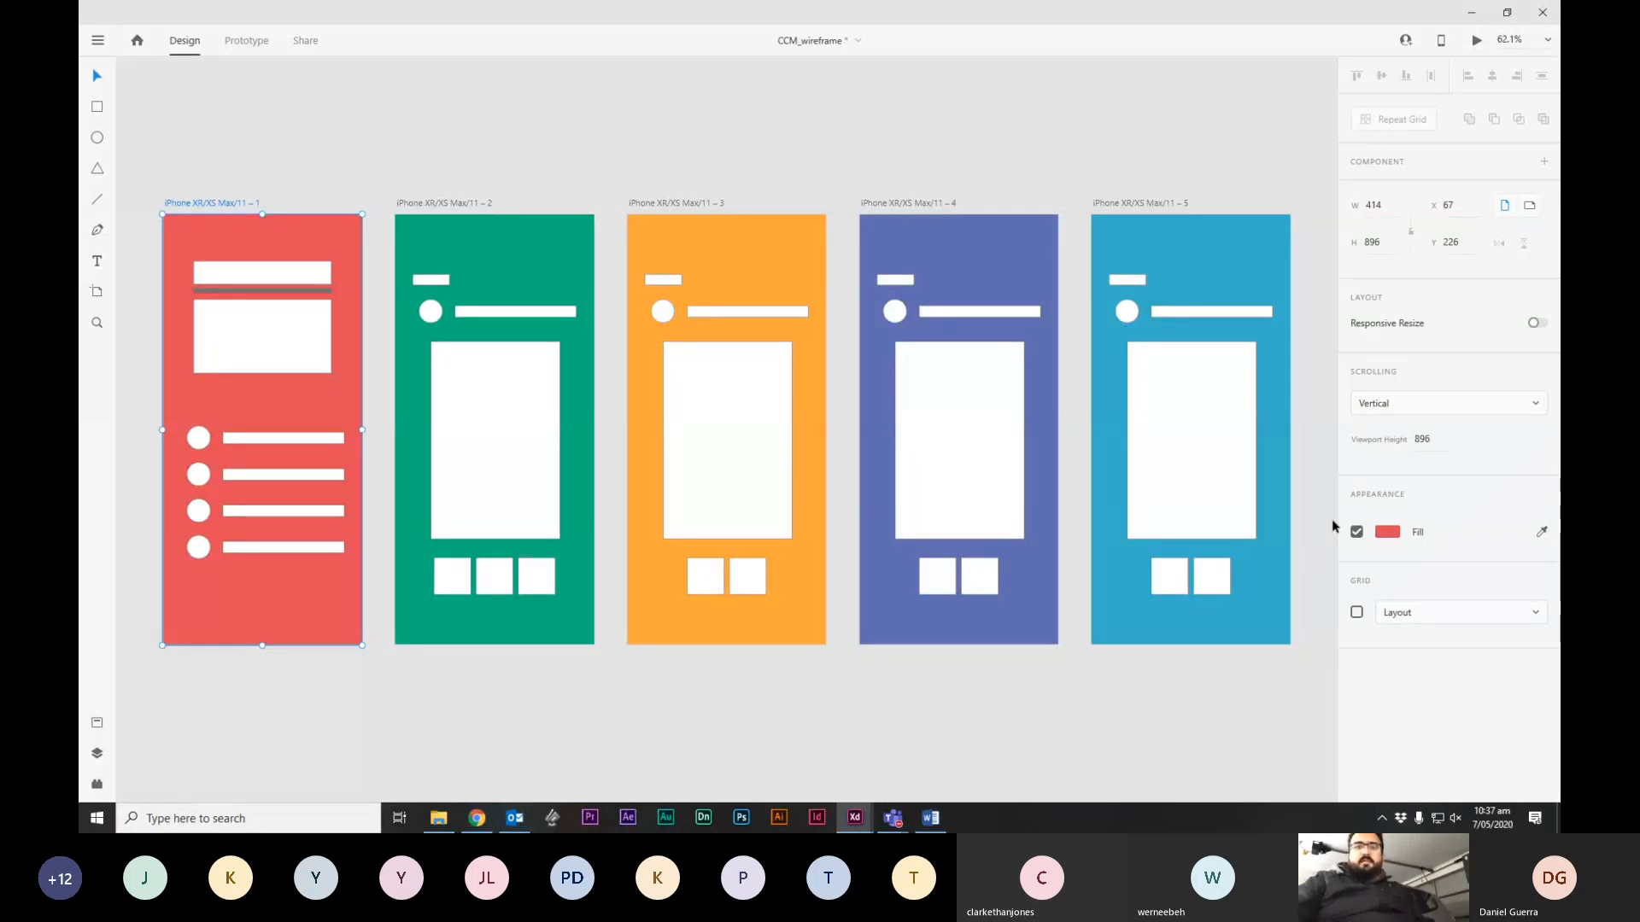
{"action": "left_click", "coordinate": [1385, 538]}
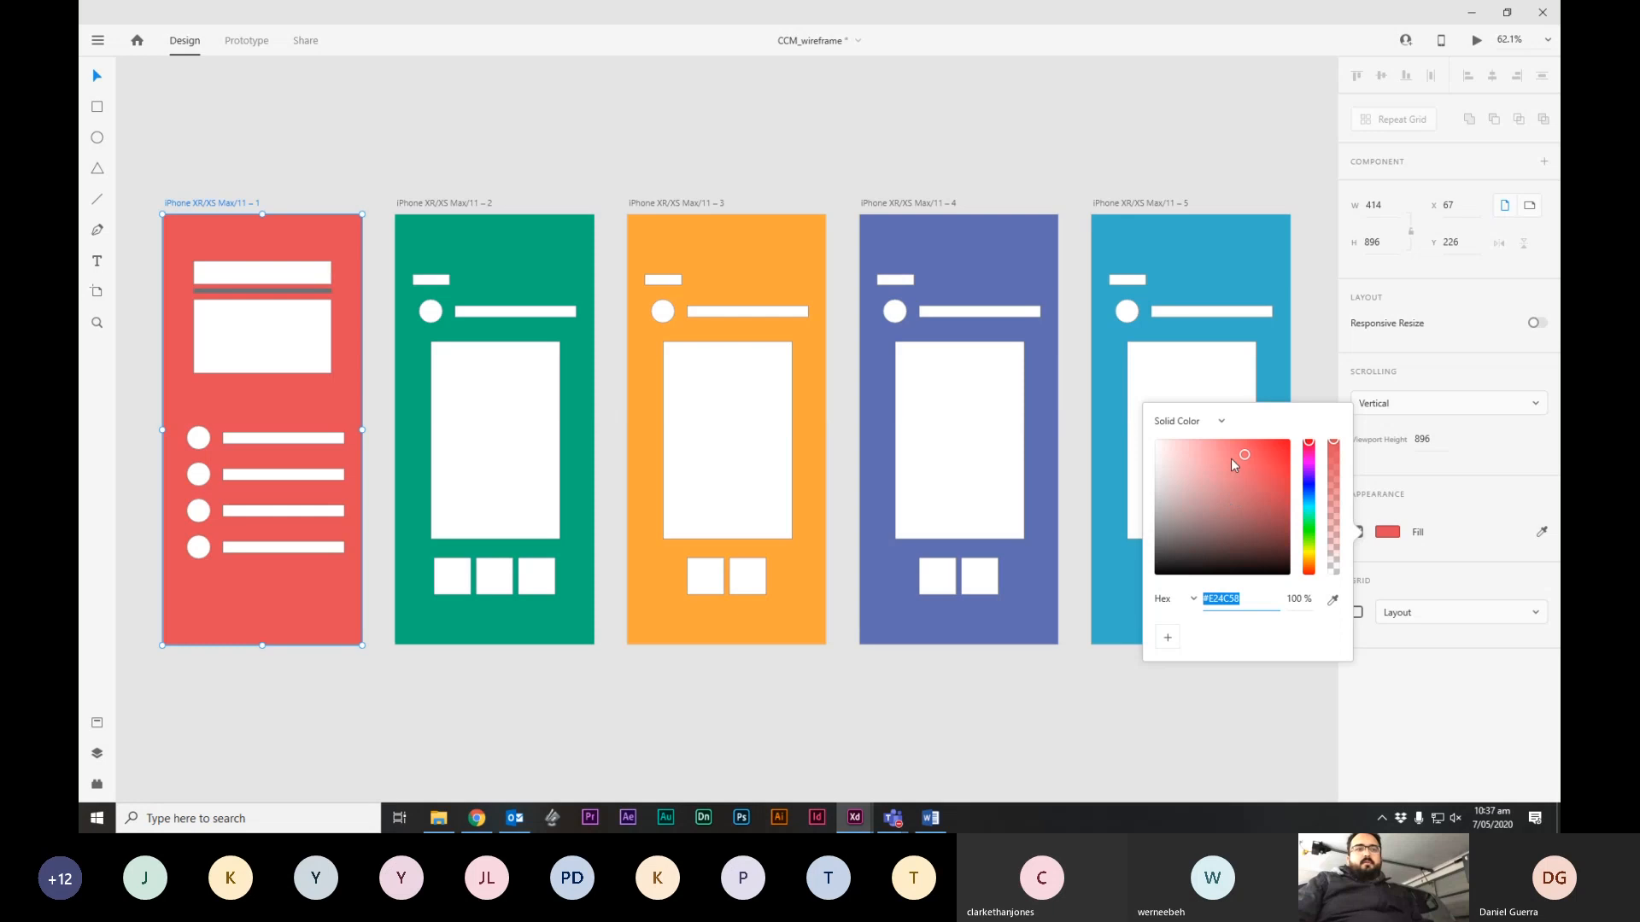
{"action": "mouse_move", "coordinate": [1331, 462]}
{"action": "left_mouse_down"}
{"action": "mouse_move", "coordinate": [1334, 570]}
{"action": "mouse_move", "coordinate": [1333, 441]}
{"action": "left_mouse_up"}
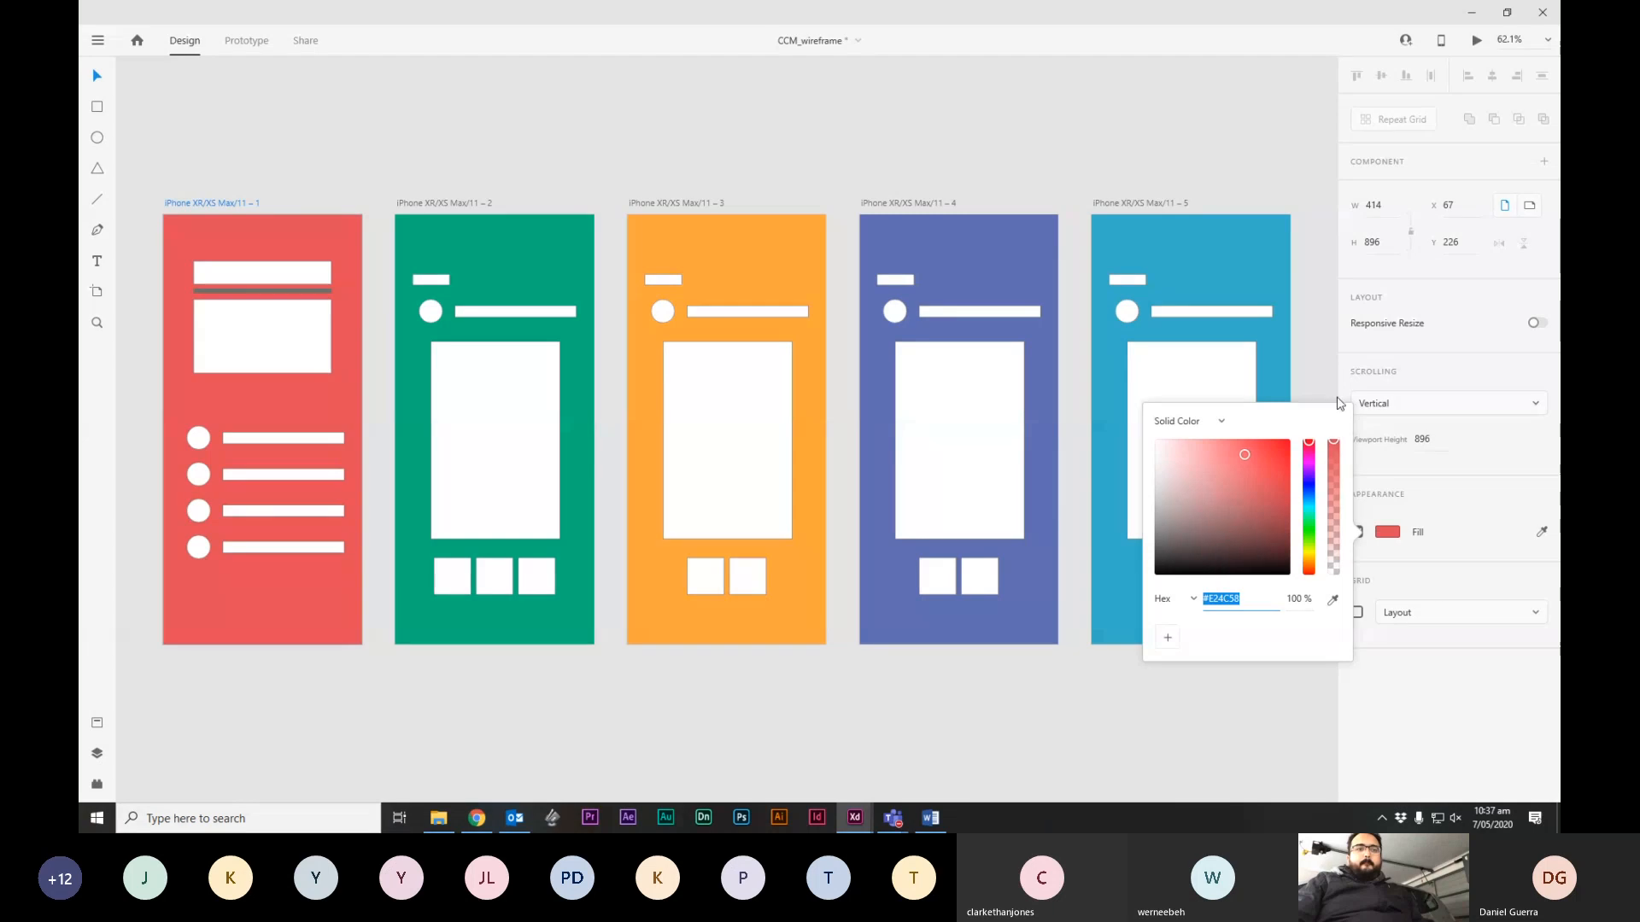
{"action": "left_click", "coordinate": [1151, 735]}
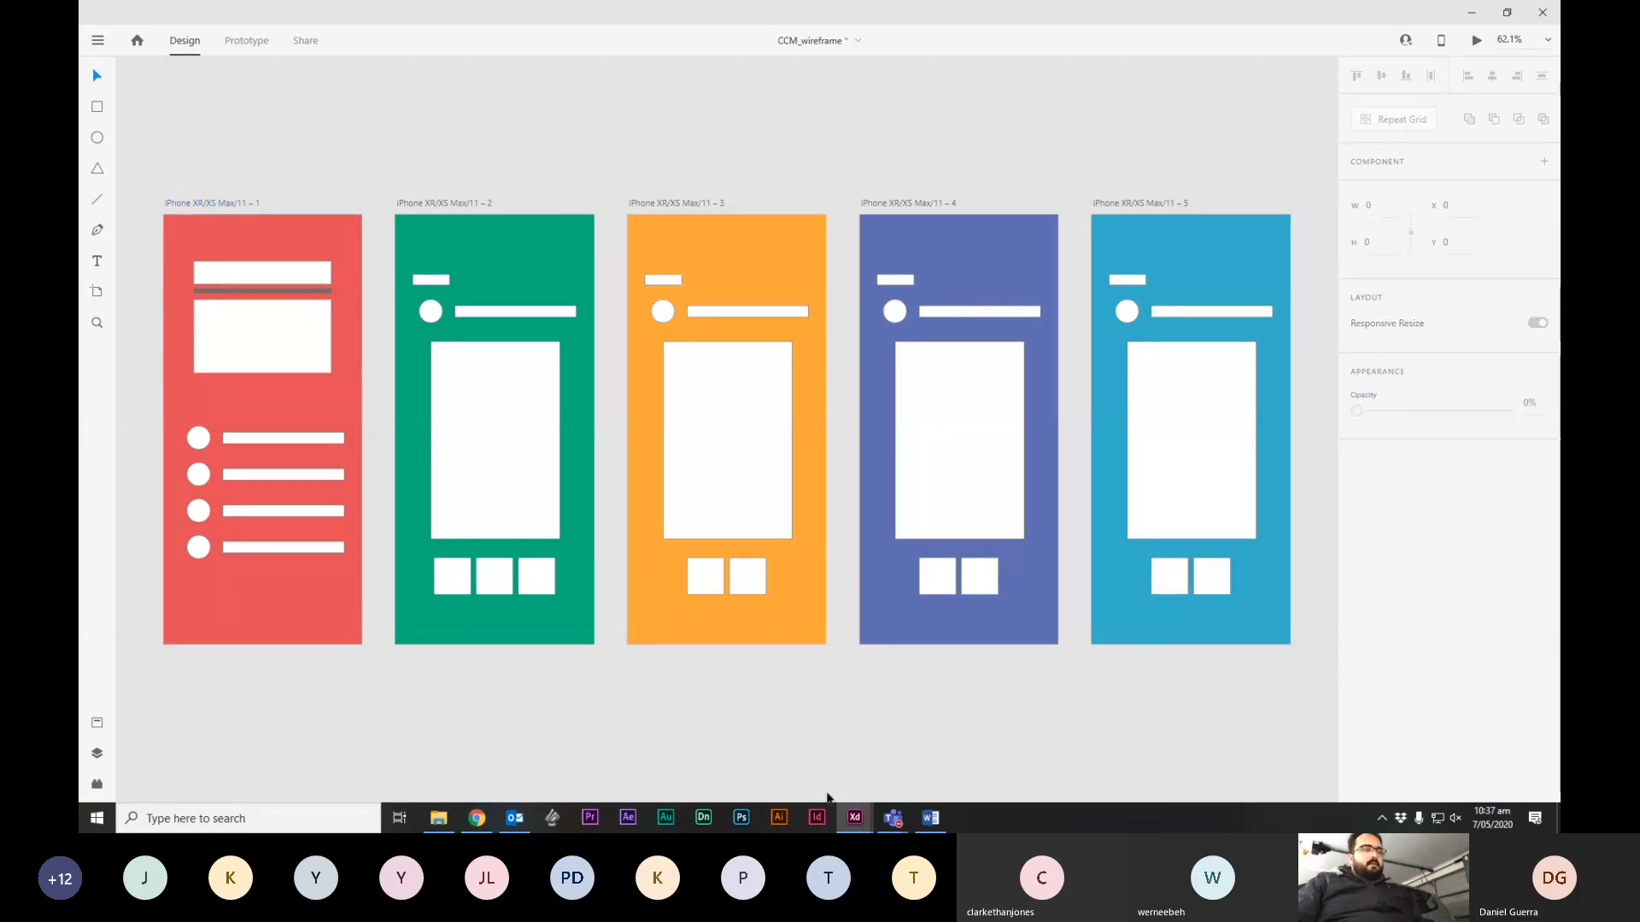
{"action": "mouse_move", "coordinate": [852, 816]}
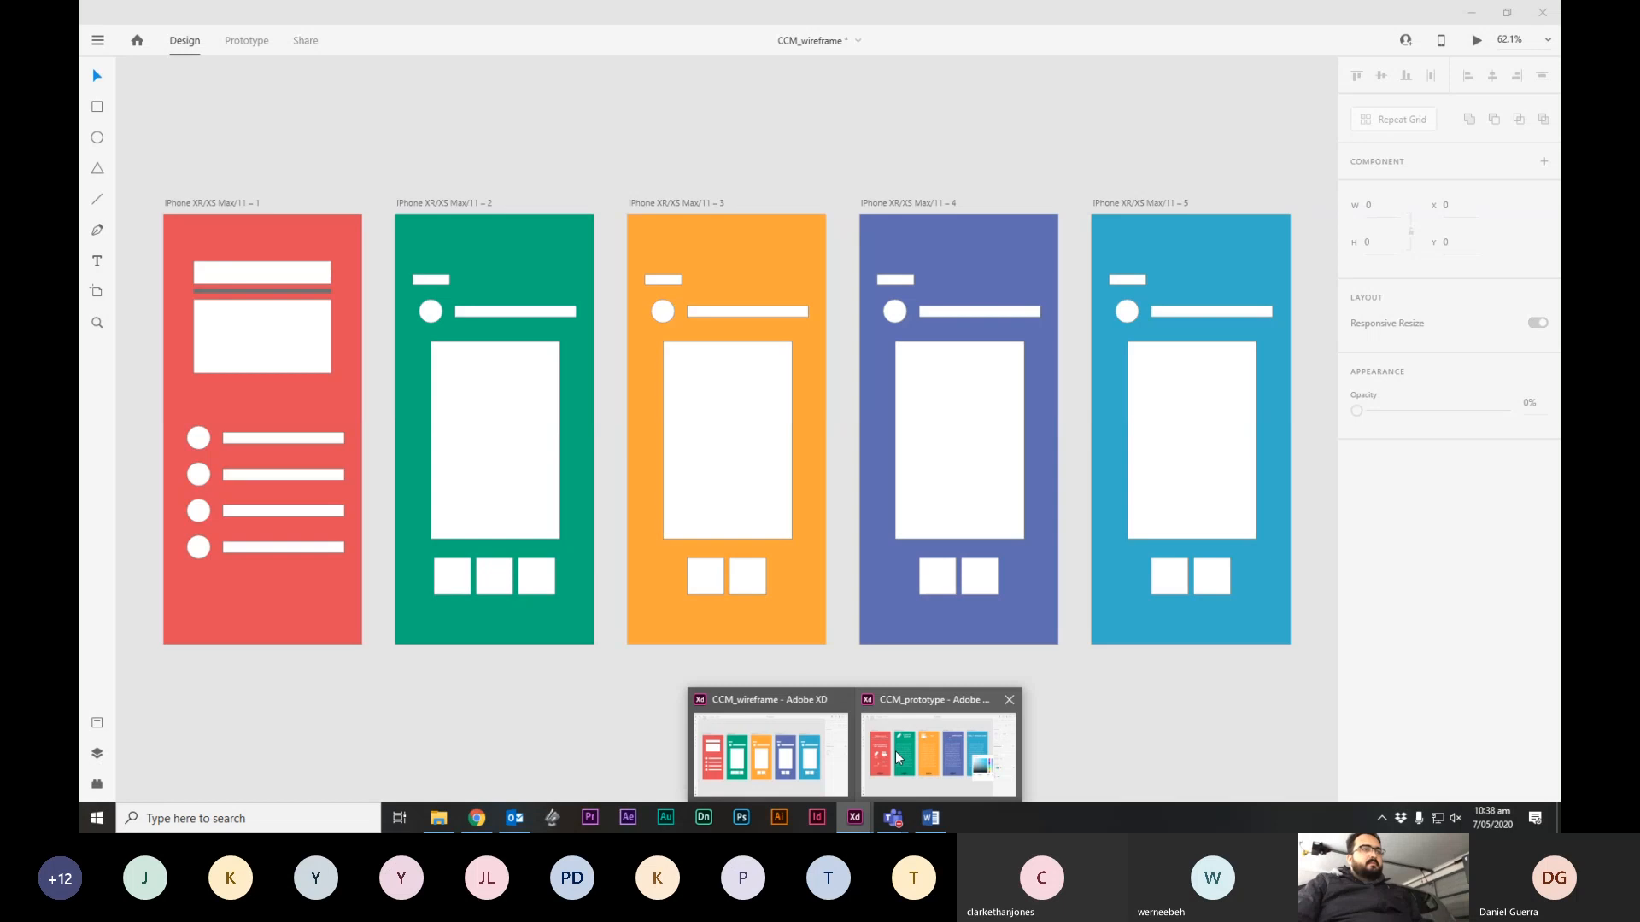
{"action": "left_click", "coordinate": [939, 747]}
{"action": "left_click", "coordinate": [1059, 693]}
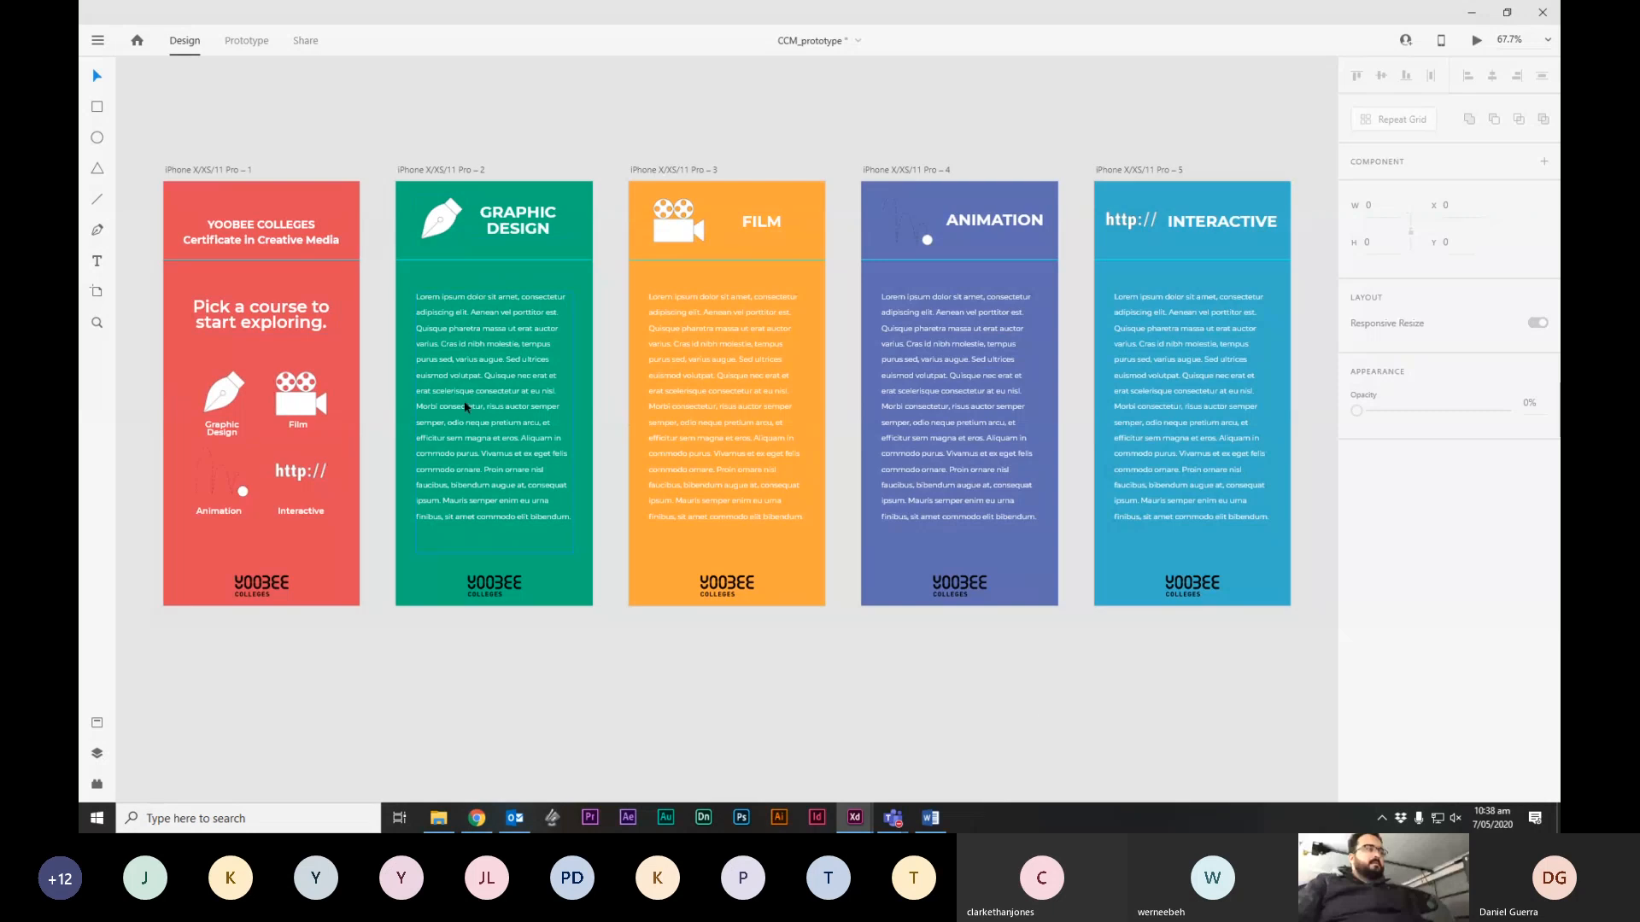
{"action": "mouse_move", "coordinate": [855, 817]}
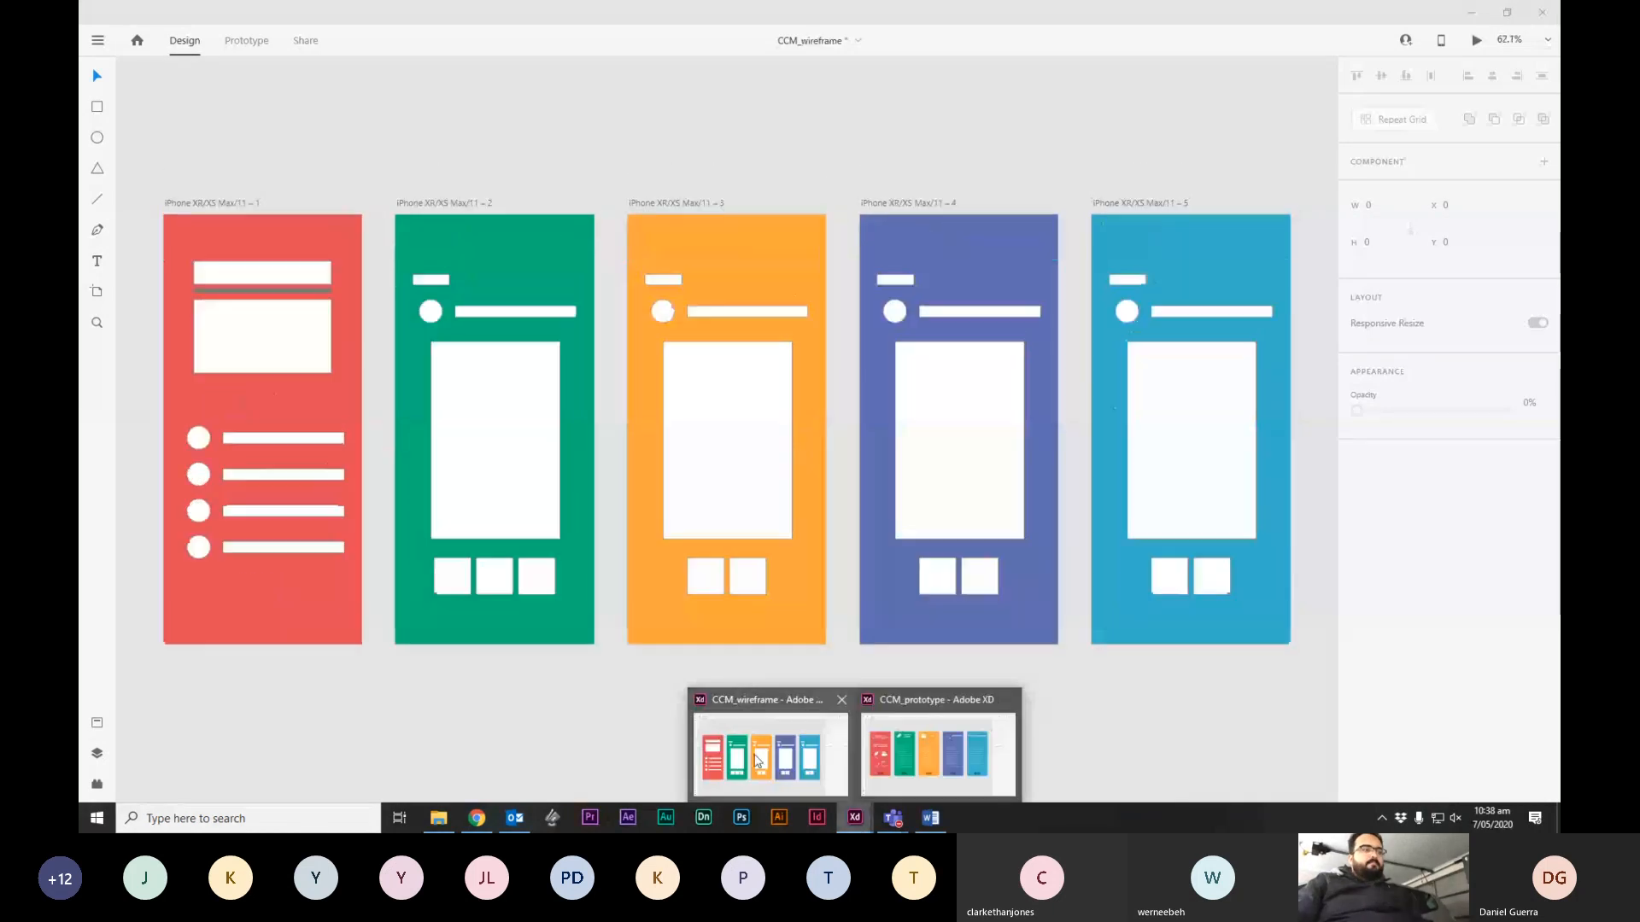
{"action": "left_click", "coordinate": [756, 760]}
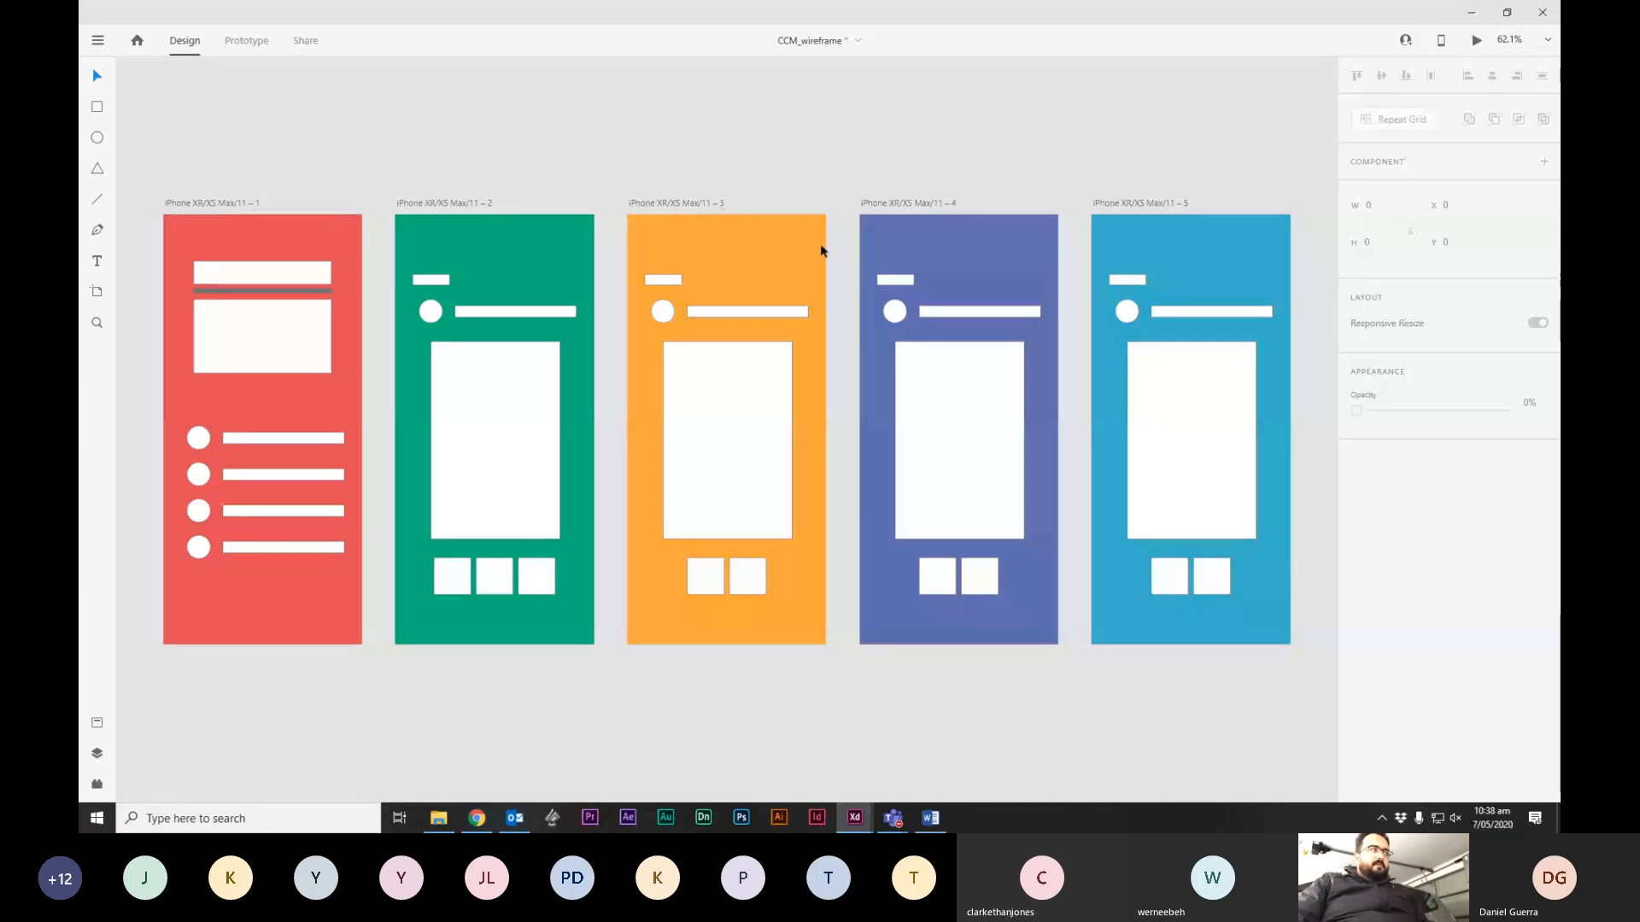
Look at the CCM_icons file in the CCM_proj folder in File Explorer and check the icons used in CCM_prototype.
{"action": "left_click", "coordinate": [438, 817]}
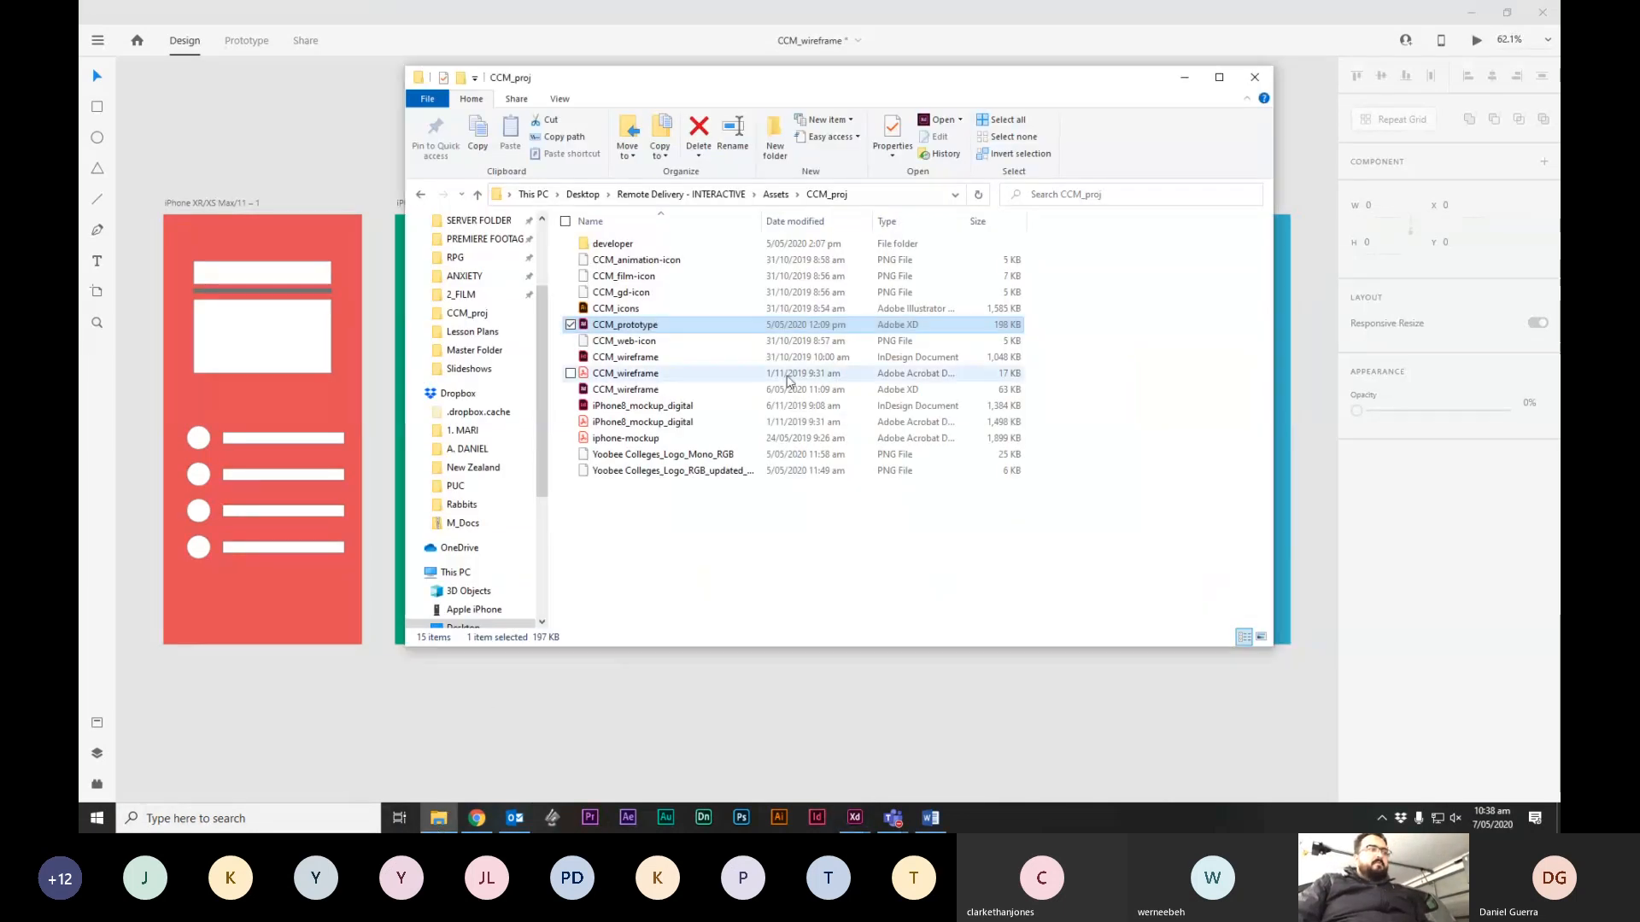
{"action": "left_click", "coordinate": [637, 308]}
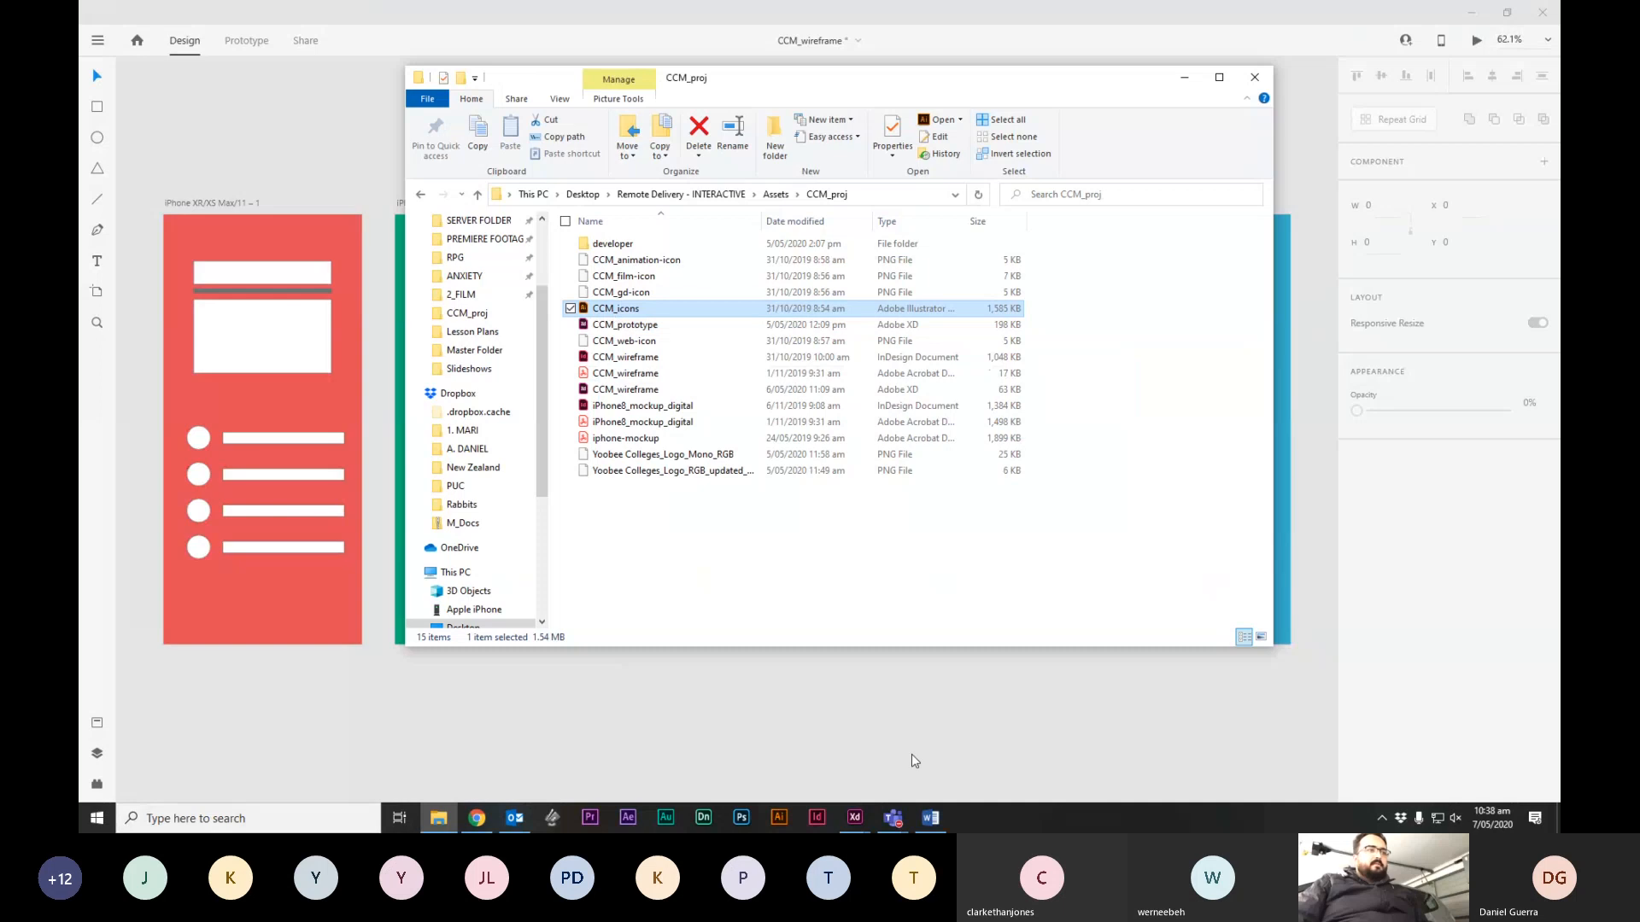
{"action": "left_click_drag", "start_coordinate": [911, 755], "coordinate": [924, 522]}
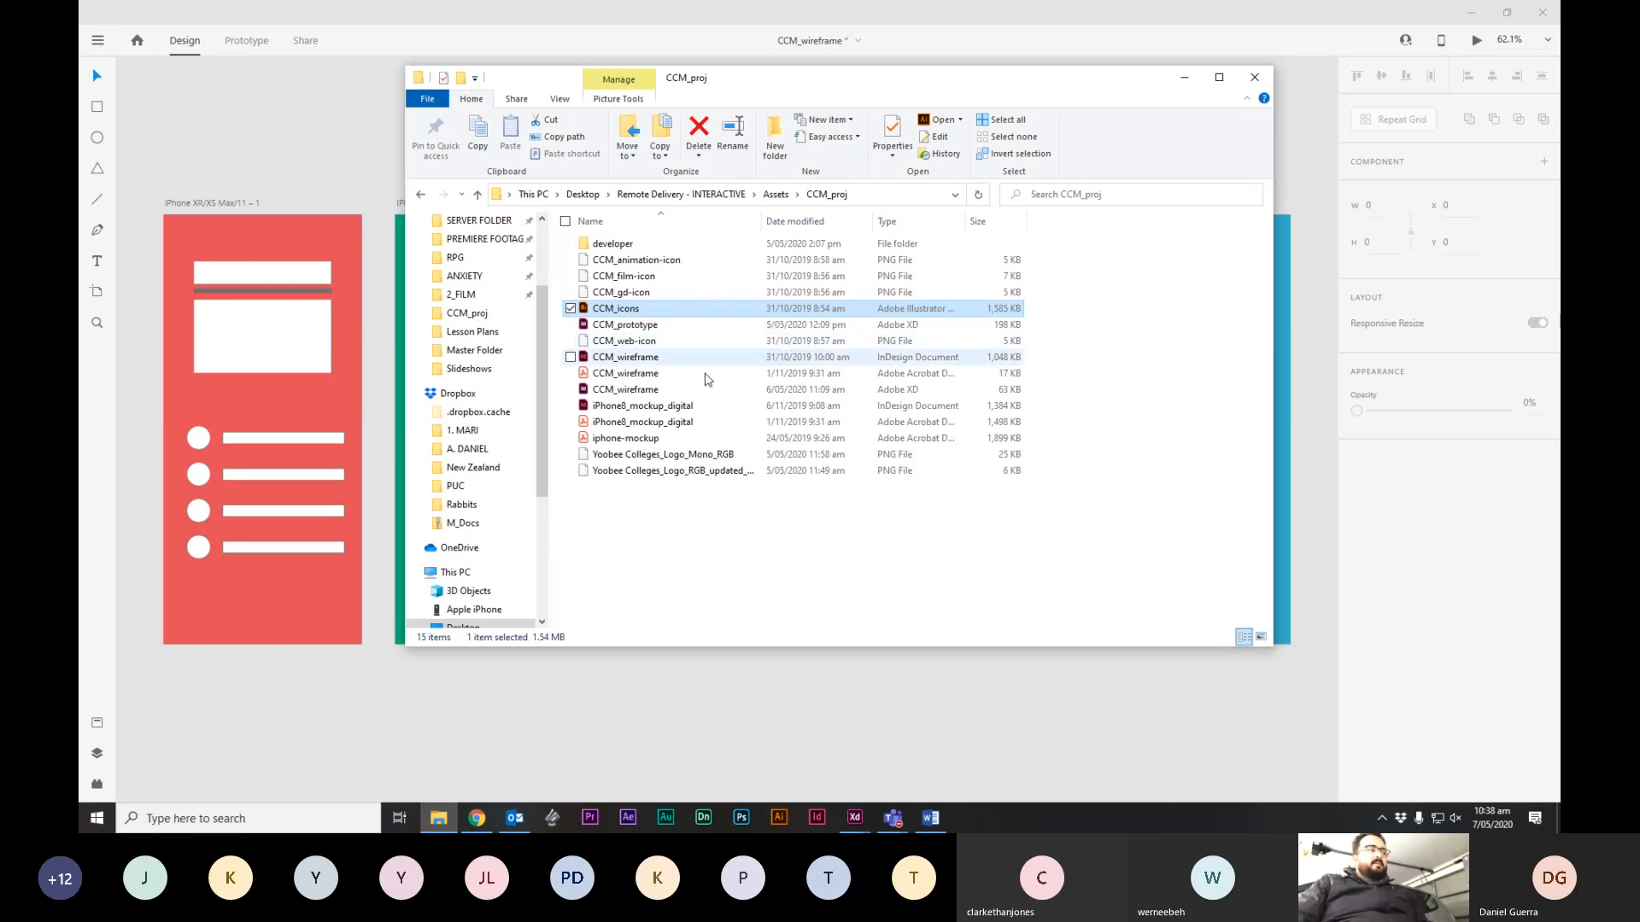
{"action": "left_click", "coordinate": [855, 817]}
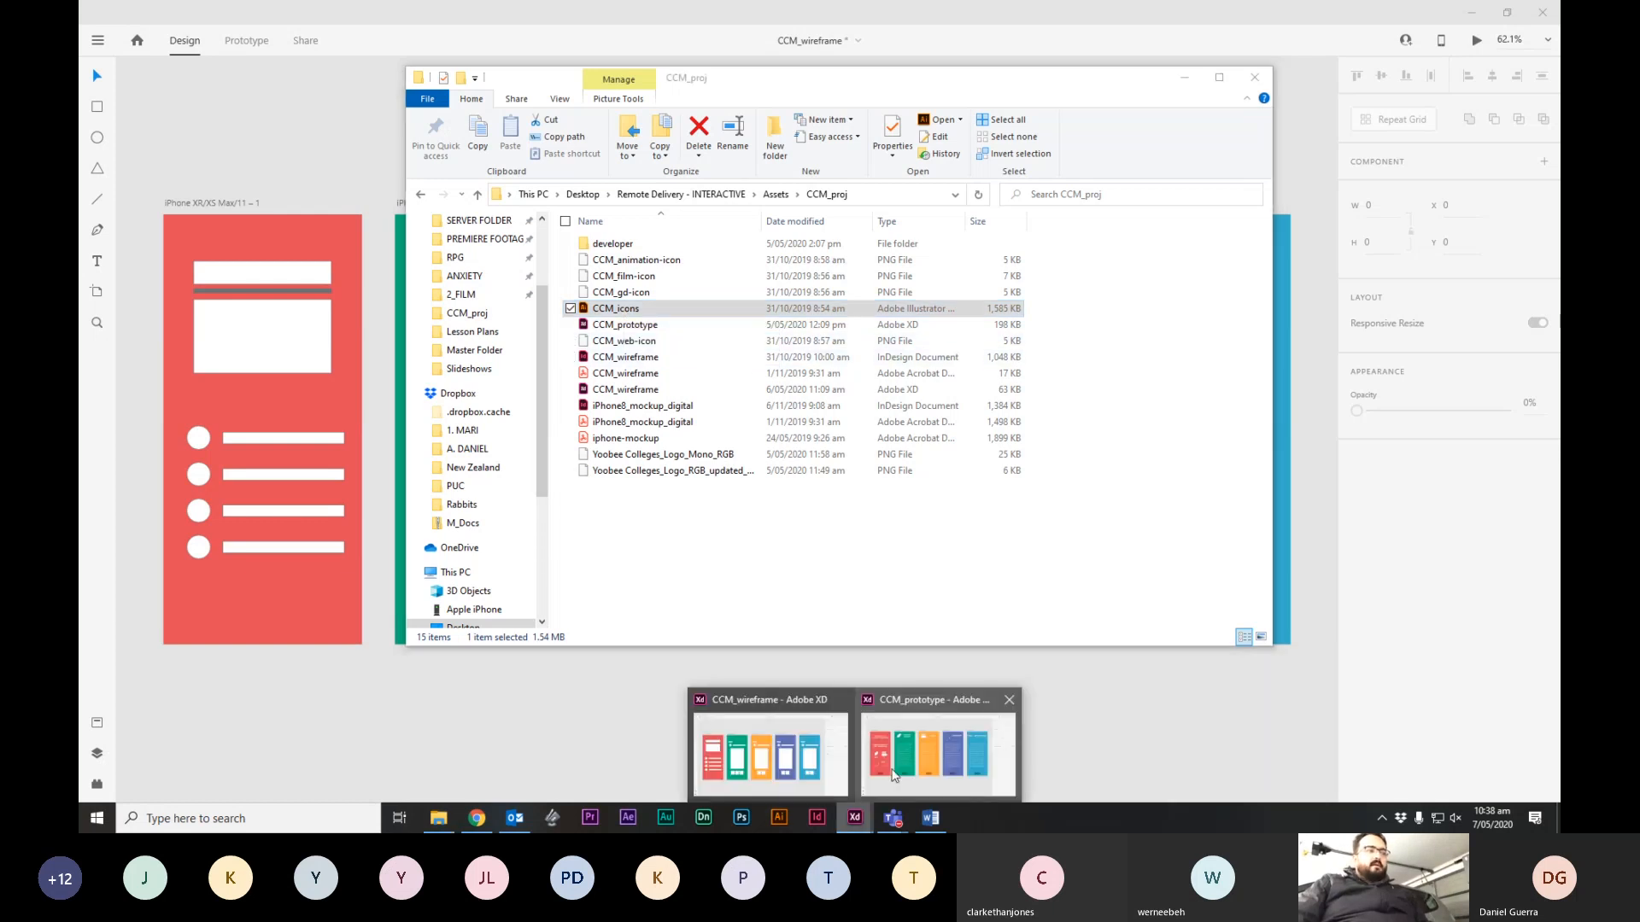
{"action": "left_click", "coordinate": [894, 774]}
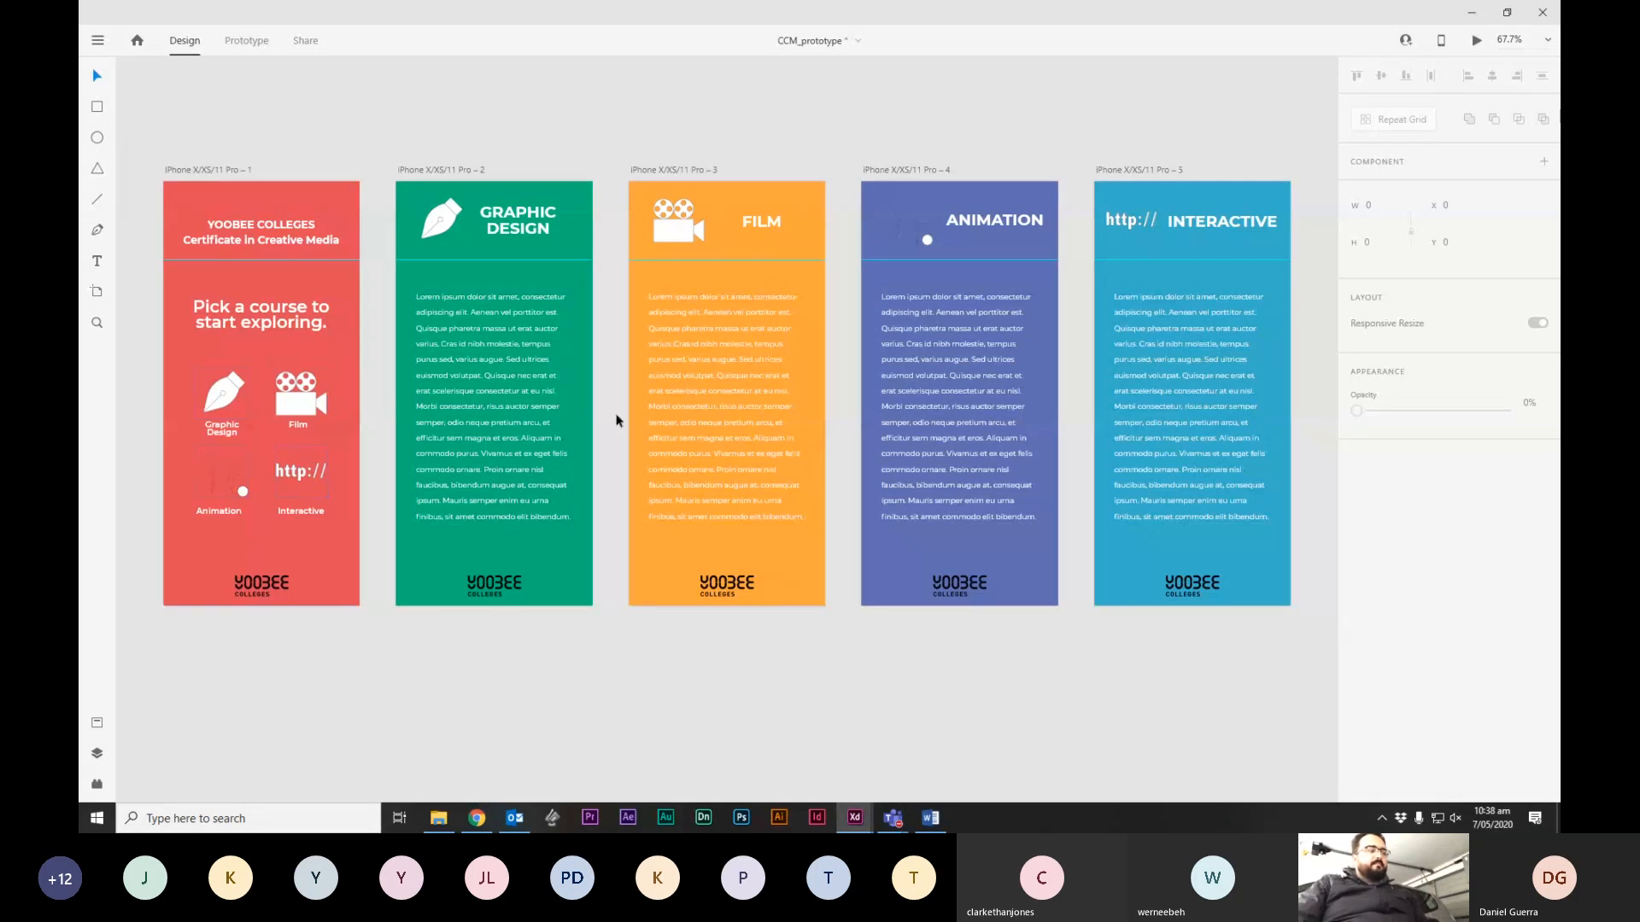
Import the CCM_web-icon, CCM_gd-icon, CCM_film-icon and CCM_animation-icon PNG files from the CCM_proj folder onto the CCM_wireframe pasteboard.
{"action": "key", "text": "alt+Tab"}
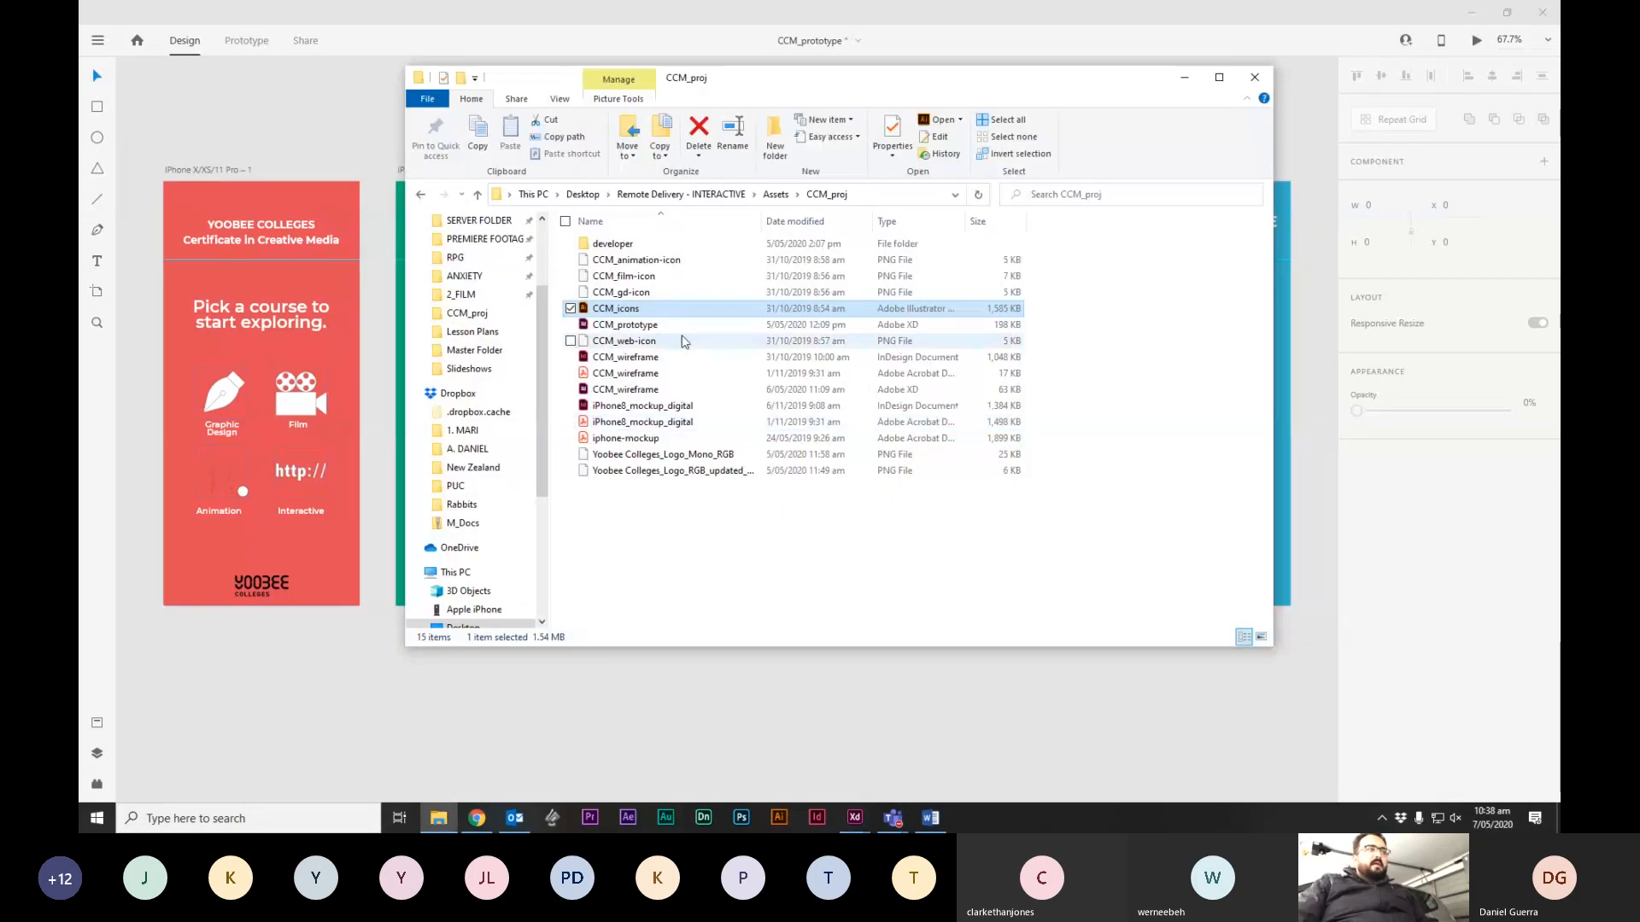
{"action": "left_click", "coordinate": [683, 341]}
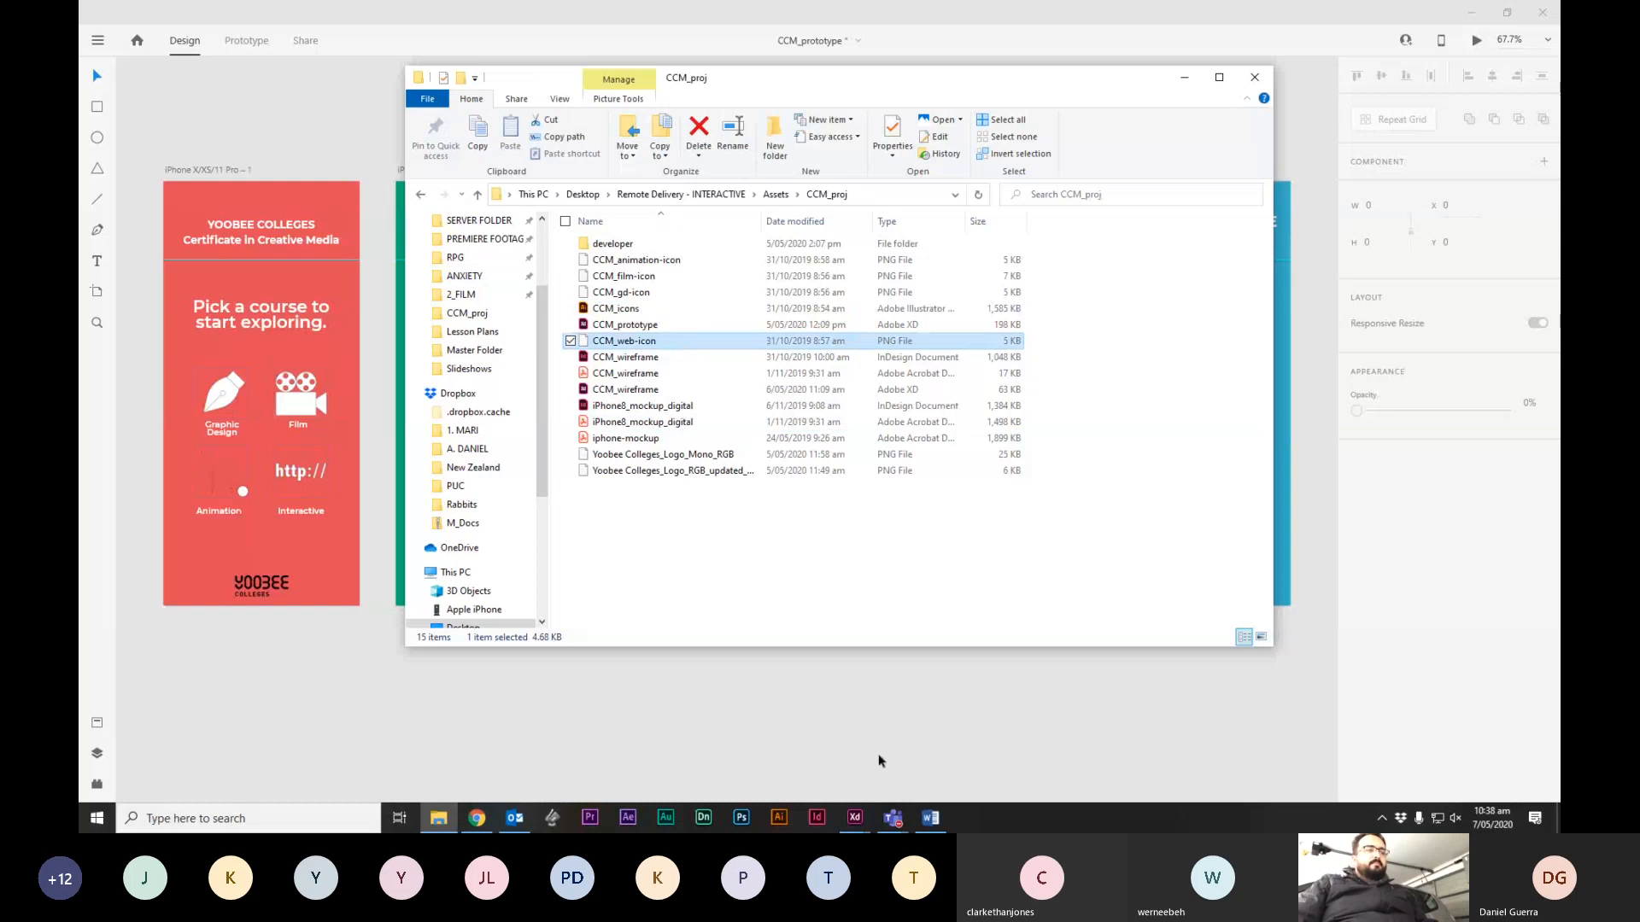
{"action": "mouse_move", "coordinate": [855, 818]}
{"action": "left_click", "coordinate": [756, 772]}
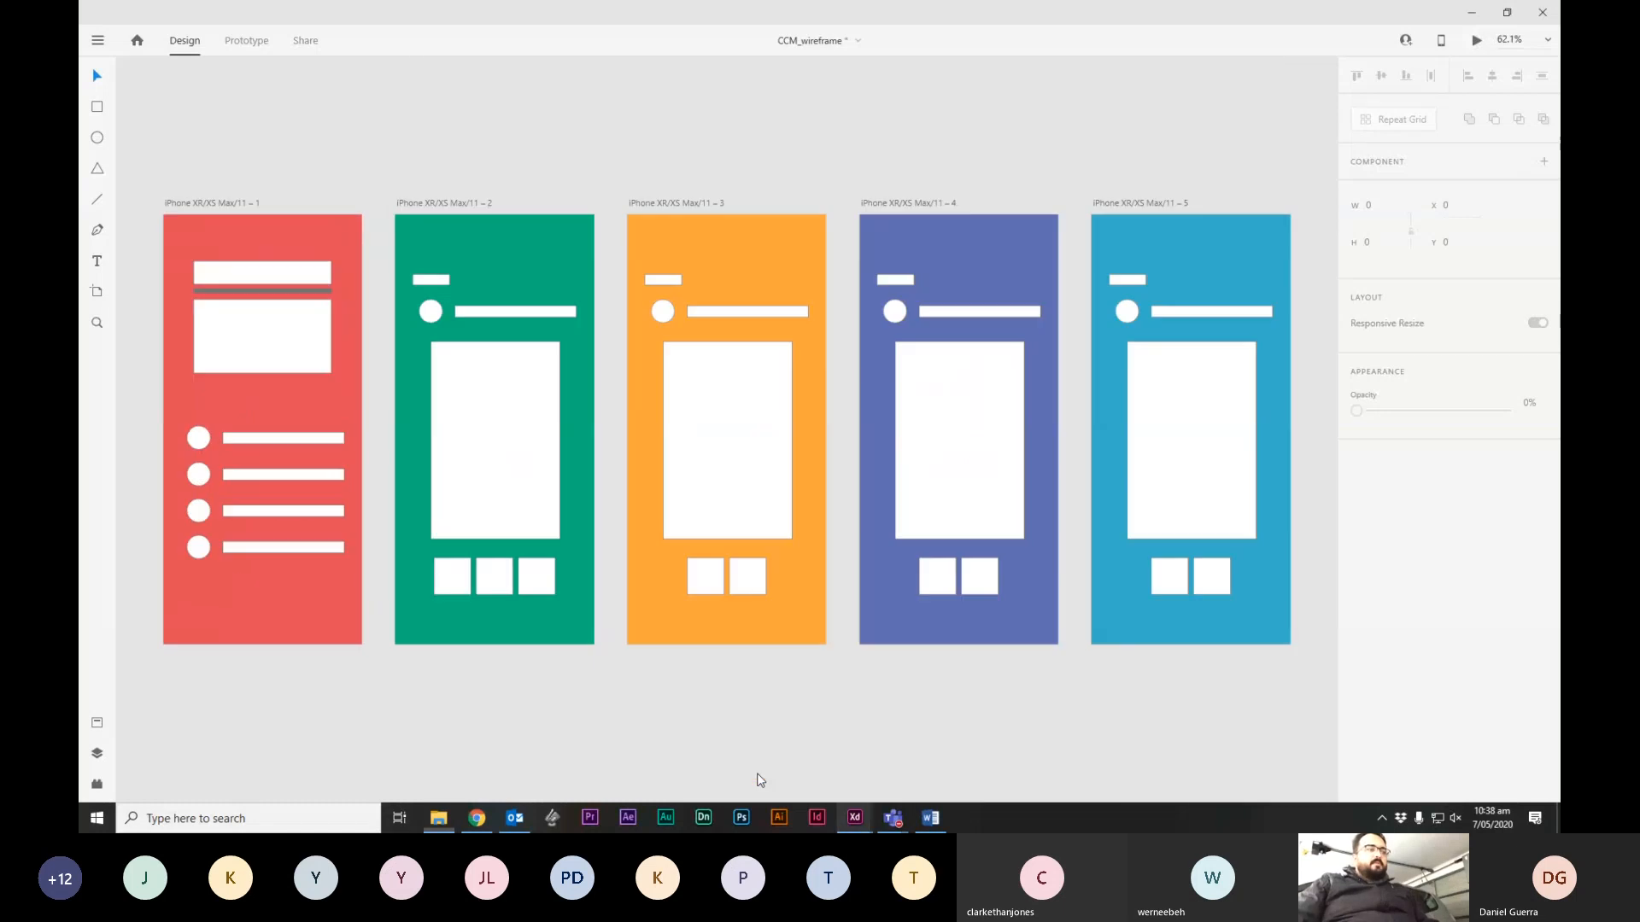
{"action": "left_click", "coordinate": [439, 818]}
{"action": "left_click", "coordinate": [640, 292], "text": "ctrl"}
{"action": "left_click", "coordinate": [641, 276], "text": "ctrl"}
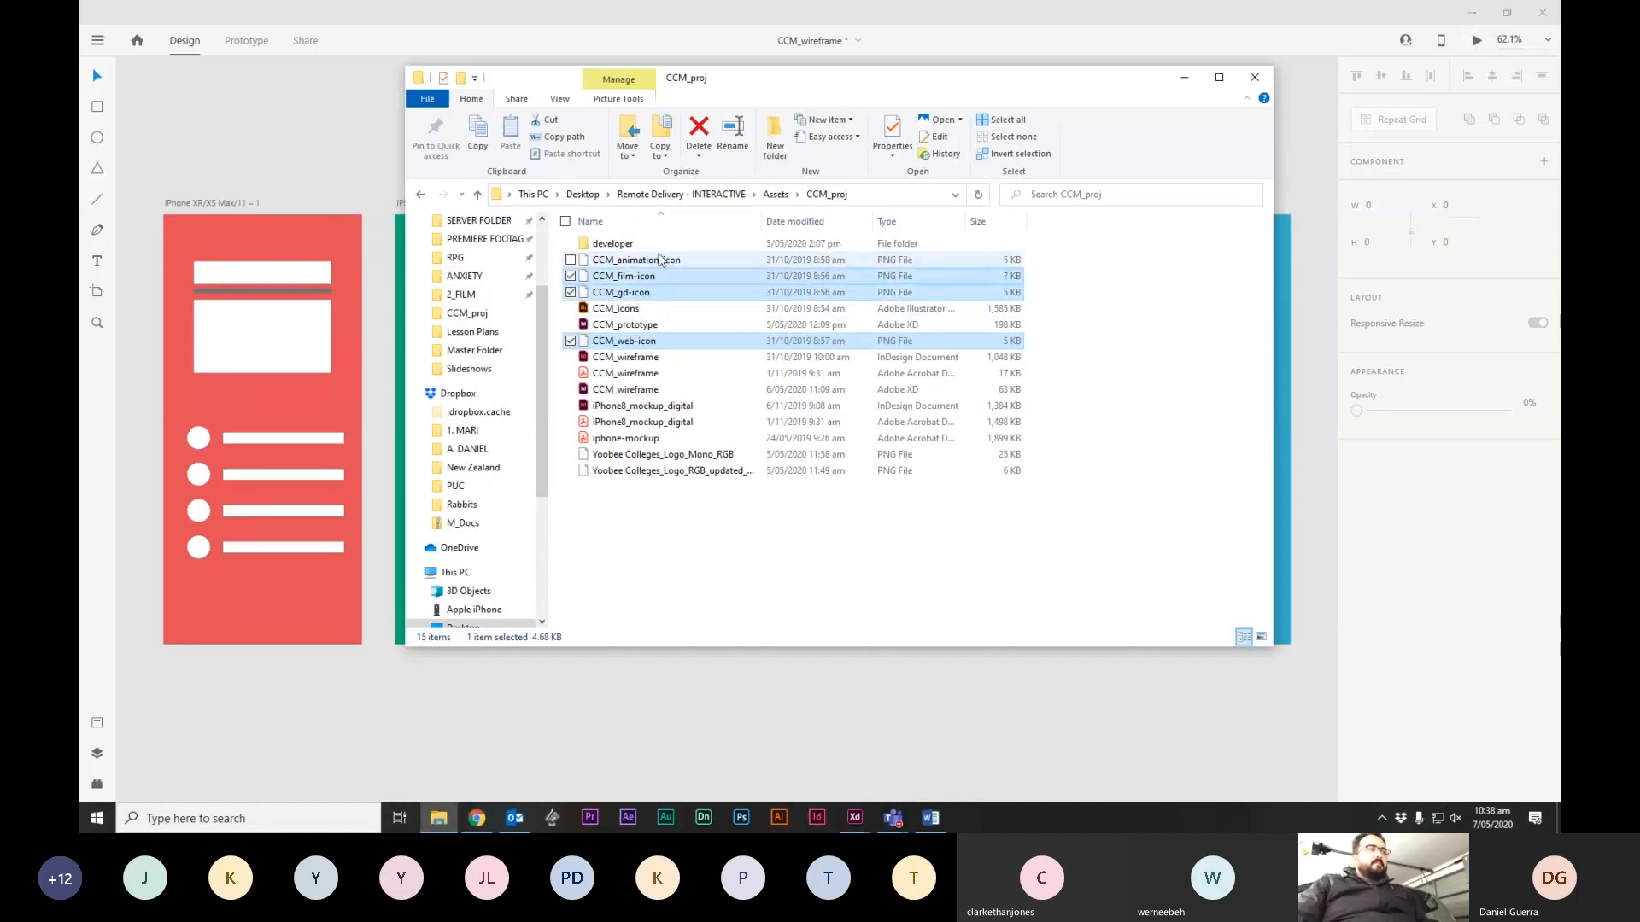
{"action": "left_click", "coordinate": [660, 259], "text": "ctrl"}
{"action": "left_click_drag", "start_coordinate": [659, 260], "coordinate": [598, 745]}
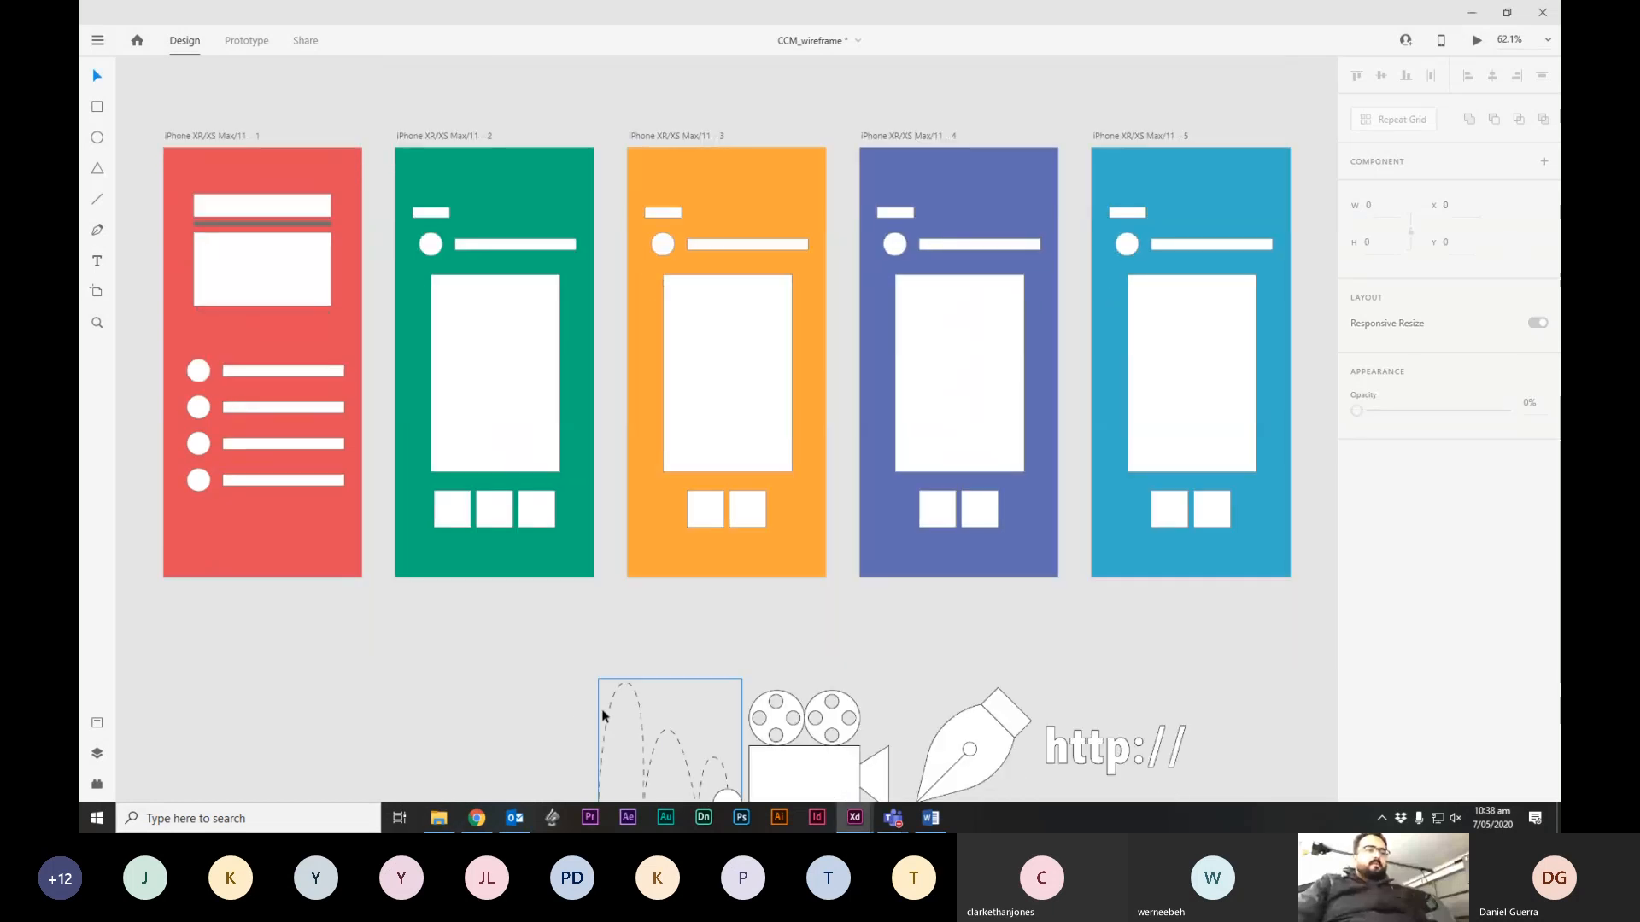
Move the four imported icons together so their row starts beneath the first wireframe artboard, and deselect them.
{"action": "scroll", "coordinate": [602, 716], "scroll_direction": "down", "scroll_amount": 2}
{"action": "left_click_drag", "start_coordinate": [541, 643], "coordinate": [724, 626]}
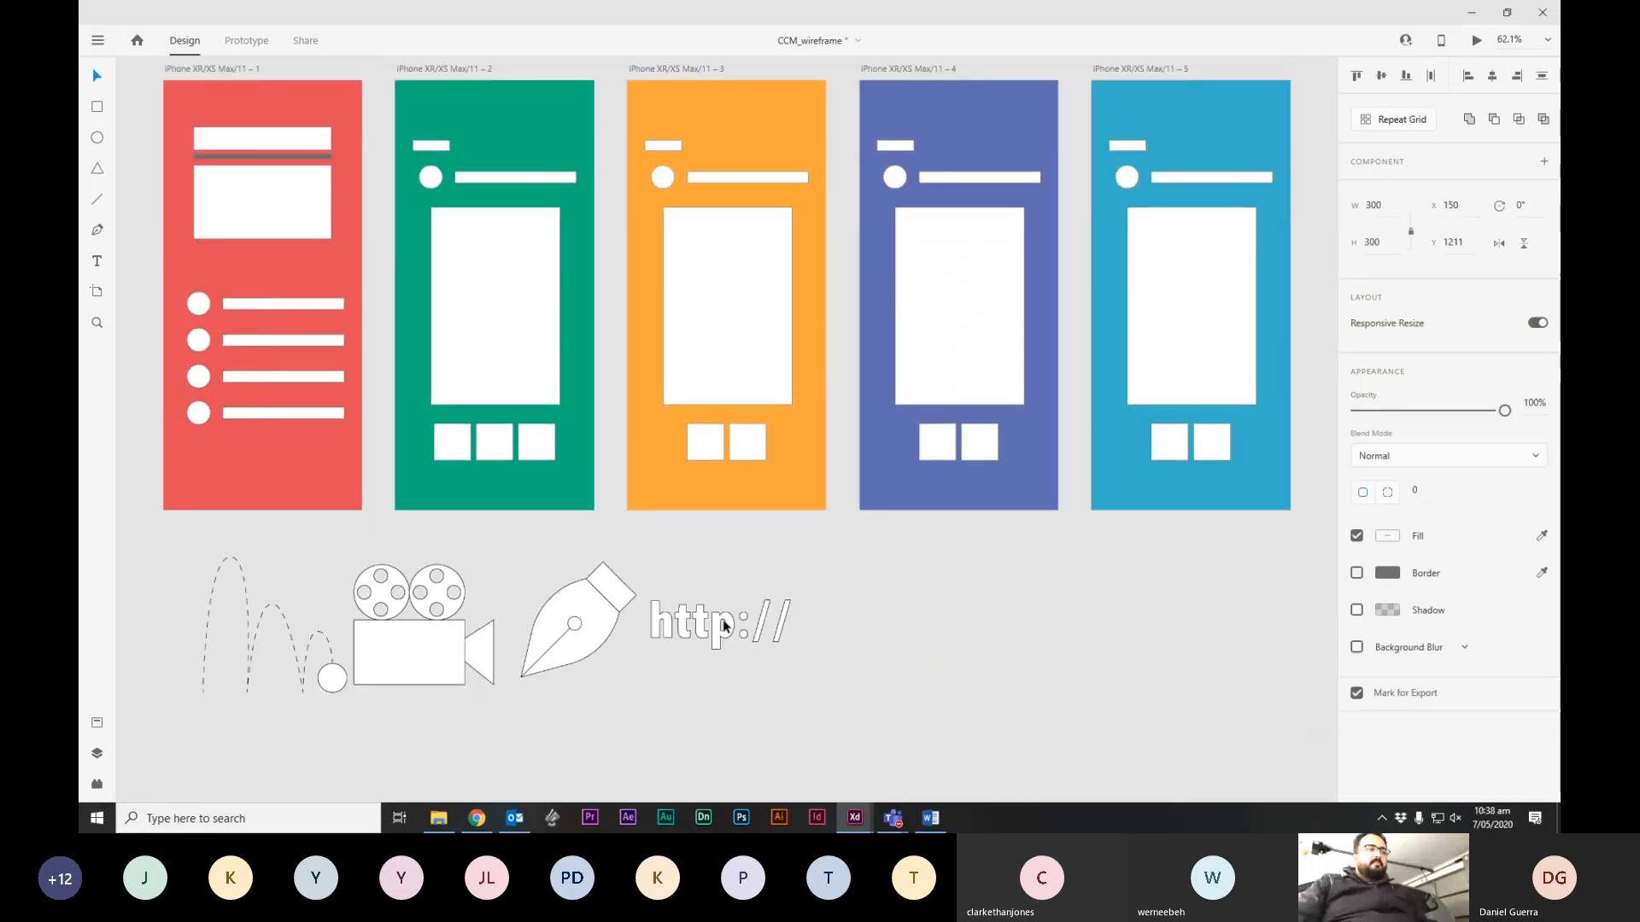
{"action": "left_click", "coordinate": [951, 708]}
{"action": "scroll", "coordinate": [951, 709], "scroll_direction": "up", "scroll_amount": 2}
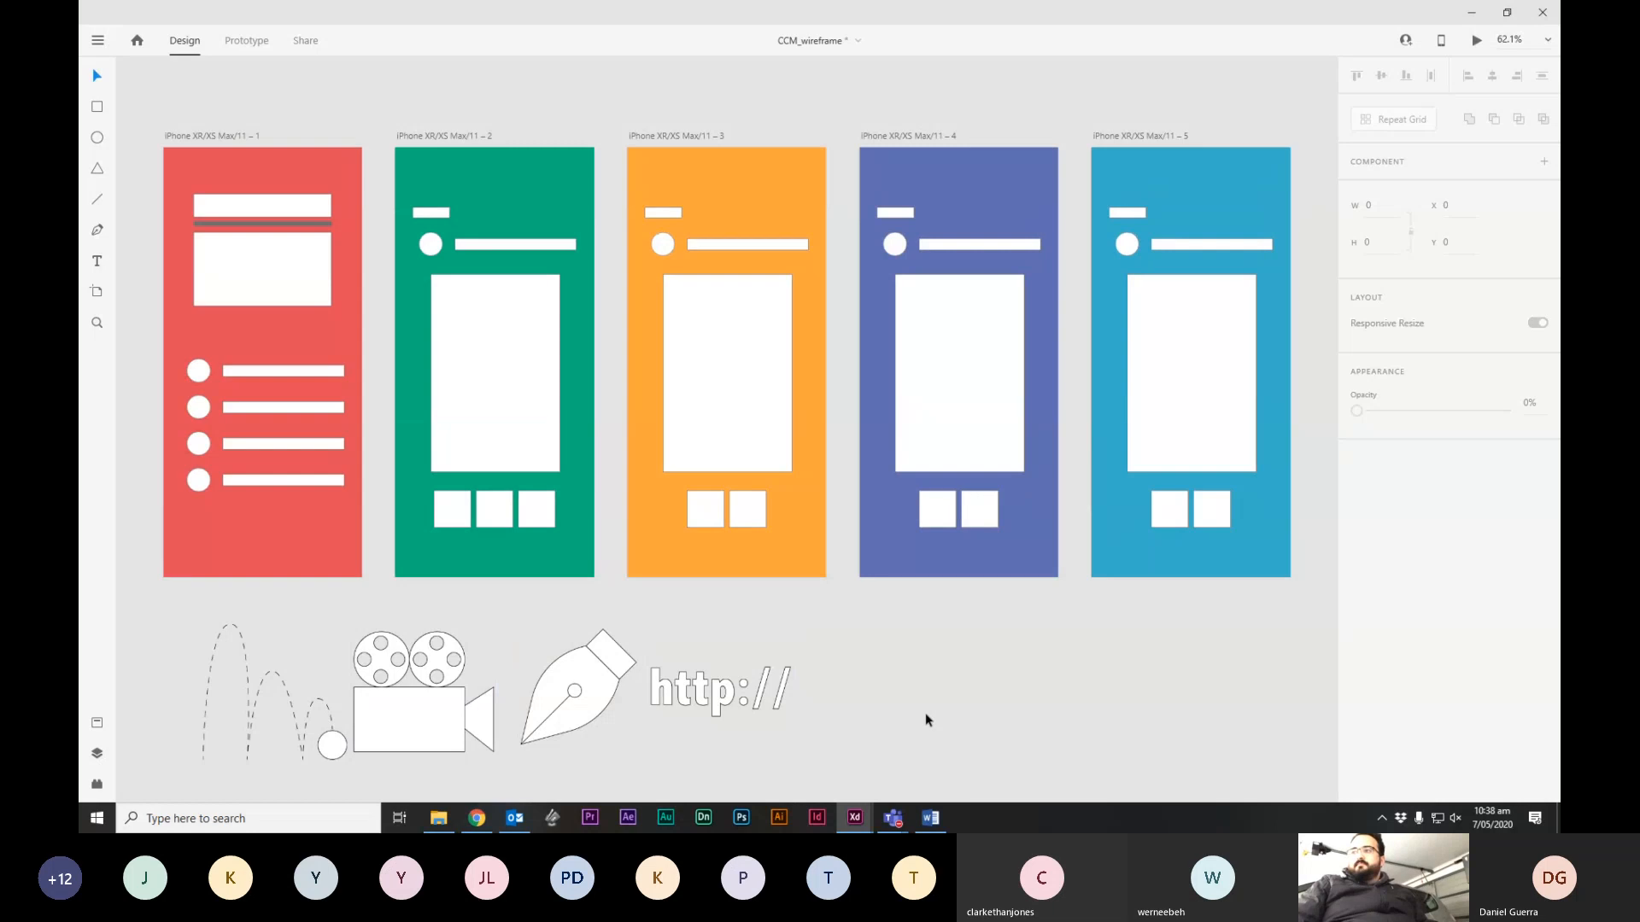
Try placing the pen nib icon at full size over the second wireframe artboard, and undo the move.
{"action": "left_click_drag", "start_coordinate": [567, 677], "coordinate": [571, 396]}
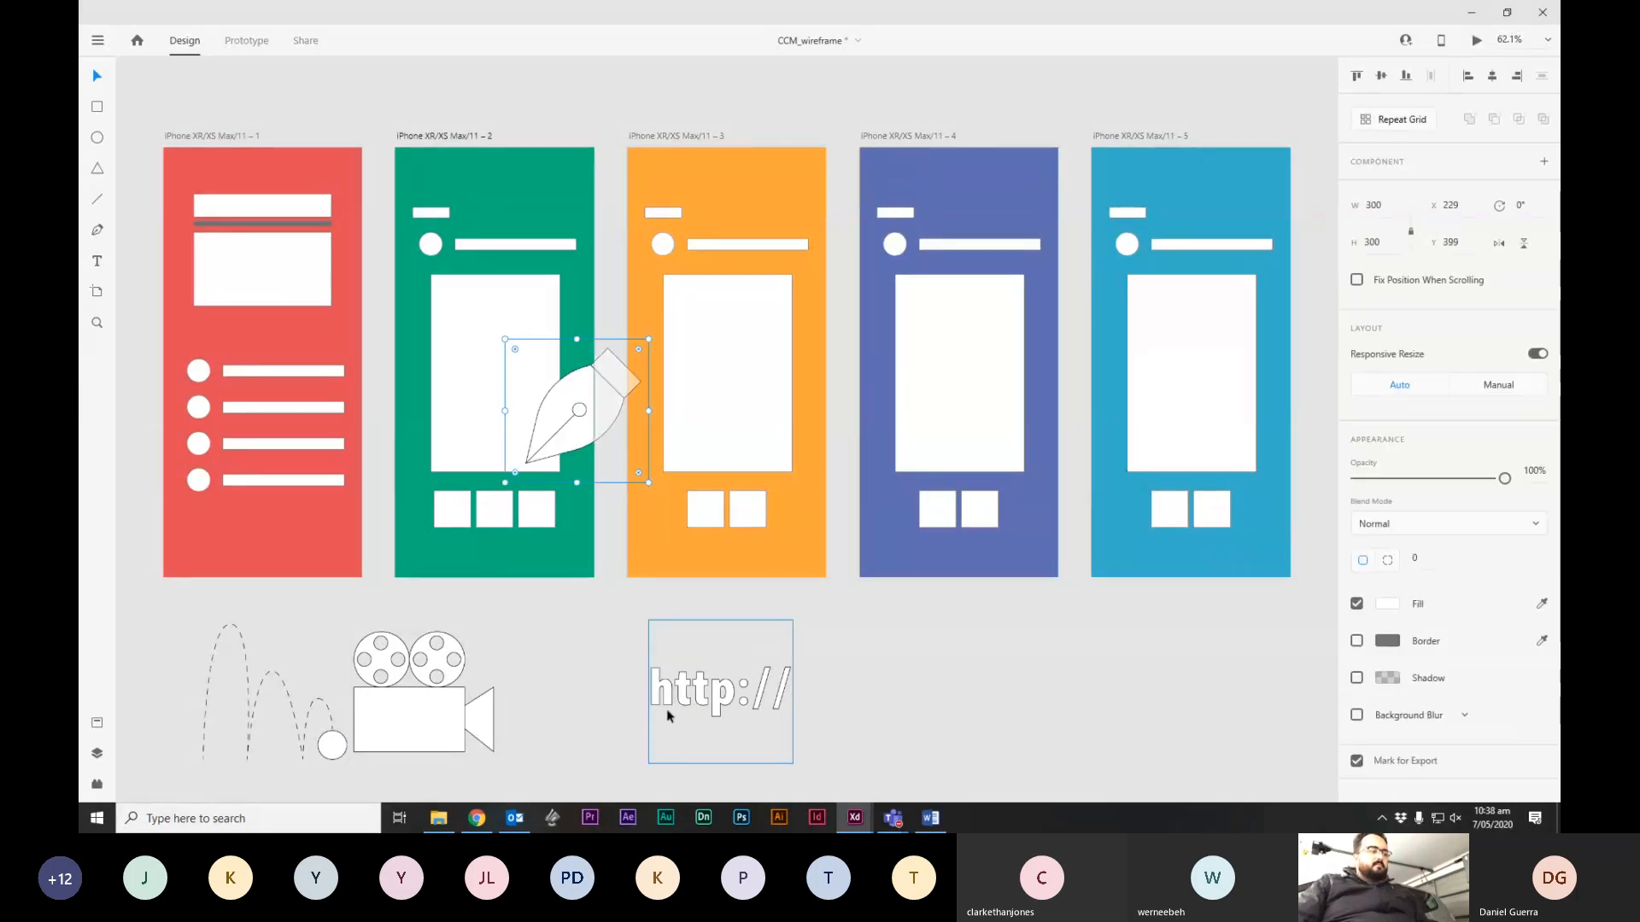
{"action": "key", "text": "ctrl+z"}
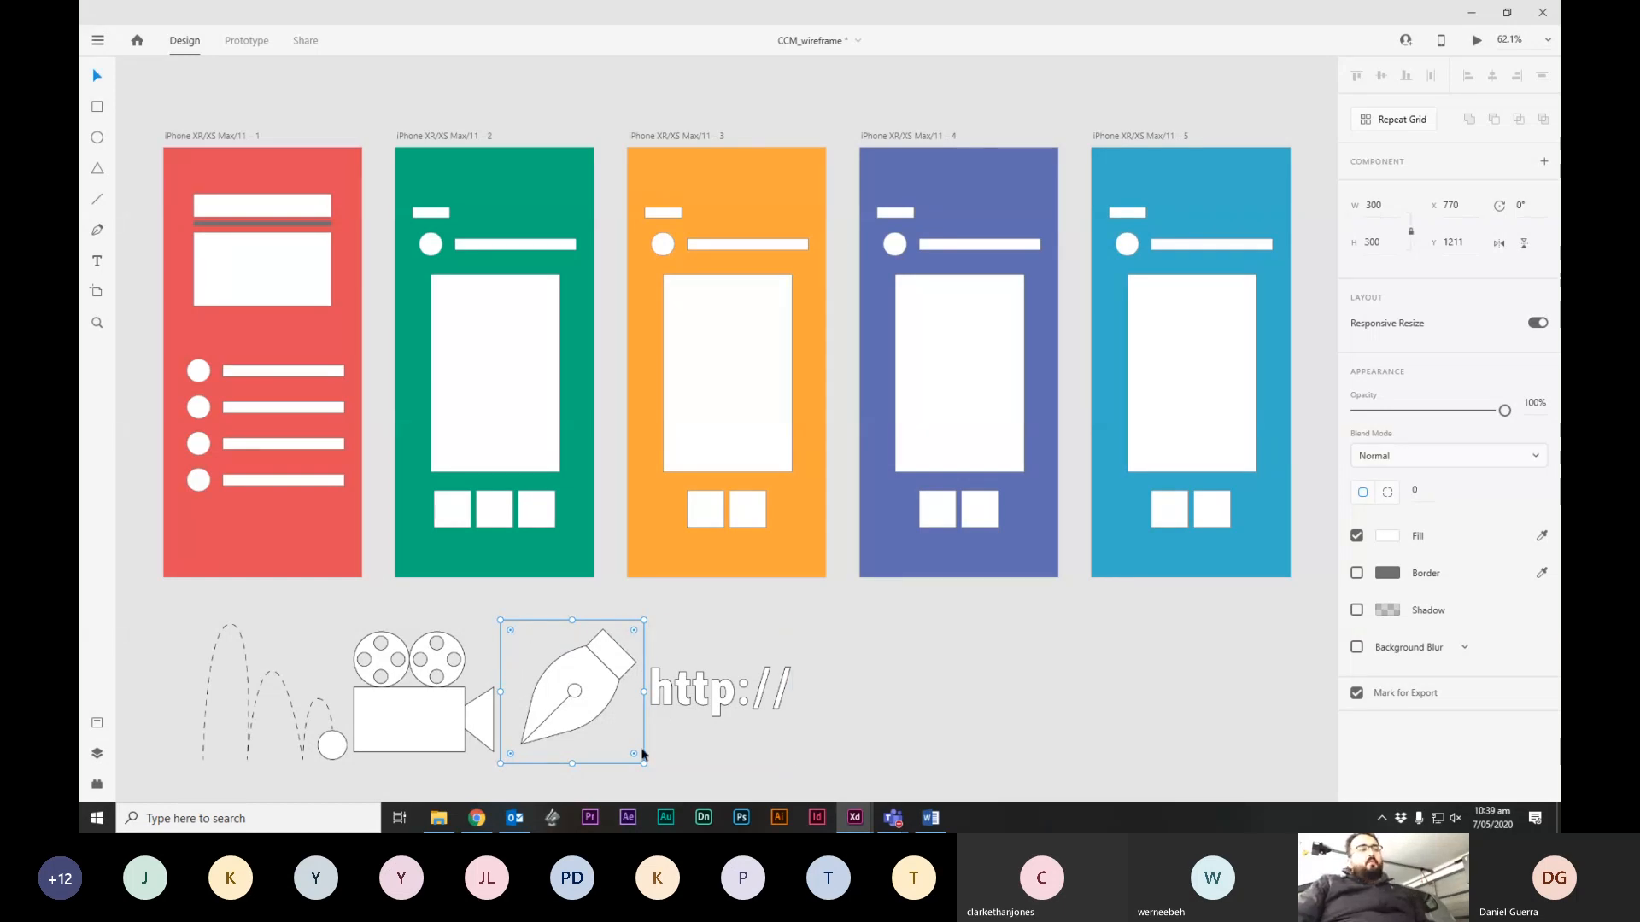
{"action": "left_click", "coordinate": [916, 720]}
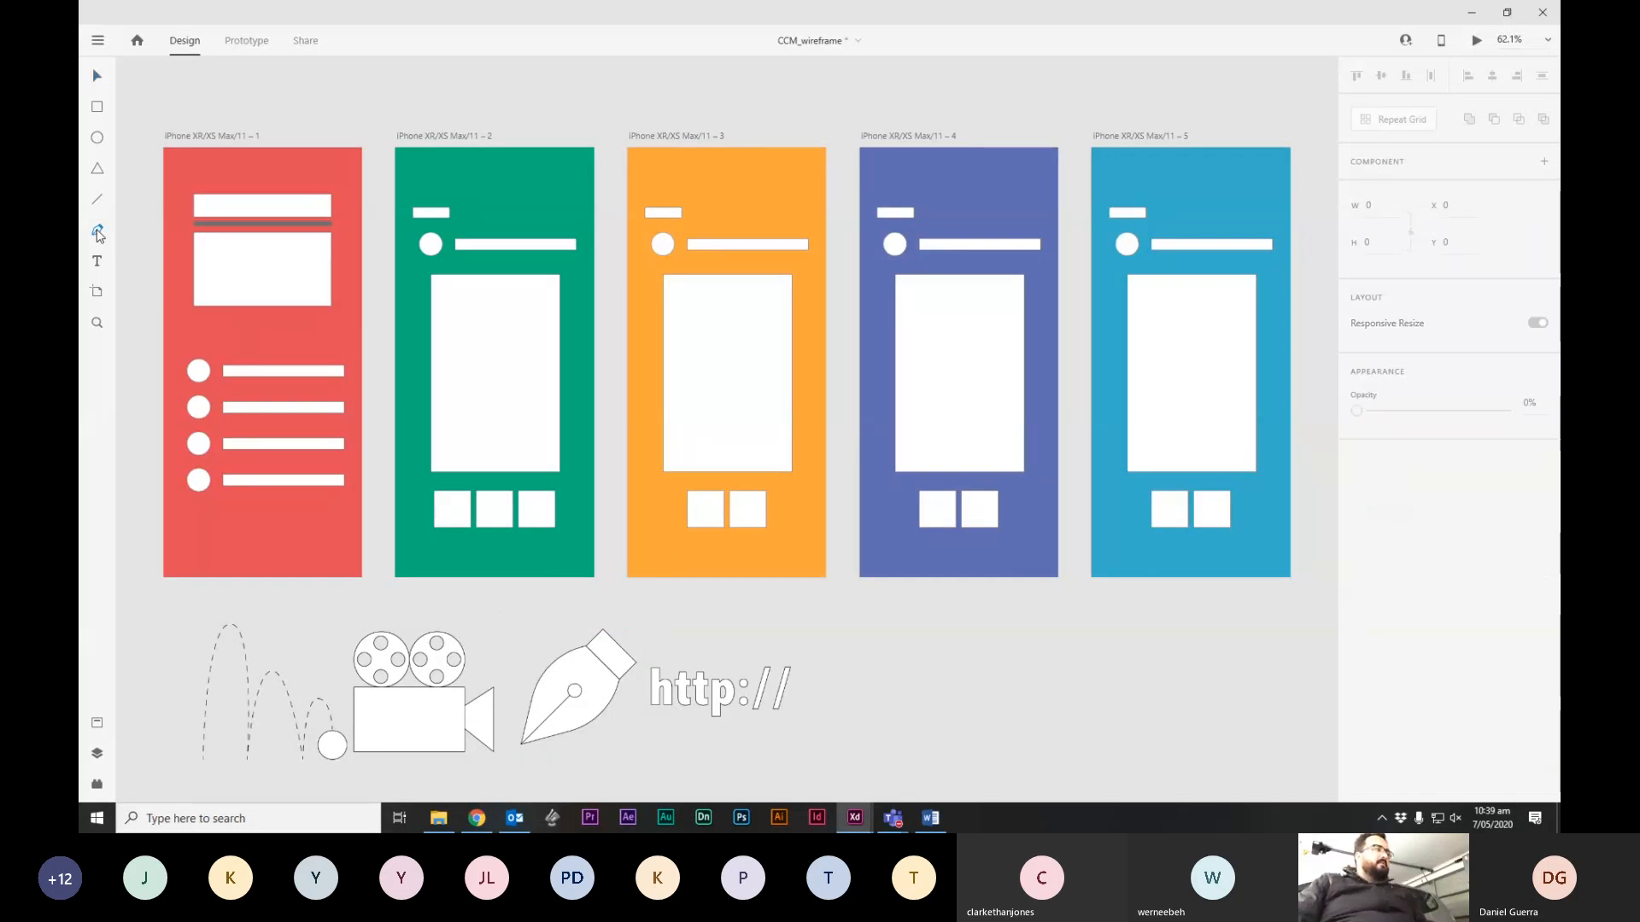
{"action": "left_click", "coordinate": [873, 656]}
{"action": "left_click", "coordinate": [873, 711]}
{"action": "left_click", "coordinate": [996, 710]}
{"action": "left_click", "coordinate": [996, 656]}
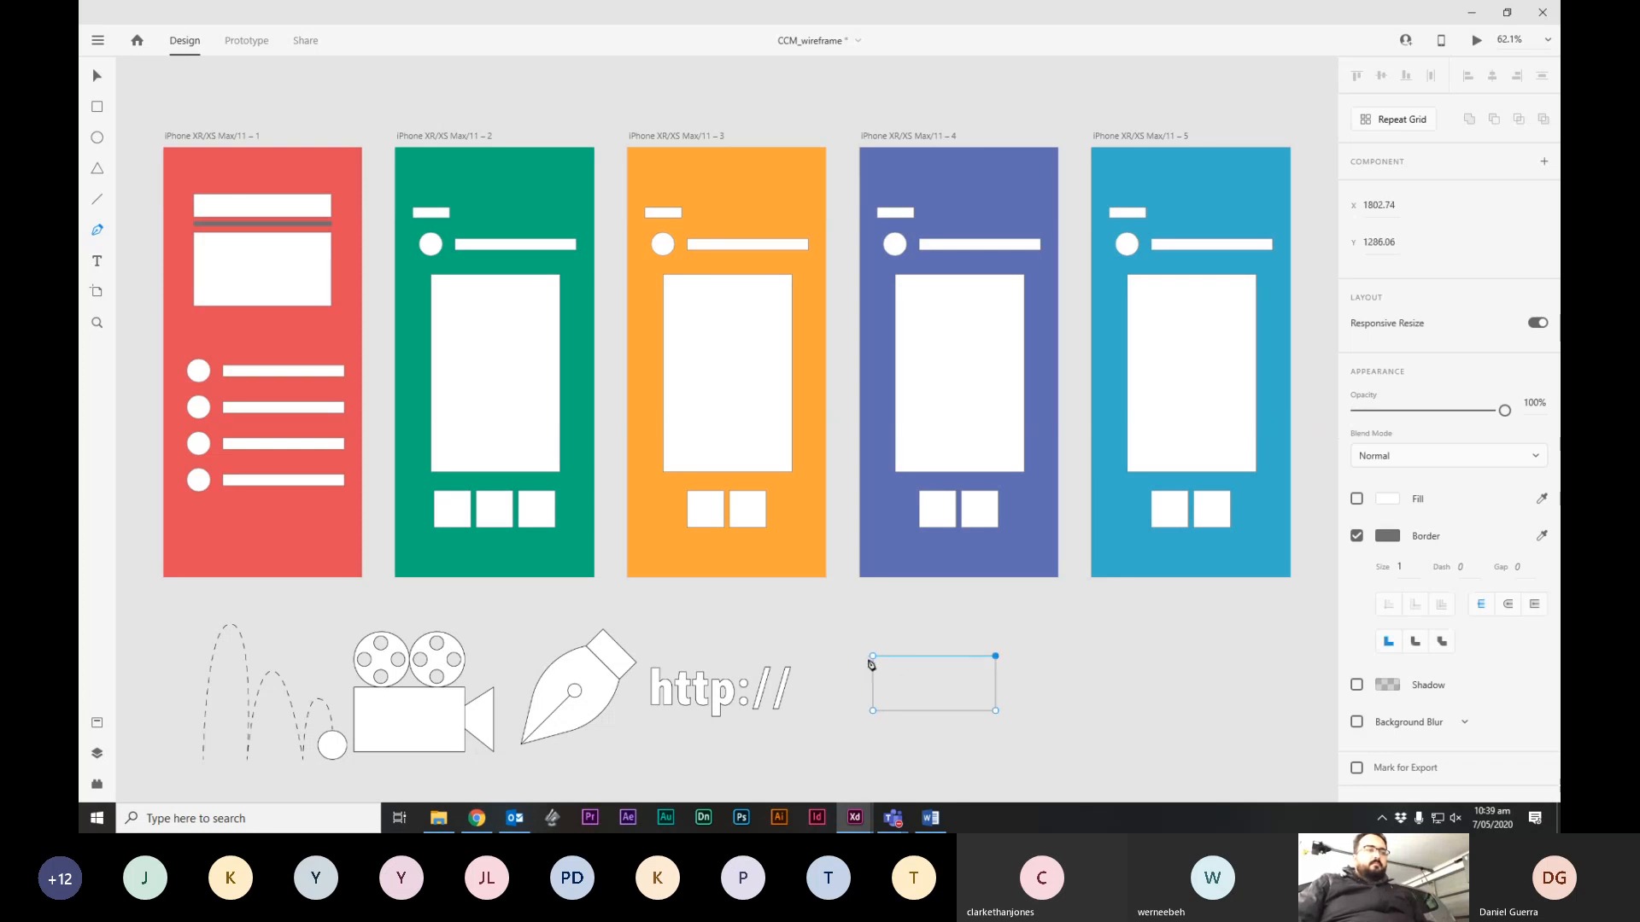
{"action": "left_click", "coordinate": [873, 657]}
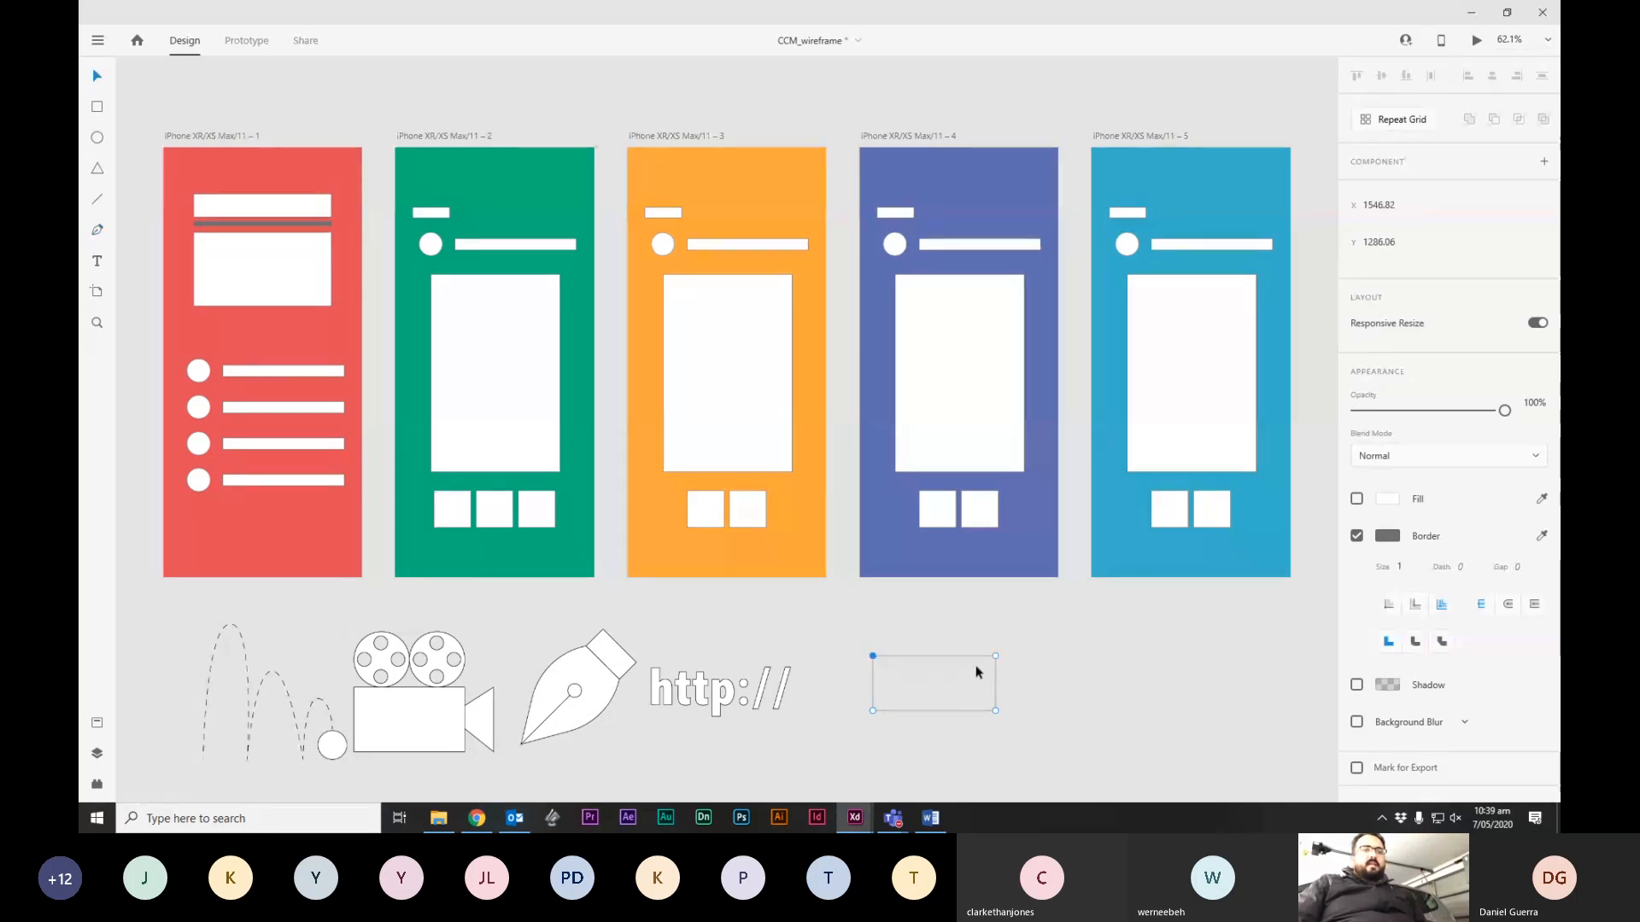
{"action": "left_click", "coordinate": [996, 688]}
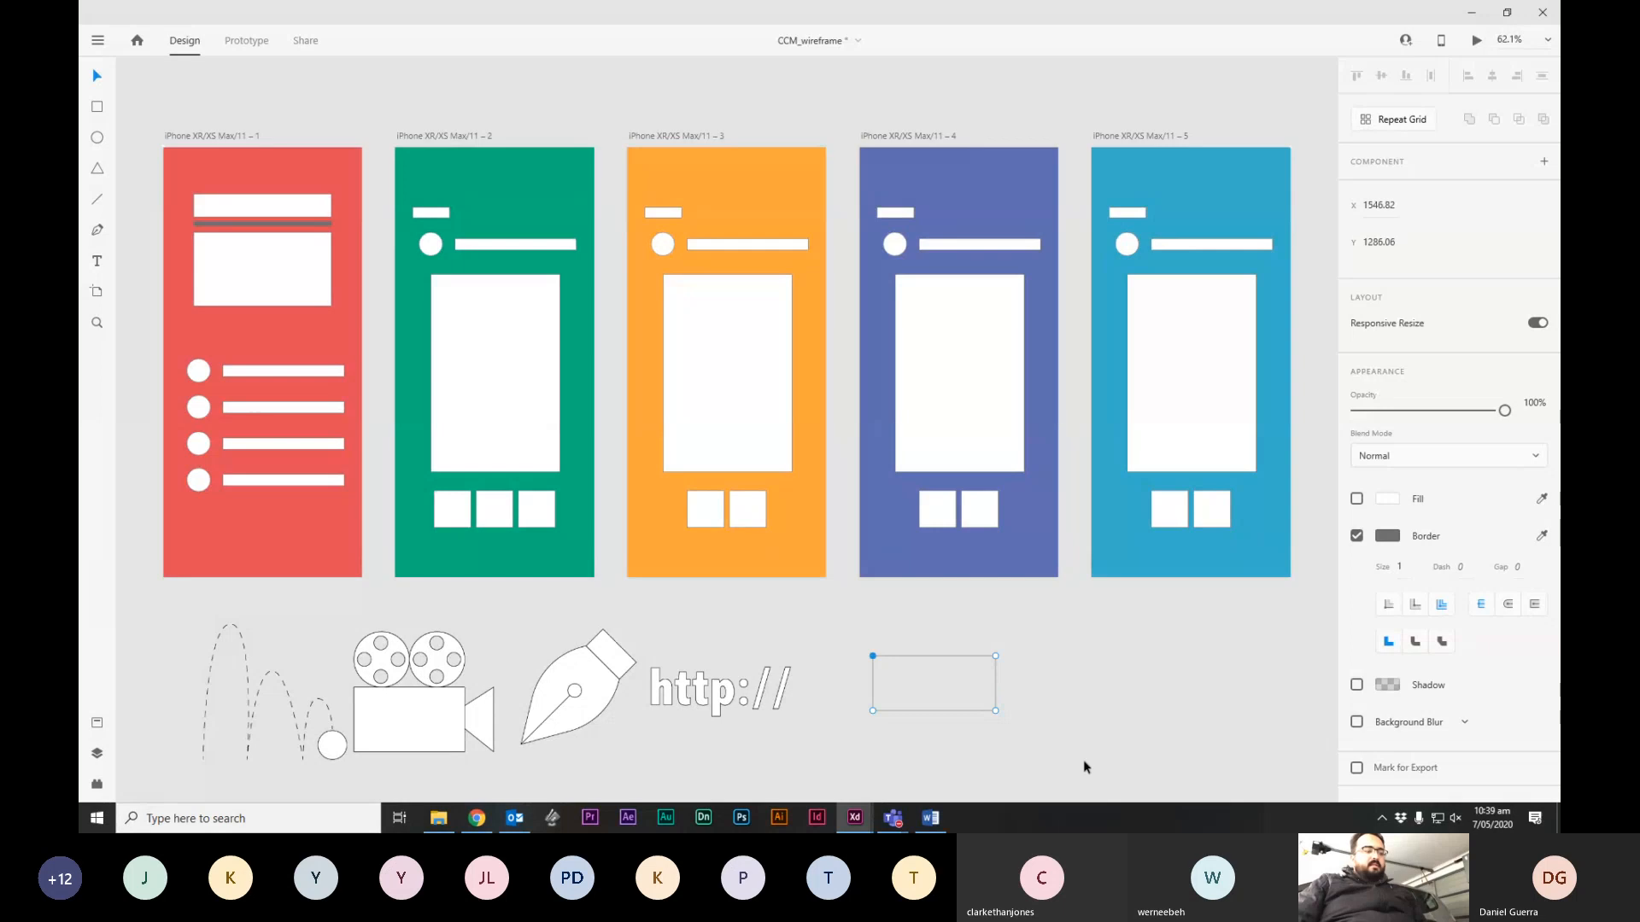
{"action": "key", "text": "Escape"}
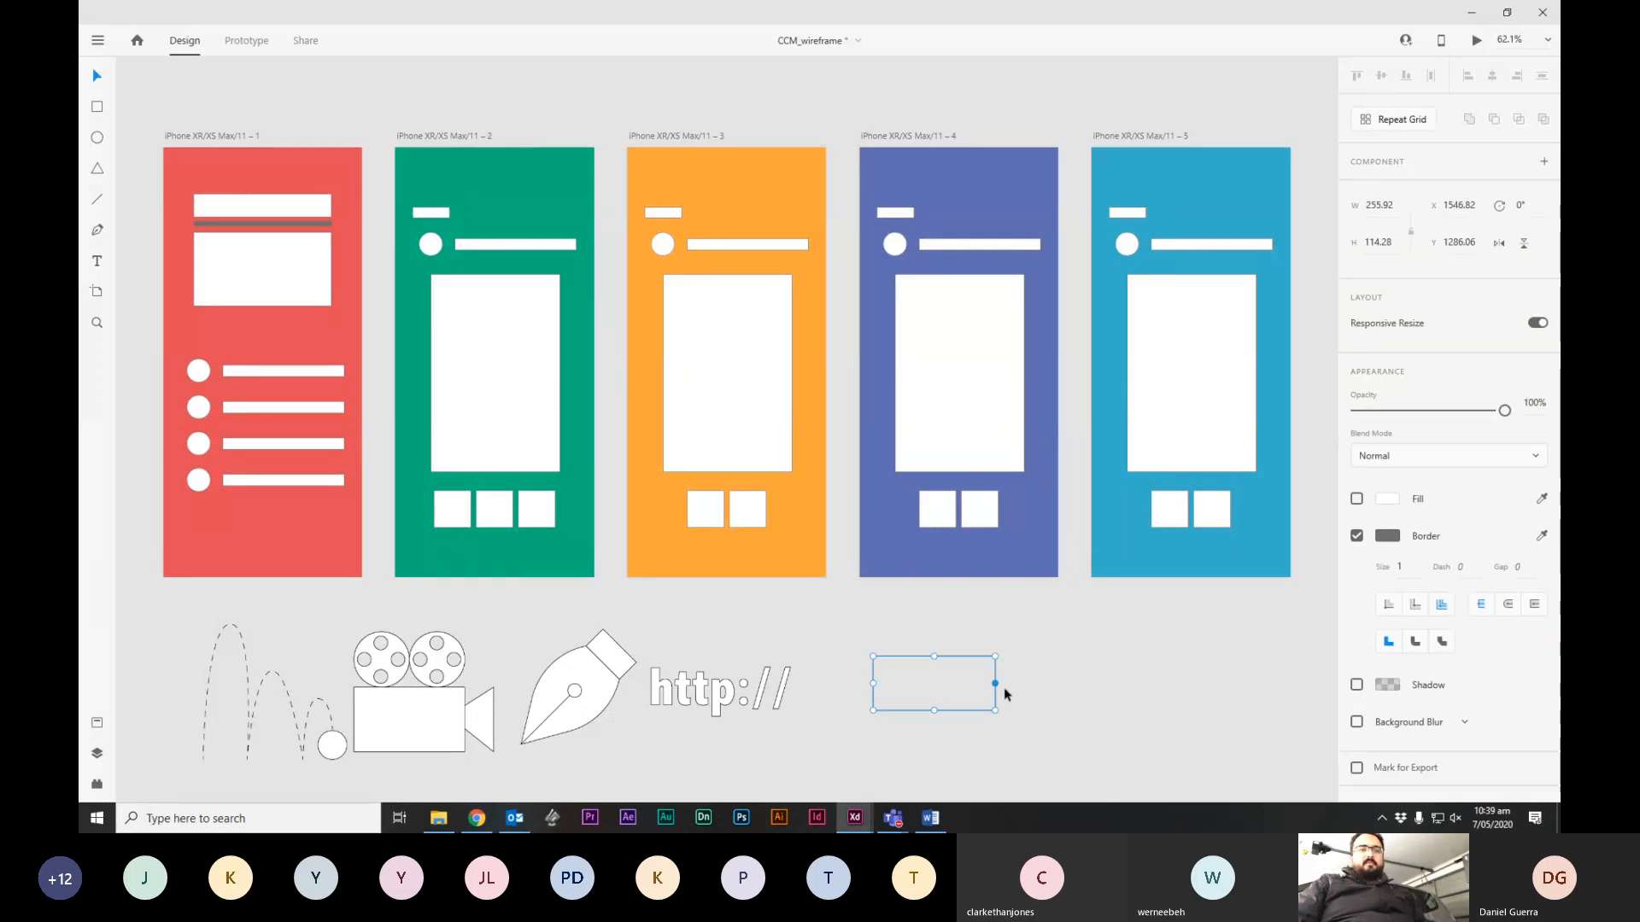
Try a different corner join and end cap on the rectangular path's border, and delete the path.
{"action": "left_click", "coordinate": [1444, 643]}
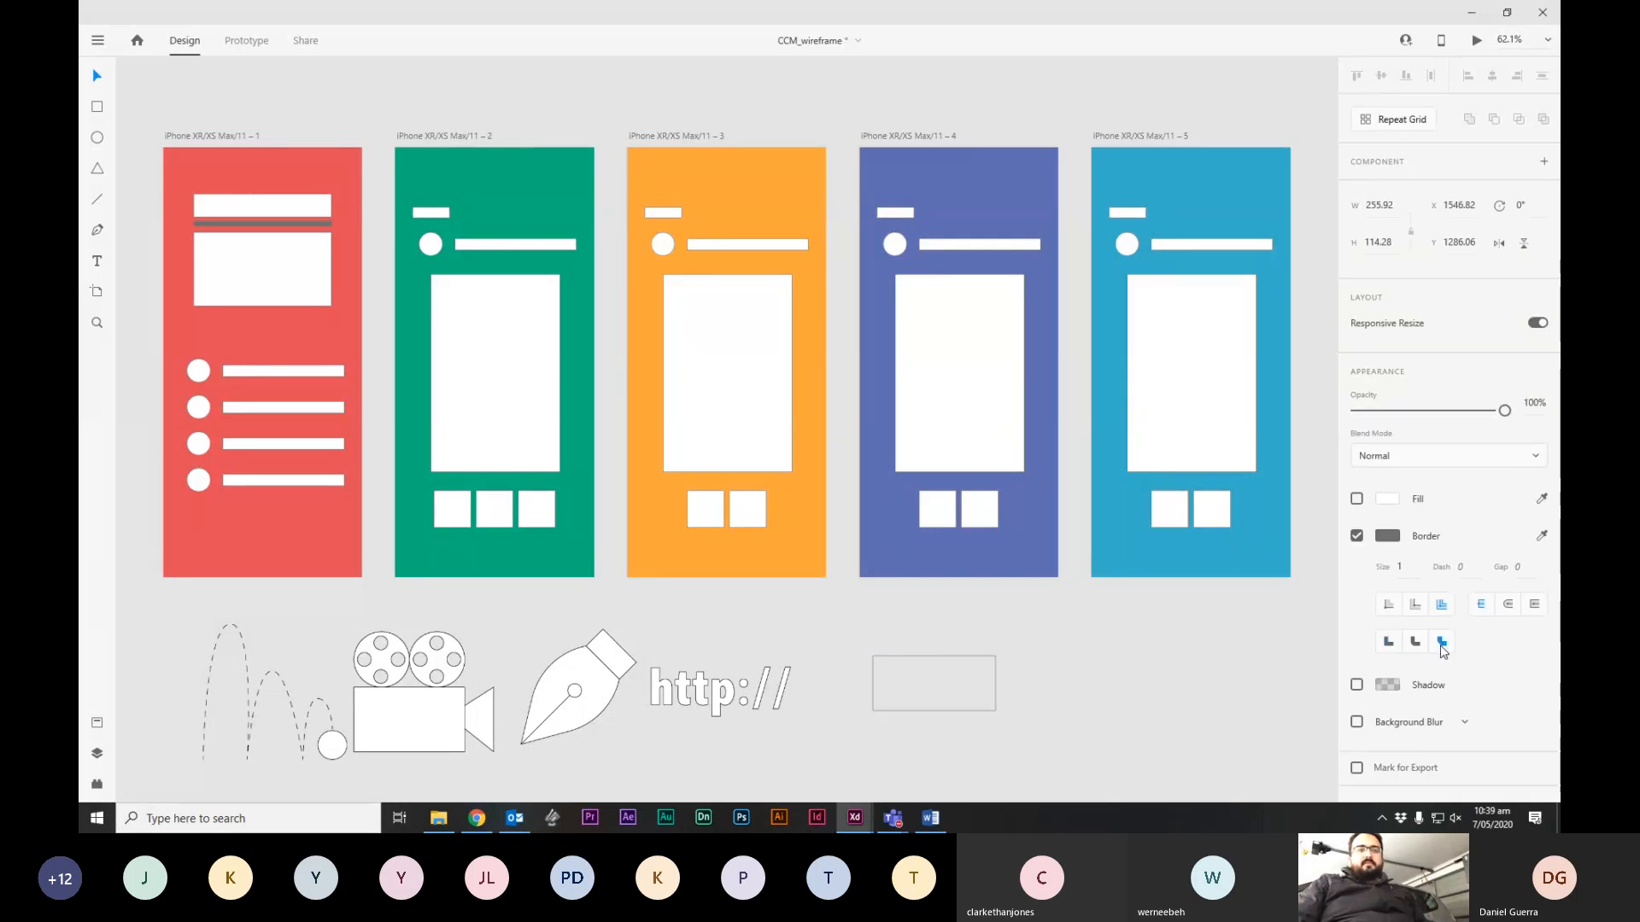
{"action": "left_click", "coordinate": [1389, 604]}
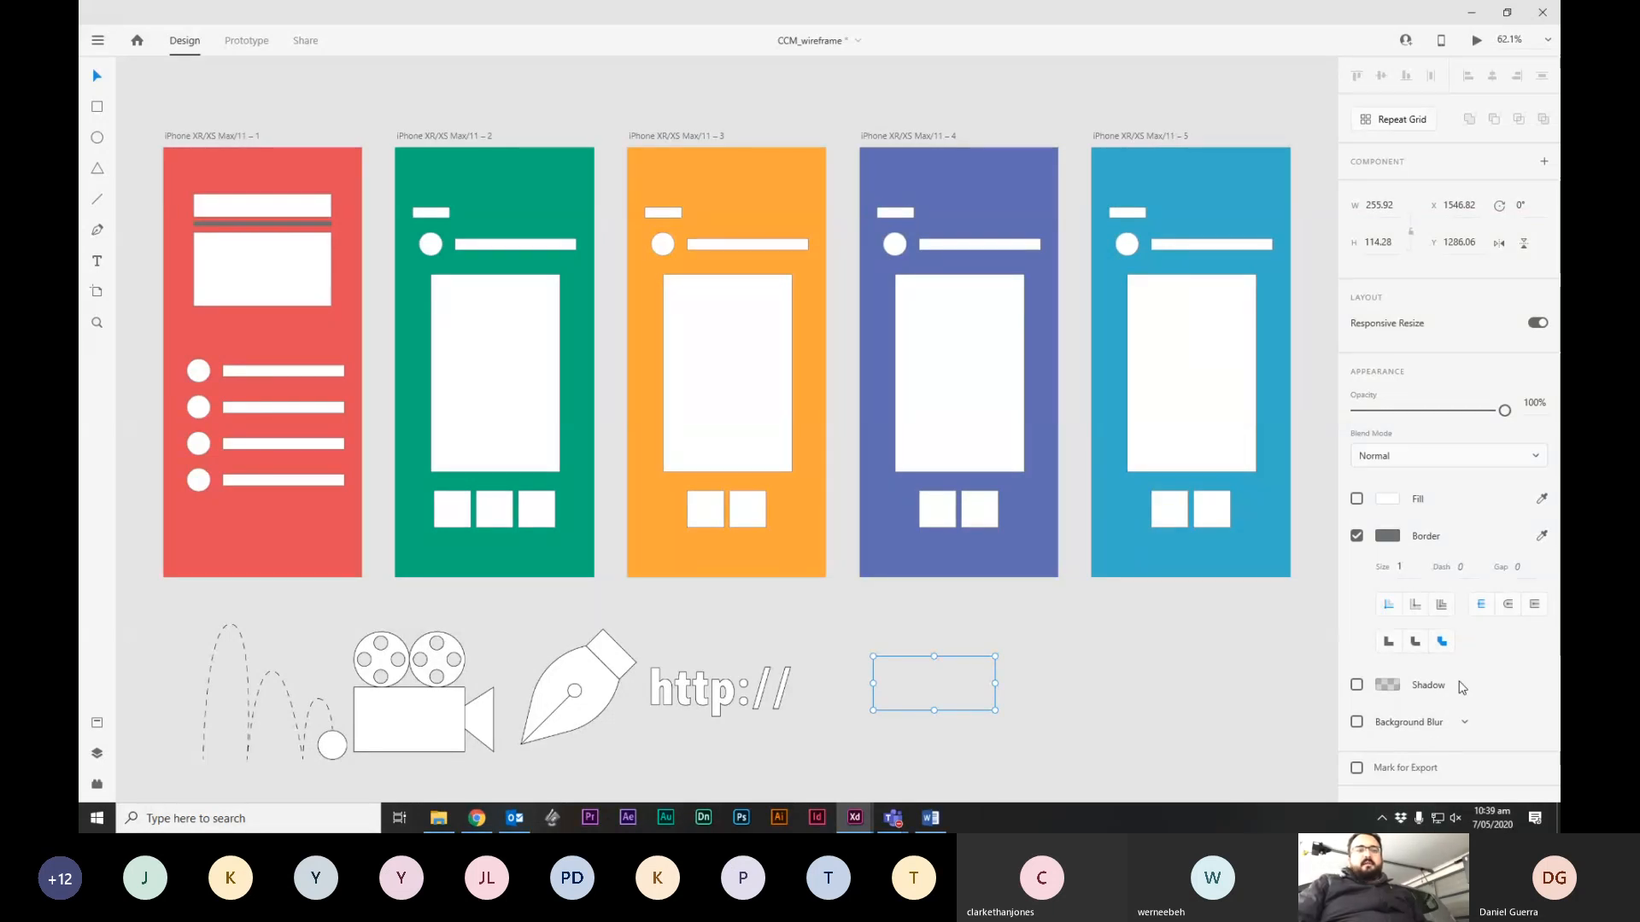
{"action": "left_click_drag", "start_coordinate": [1050, 636], "coordinate": [978, 699]}
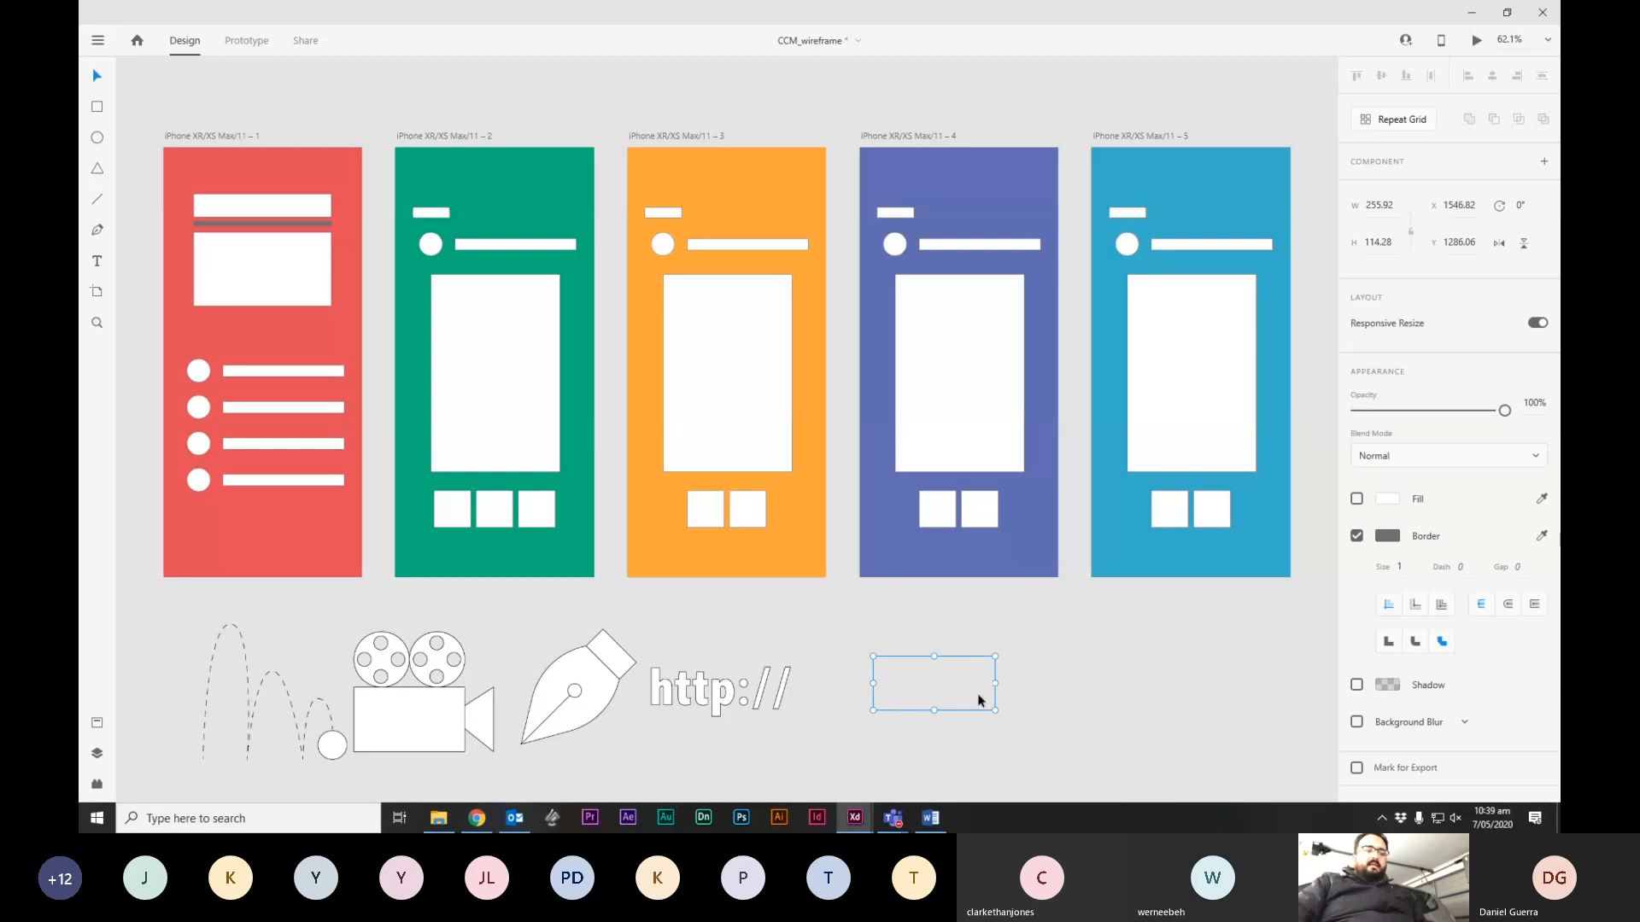
{"action": "key", "text": "Delete"}
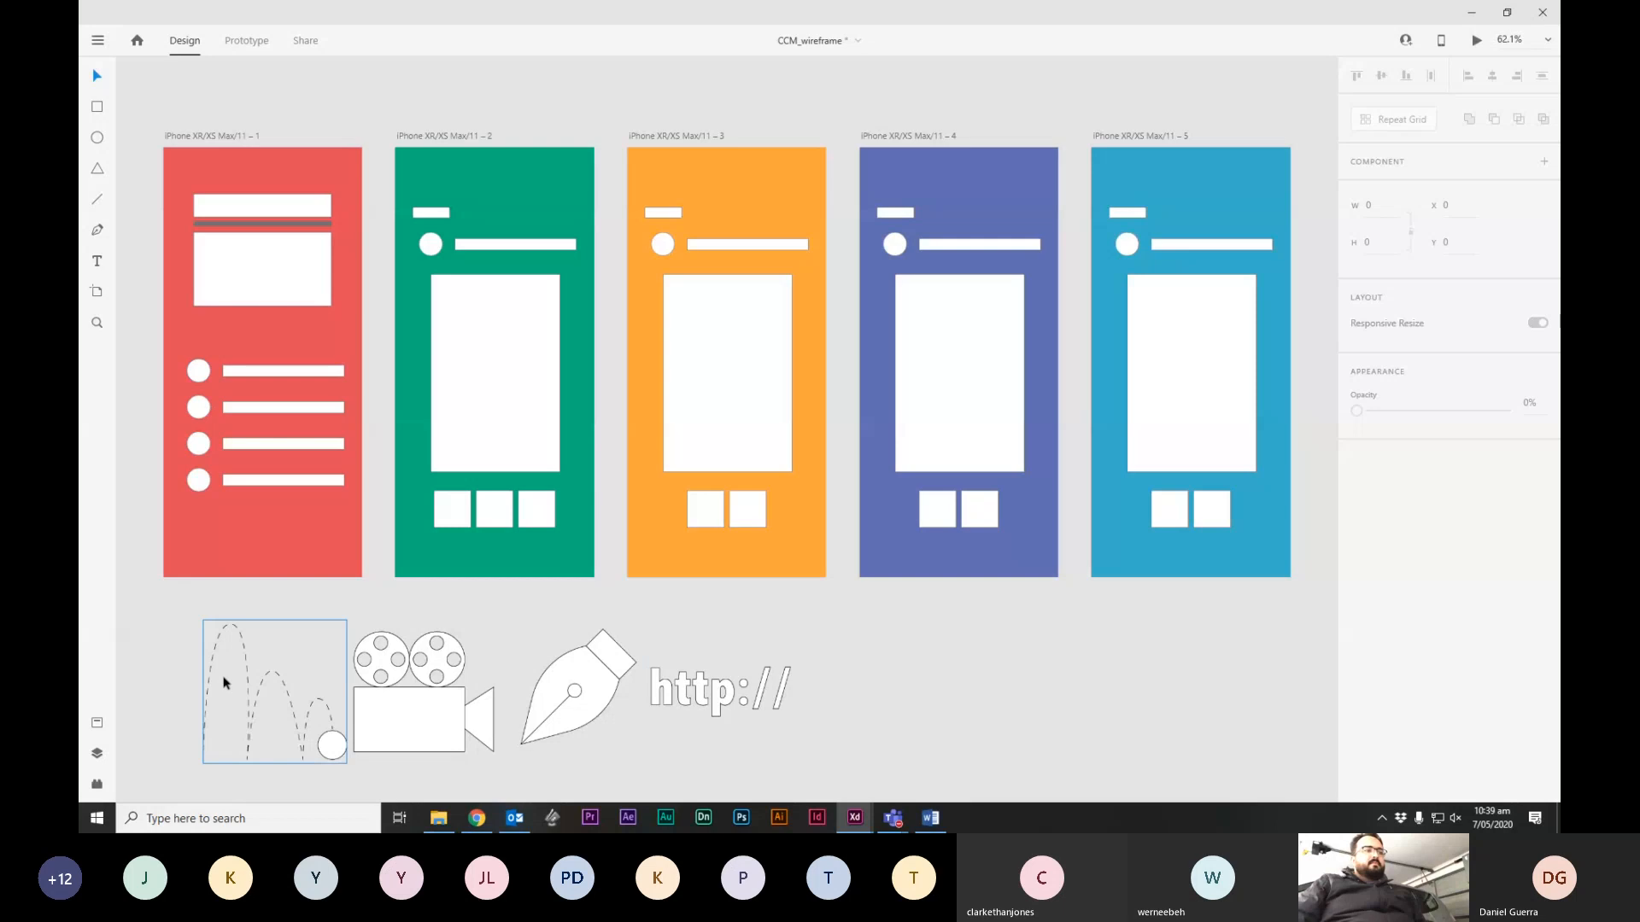
Delete the four placeholder circles beside the list bars on the first artboard and show the layout grid.
{"action": "left_click", "coordinate": [217, 537]}
{"action": "left_click_drag", "start_coordinate": [200, 505], "coordinate": [201, 381]}
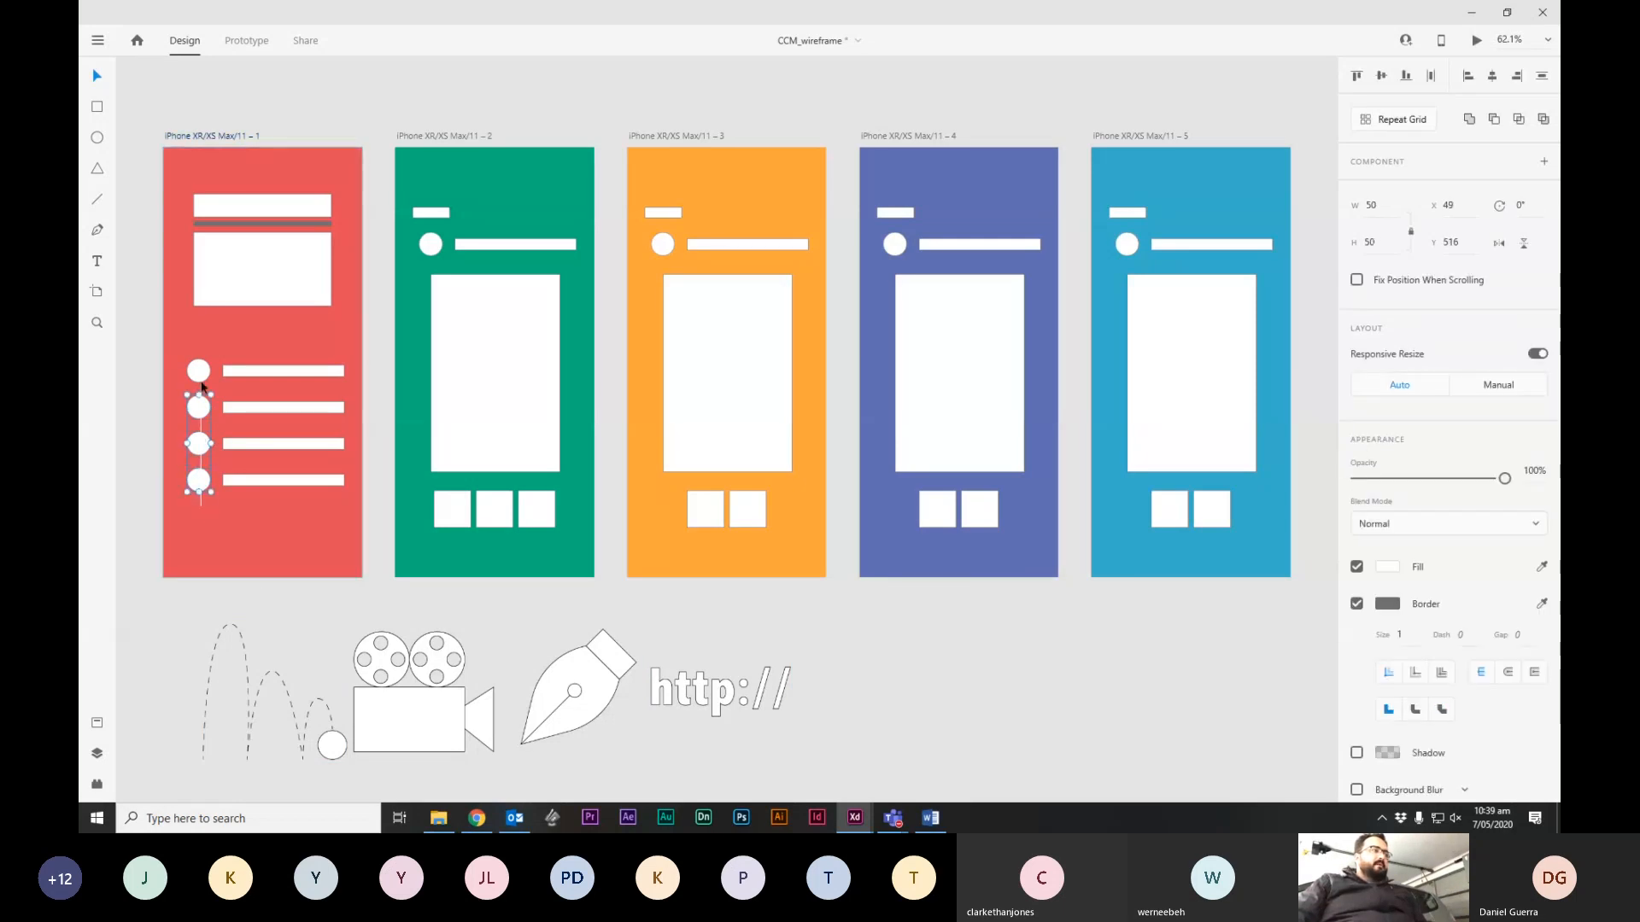
{"action": "key", "text": "Delete"}
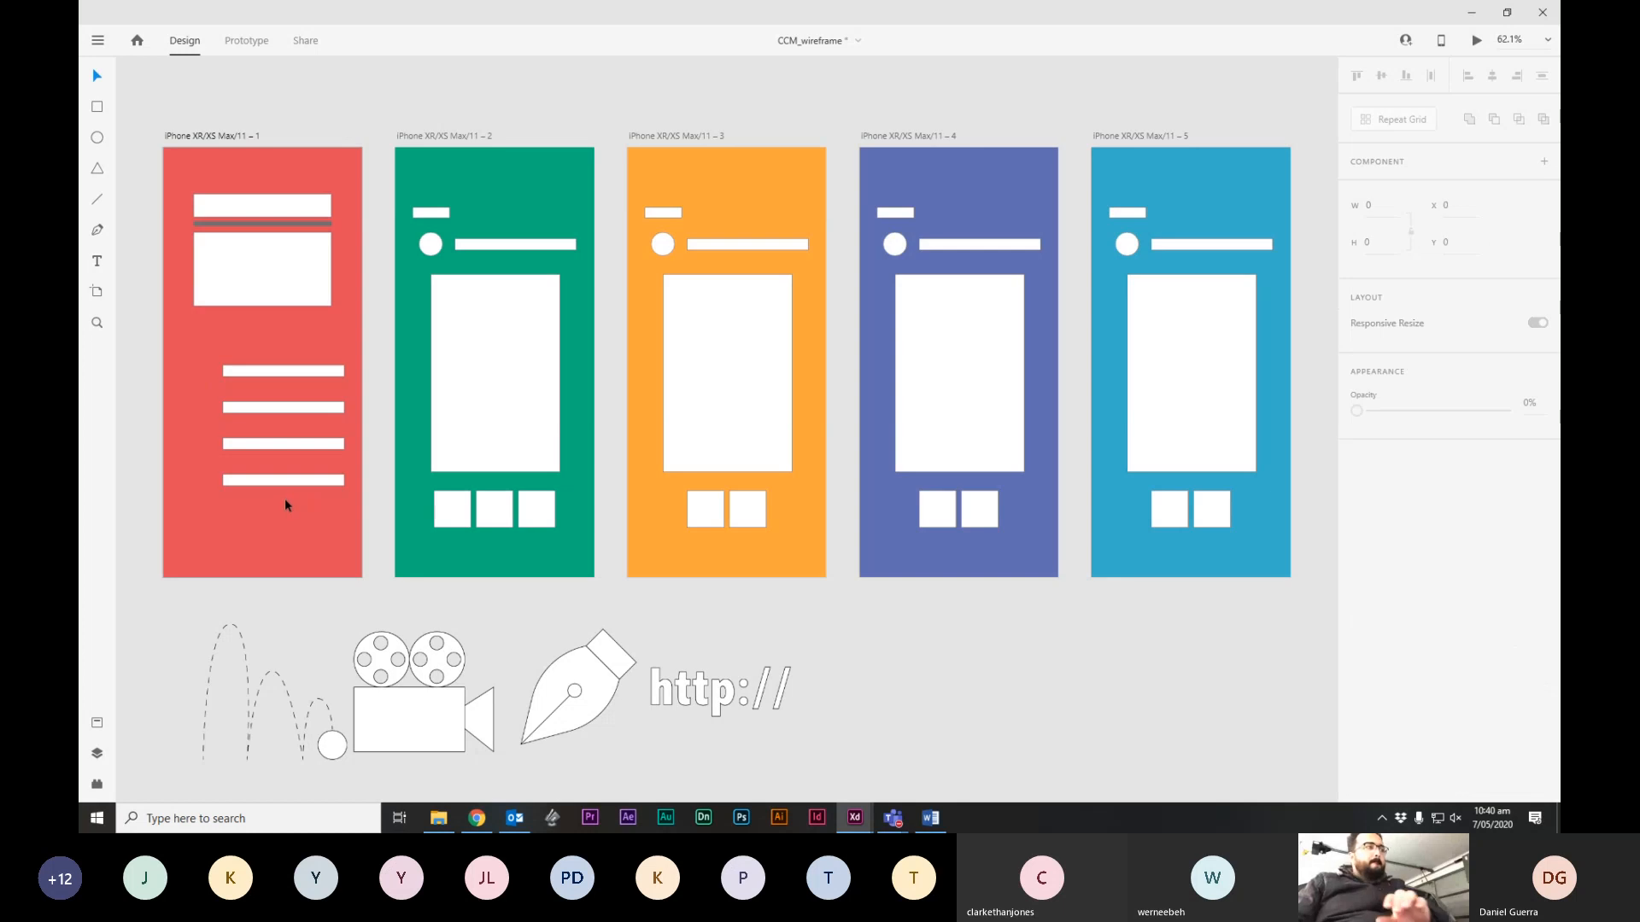
{"action": "right_click", "coordinate": [298, 544]}
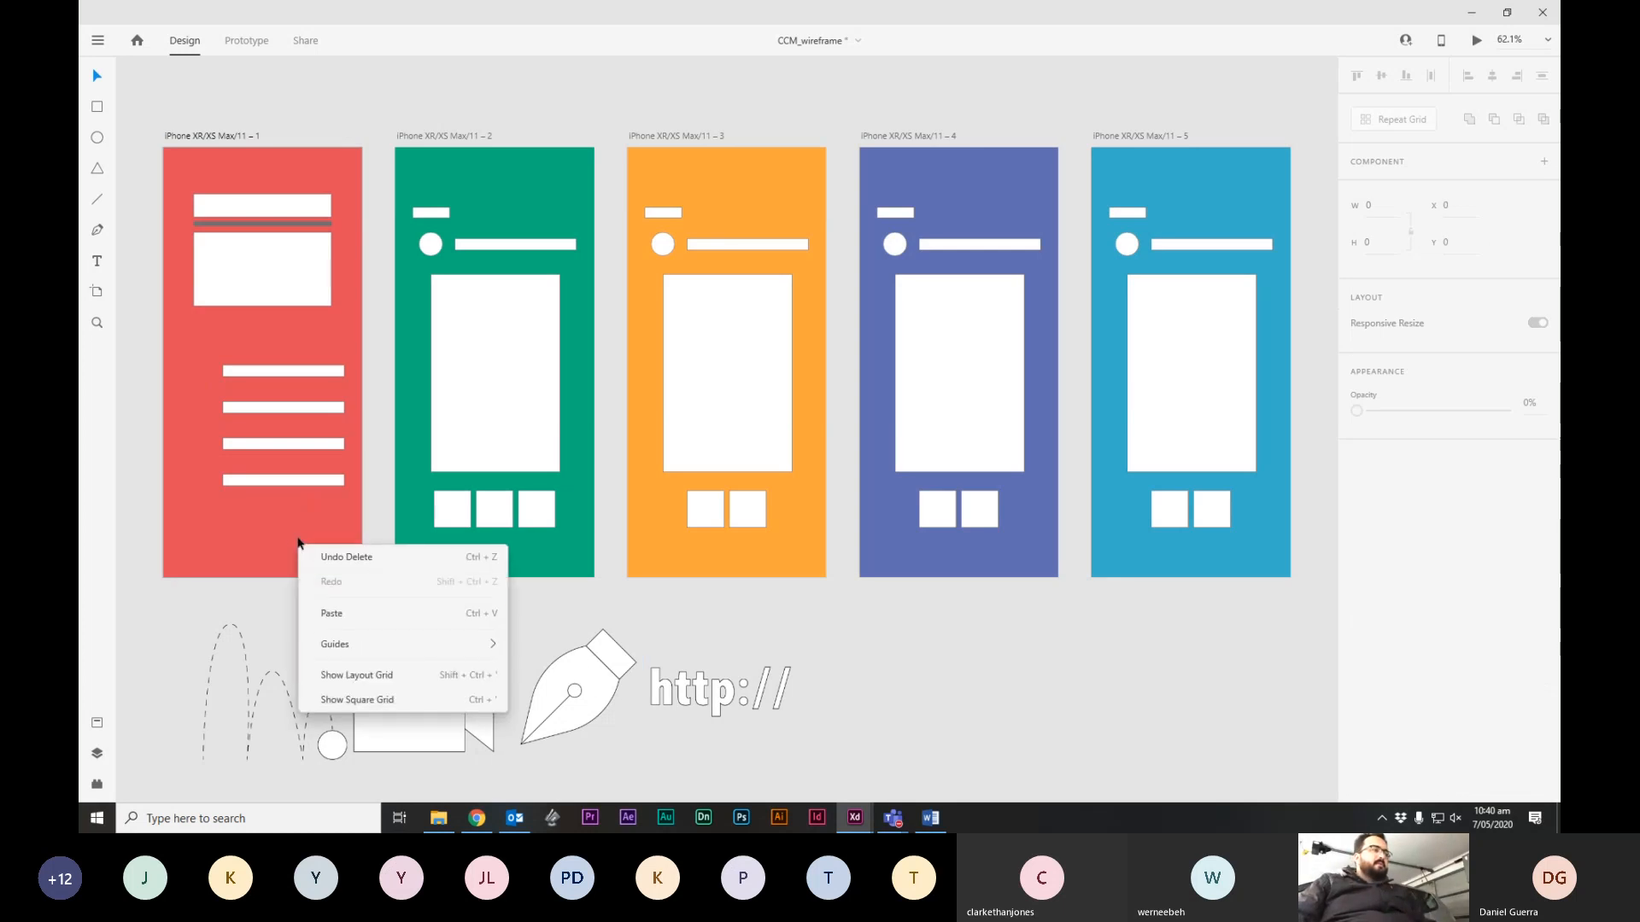
{"action": "left_click", "coordinate": [393, 681]}
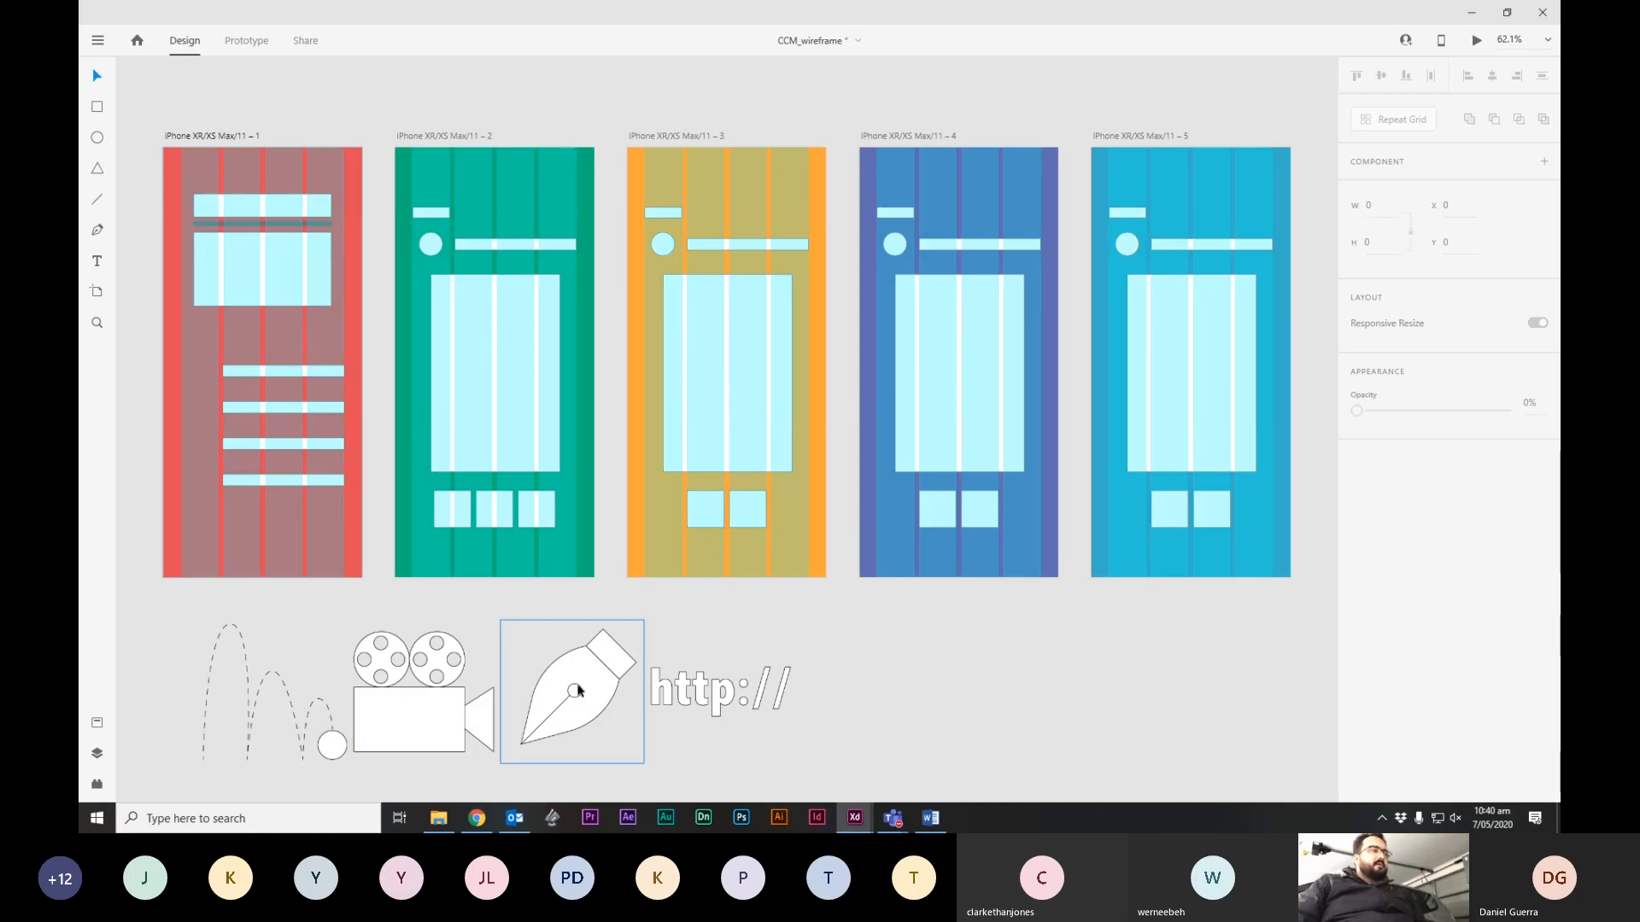
Try moving the pen nib icon towards the first artboard, and undo the icon's deletion and move.
{"action": "left_click_drag", "start_coordinate": [581, 677], "coordinate": [287, 626]}
{"action": "key", "text": "Delete"}
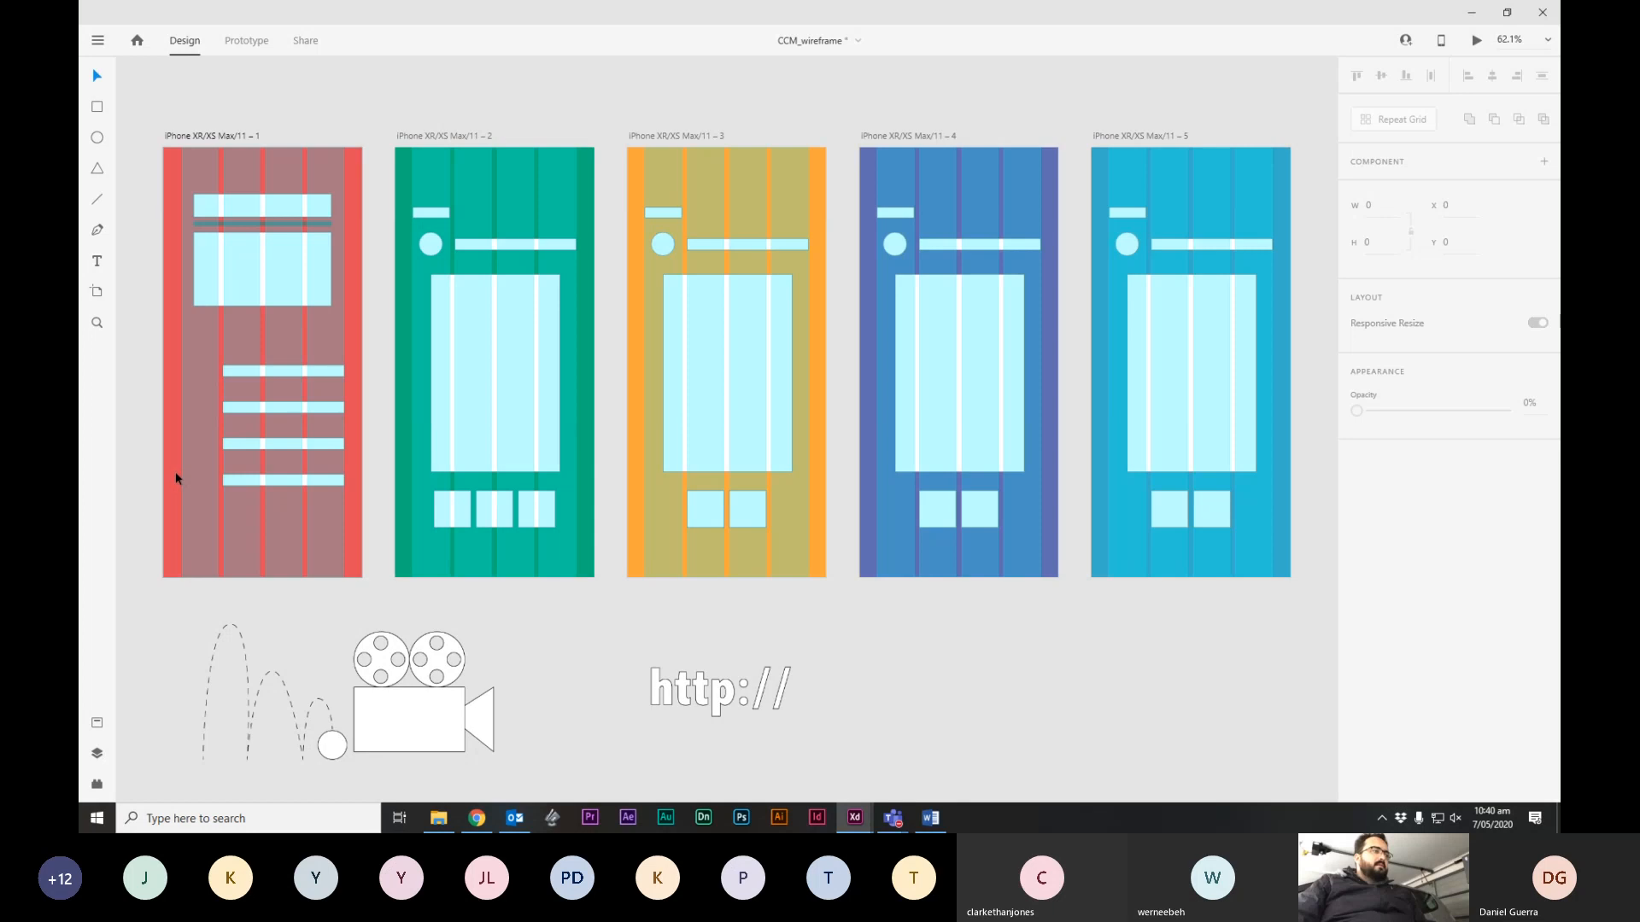
{"action": "key", "text": "ctrl+z"}
{"action": "key", "text": "ctrl+z"}
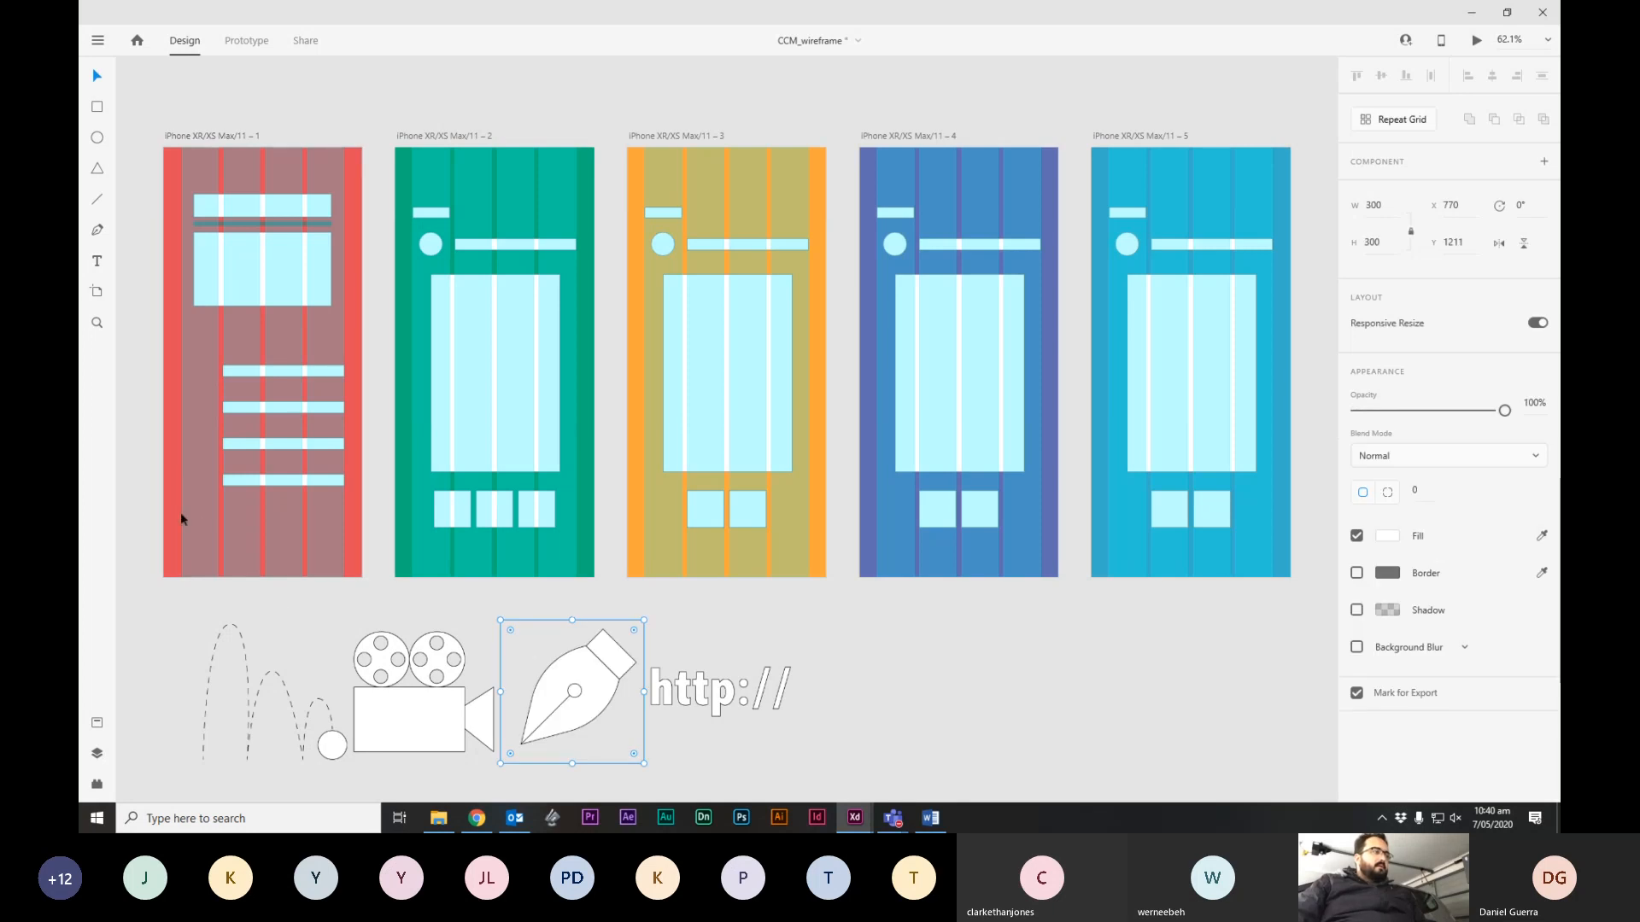
{"action": "left_click", "coordinate": [181, 511]}
Scale the pen nib icon to 77 by 77 and place it beside the first artboard's first list bar, aligned to the first grid column.
{"action": "left_click", "coordinate": [571, 678]}
{"action": "left_click_drag", "start_coordinate": [571, 677], "coordinate": [201, 373]}
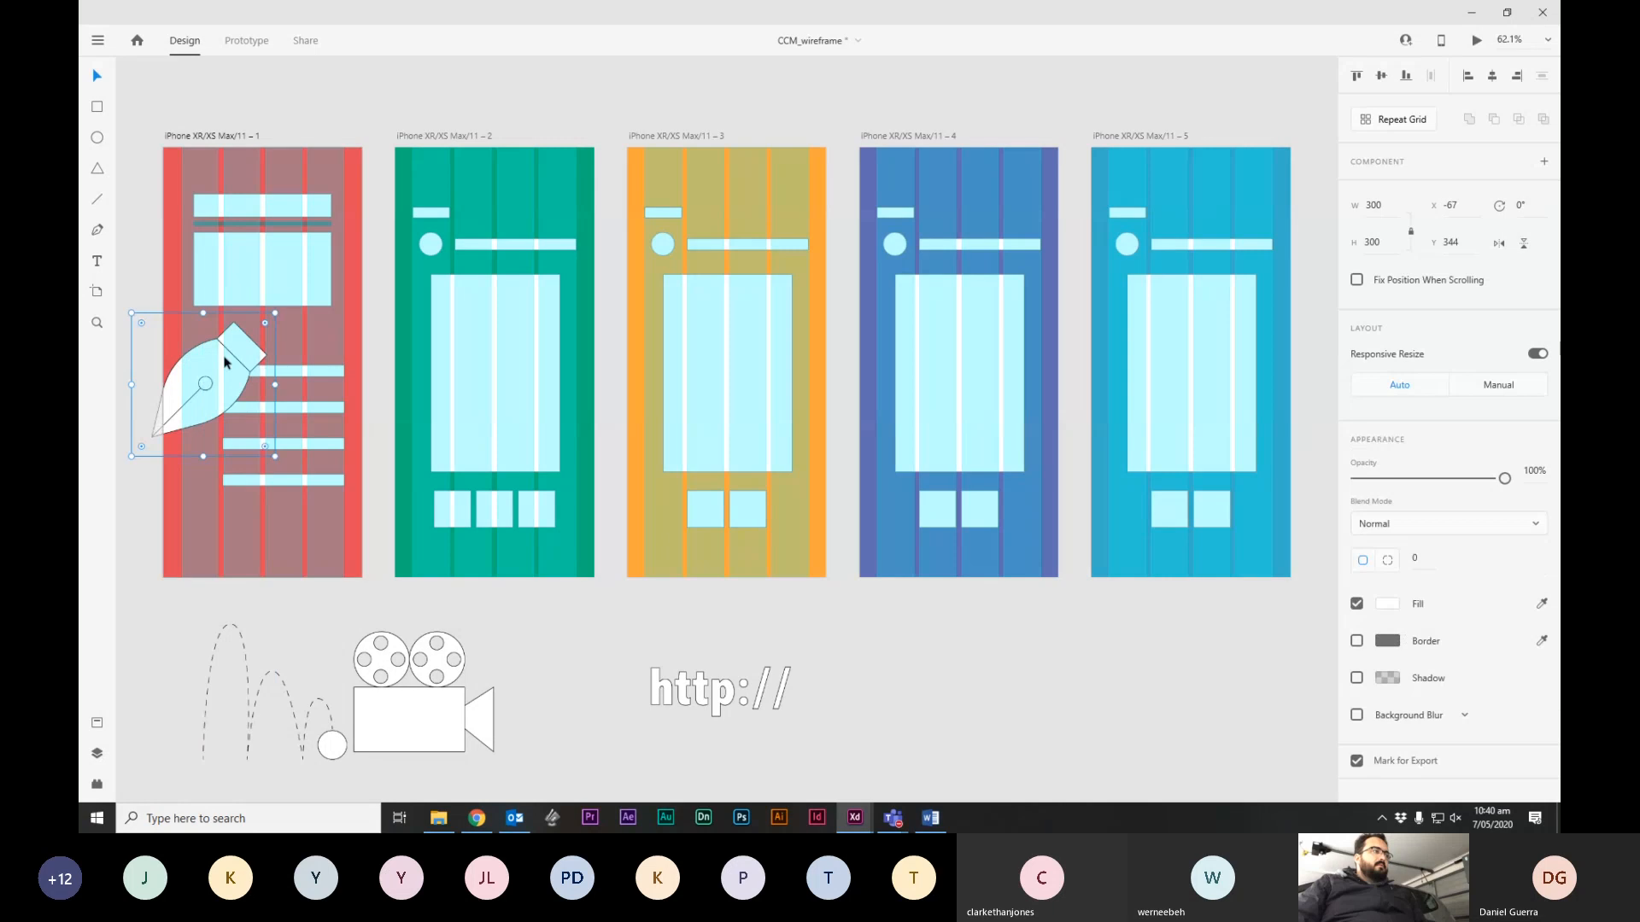
{"action": "left_click_drag", "start_coordinate": [138, 321], "coordinate": [186, 353]}
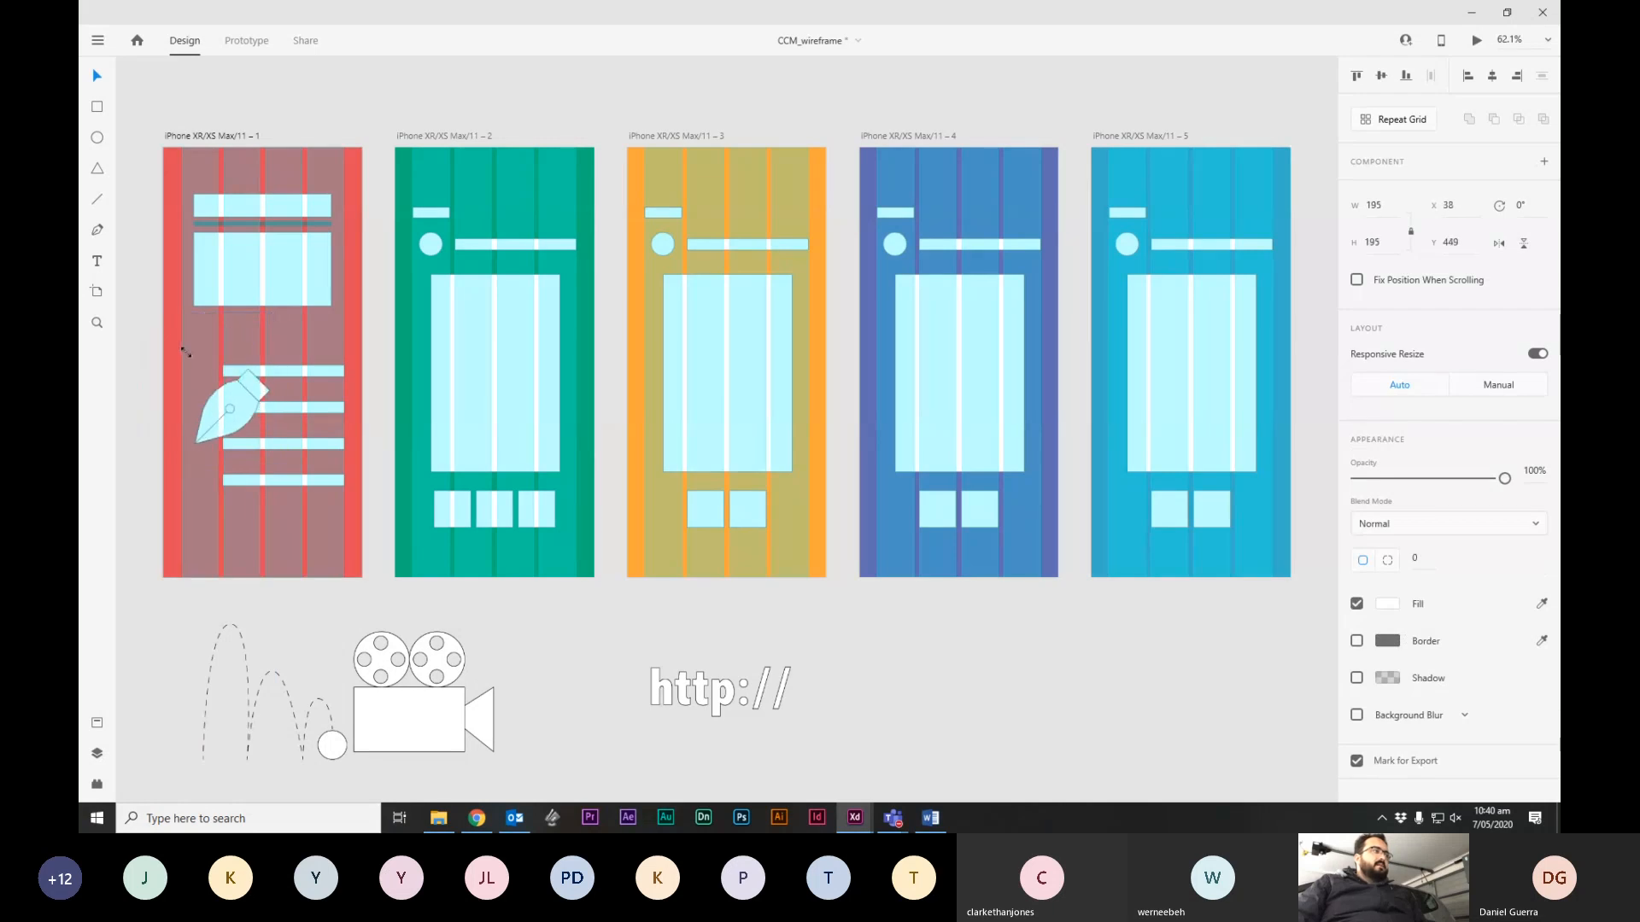
{"action": "left_click_drag", "start_coordinate": [275, 457], "coordinate": [220, 400]}
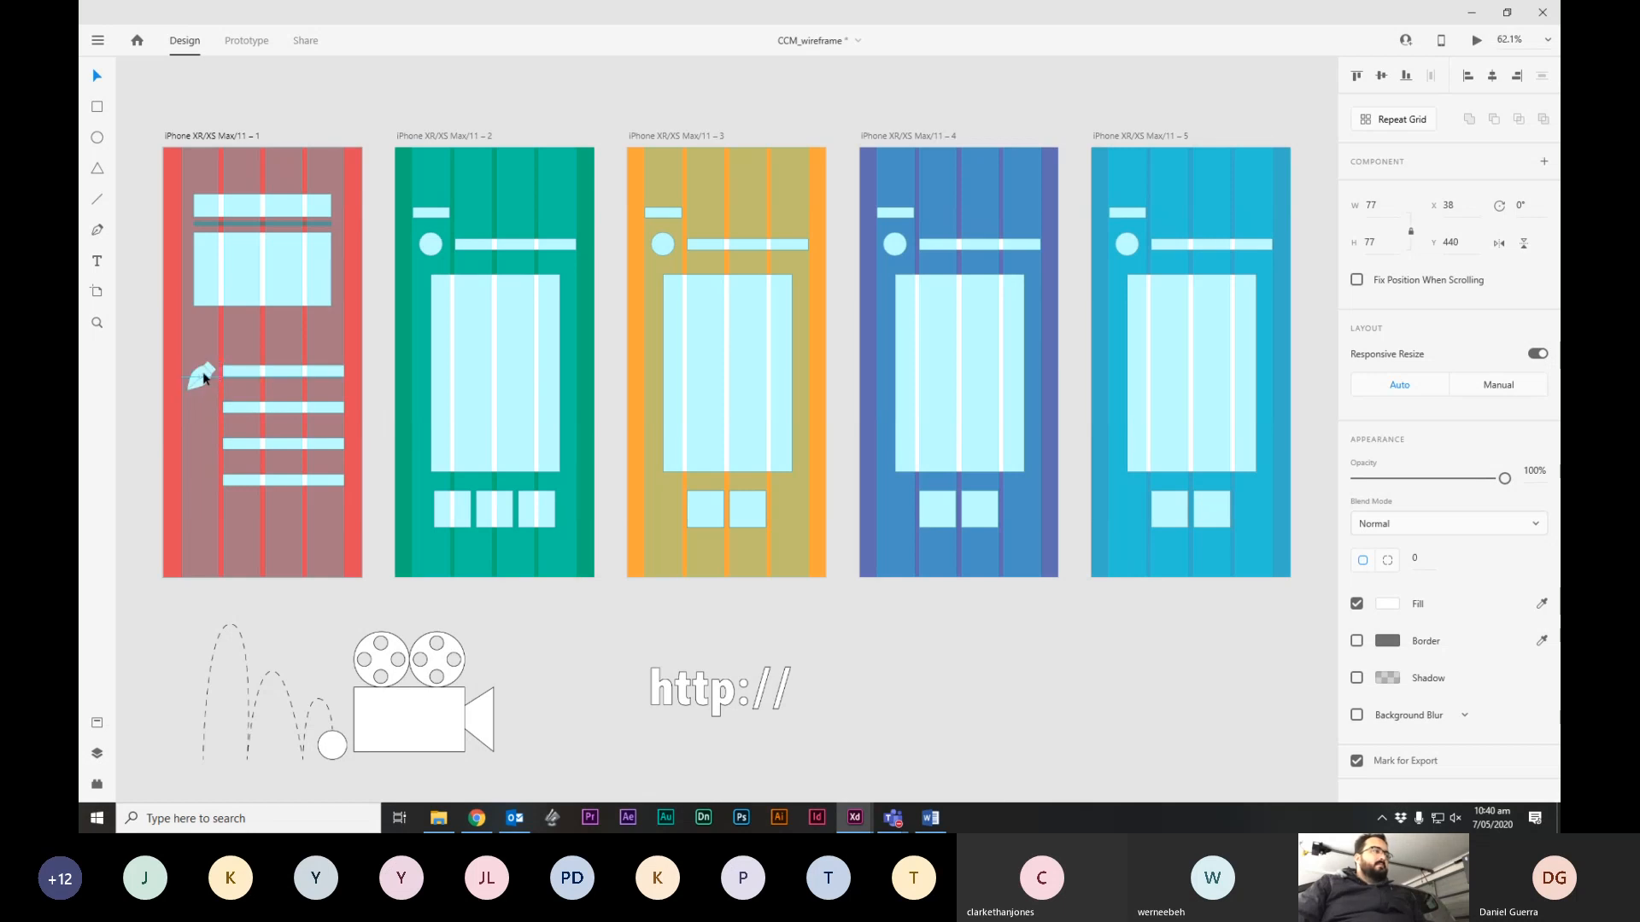
{"action": "left_click_drag", "start_coordinate": [205, 385], "coordinate": [205, 372]}
{"action": "left_click", "coordinate": [266, 373]}
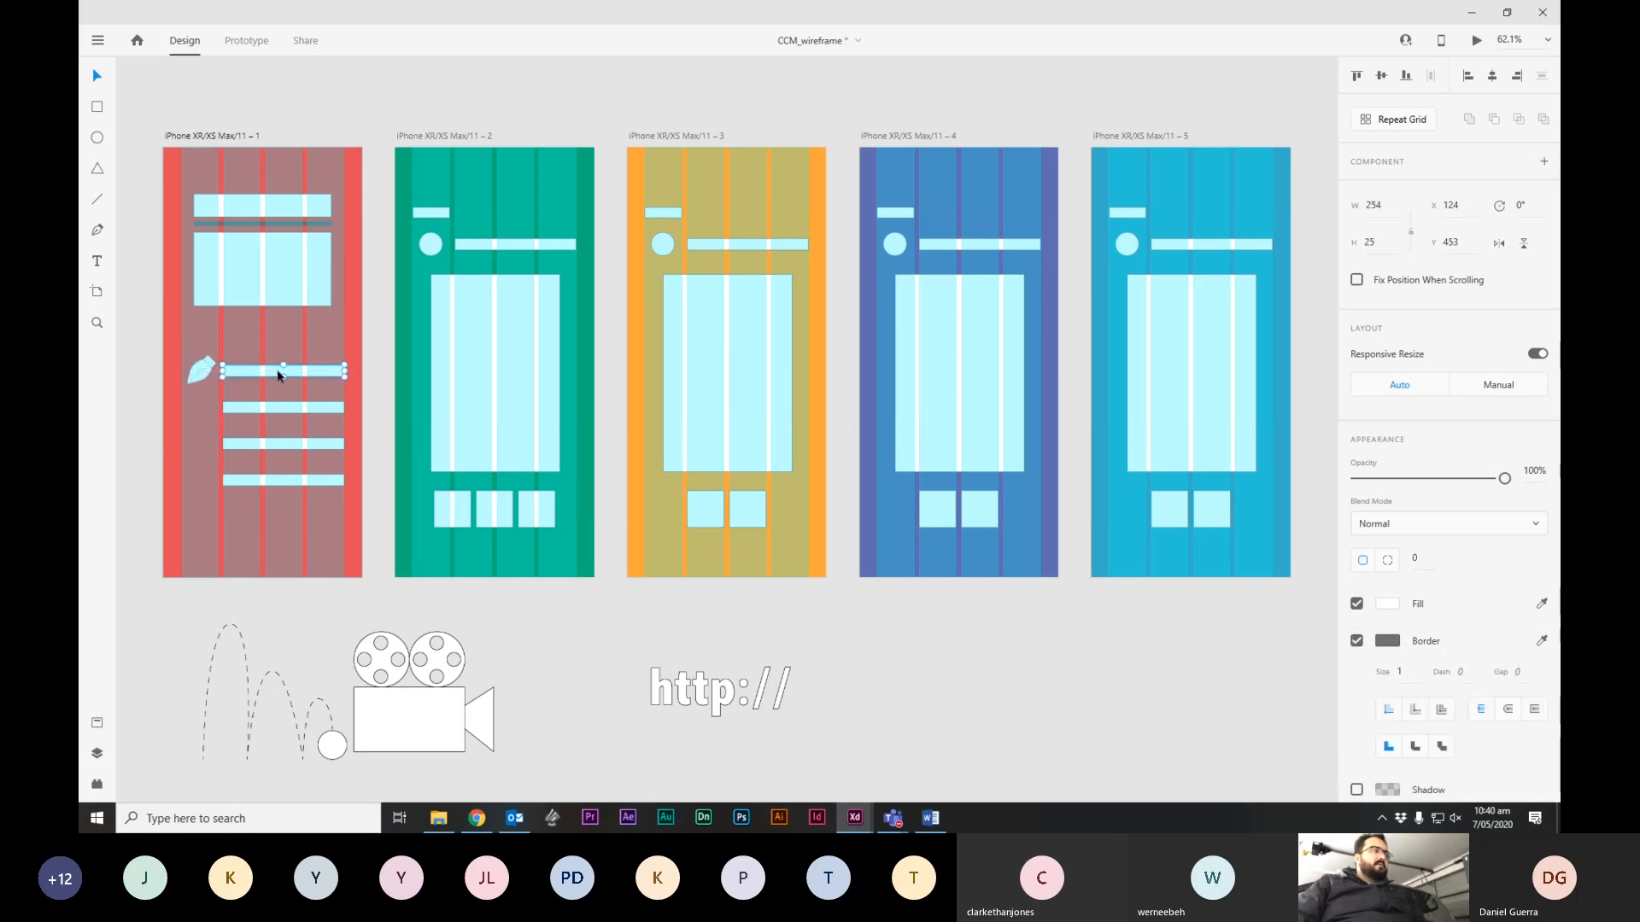
{"action": "left_click", "coordinate": [570, 683]}
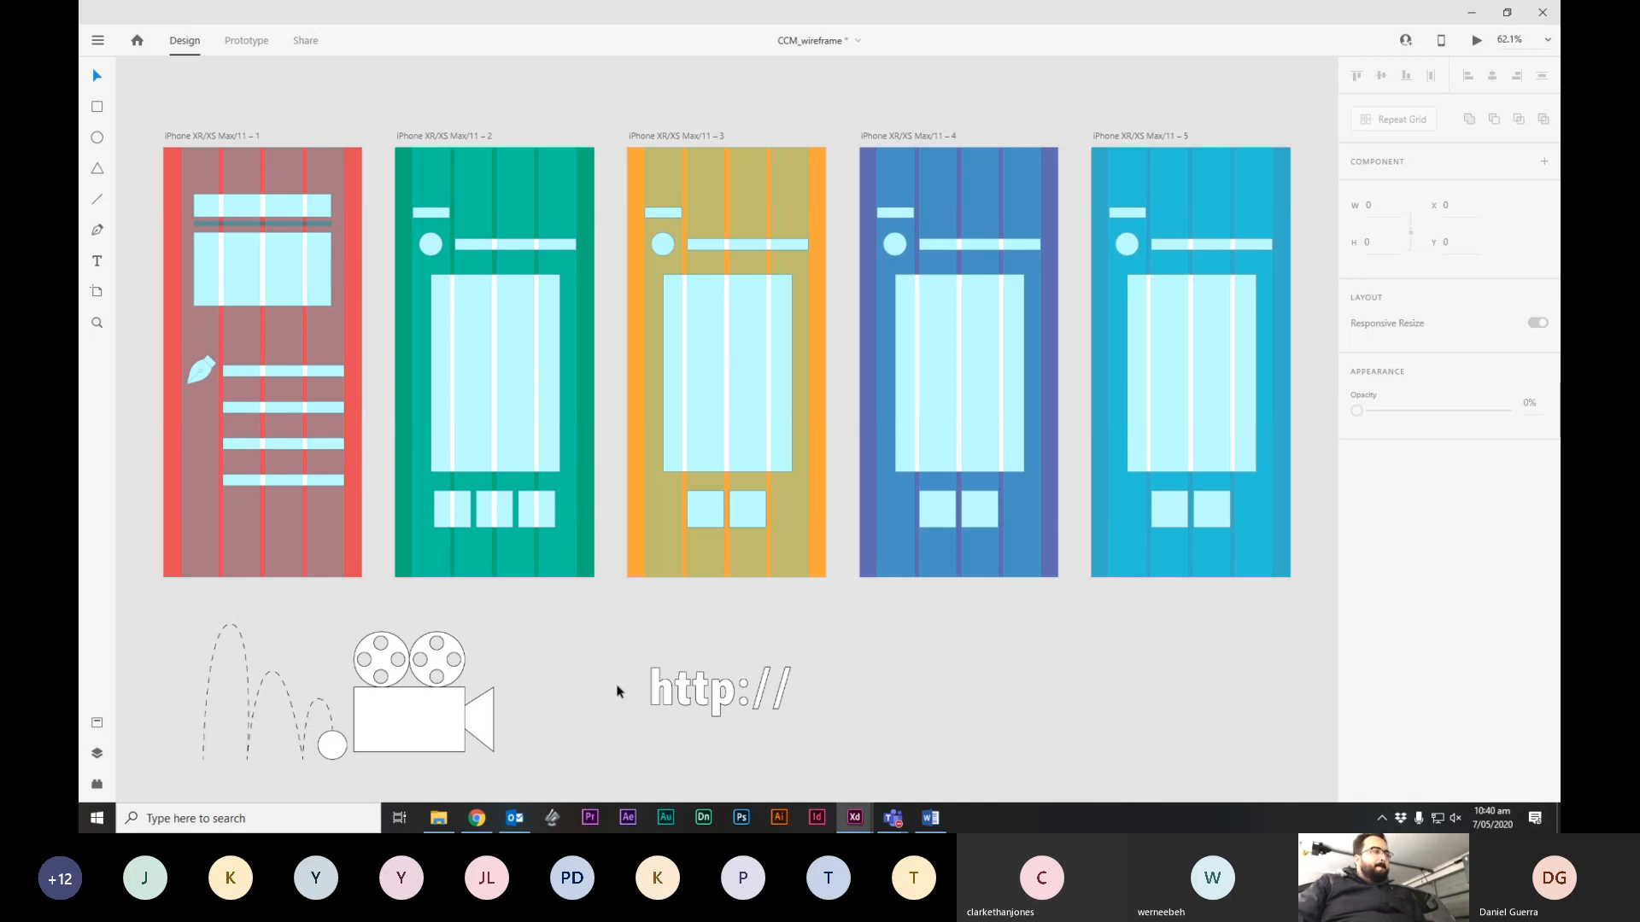
Shrink the film camera icon to the first grid column beside the second list bar, and realign the pen nib icon at Y 426.
{"action": "left_click_drag", "start_coordinate": [448, 707], "coordinate": [277, 483]}
{"action": "left_click_drag", "start_coordinate": [324, 538], "coordinate": [211, 357]}
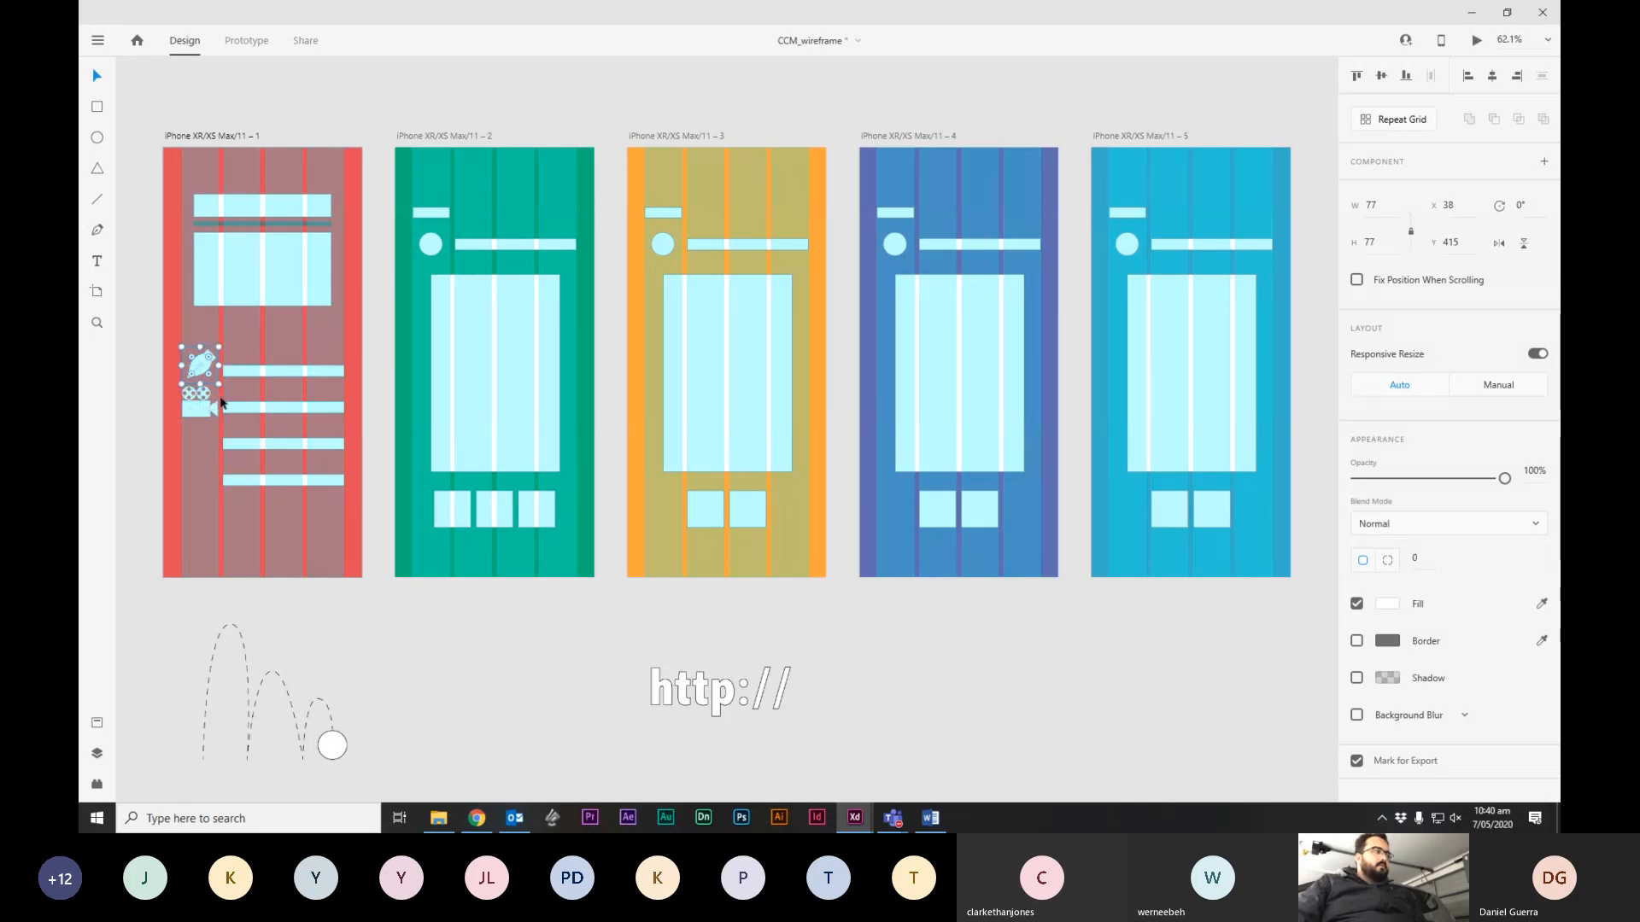
{"action": "left_click_drag", "start_coordinate": [210, 416], "coordinate": [207, 419]}
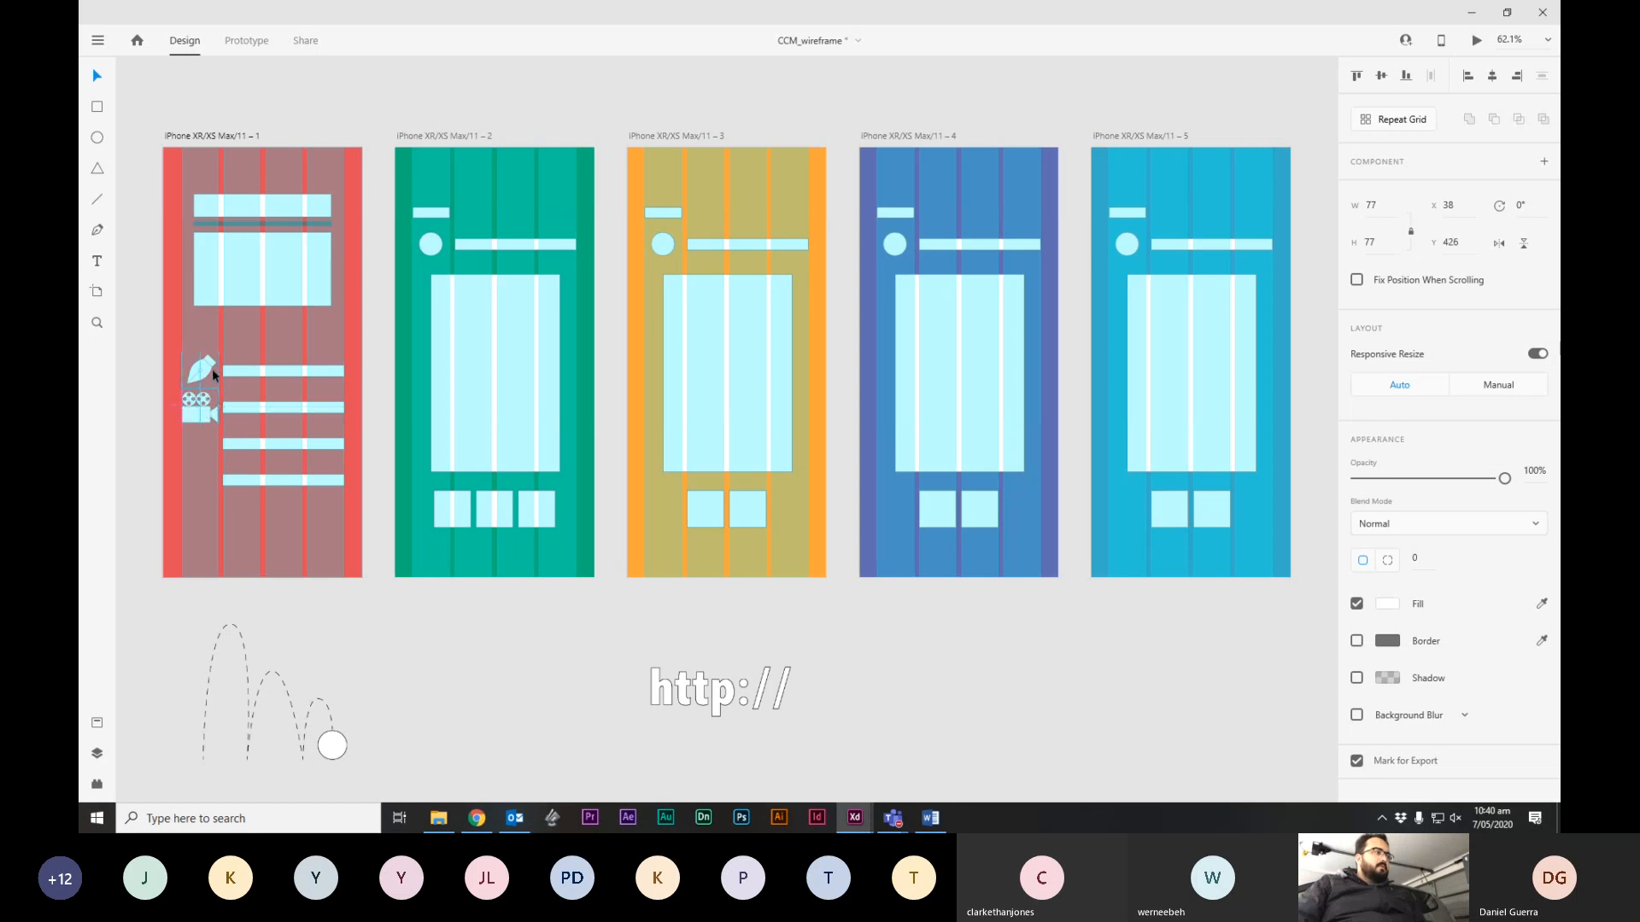
{"action": "left_click", "coordinate": [508, 701]}
{"action": "left_click_drag", "start_coordinate": [272, 705], "coordinate": [224, 477]}
{"action": "left_click_drag", "start_coordinate": [305, 538], "coordinate": [209, 449]}
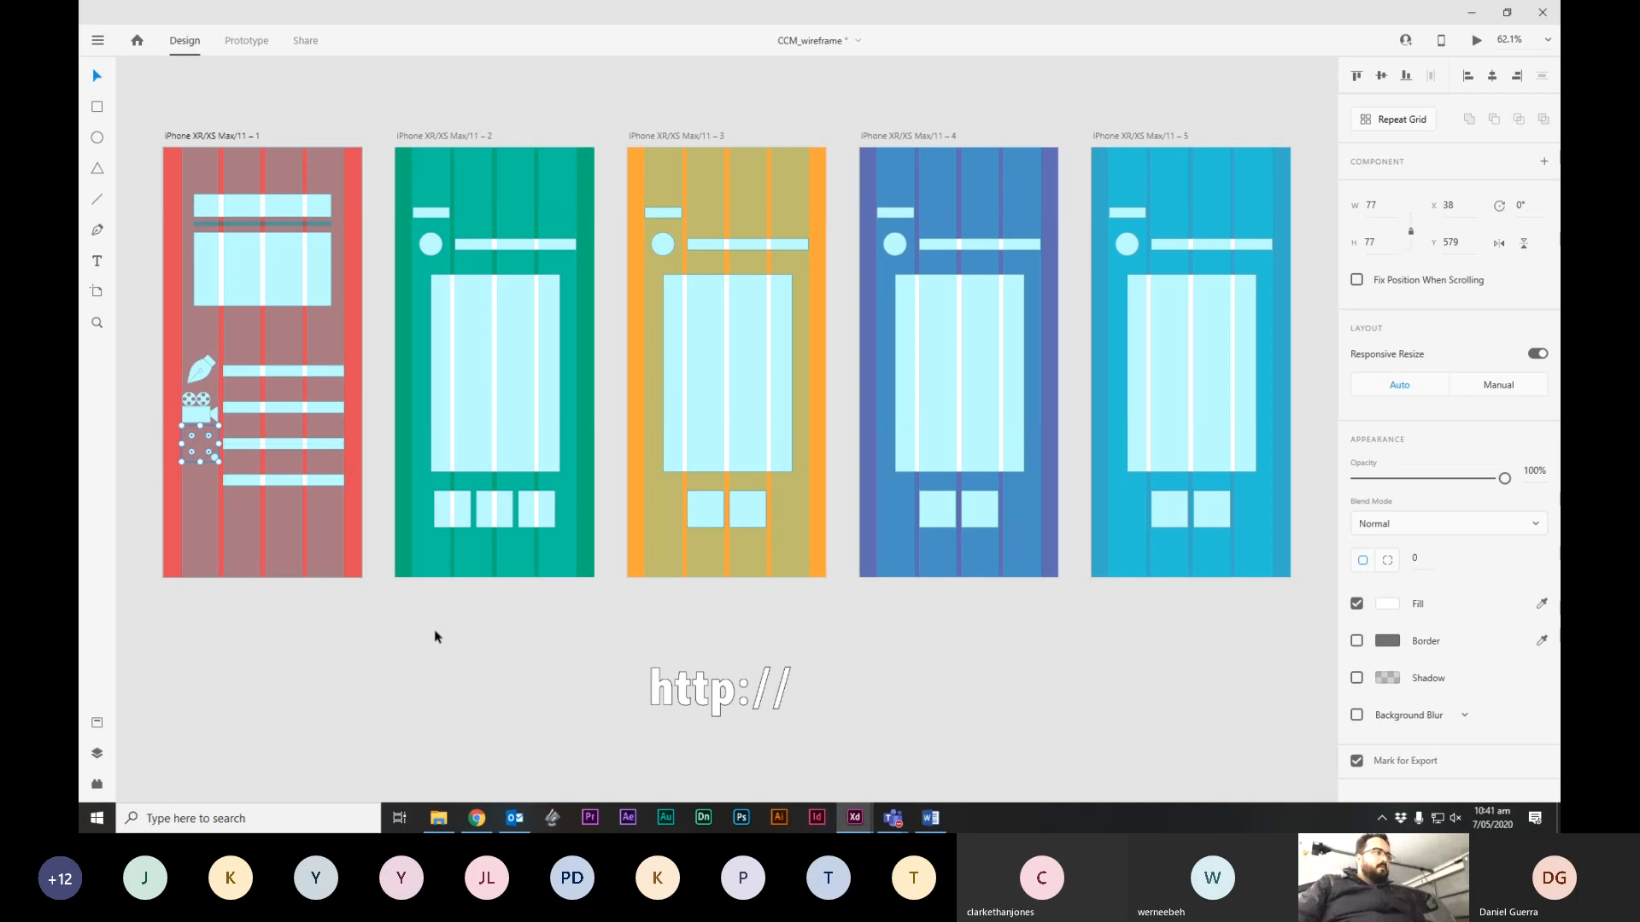
{"action": "left_click_drag", "start_coordinate": [714, 705], "coordinate": [246, 539]}
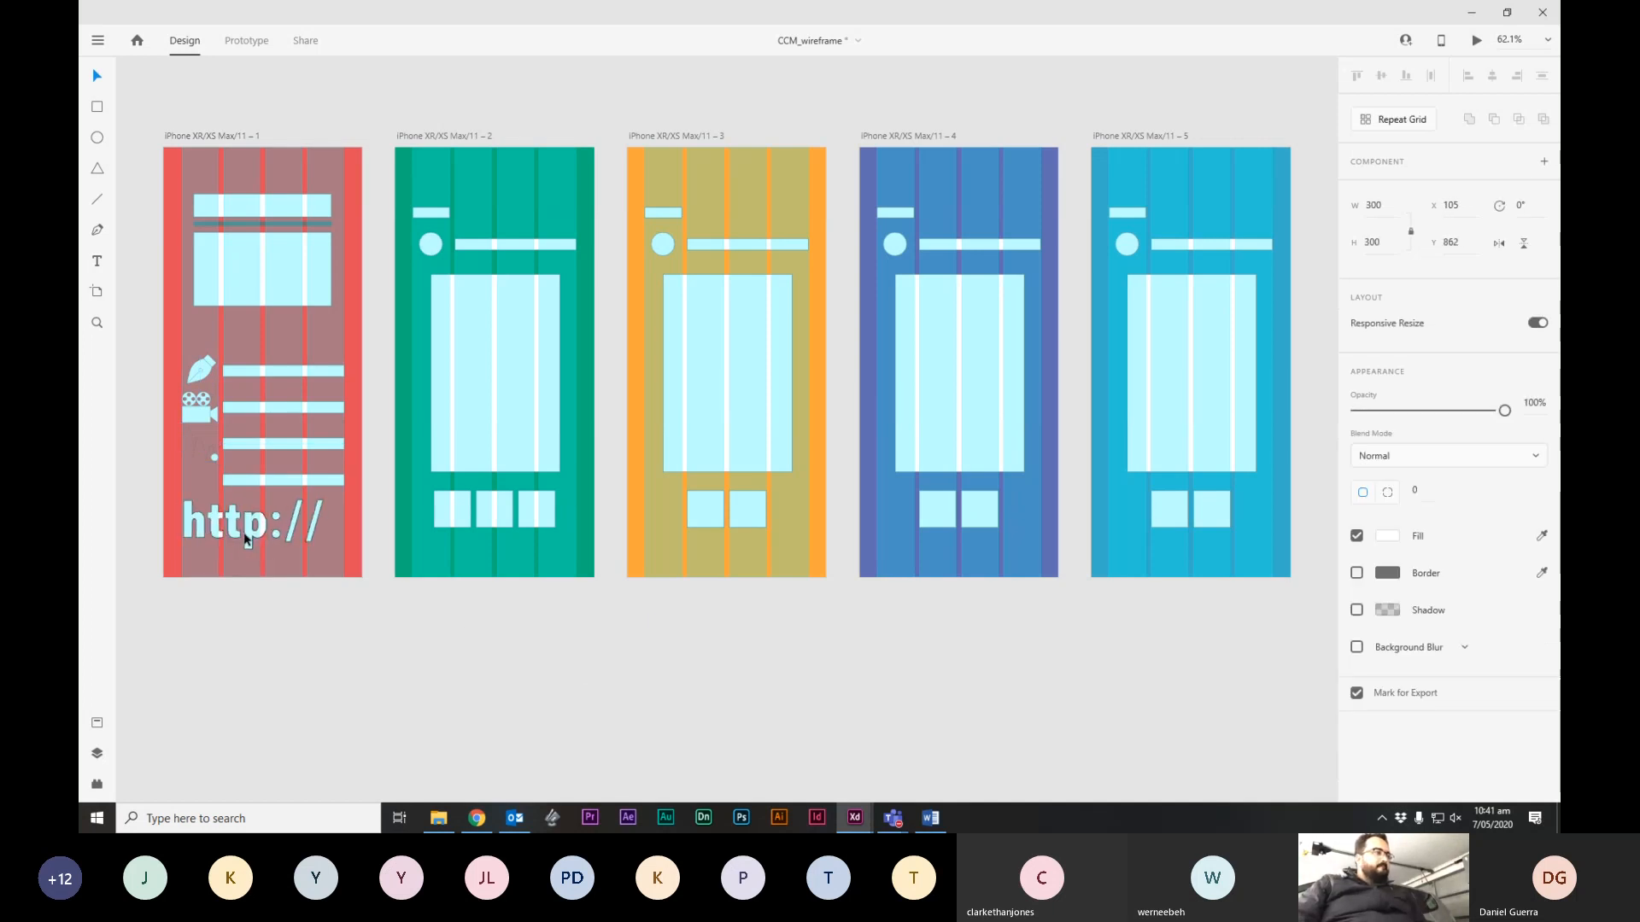
{"action": "left_click_drag", "start_coordinate": [222, 504], "coordinate": [216, 511]}
{"action": "left_click_drag", "start_coordinate": [202, 572], "coordinate": [203, 475]}
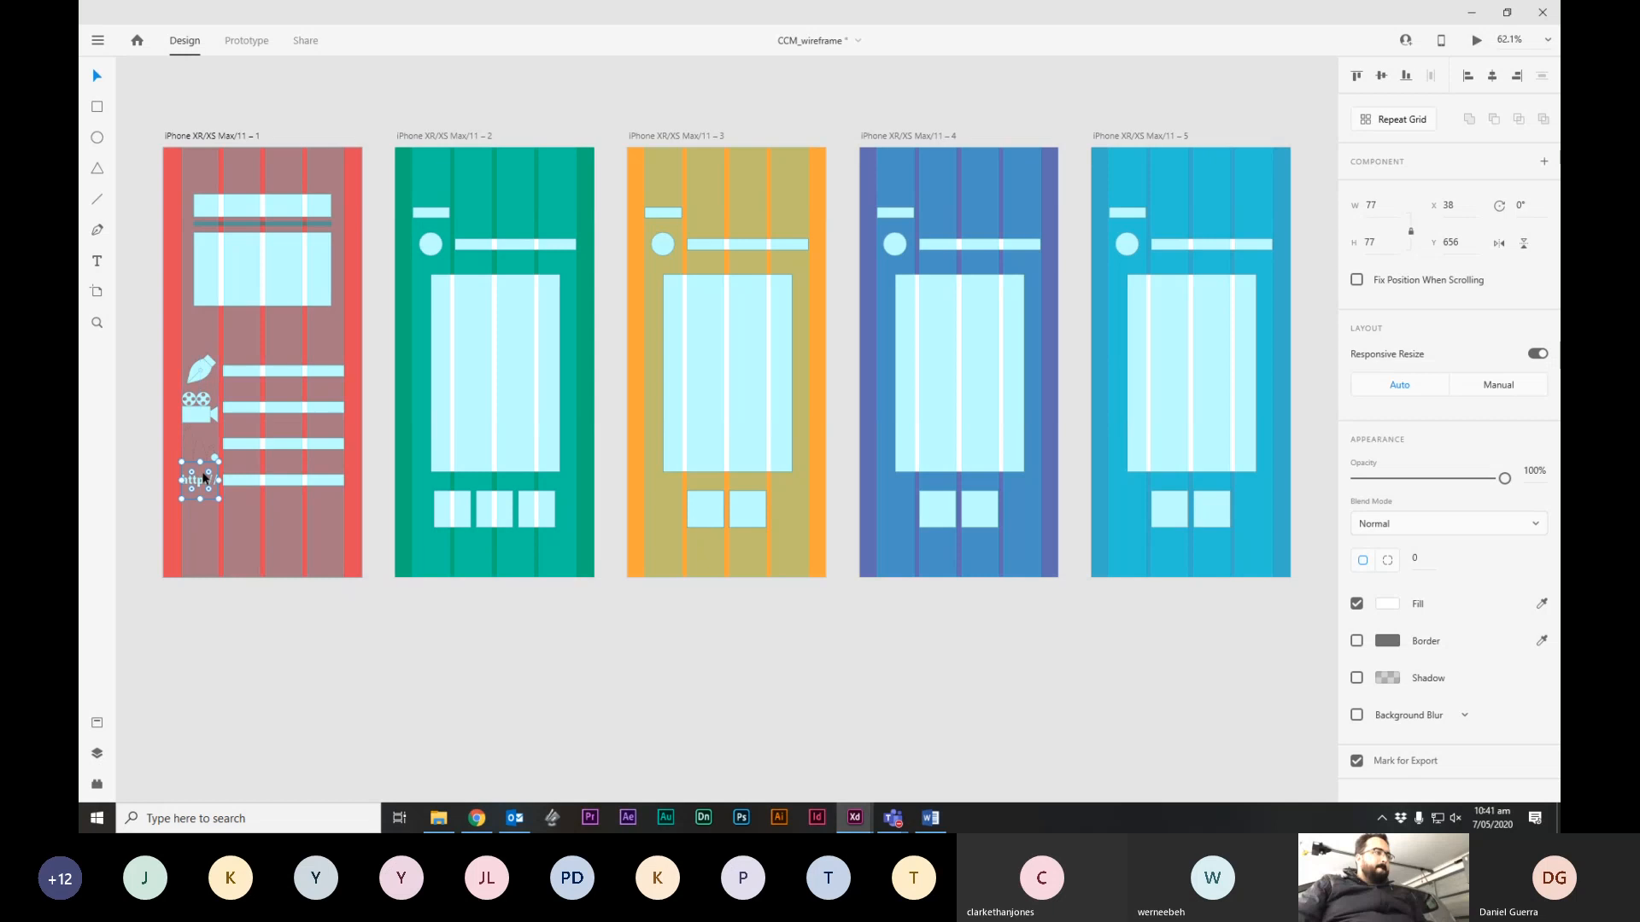
{"action": "left_click", "coordinate": [395, 709]}
Hide the layout grid on the artboards.
{"action": "right_click", "coordinate": [344, 575]}
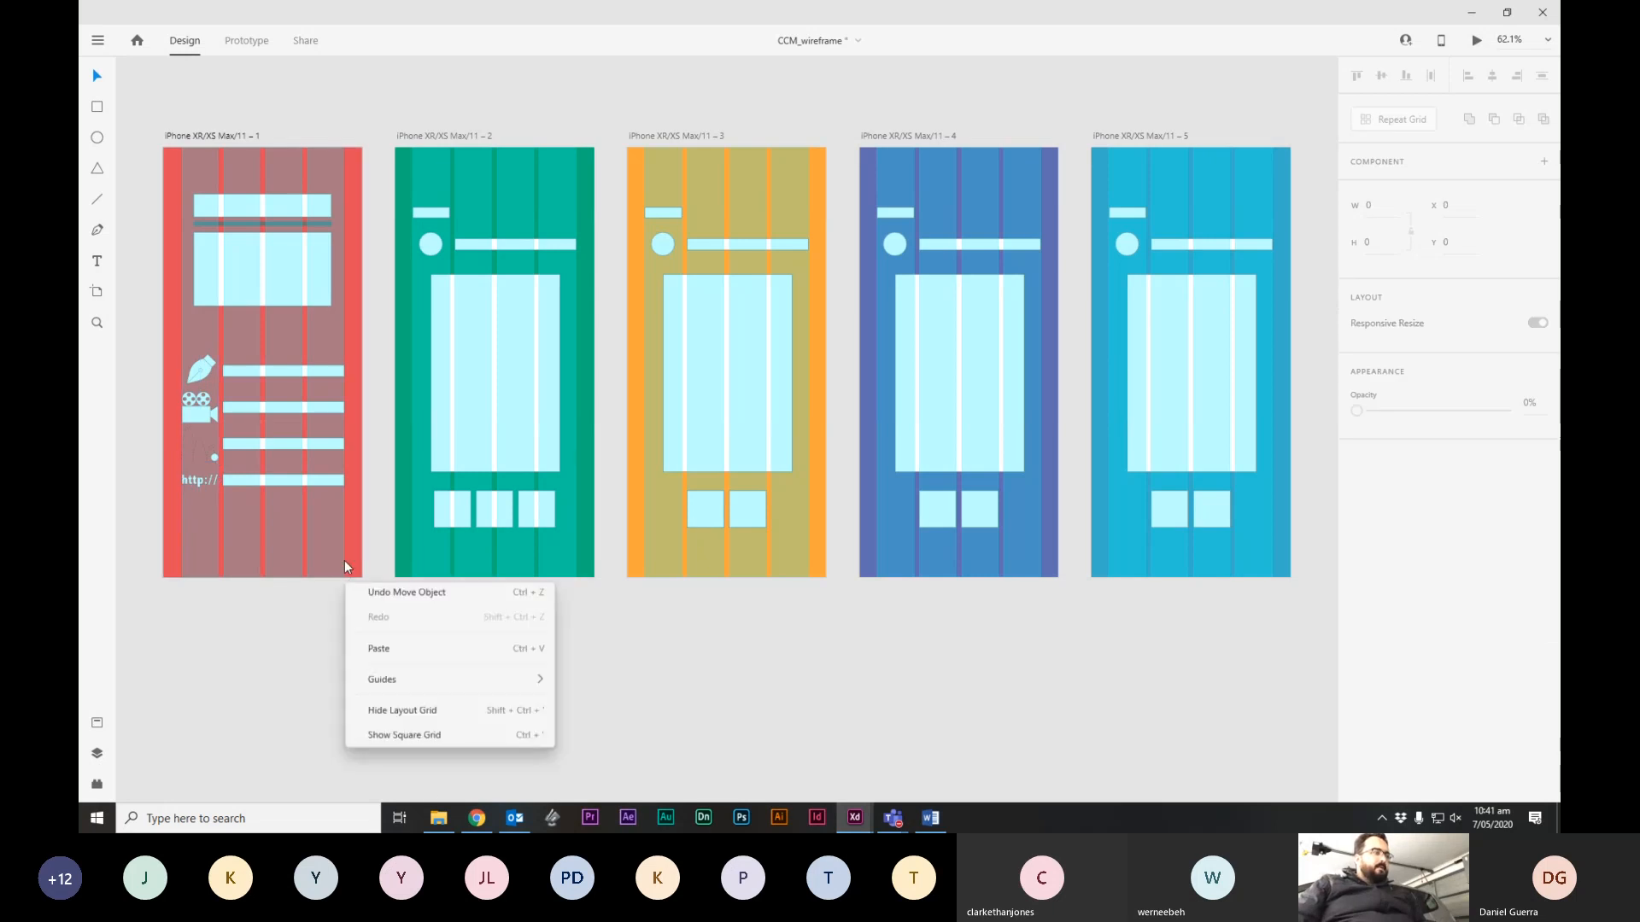
{"action": "left_click", "coordinate": [345, 559]}
{"action": "right_click", "coordinate": [343, 559]}
{"action": "left_click", "coordinate": [443, 697]}
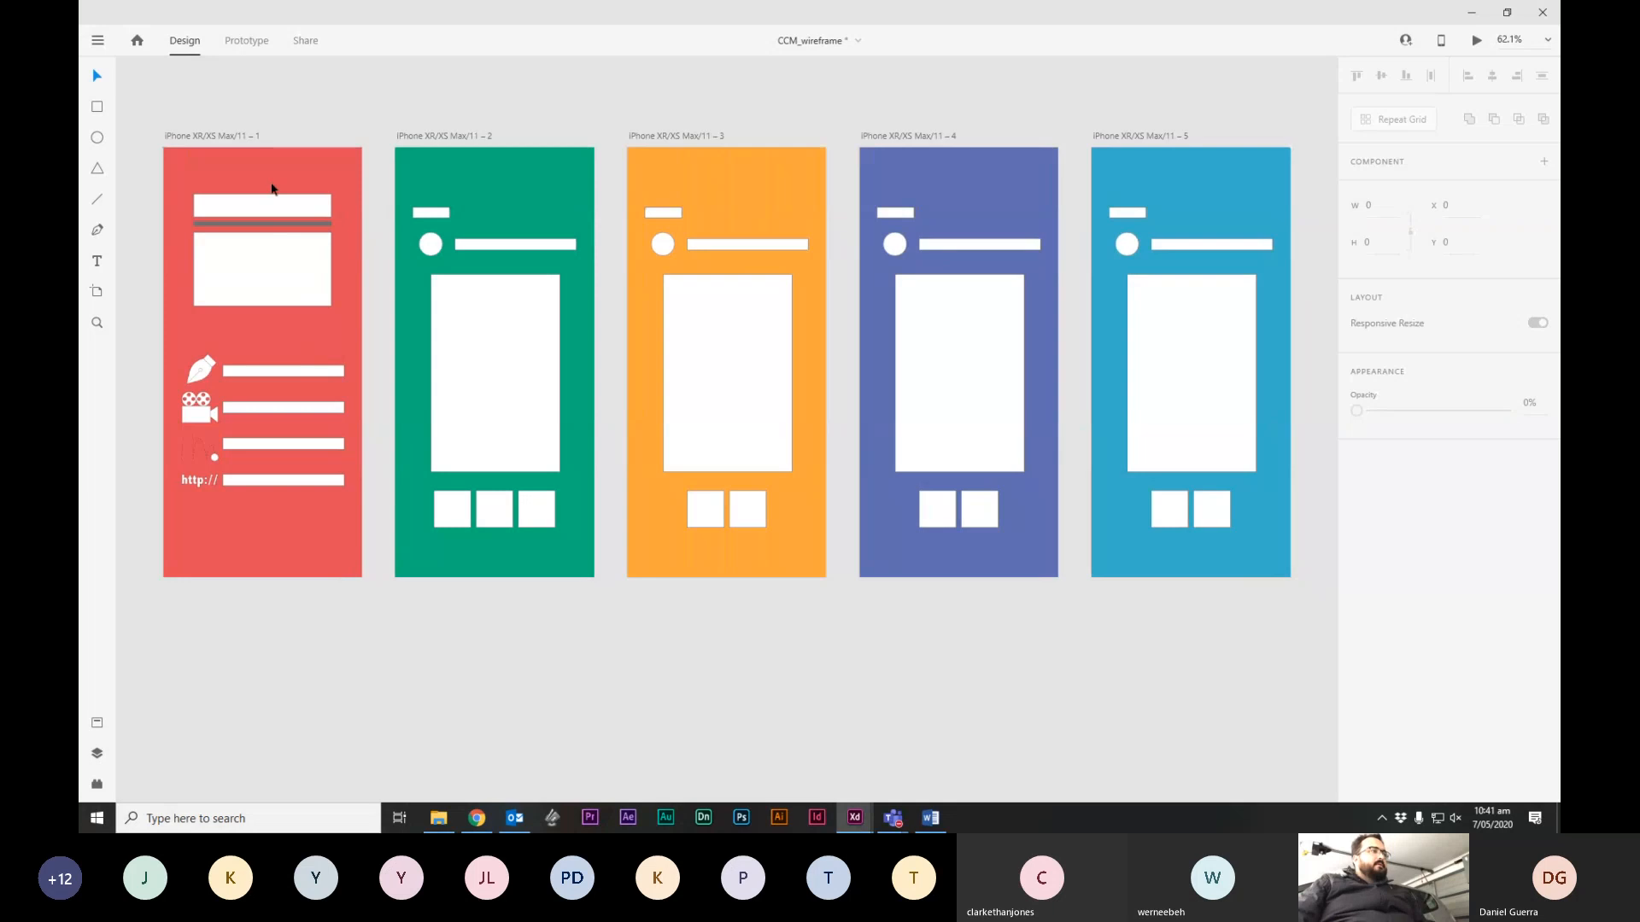
Import the Yoobee Colleges_Logo_Mono_RGB PNG from the CCM_proj folder onto the lower part of the second artboard, and deselect it.
{"action": "left_click", "coordinate": [439, 818]}
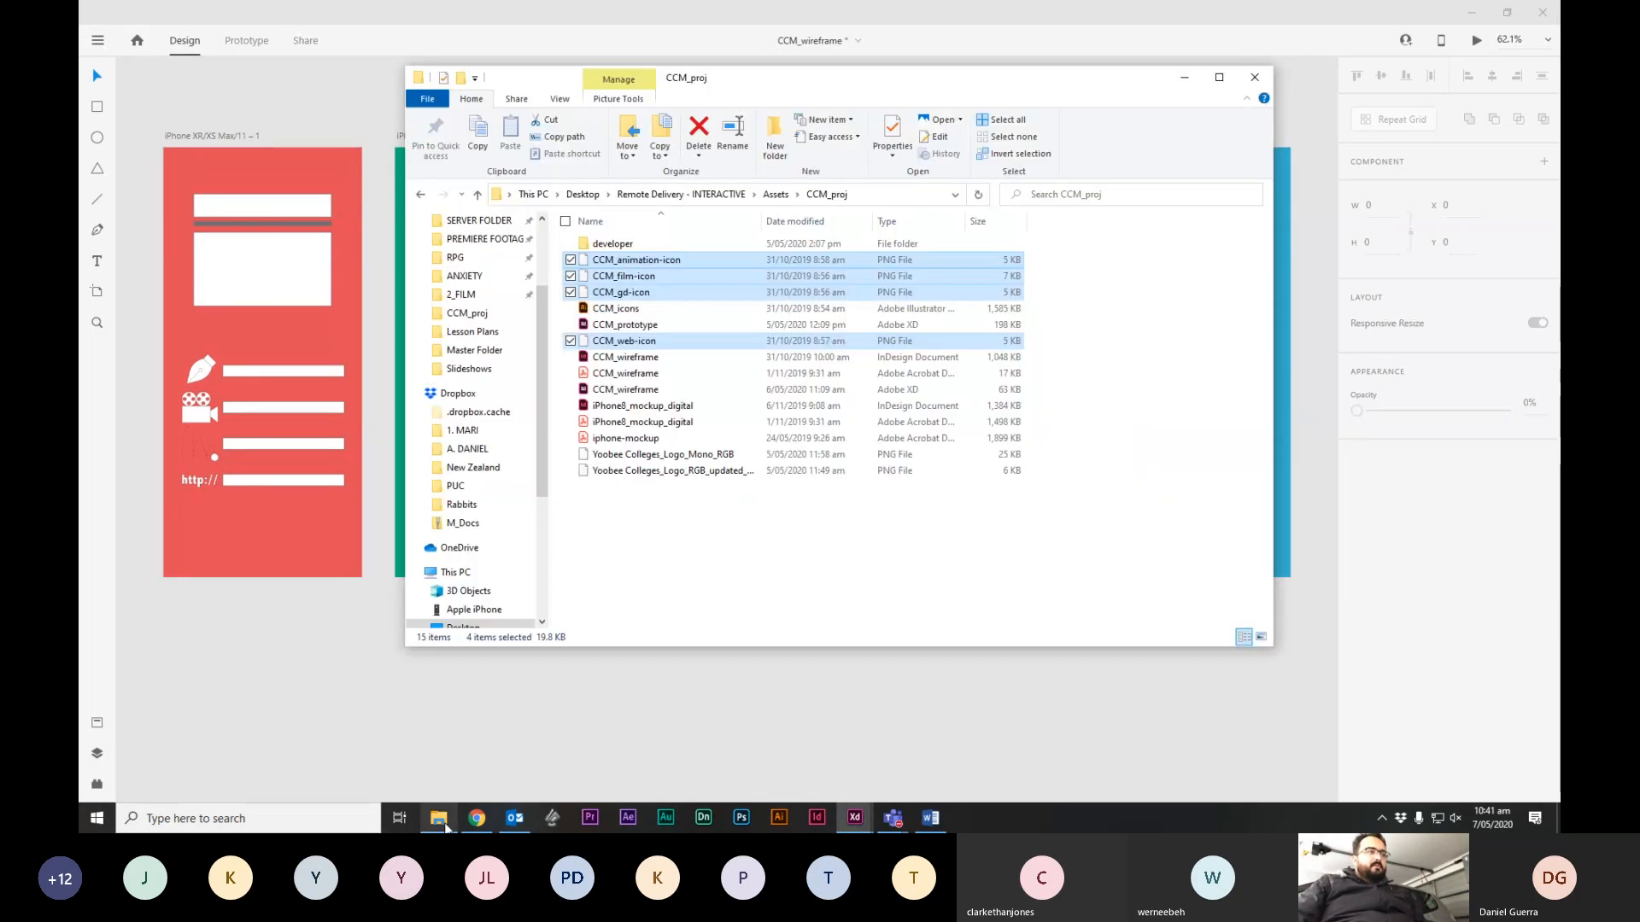
{"action": "left_click_drag", "start_coordinate": [658, 454], "coordinate": [656, 740]}
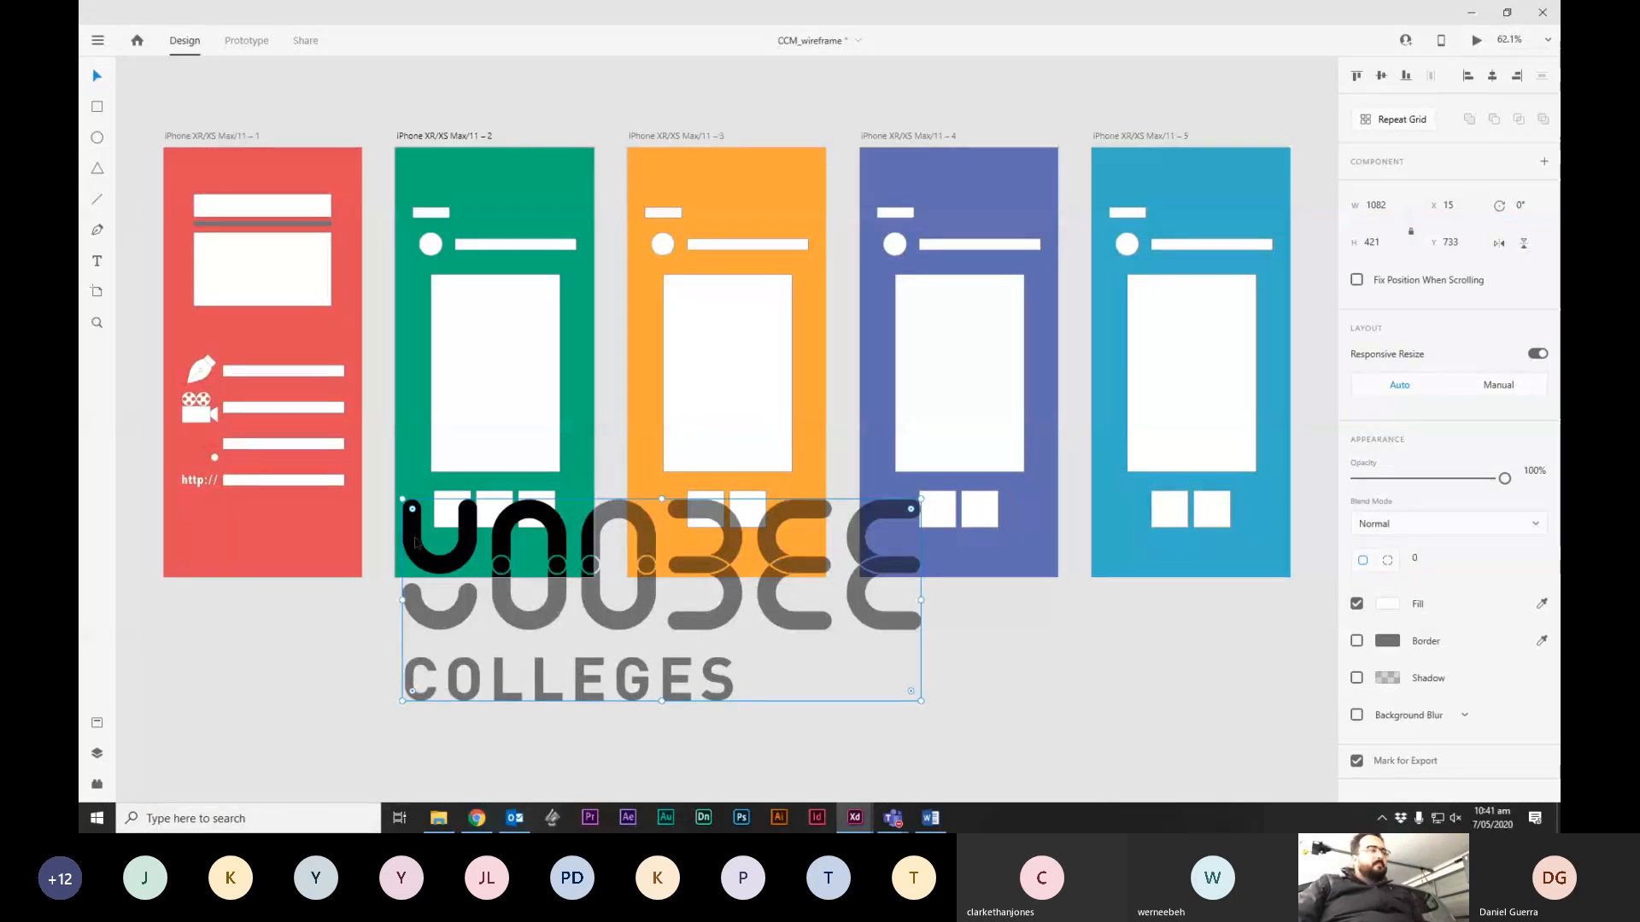
{"action": "left_click_drag", "start_coordinate": [516, 625], "coordinate": [548, 644]}
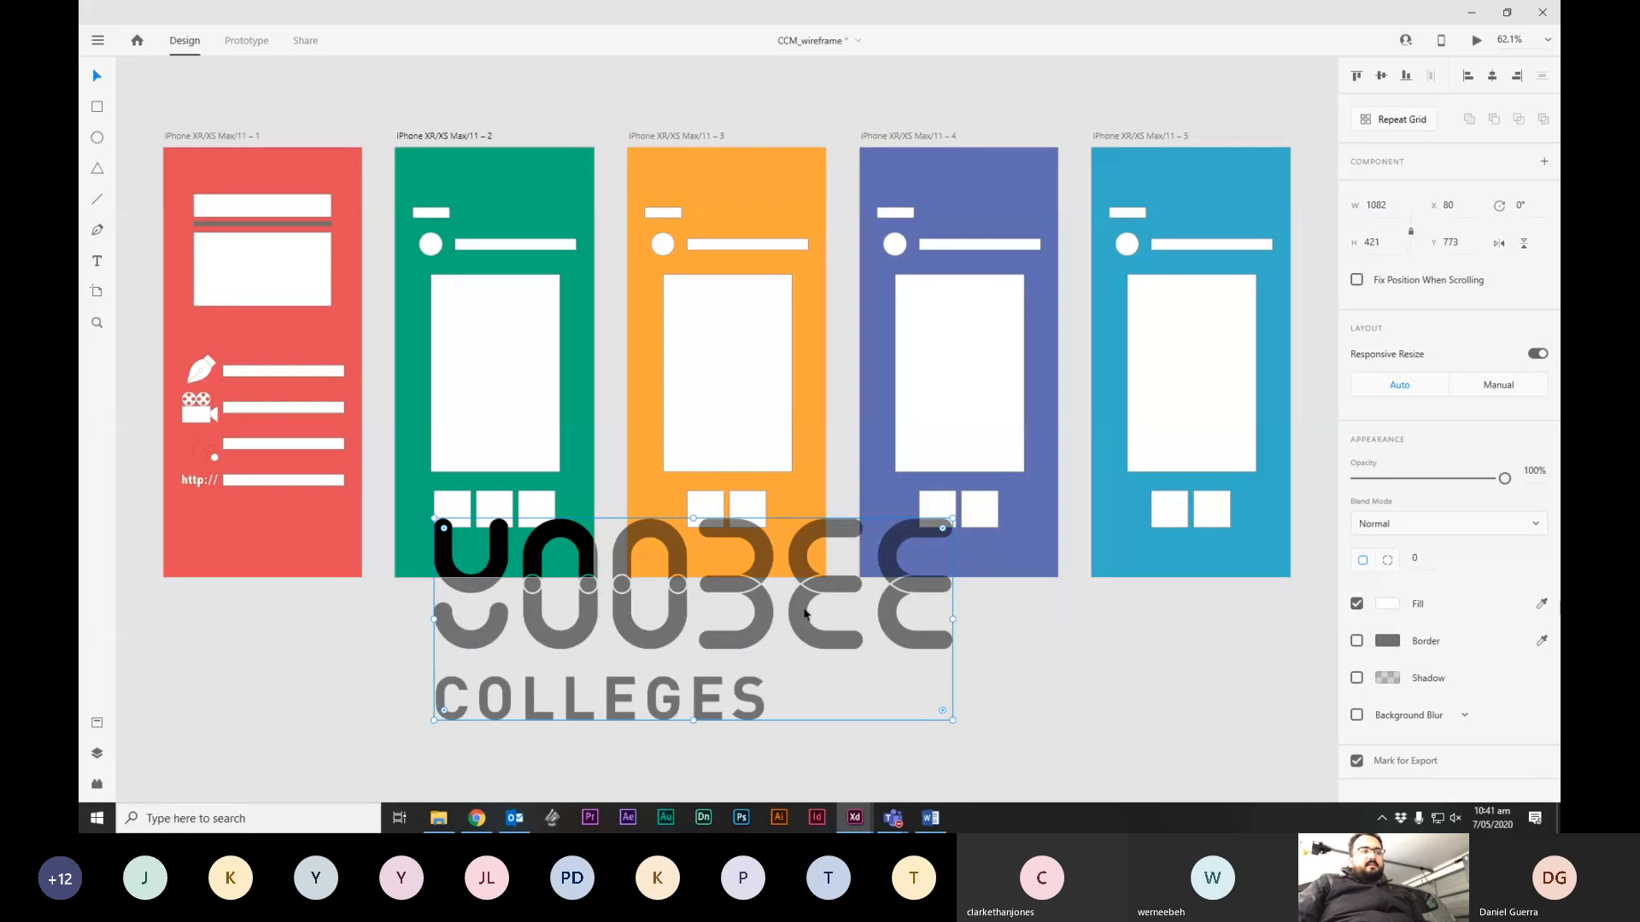
{"action": "left_click", "coordinate": [1107, 705]}
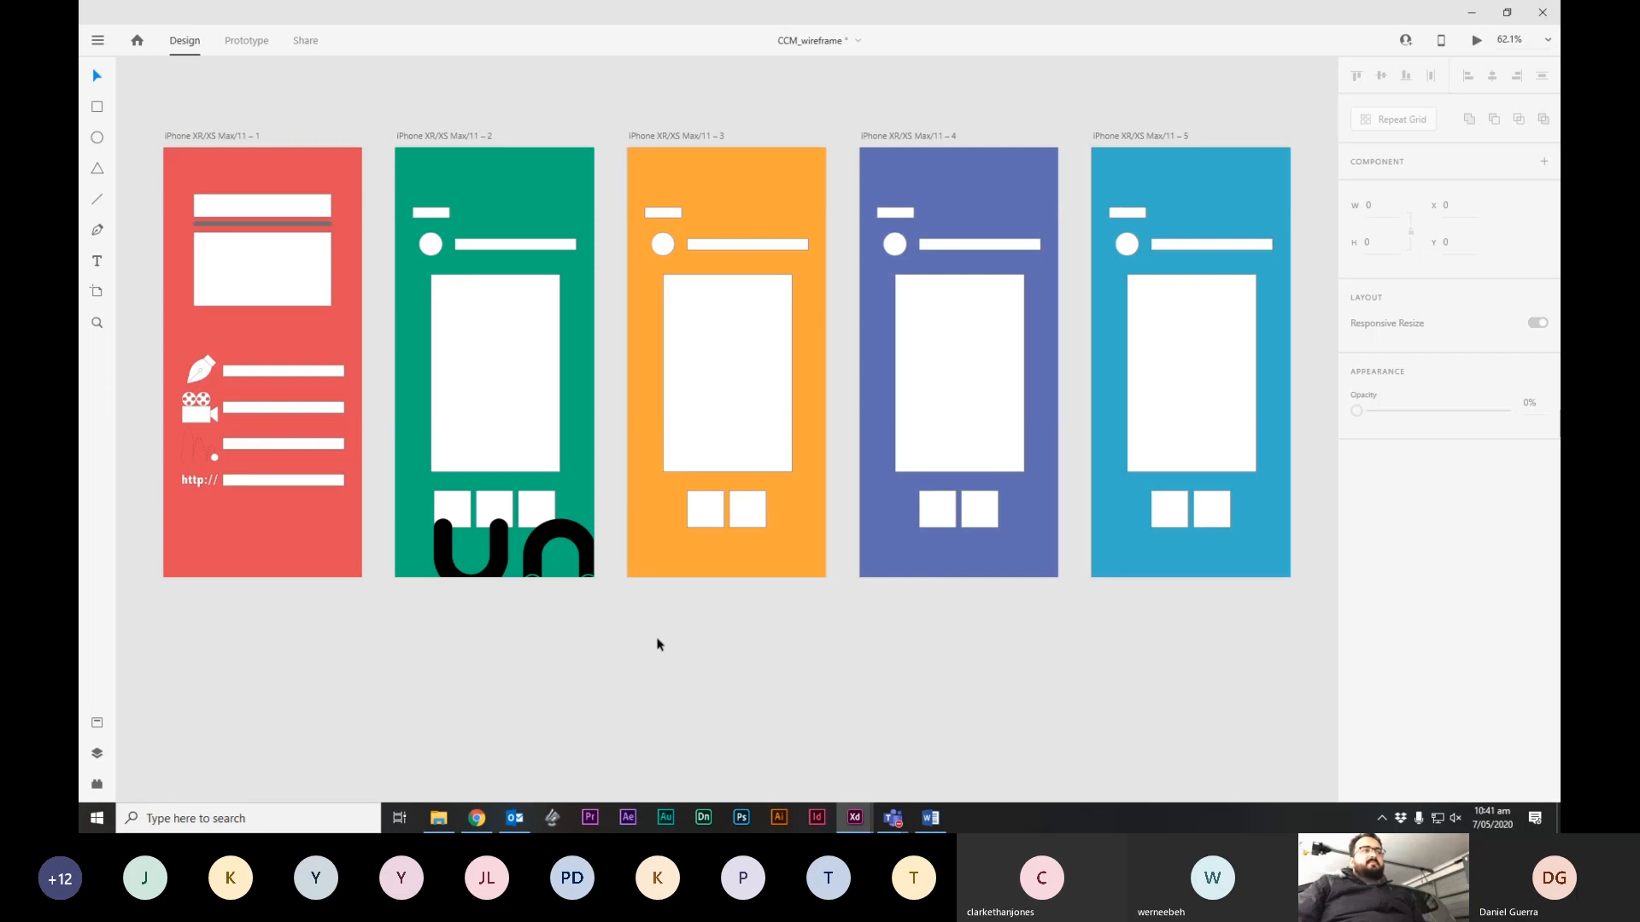
Move the Yoobee Colleges logo to the first artboard, shrink it to about 104 by 41, and centre it beneath the list.
{"action": "left_click", "coordinate": [603, 630]}
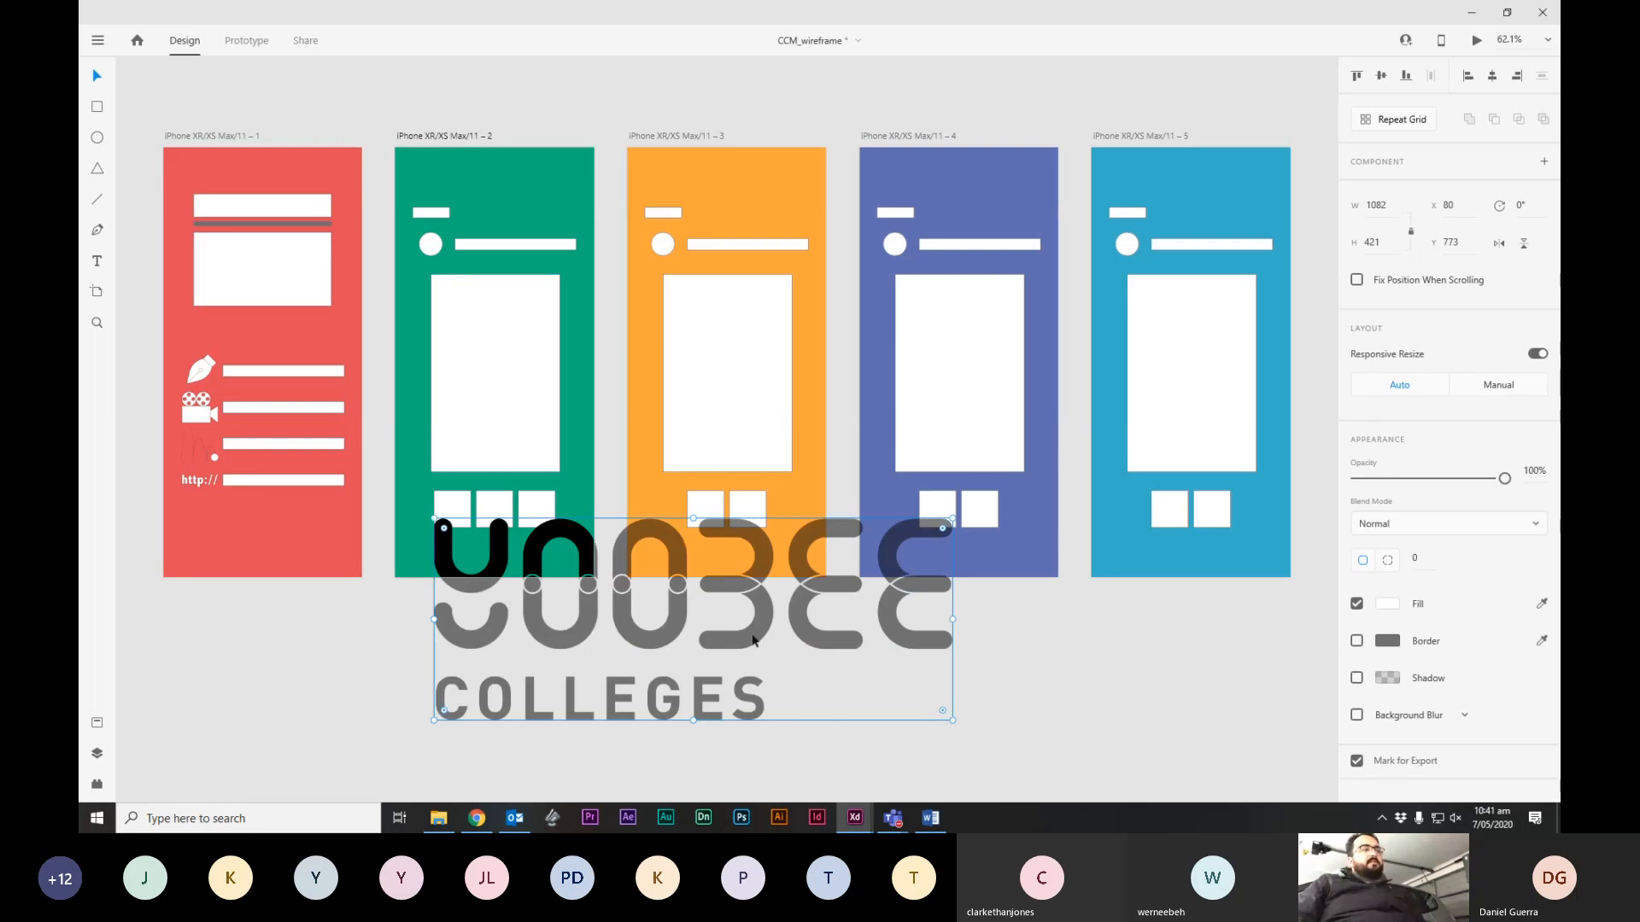
{"action": "left_click_drag", "start_coordinate": [744, 589], "coordinate": [475, 433]}
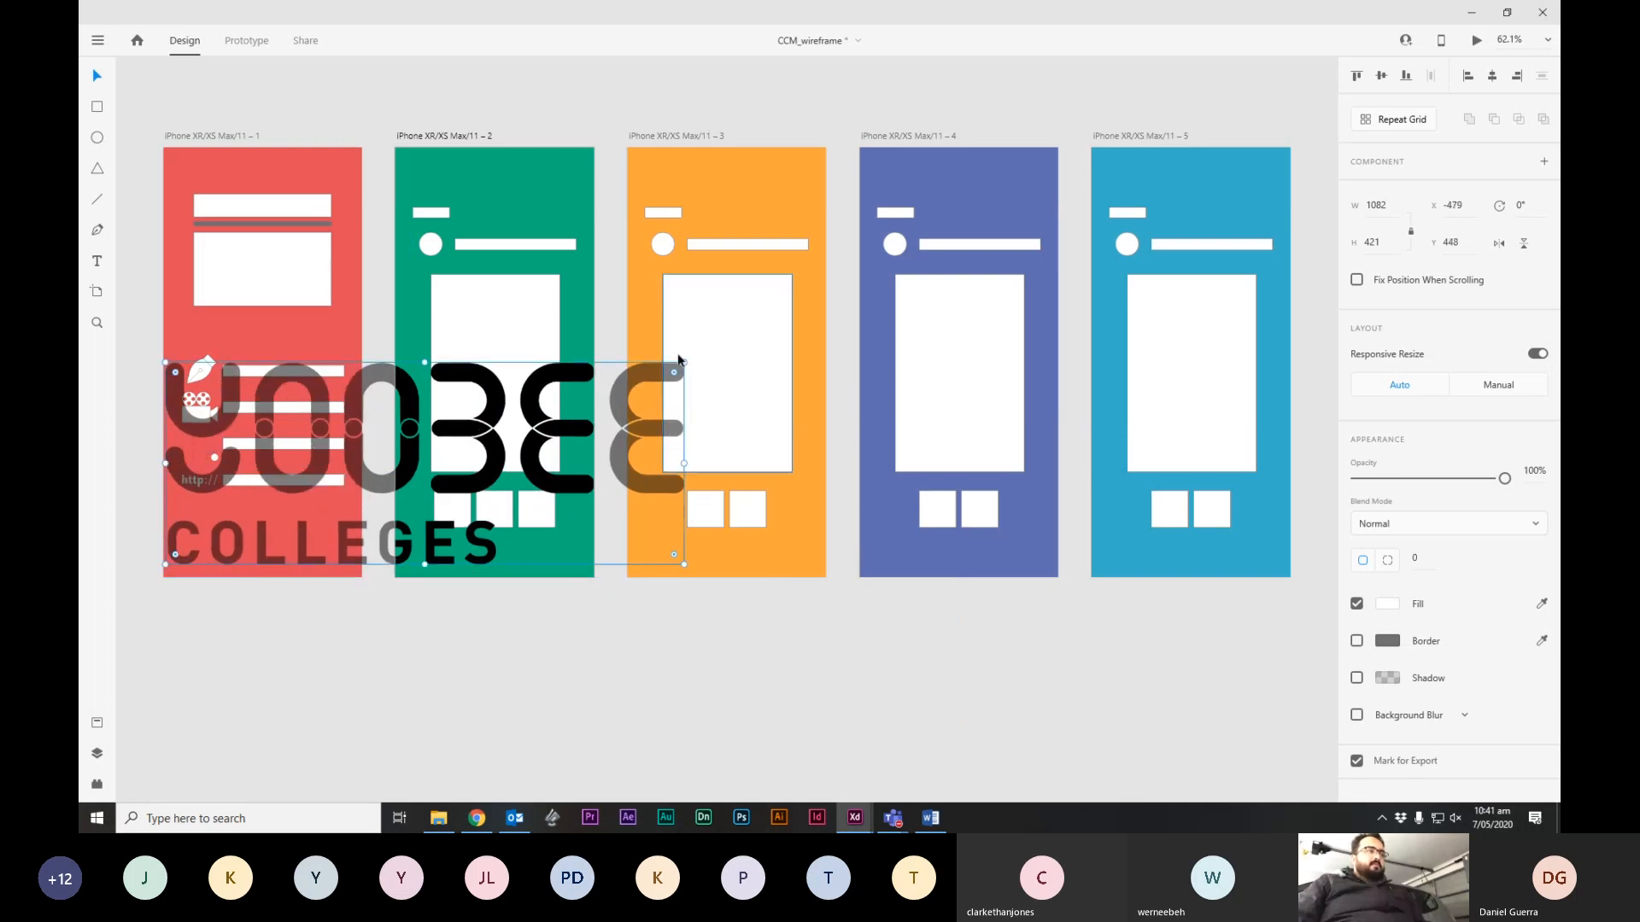
{"action": "left_click_drag", "start_coordinate": [684, 362], "coordinate": [384, 519]}
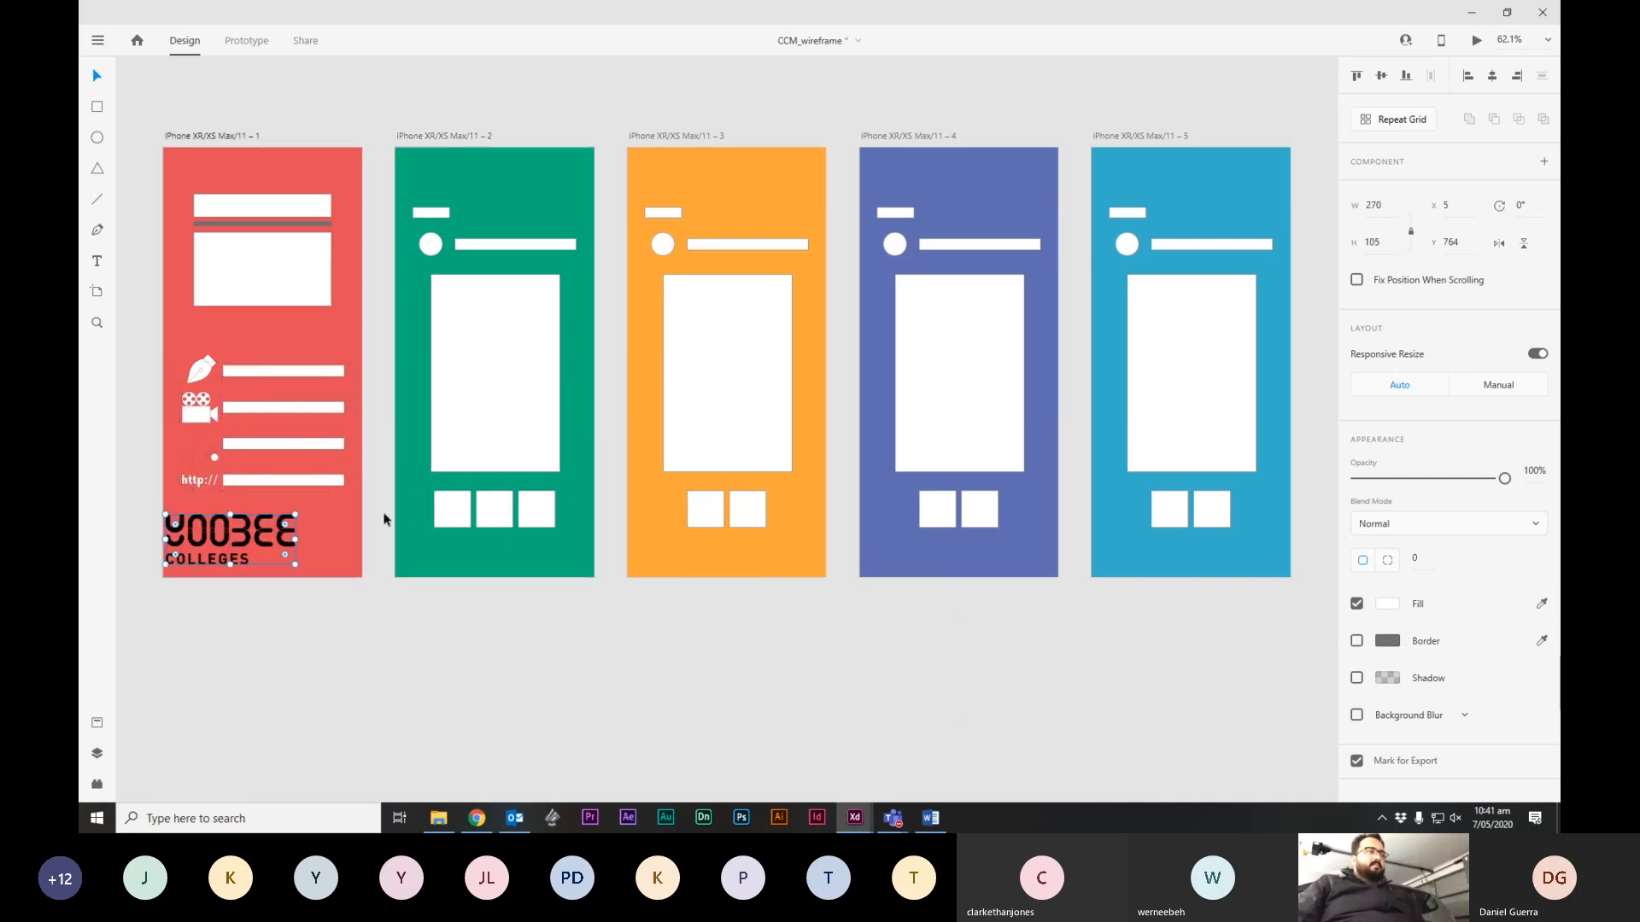
{"action": "mouse_move", "coordinate": [264, 539]}
{"action": "left_mouse_down"}
{"action": "mouse_move", "coordinate": [298, 531]}
{"action": "mouse_move", "coordinate": [267, 526]}
{"action": "mouse_move", "coordinate": [266, 544]}
{"action": "left_mouse_up"}
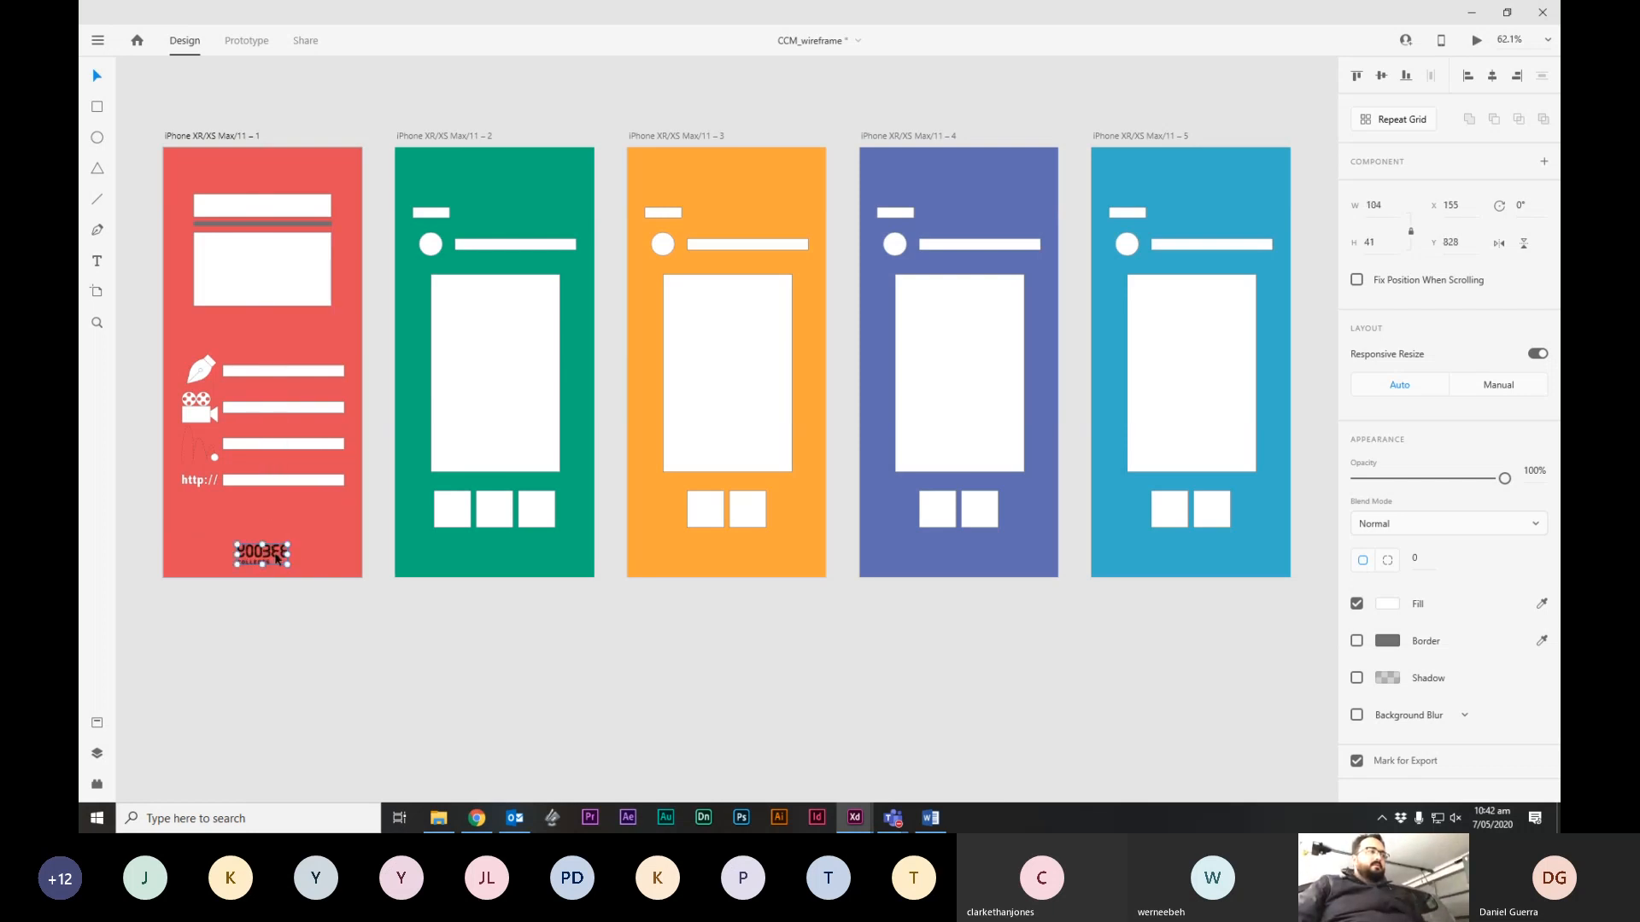
{"action": "left_click", "coordinate": [330, 690]}
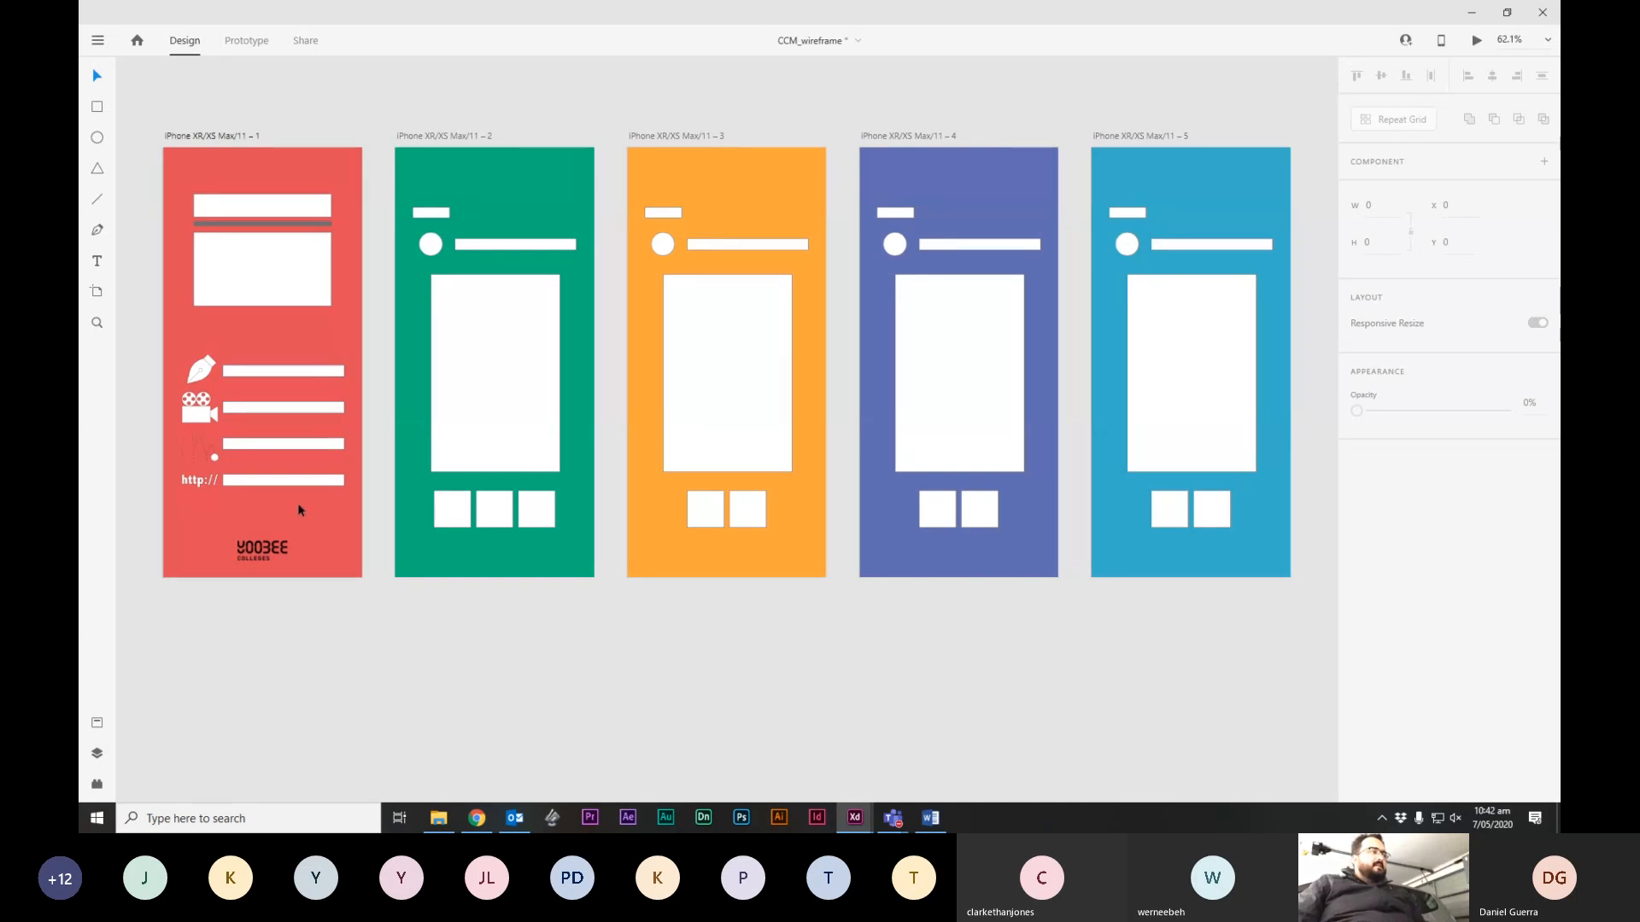
Delete the four white list bars on the first artboard and add a 205 by 55 text box reading "Graphic Design" beside the pen icon.
{"action": "left_click_drag", "start_coordinate": [297, 504], "coordinate": [290, 362]}
{"action": "key", "text": "Delete"}
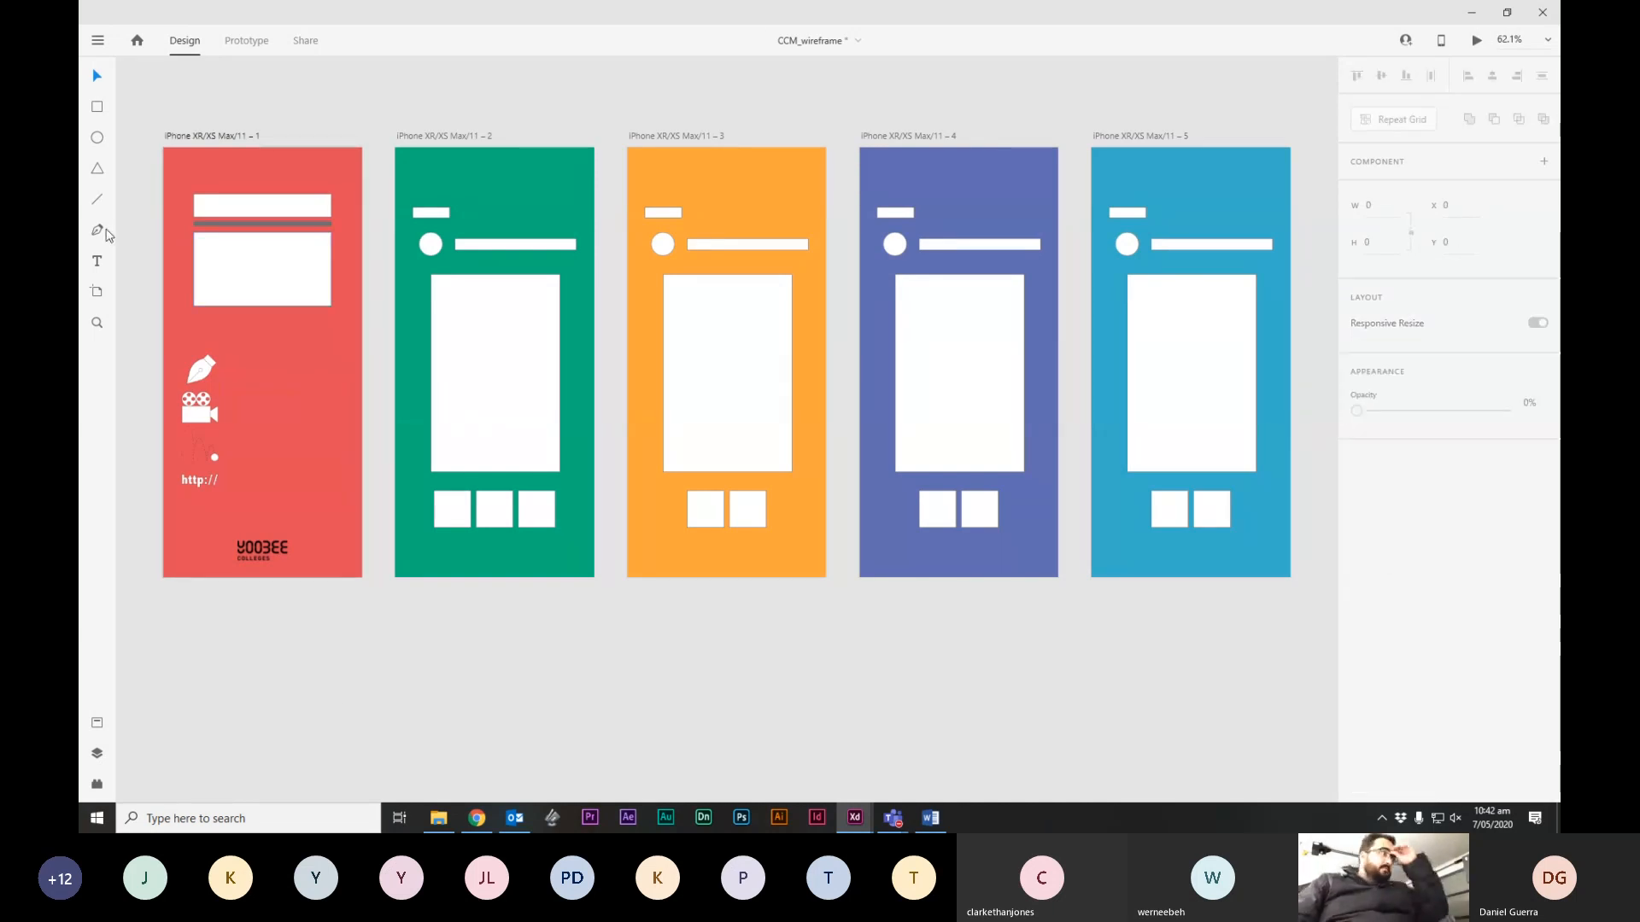
{"action": "left_click", "coordinate": [96, 261]}
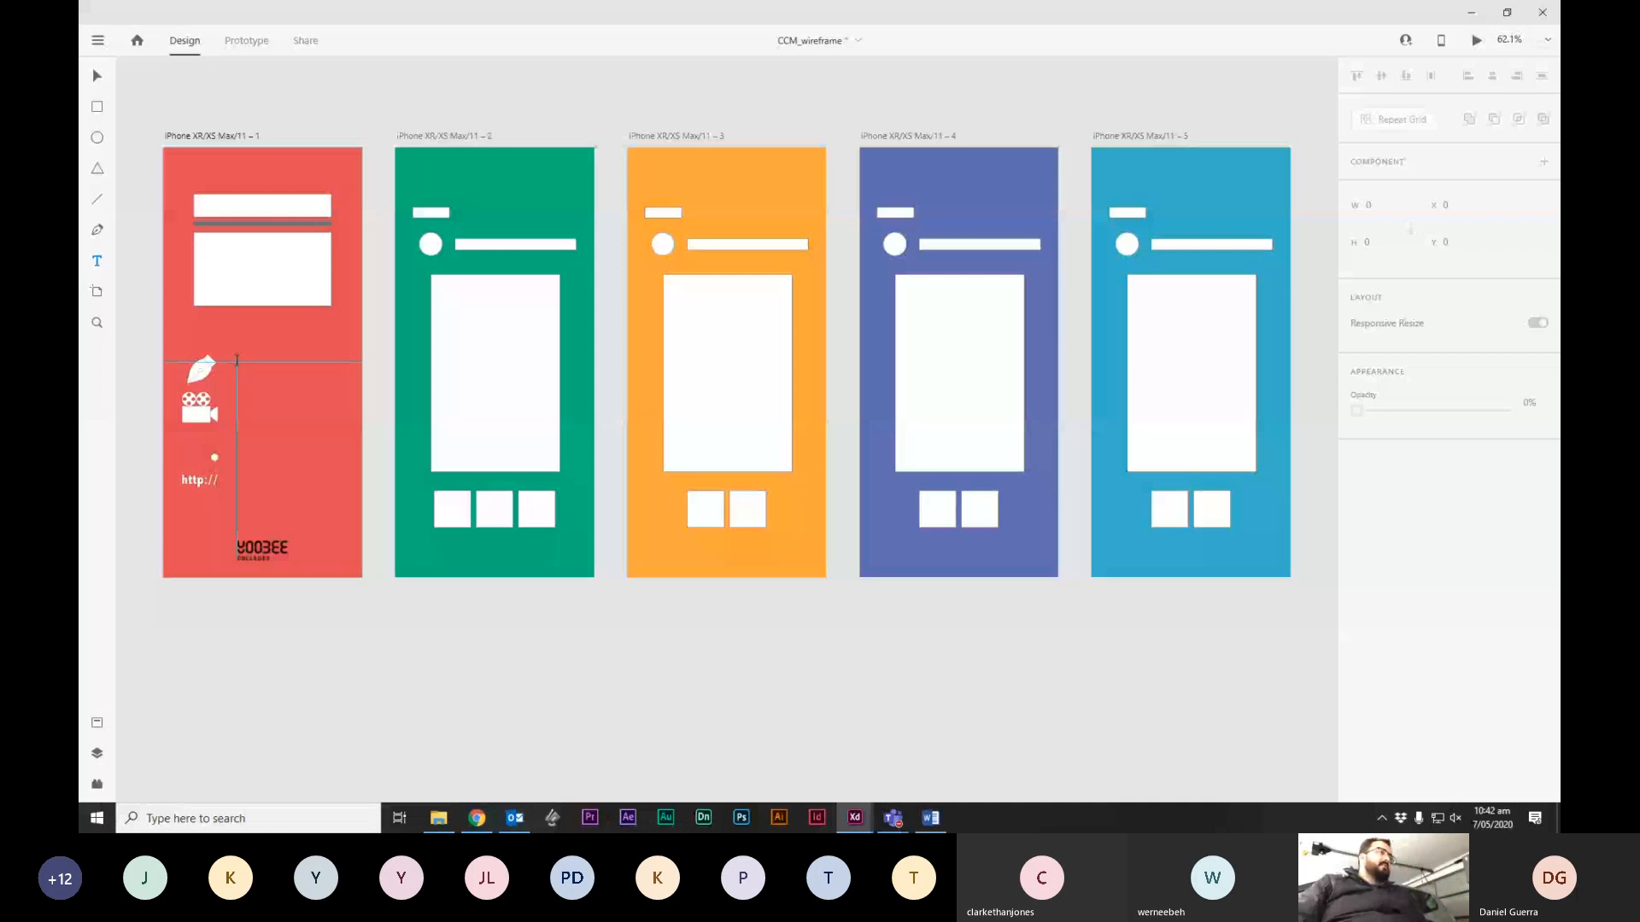
{"action": "left_click", "coordinate": [247, 368]}
{"action": "left_click_drag", "start_coordinate": [251, 374], "coordinate": [338, 388]}
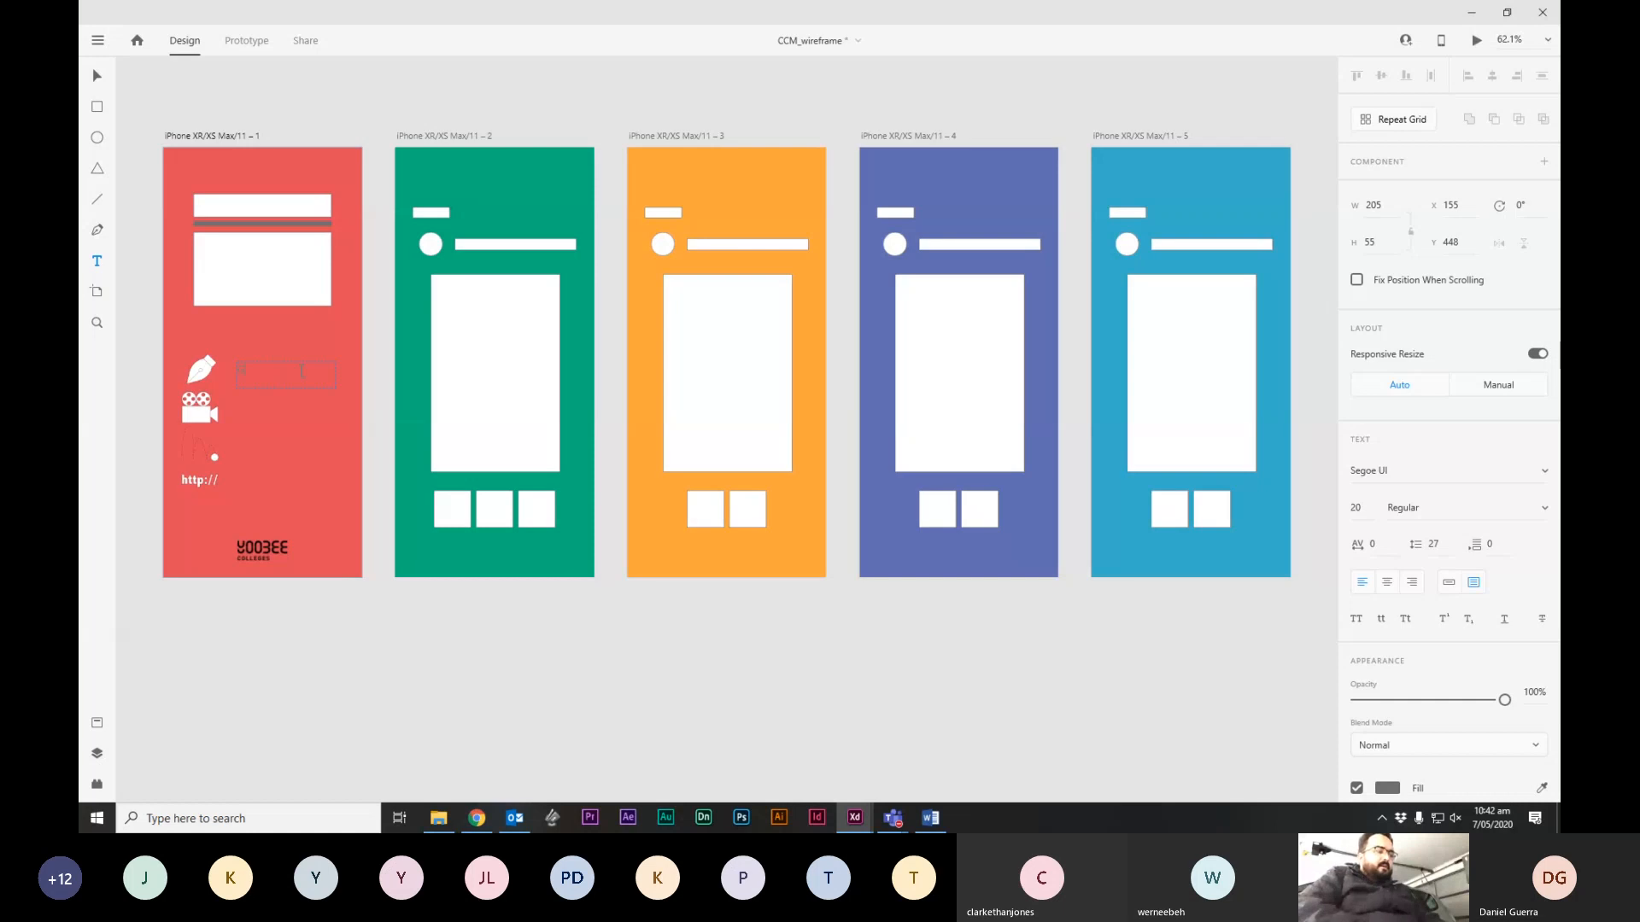
{"action": "type", "text": "Graphic Design"}
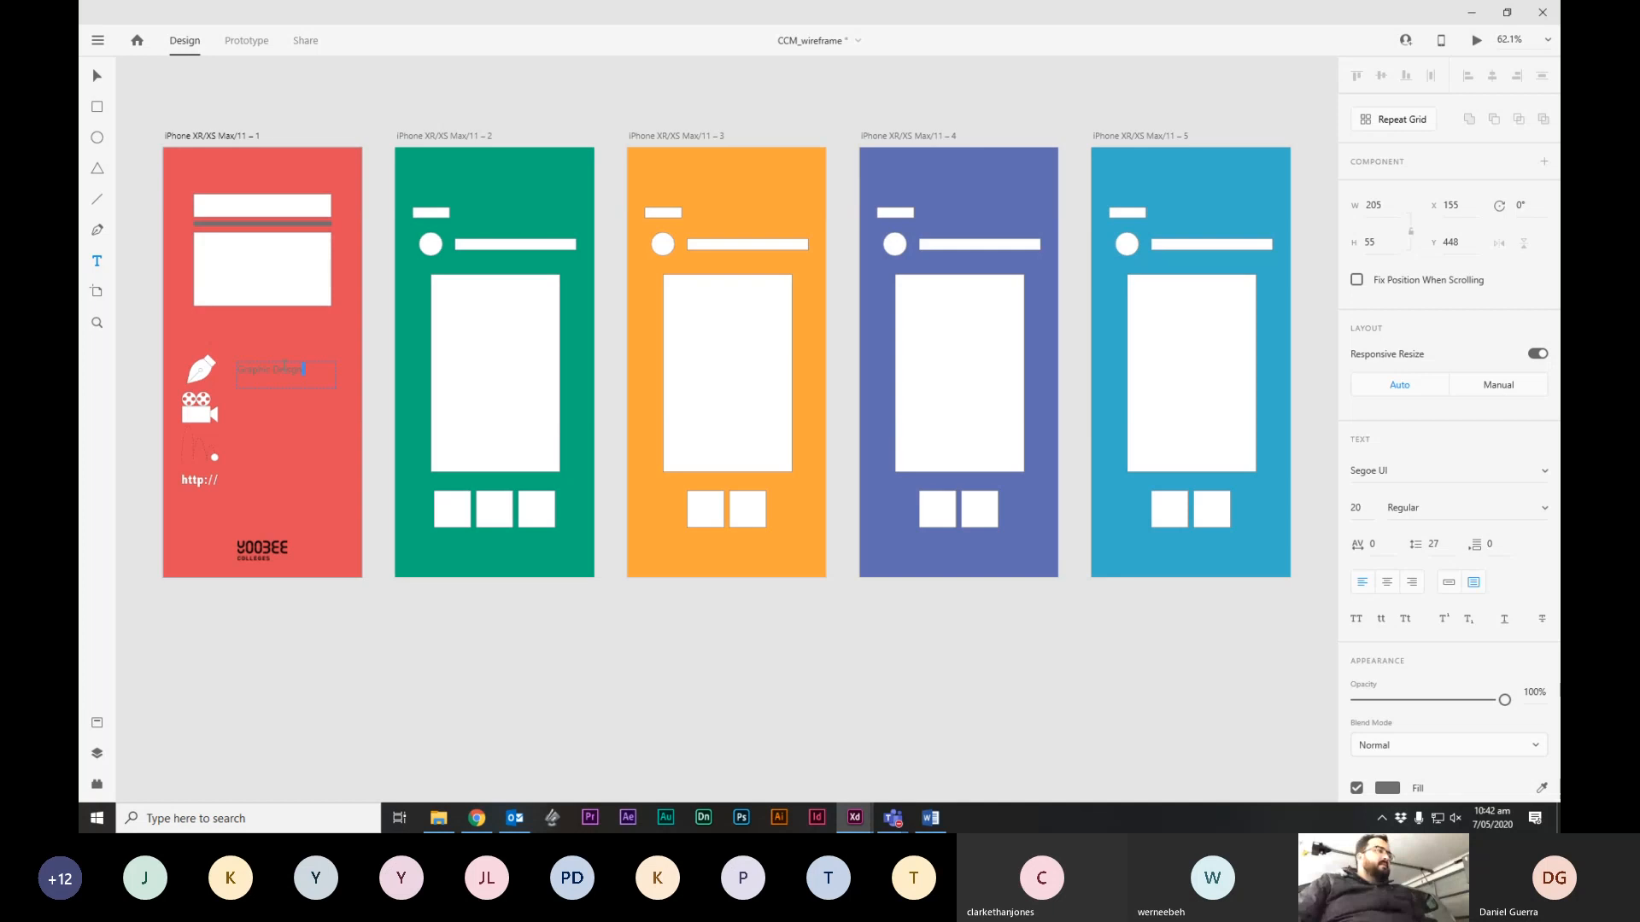
Set the new label's text fill to white #FFFFFF and correct its spelling to "Graphic Design".
{"action": "left_click_drag", "start_coordinate": [285, 367], "coordinate": [232, 368]}
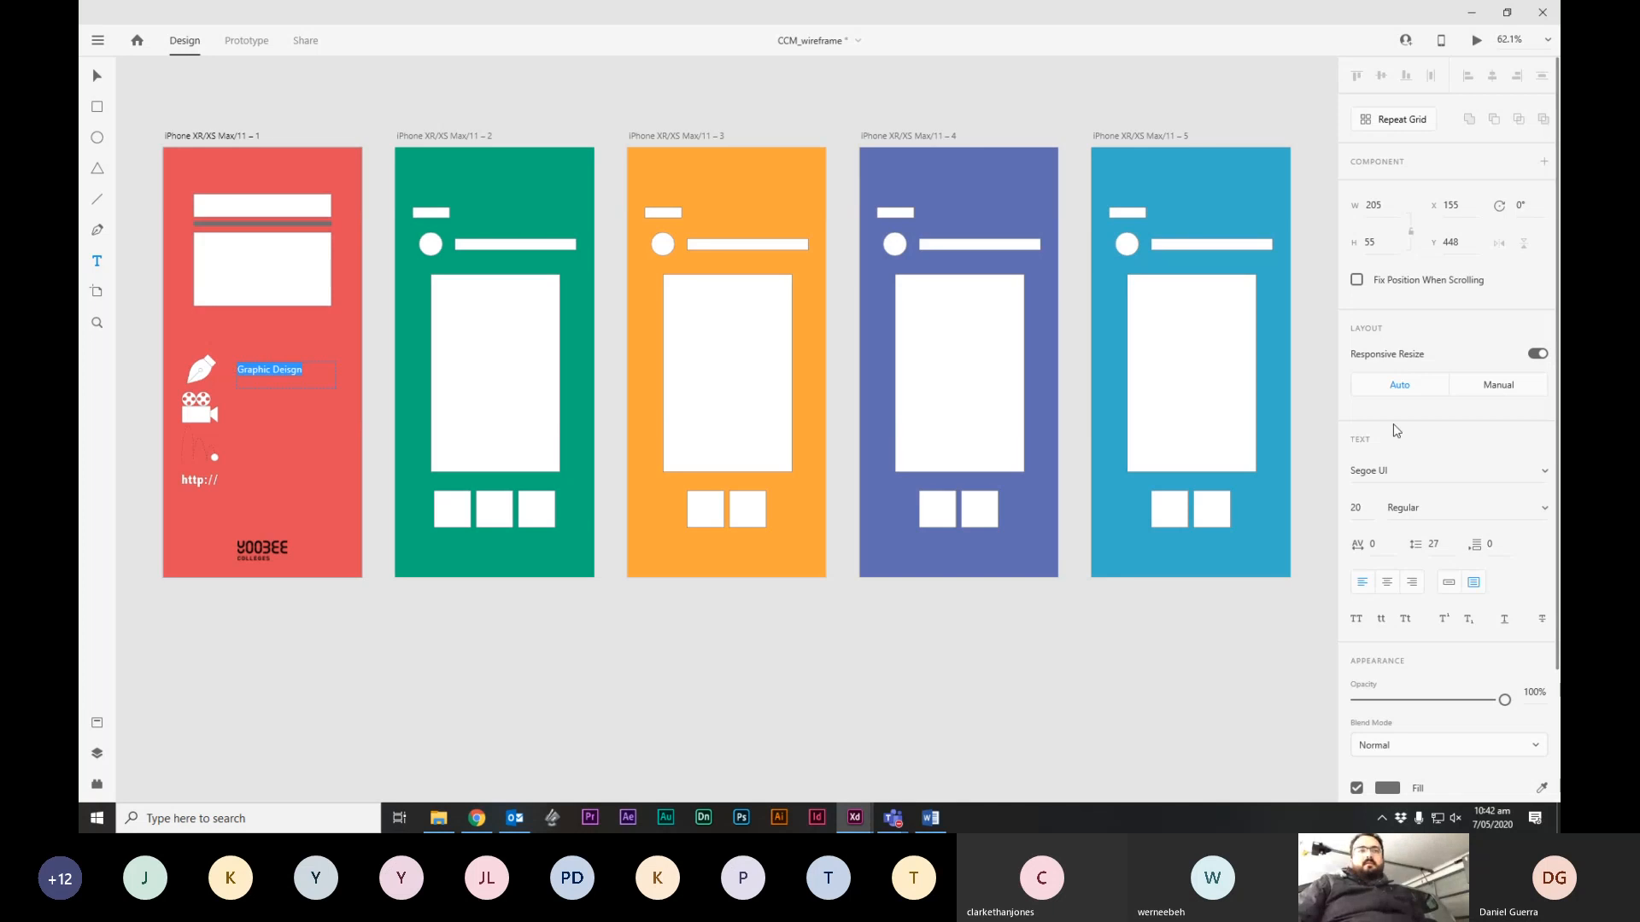
{"action": "scroll", "coordinate": [1397, 748], "scroll_direction": "down", "scroll_amount": 2}
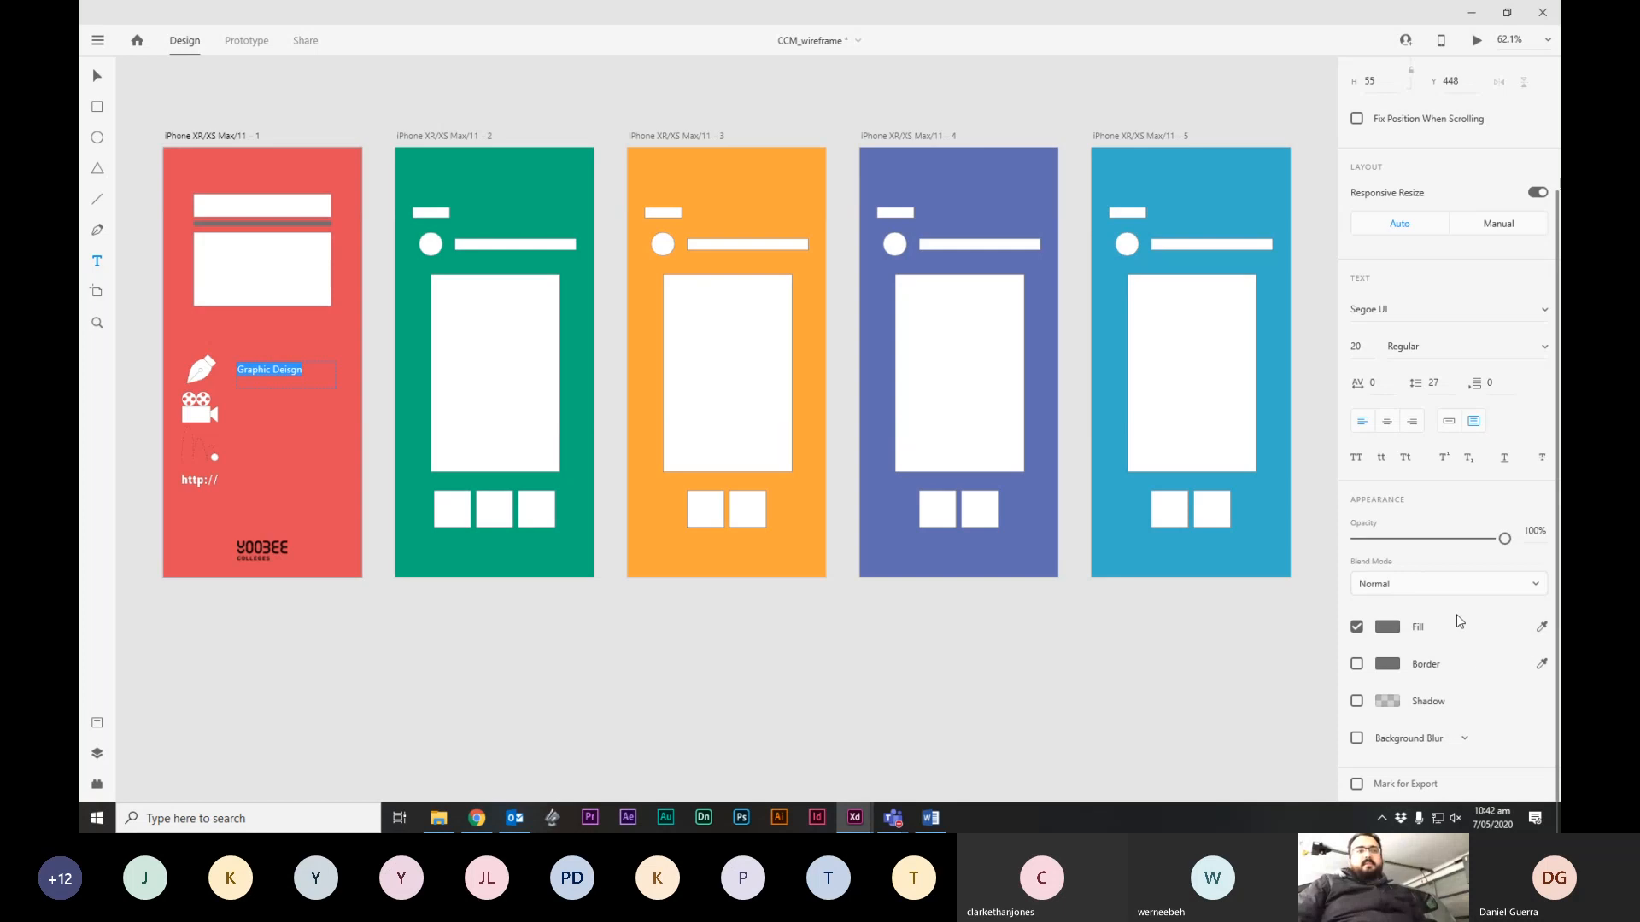
{"action": "left_click", "coordinate": [1388, 629]}
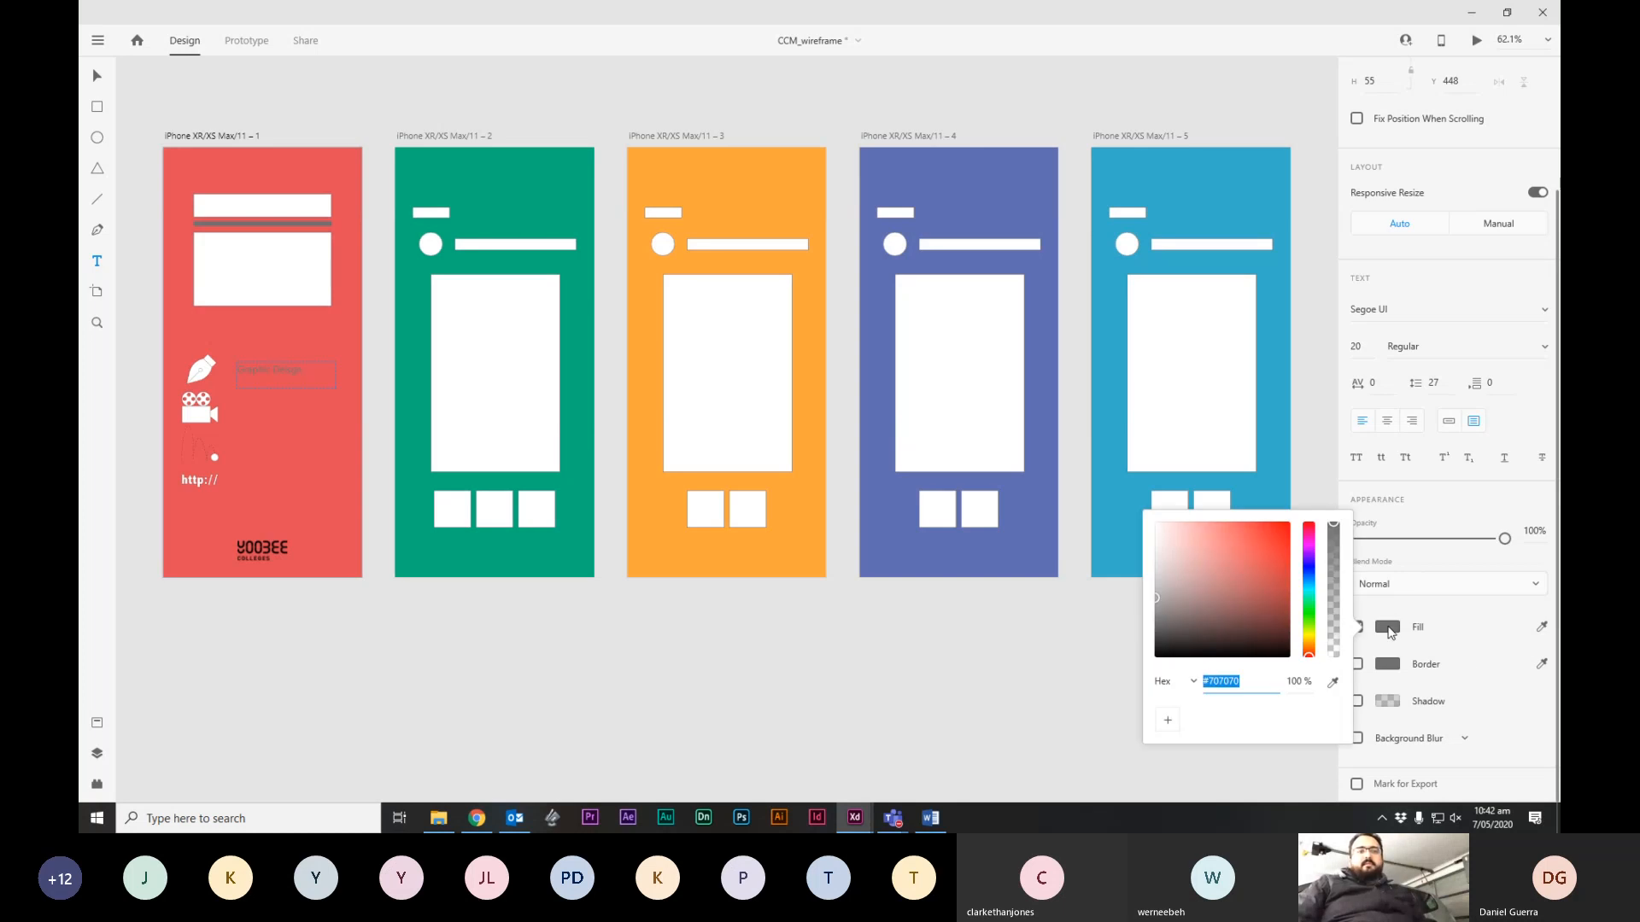
{"action": "left_click_drag", "start_coordinate": [1200, 576], "coordinate": [1119, 515]}
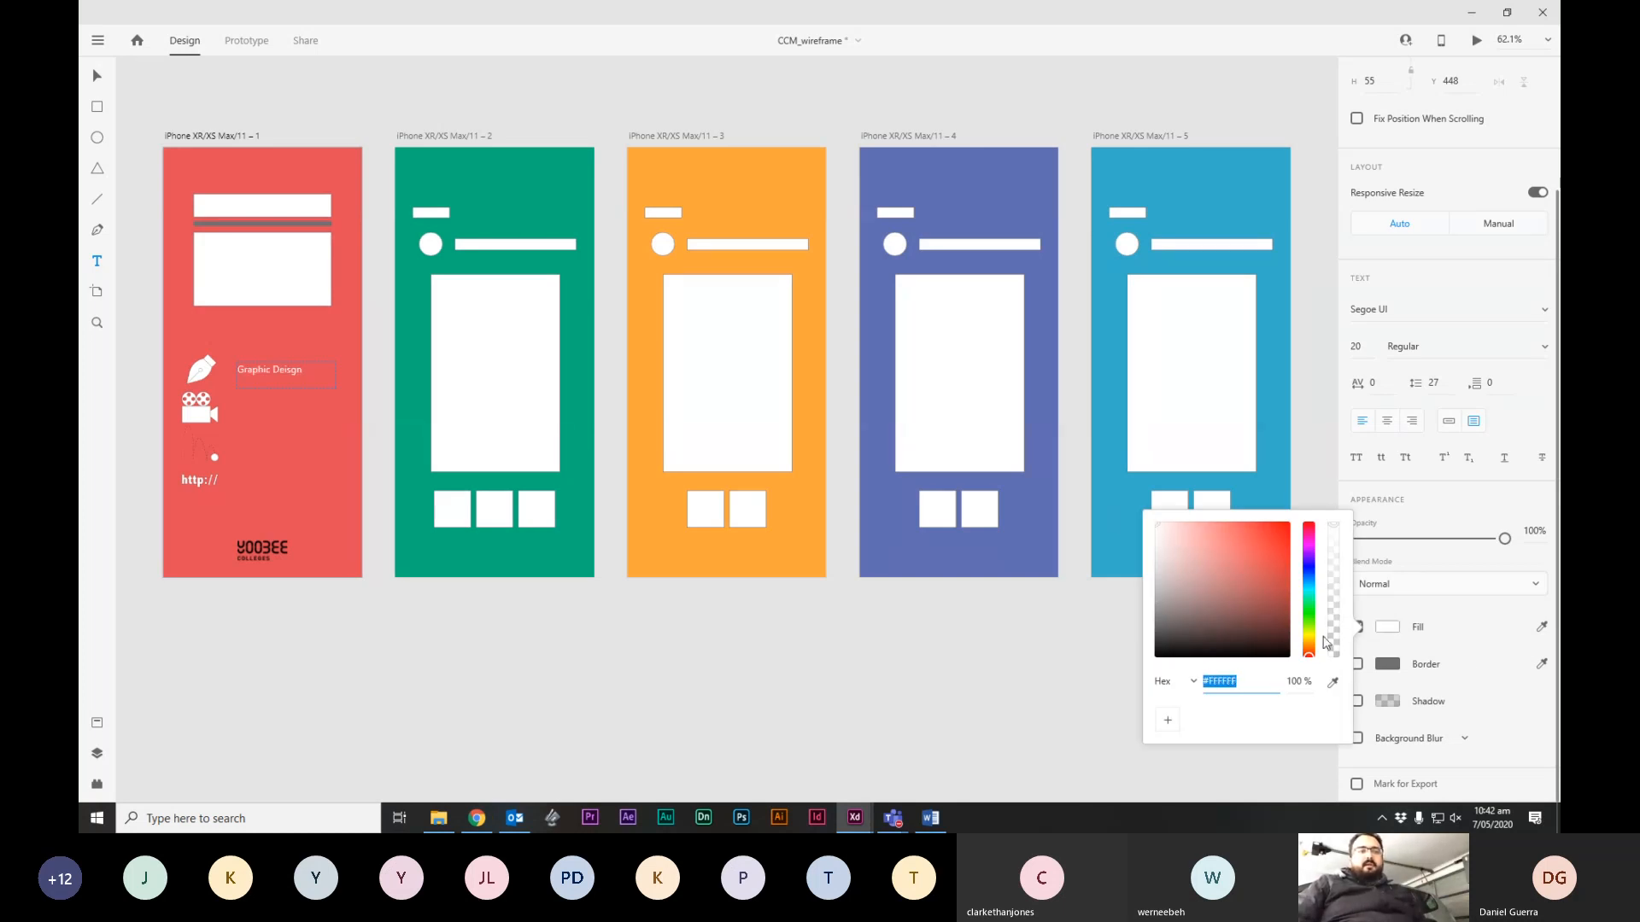
{"action": "left_click", "coordinate": [1440, 662]}
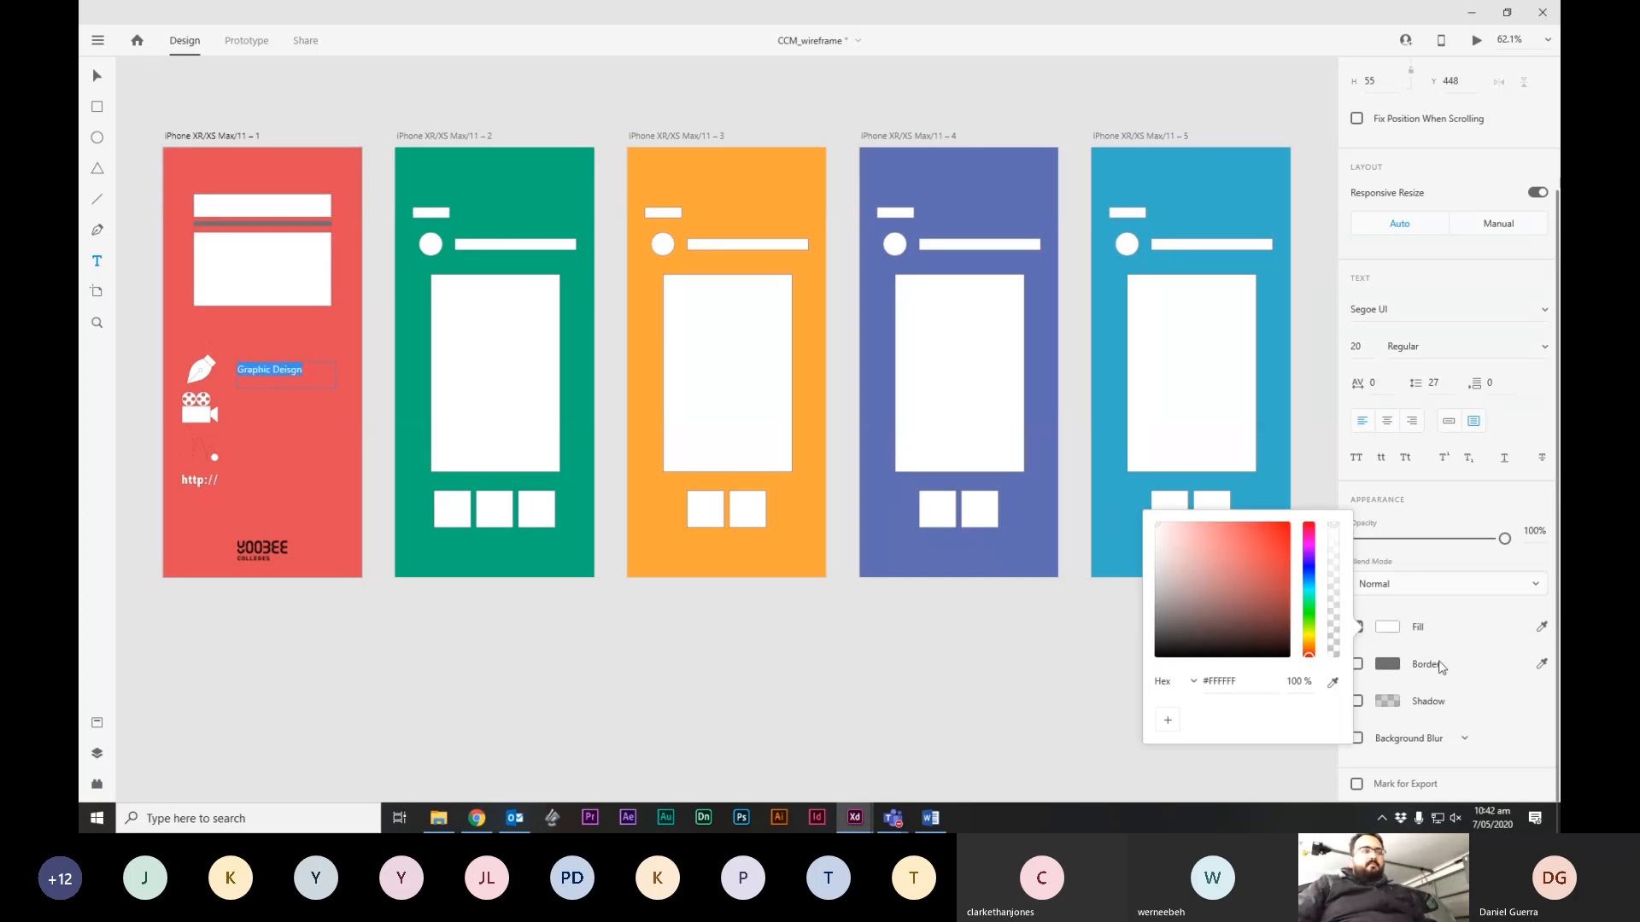
{"action": "left_click", "coordinate": [984, 673]}
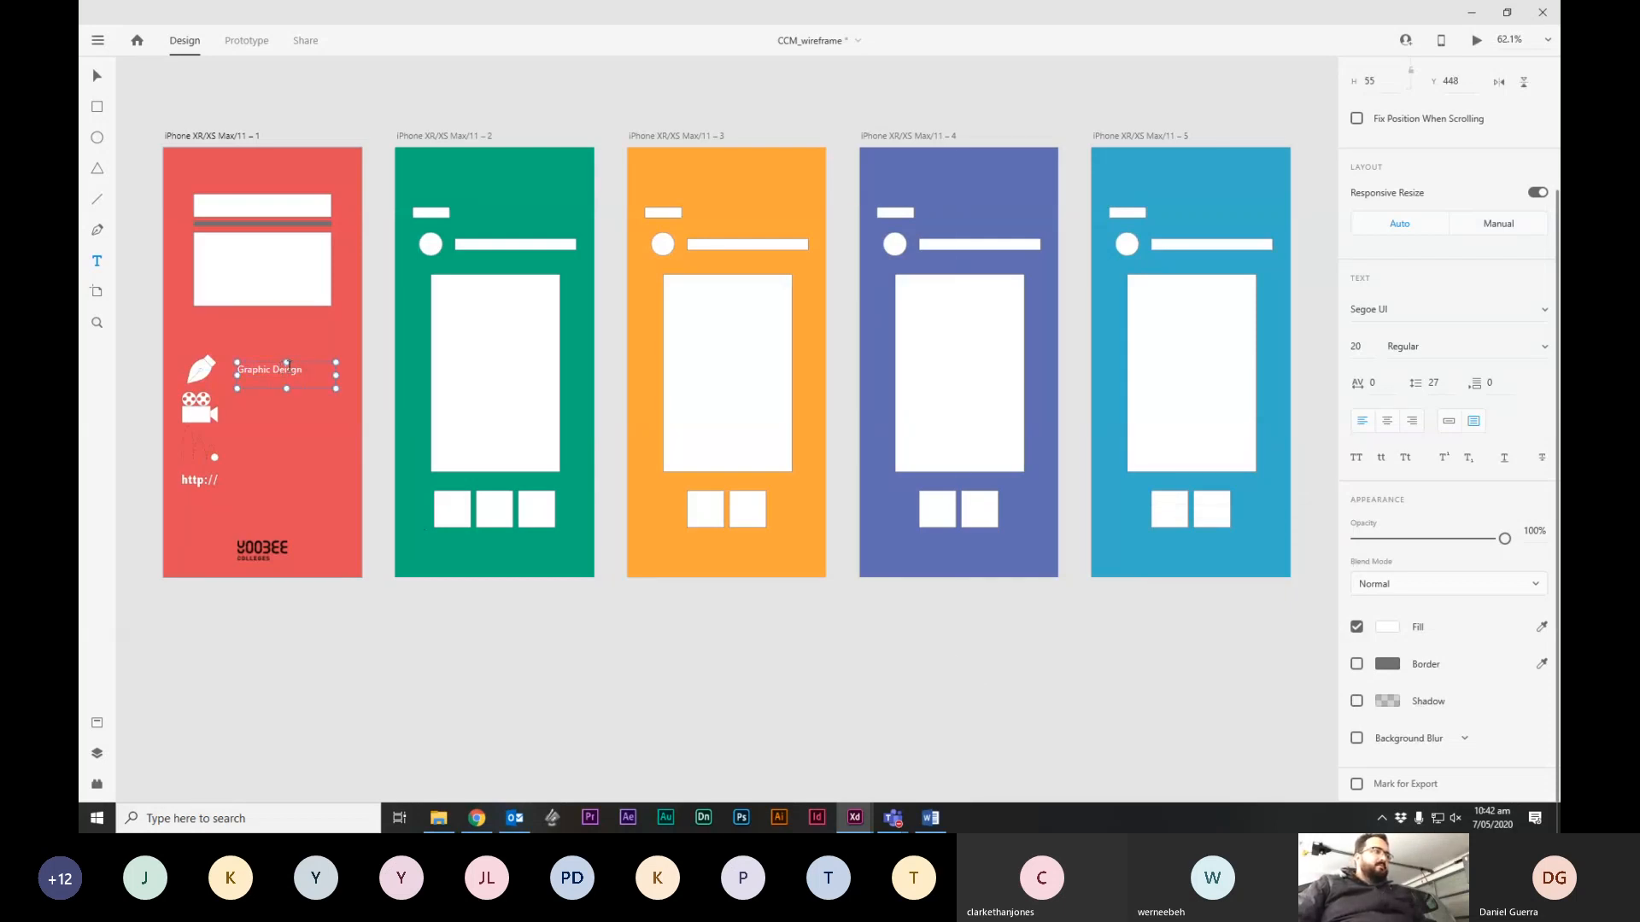
{"action": "type", "text": "Design"}
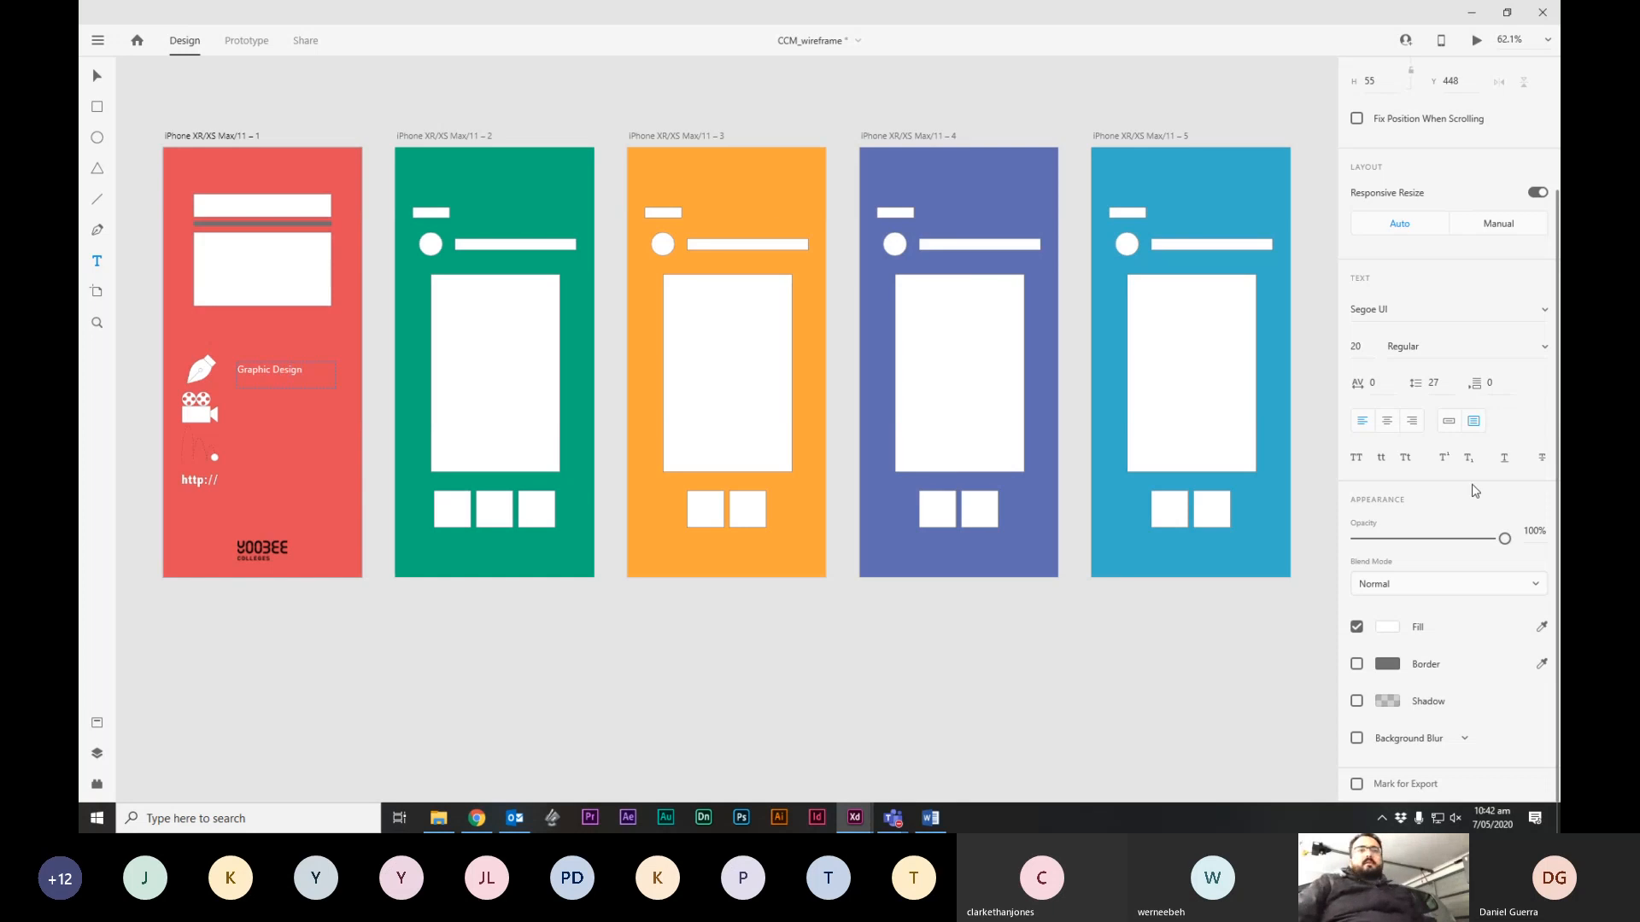
{"action": "left_click", "coordinate": [1454, 583]}
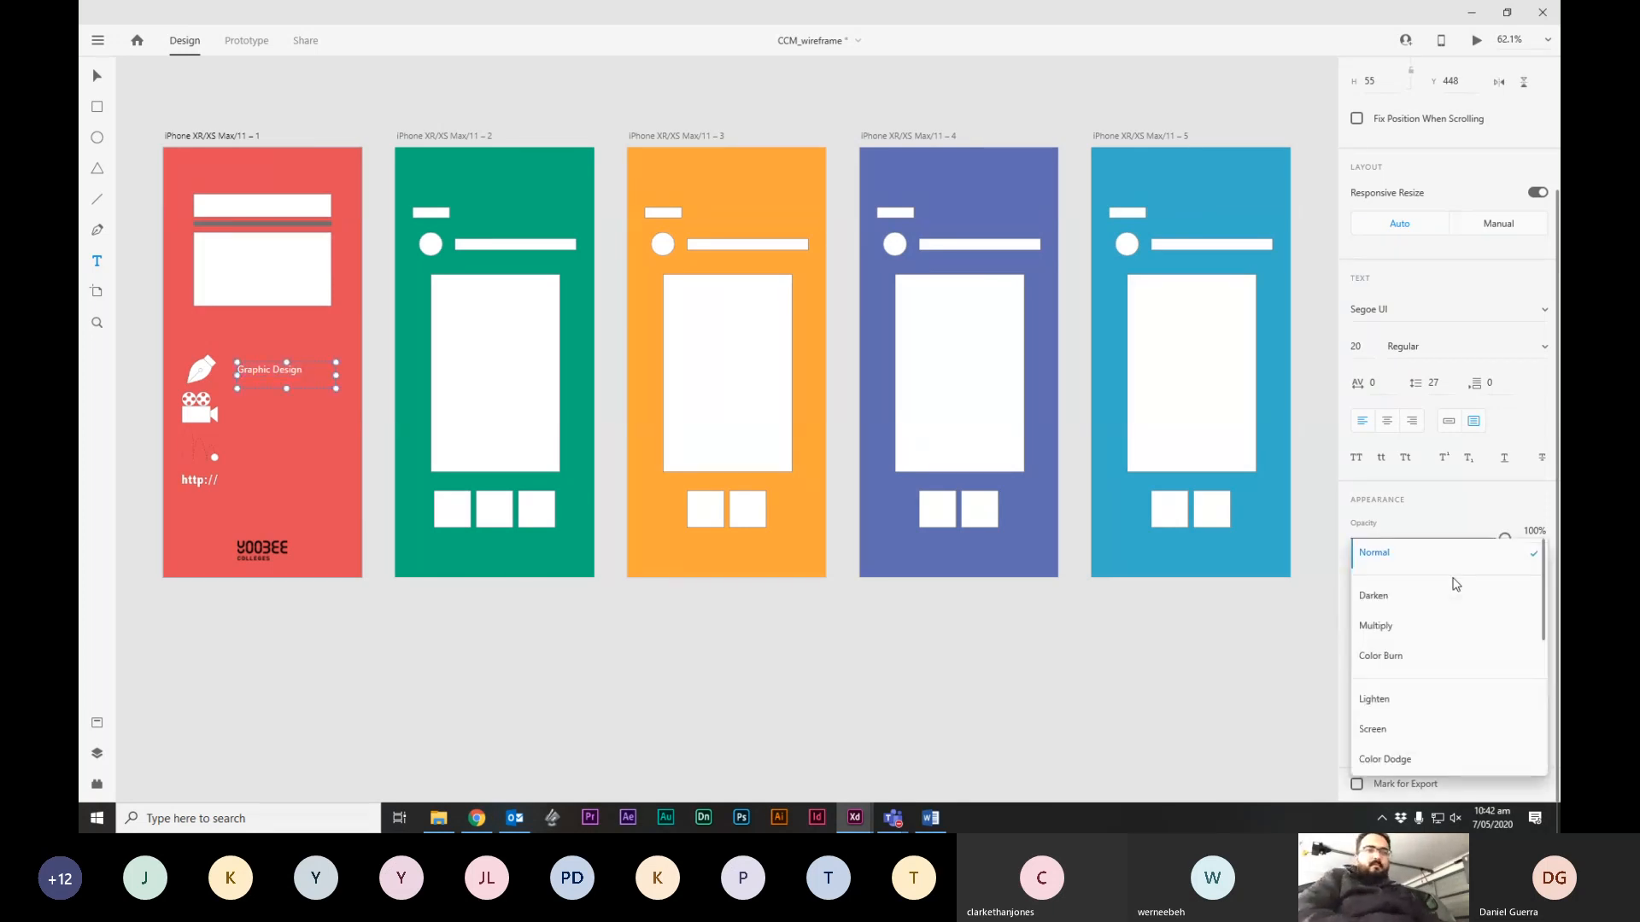
{"action": "left_click", "coordinate": [1456, 584]}
{"action": "key", "text": "ctrl+z"}
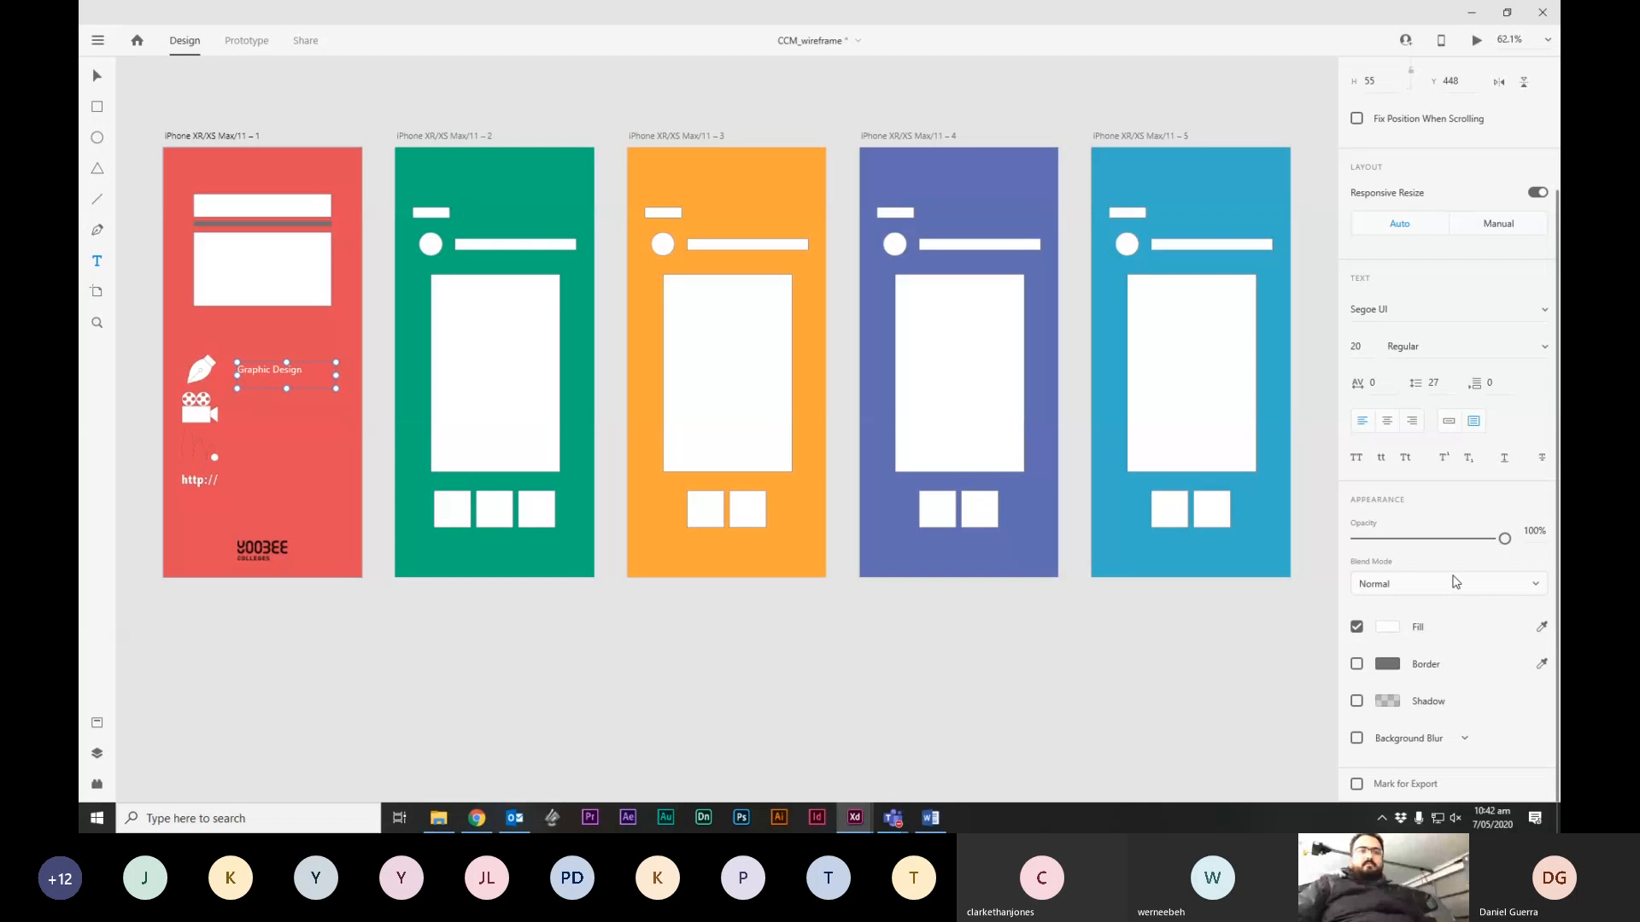
Set the Graphic Design label's font to Montserrat SemiBold.
{"action": "left_click", "coordinate": [1420, 308]}
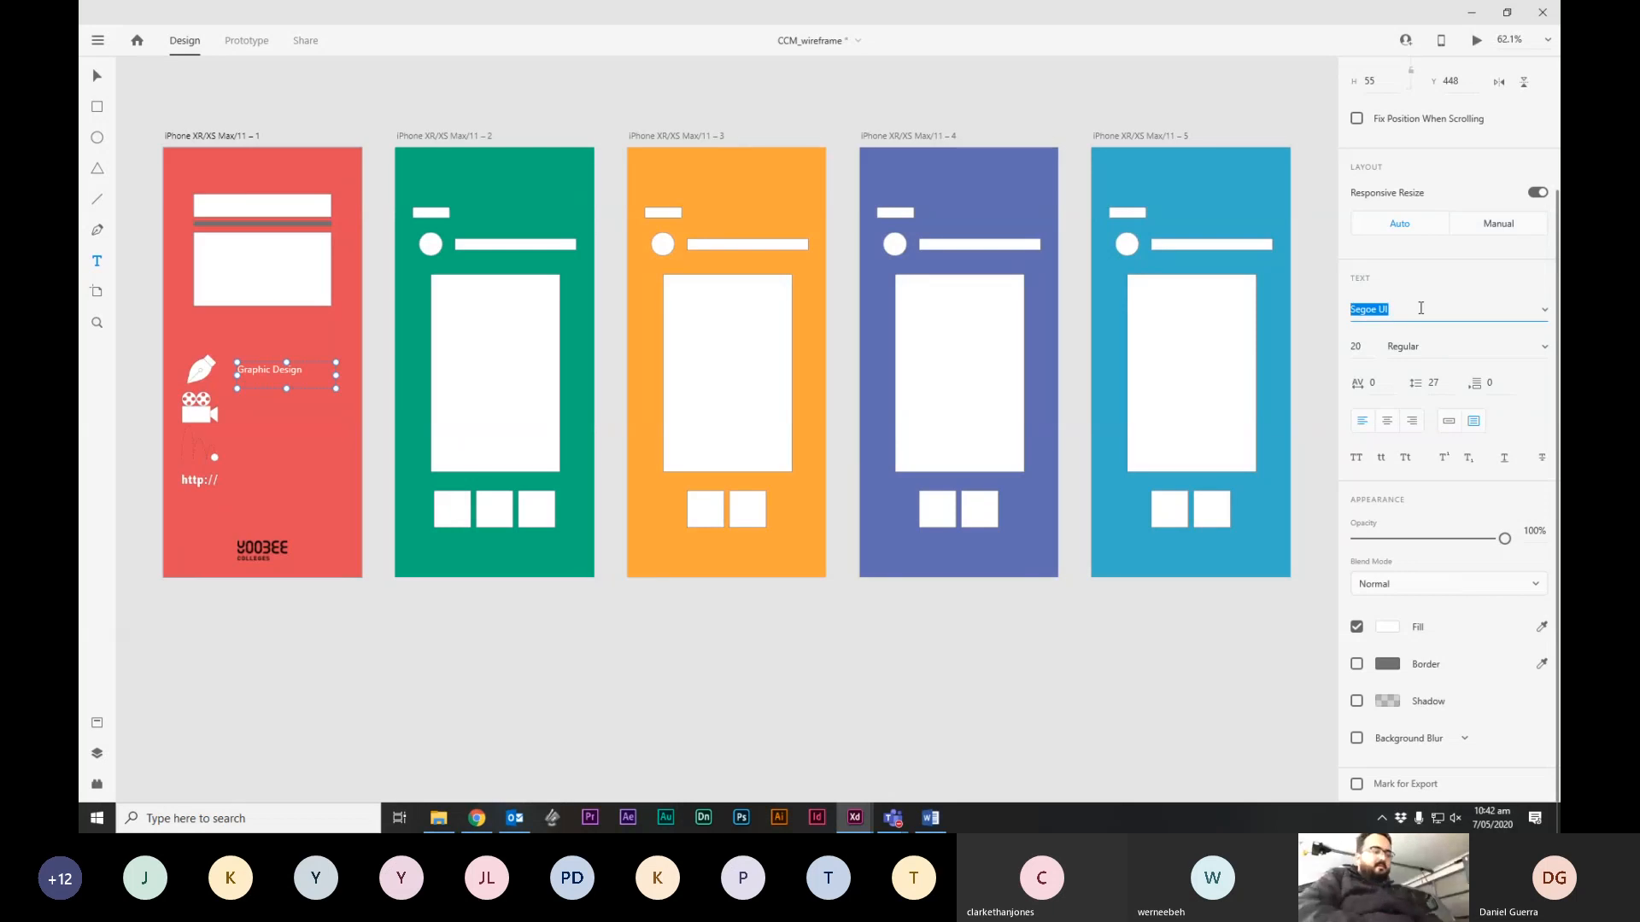
{"action": "type", "text": "Montserrat"}
{"action": "key", "text": "Return"}
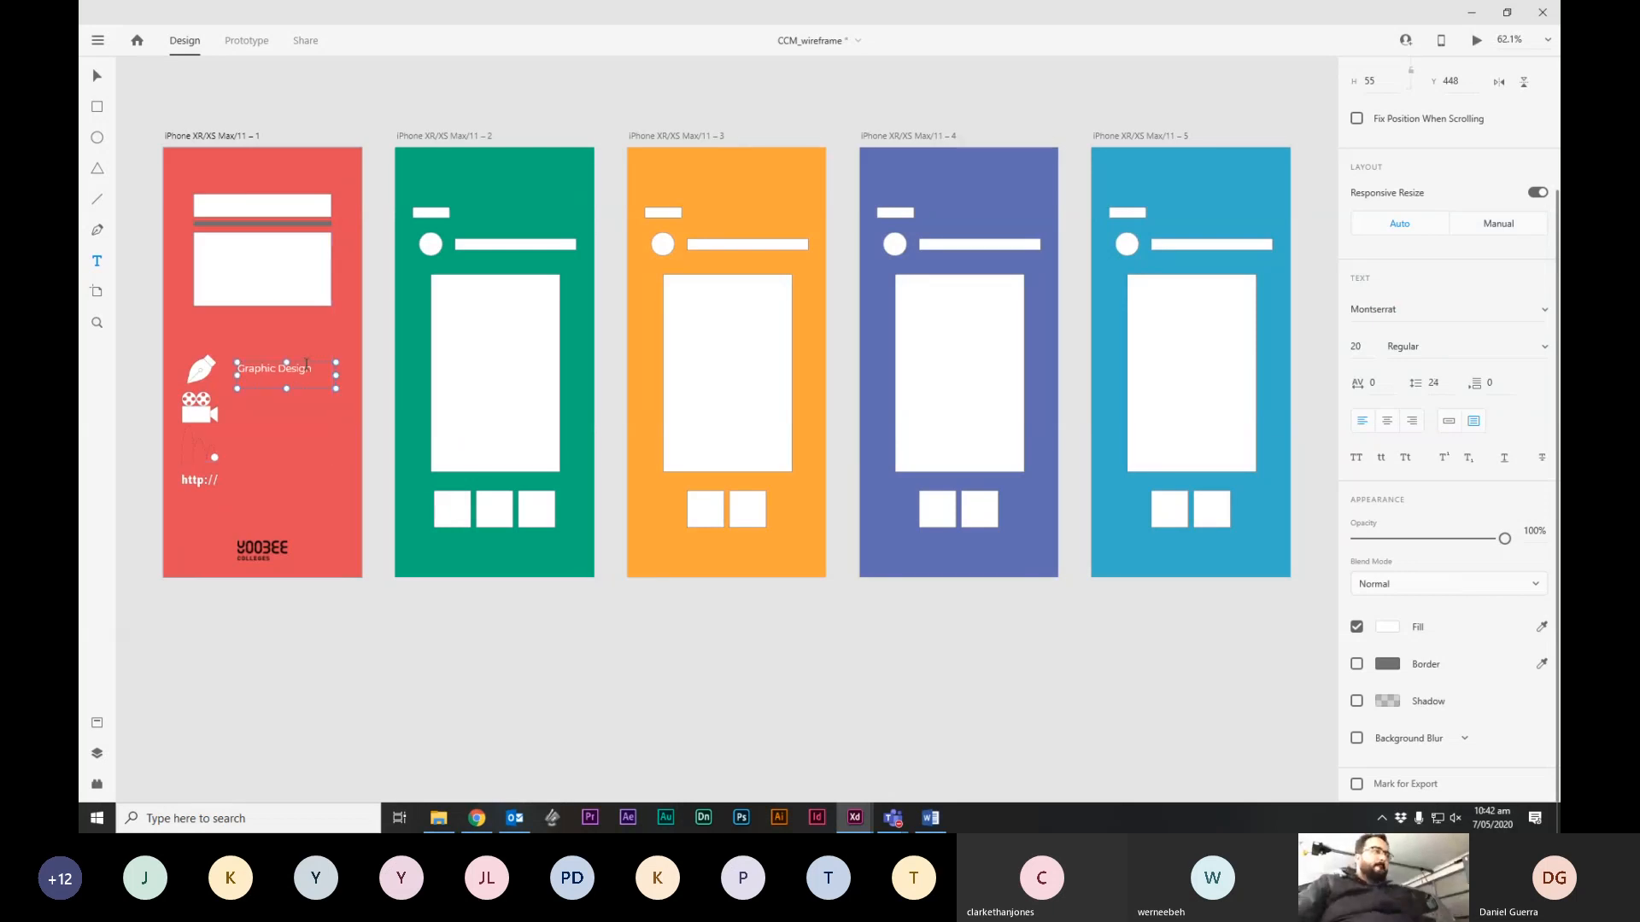
{"action": "left_click", "coordinate": [1447, 353]}
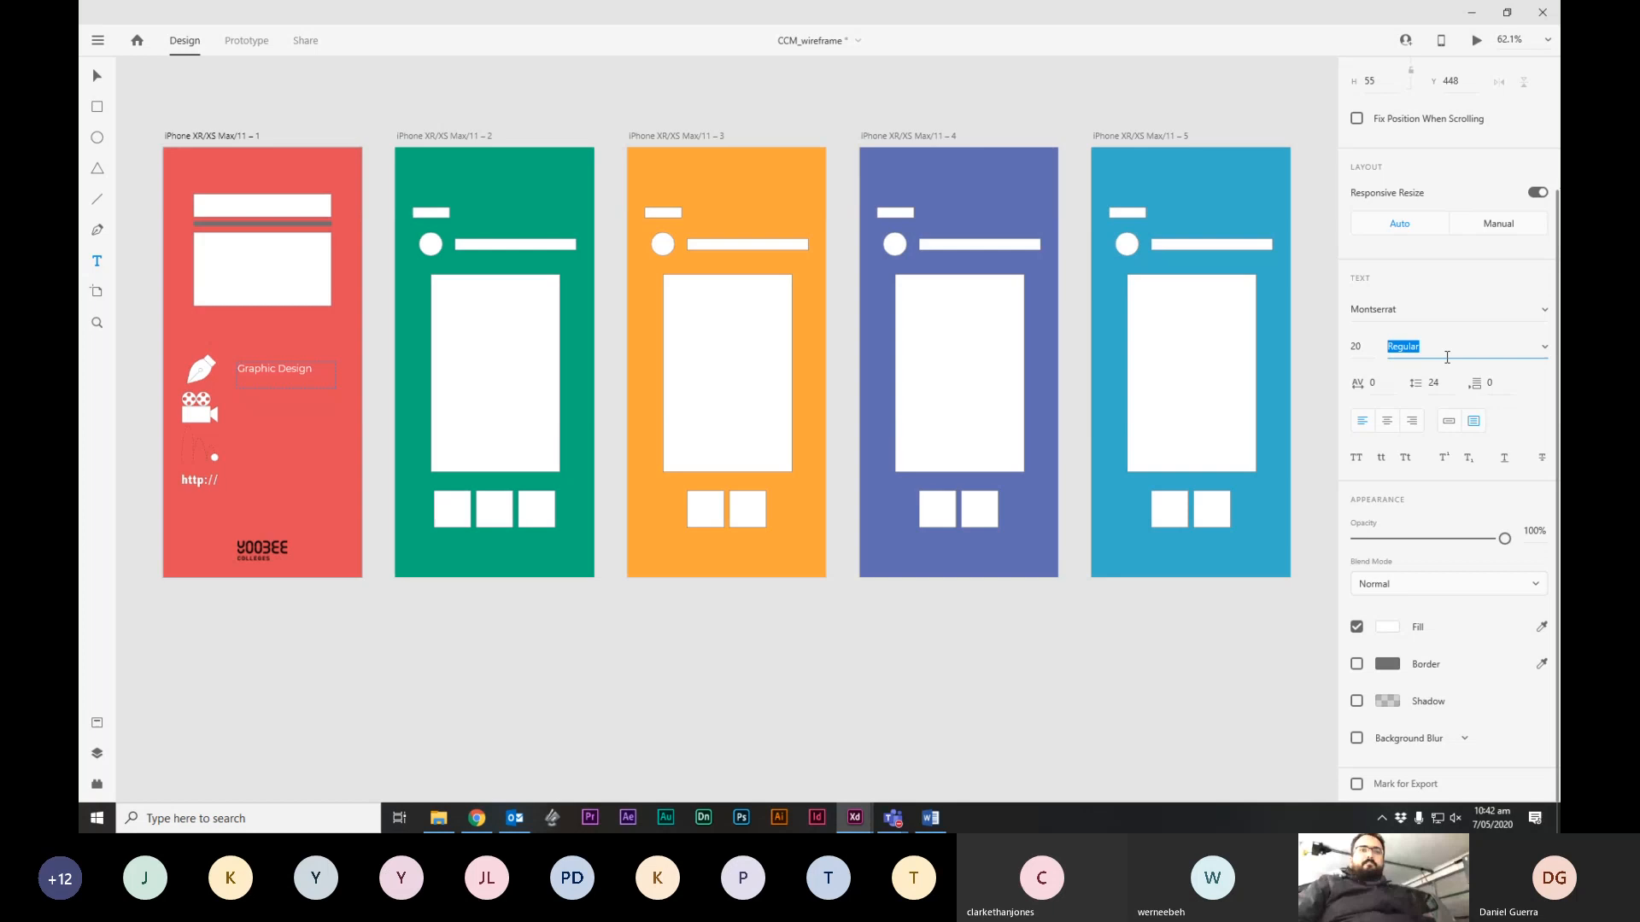
{"action": "left_click", "coordinate": [1544, 346]}
{"action": "left_click", "coordinate": [1496, 471]}
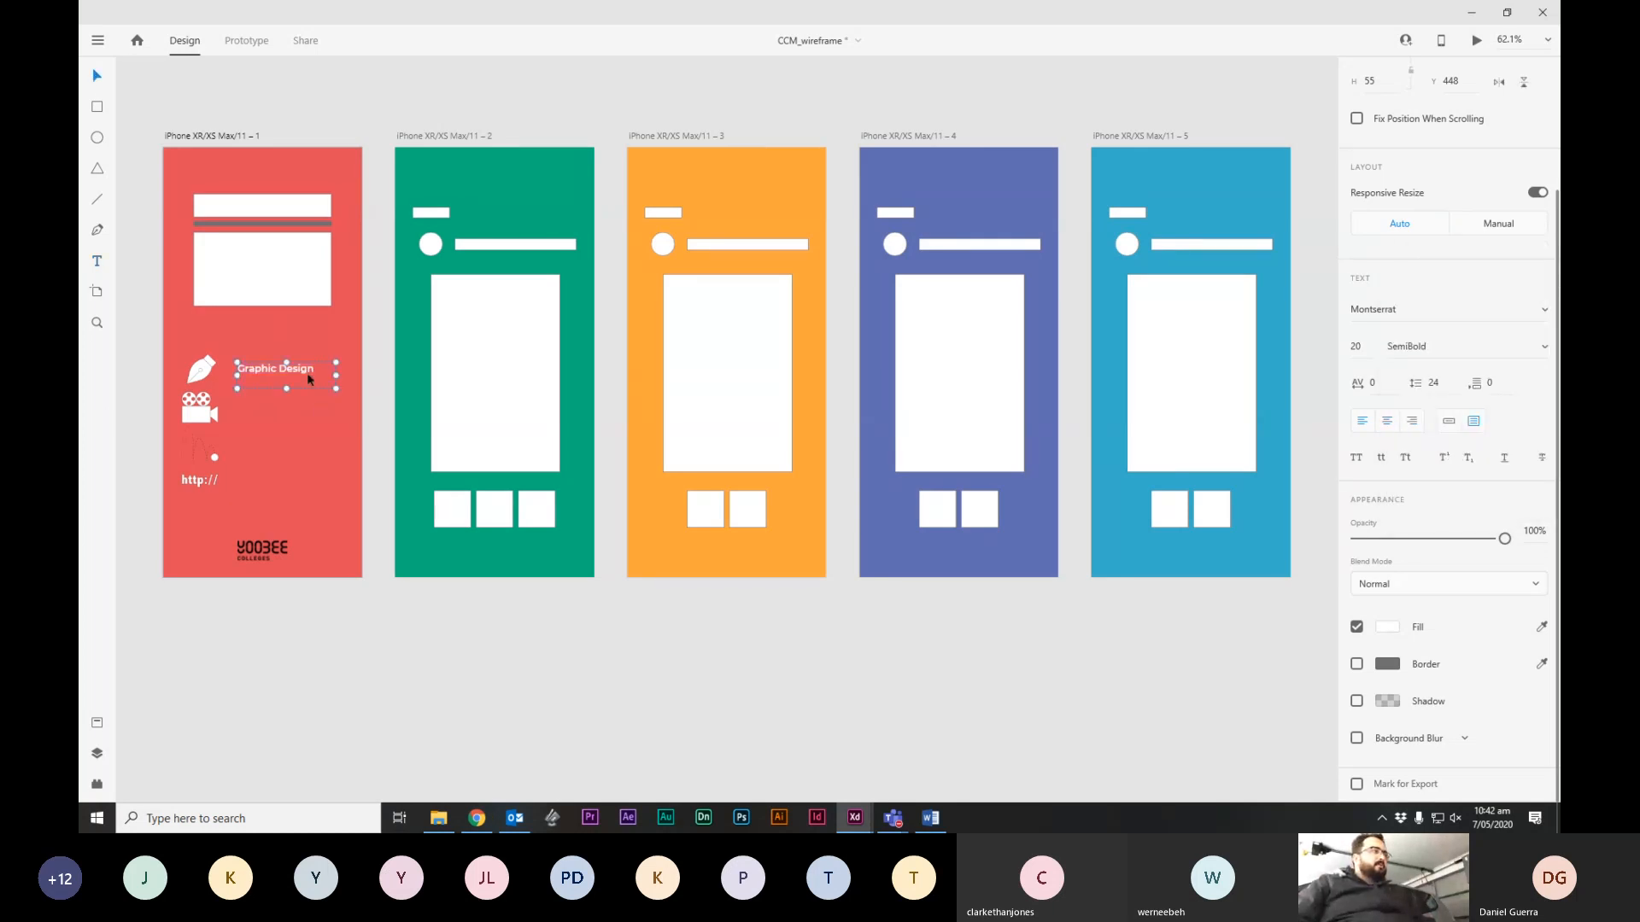
Show the layout grid and fit the Graphic Design text box to its columns at 251 by 28, X 124.78.
{"action": "left_click_drag", "start_coordinate": [287, 378], "coordinate": [313, 372]}
{"action": "right_click", "coordinate": [307, 338]}
{"action": "left_click", "coordinate": [367, 469]}
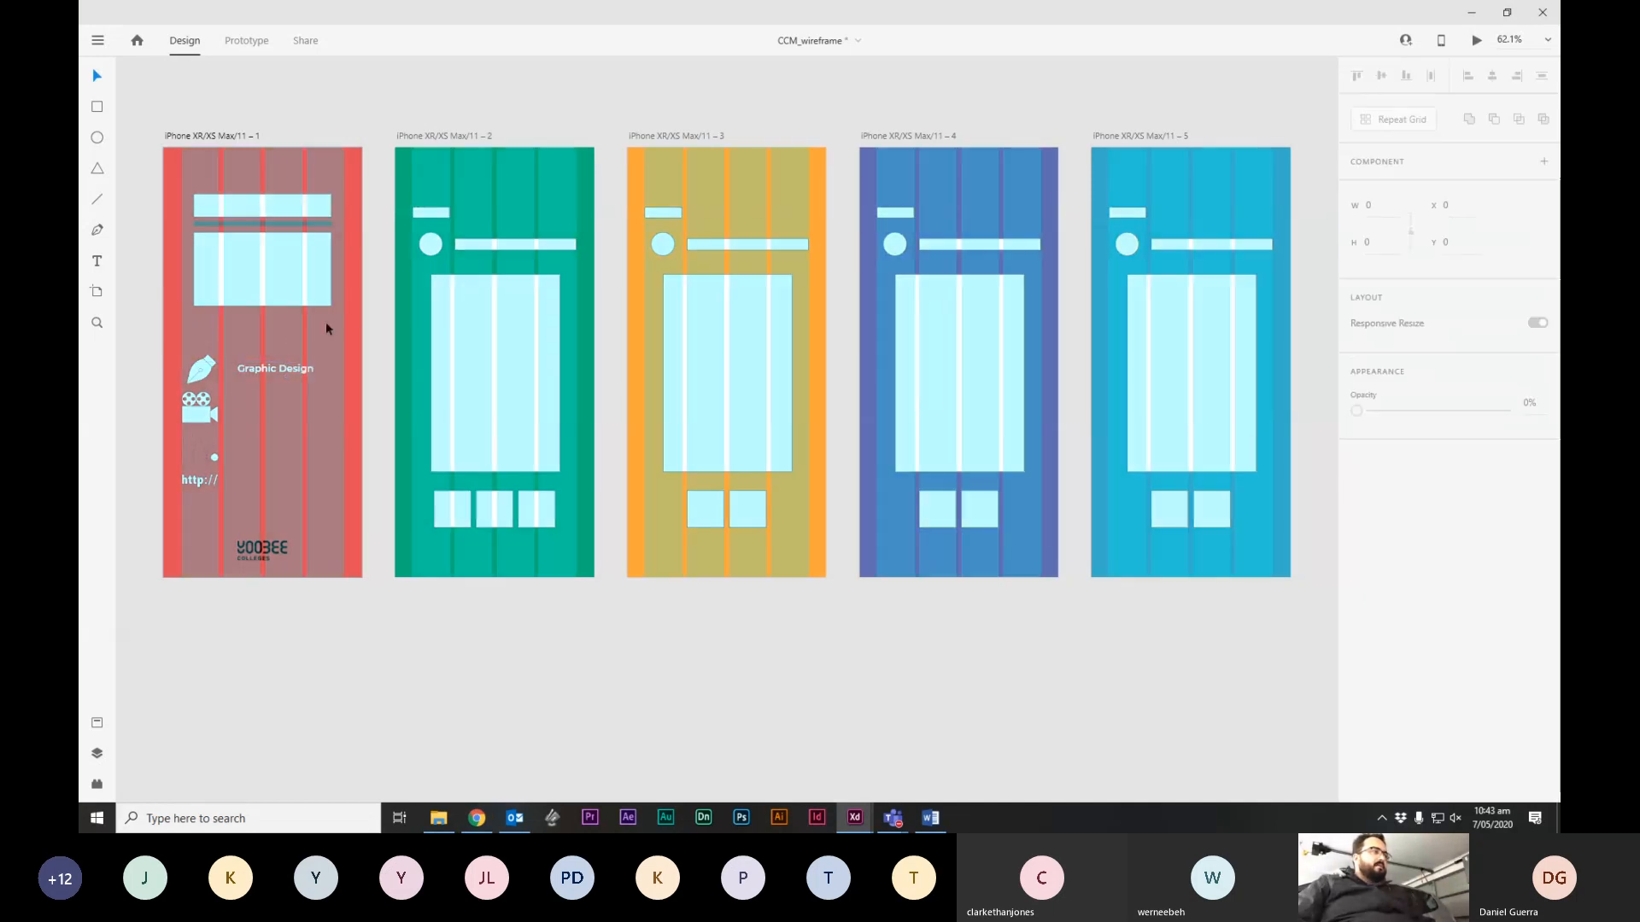
{"action": "left_click", "coordinate": [321, 368]}
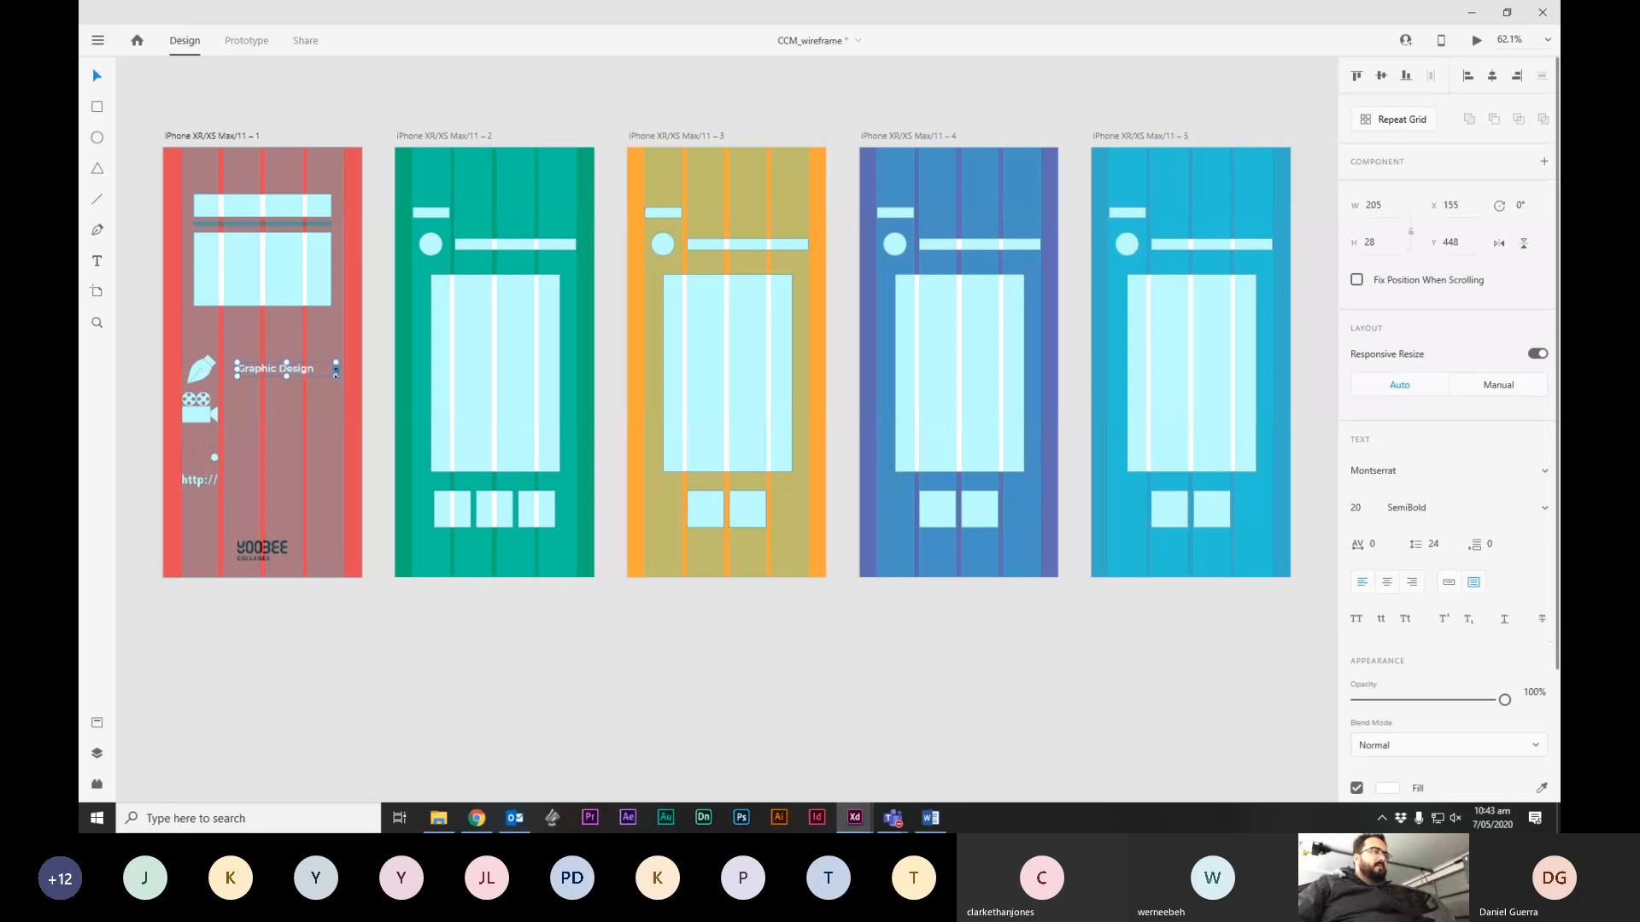
{"action": "left_click_drag", "start_coordinate": [336, 369], "coordinate": [343, 370]}
{"action": "mouse_move", "coordinate": [237, 368]}
{"action": "left_mouse_down"}
{"action": "mouse_move", "coordinate": [223, 369]}
{"action": "mouse_move", "coordinate": [261, 370]}
{"action": "left_mouse_up"}
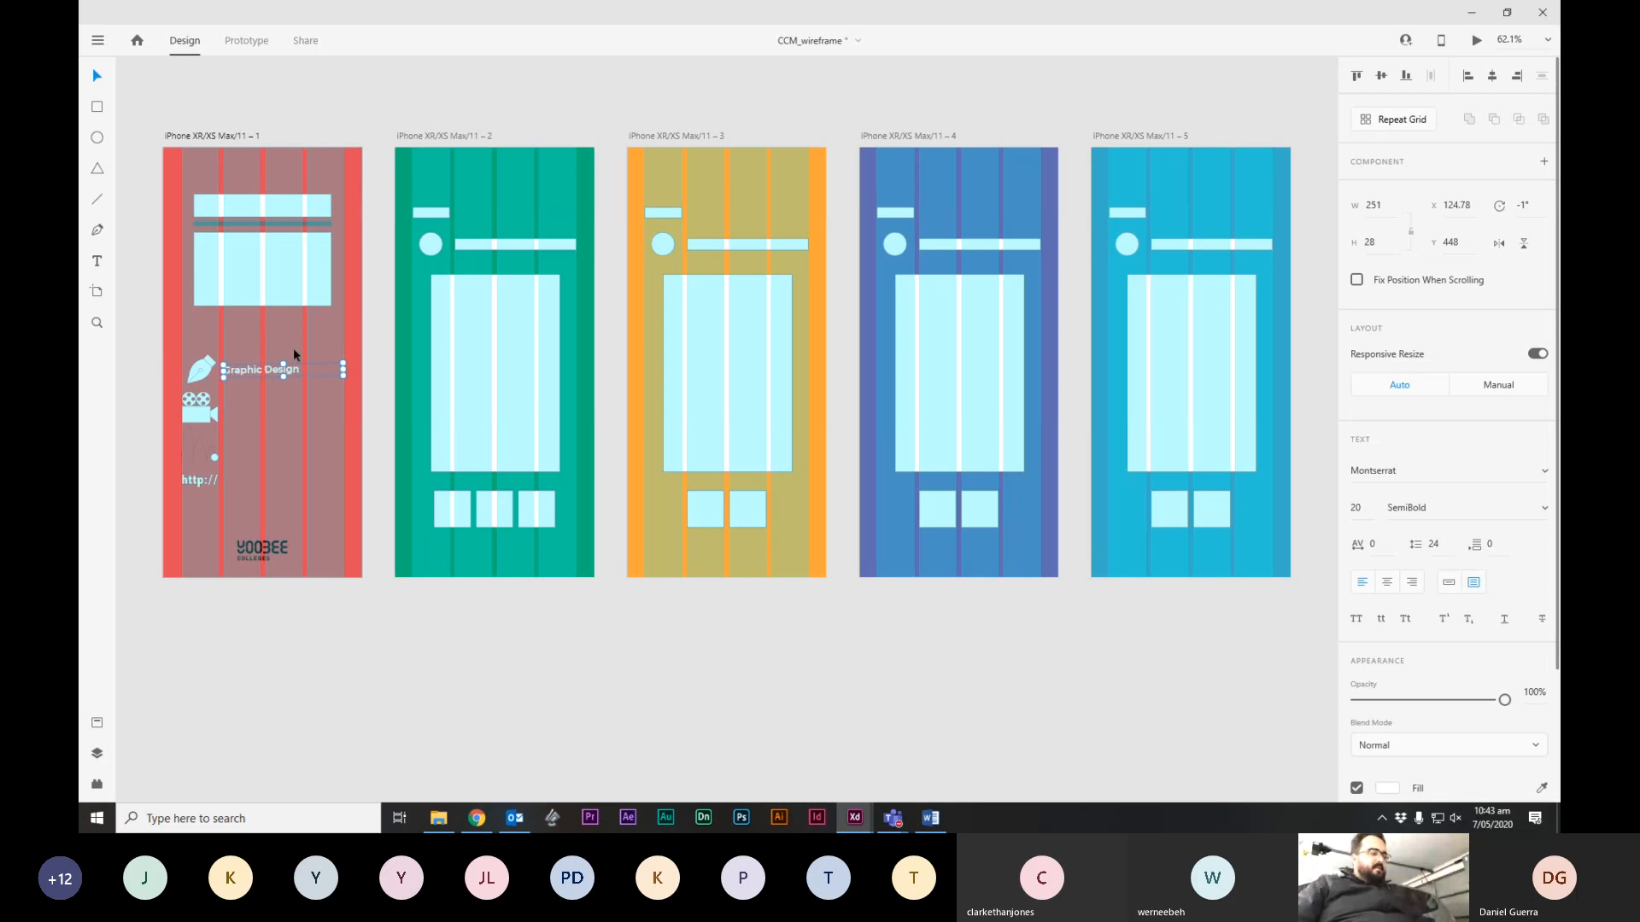
Duplicate the Graphic Design label three times down the list at even spacing and reposition the icons beside the labels.
{"action": "key", "text": "alt"}
{"action": "left_click_drag", "start_coordinate": [268, 374], "coordinate": [267, 454]}
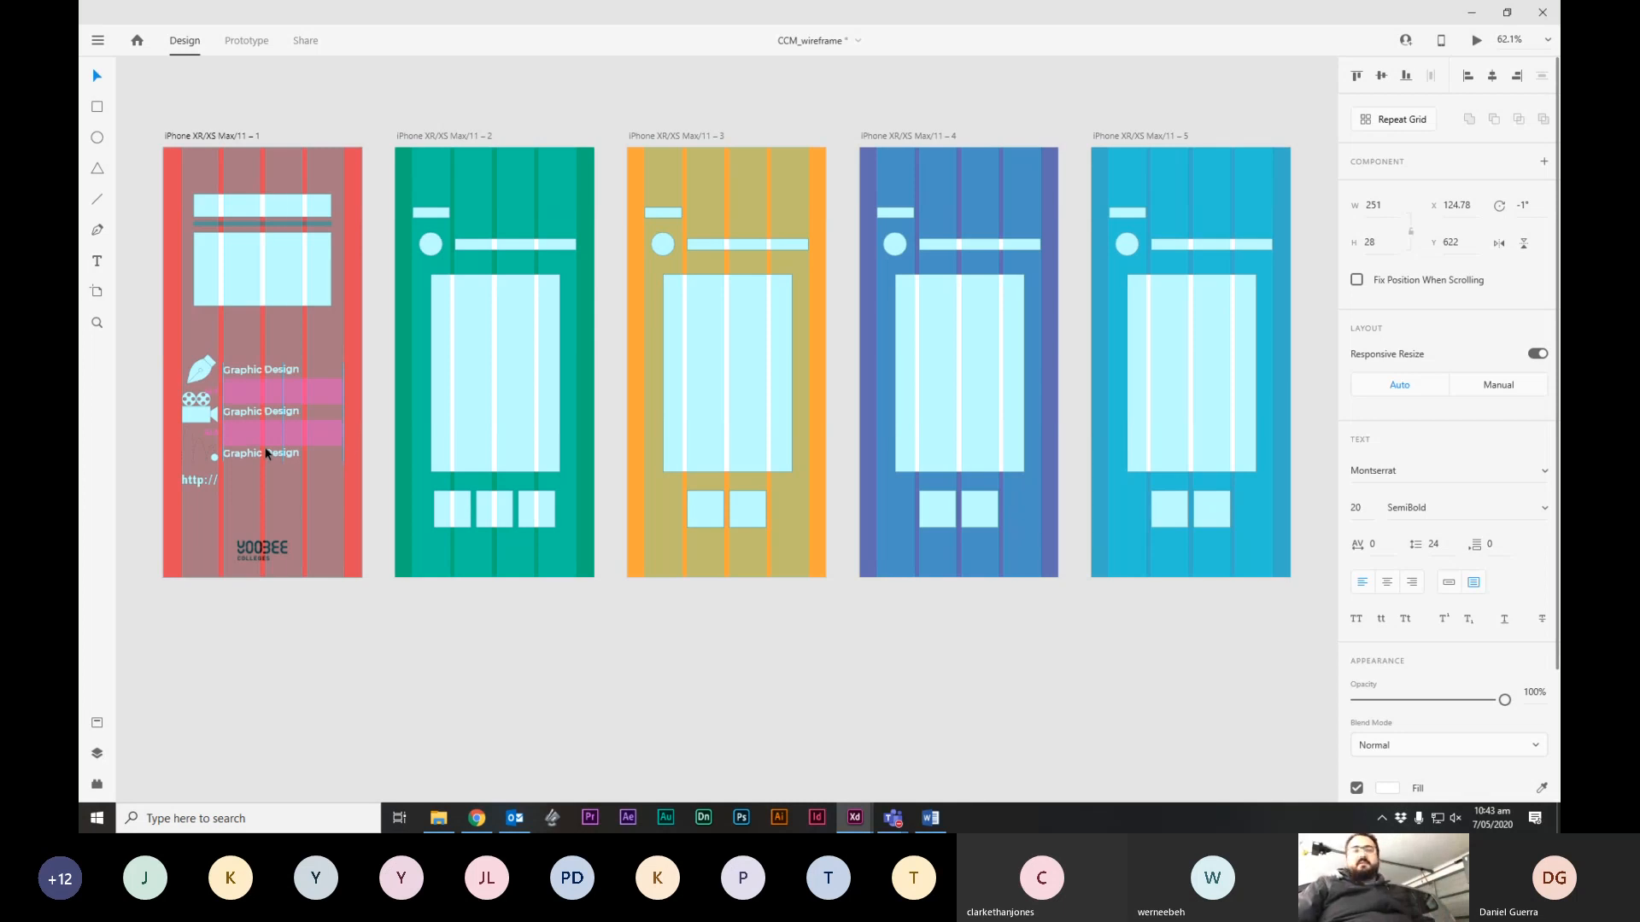
{"action": "left_click_drag", "start_coordinate": [266, 454], "coordinate": [204, 464]}
{"action": "left_click", "coordinate": [205, 456]}
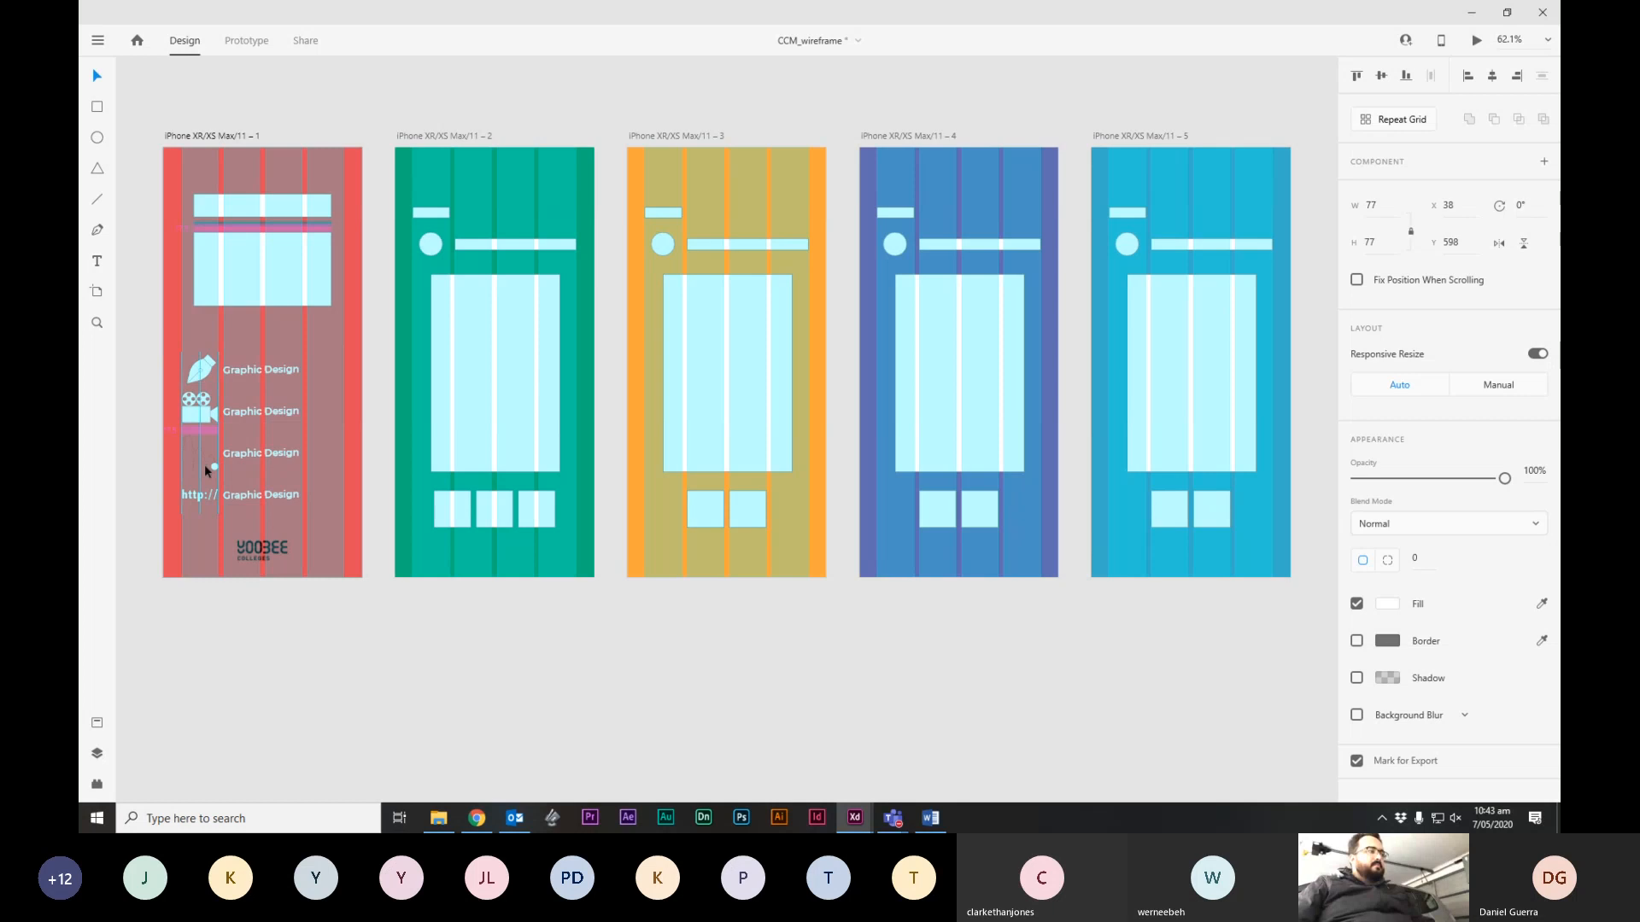
{"action": "left_click_drag", "start_coordinate": [212, 367], "coordinate": [212, 358]}
{"action": "left_click", "coordinate": [405, 497]}
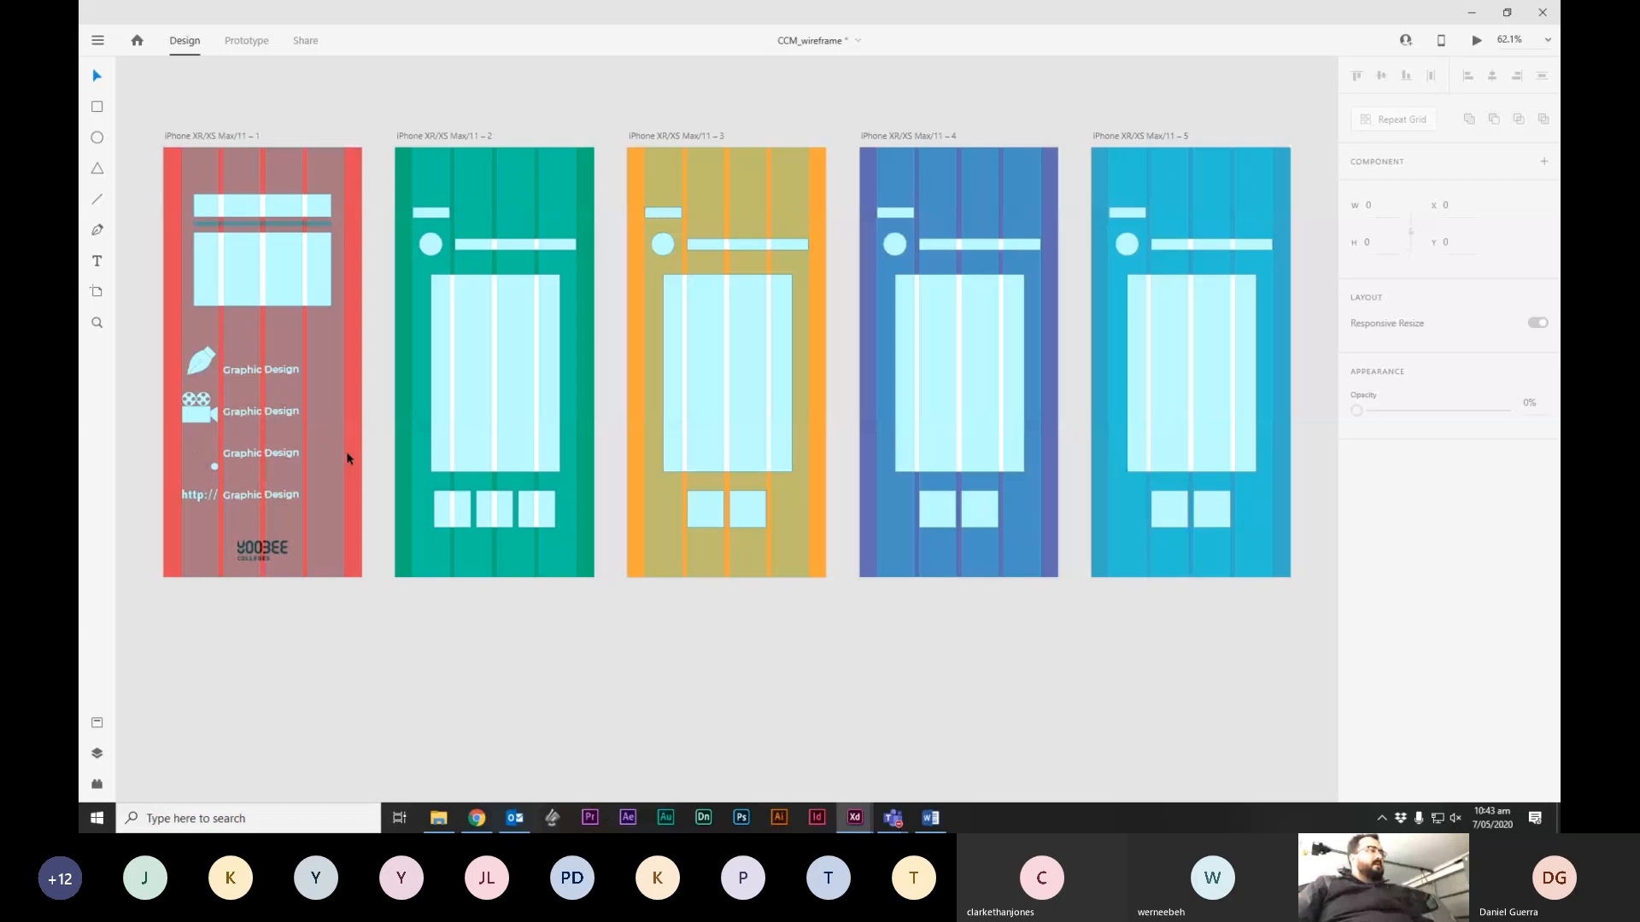
Hide the layout grid and add a default drop shadow to the first Graphic Design label.
{"action": "right_click", "coordinate": [359, 356]}
{"action": "left_click", "coordinate": [423, 485]}
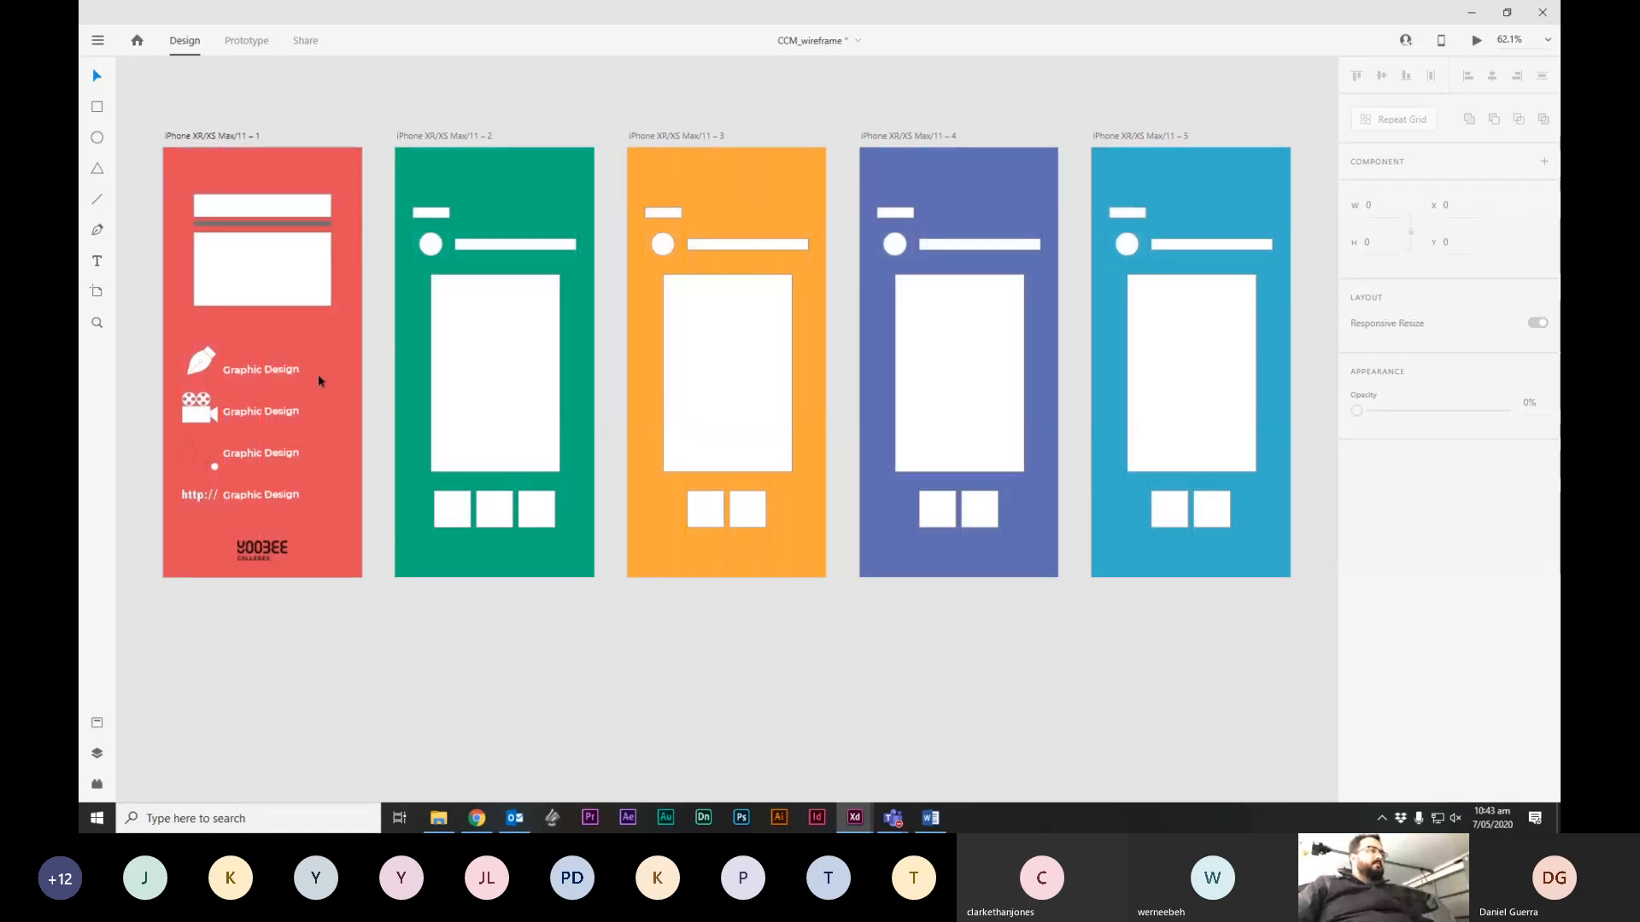
{"action": "left_click", "coordinate": [318, 374]}
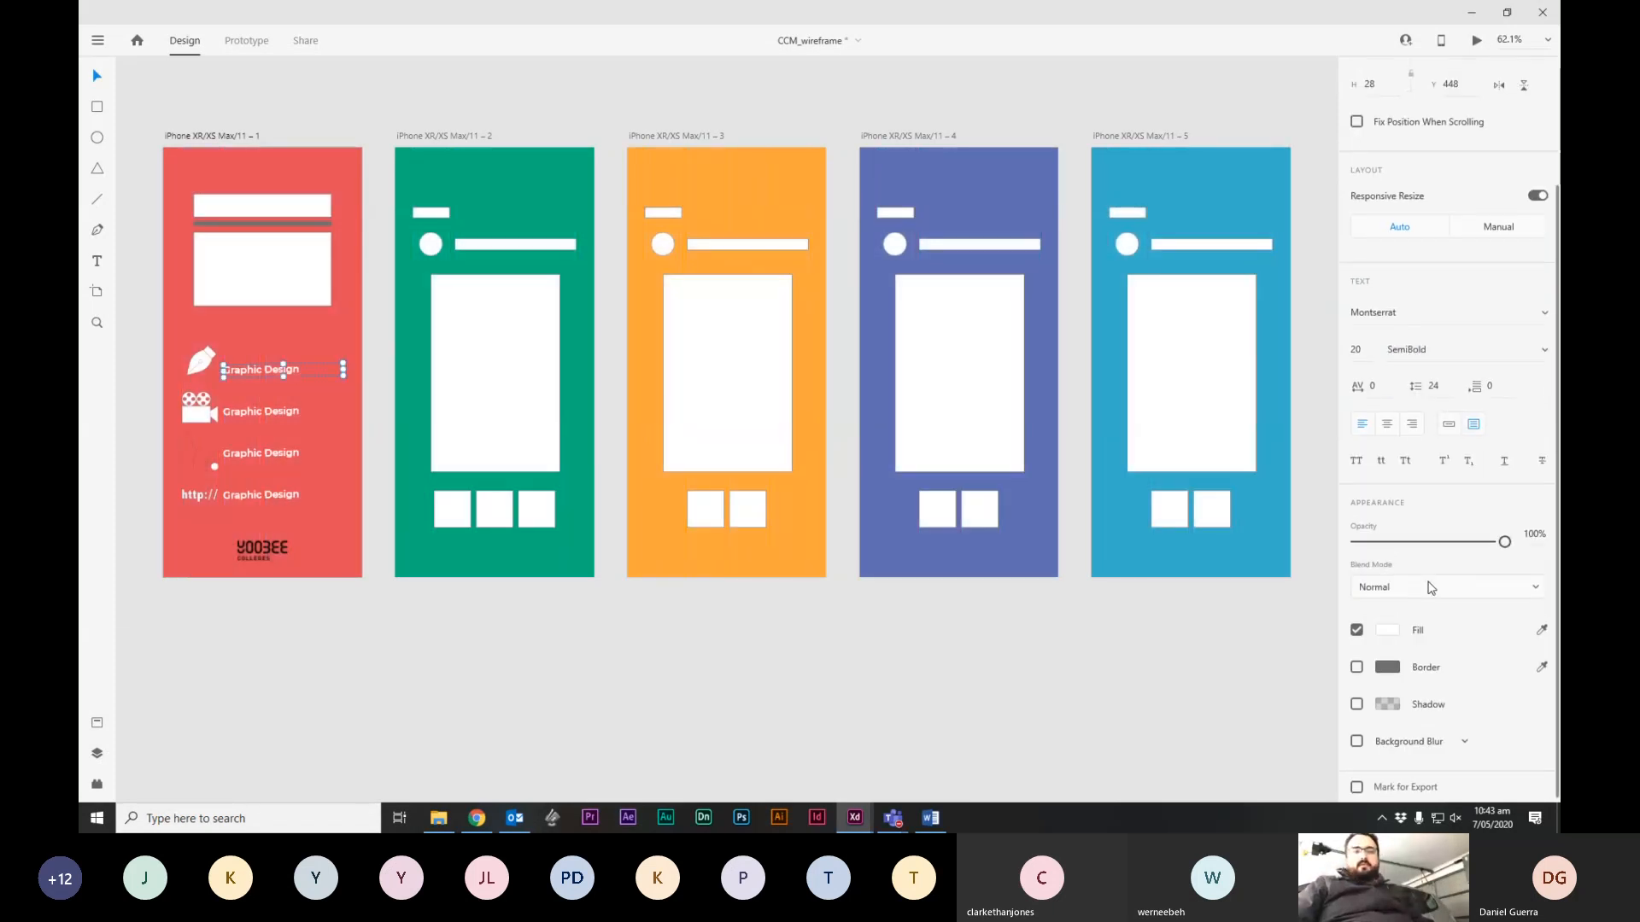
{"action": "scroll", "coordinate": [1432, 589], "scroll_direction": "down", "scroll_amount": 1}
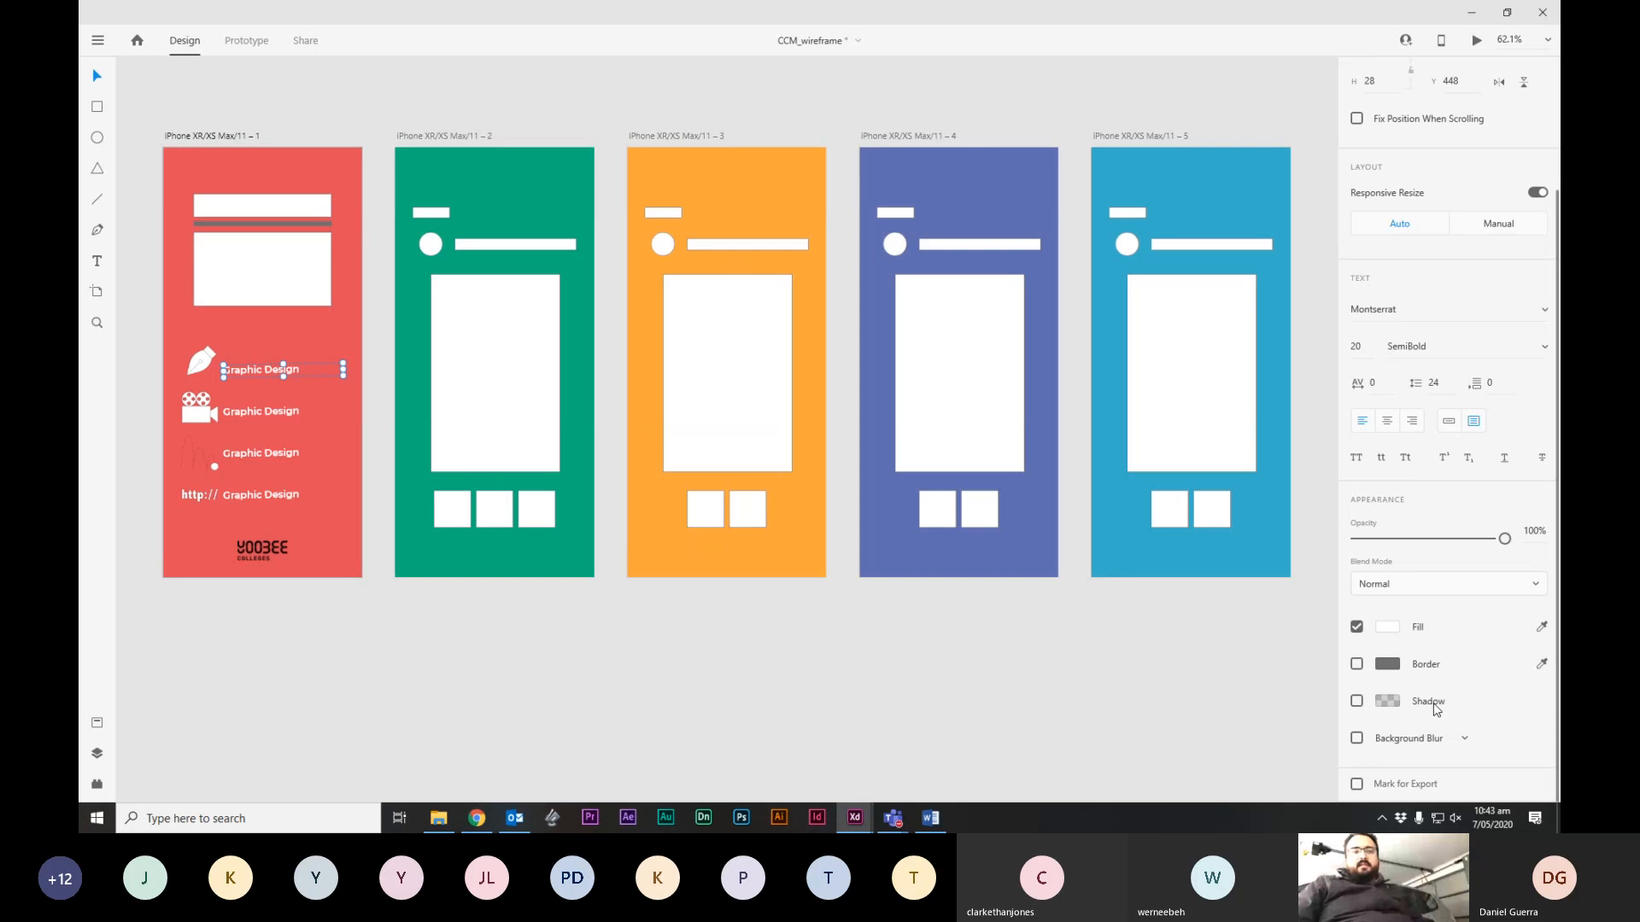
{"action": "left_click", "coordinate": [1356, 702]}
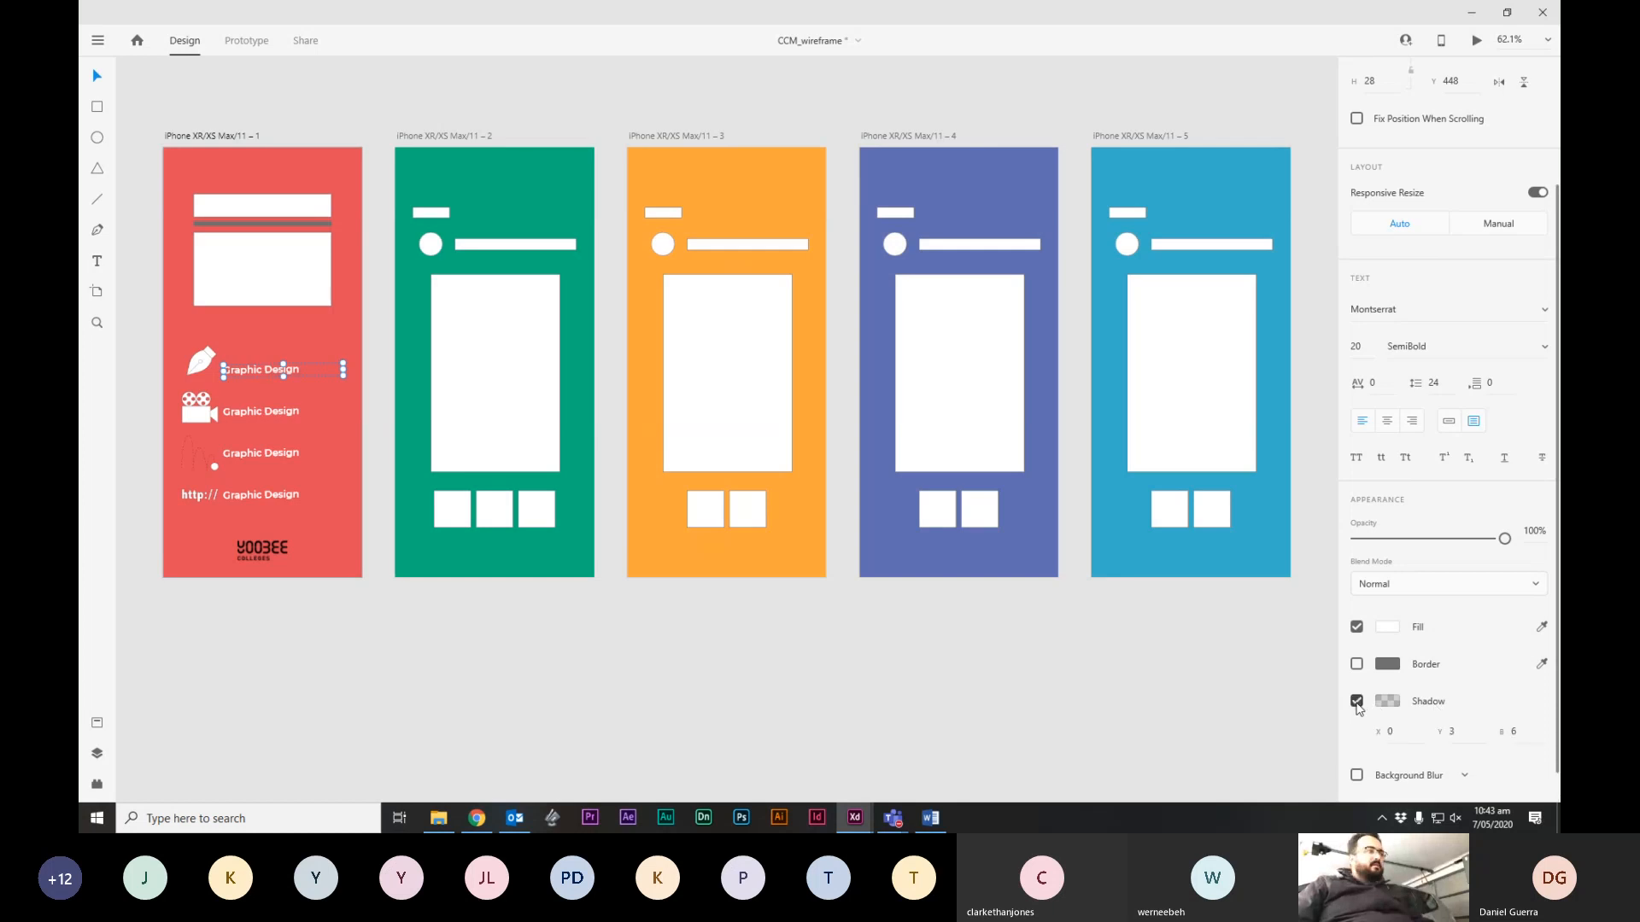
{"action": "left_click", "coordinate": [549, 592]}
Examine the drop shadow on the first Graphic Design label close up and at full artboard view.
{"action": "scroll", "coordinate": [260, 372], "scroll_direction": "up", "scroll_amount": 5}
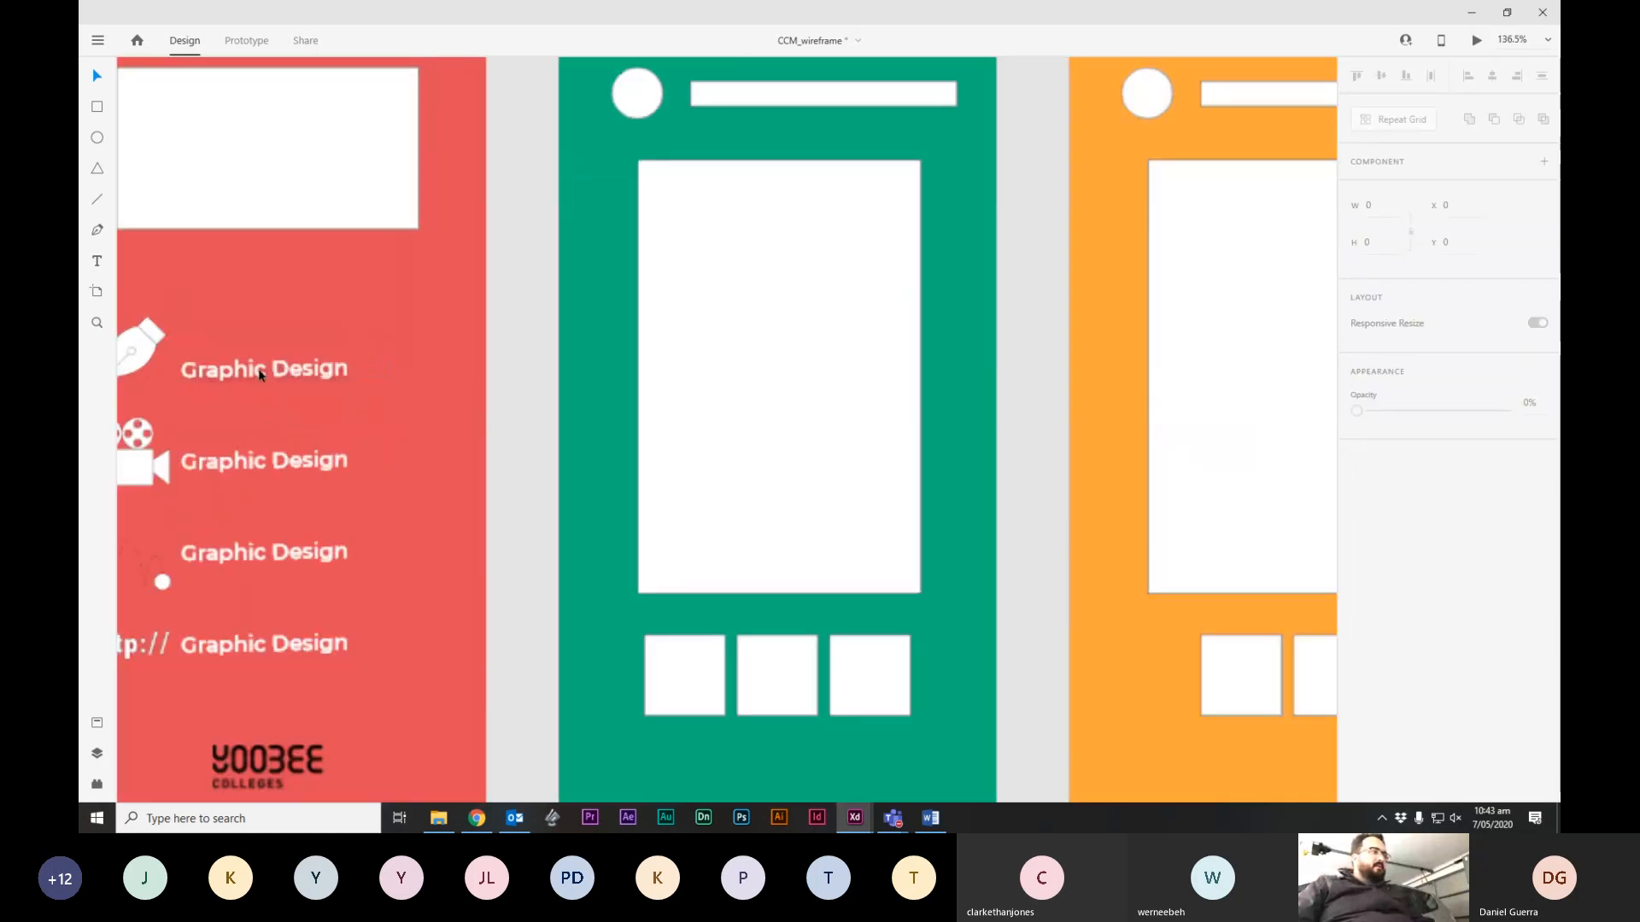
{"action": "scroll", "coordinate": [260, 374], "scroll_direction": "up", "scroll_amount": 5}
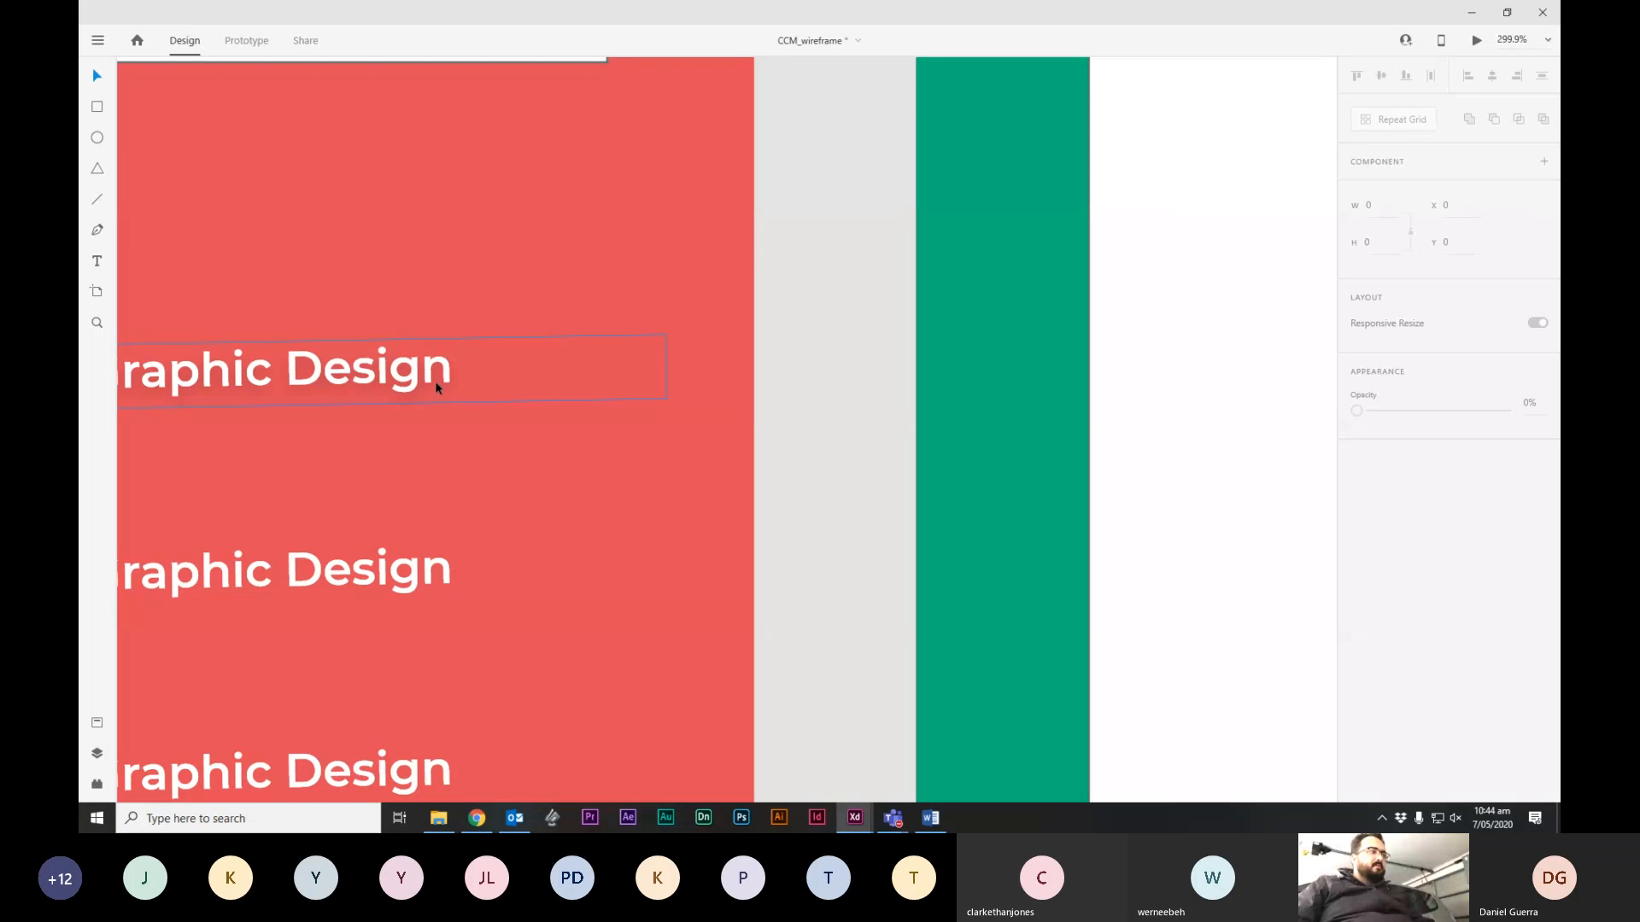
{"action": "scroll", "coordinate": [574, 690], "scroll_direction": "down", "scroll_amount": 8}
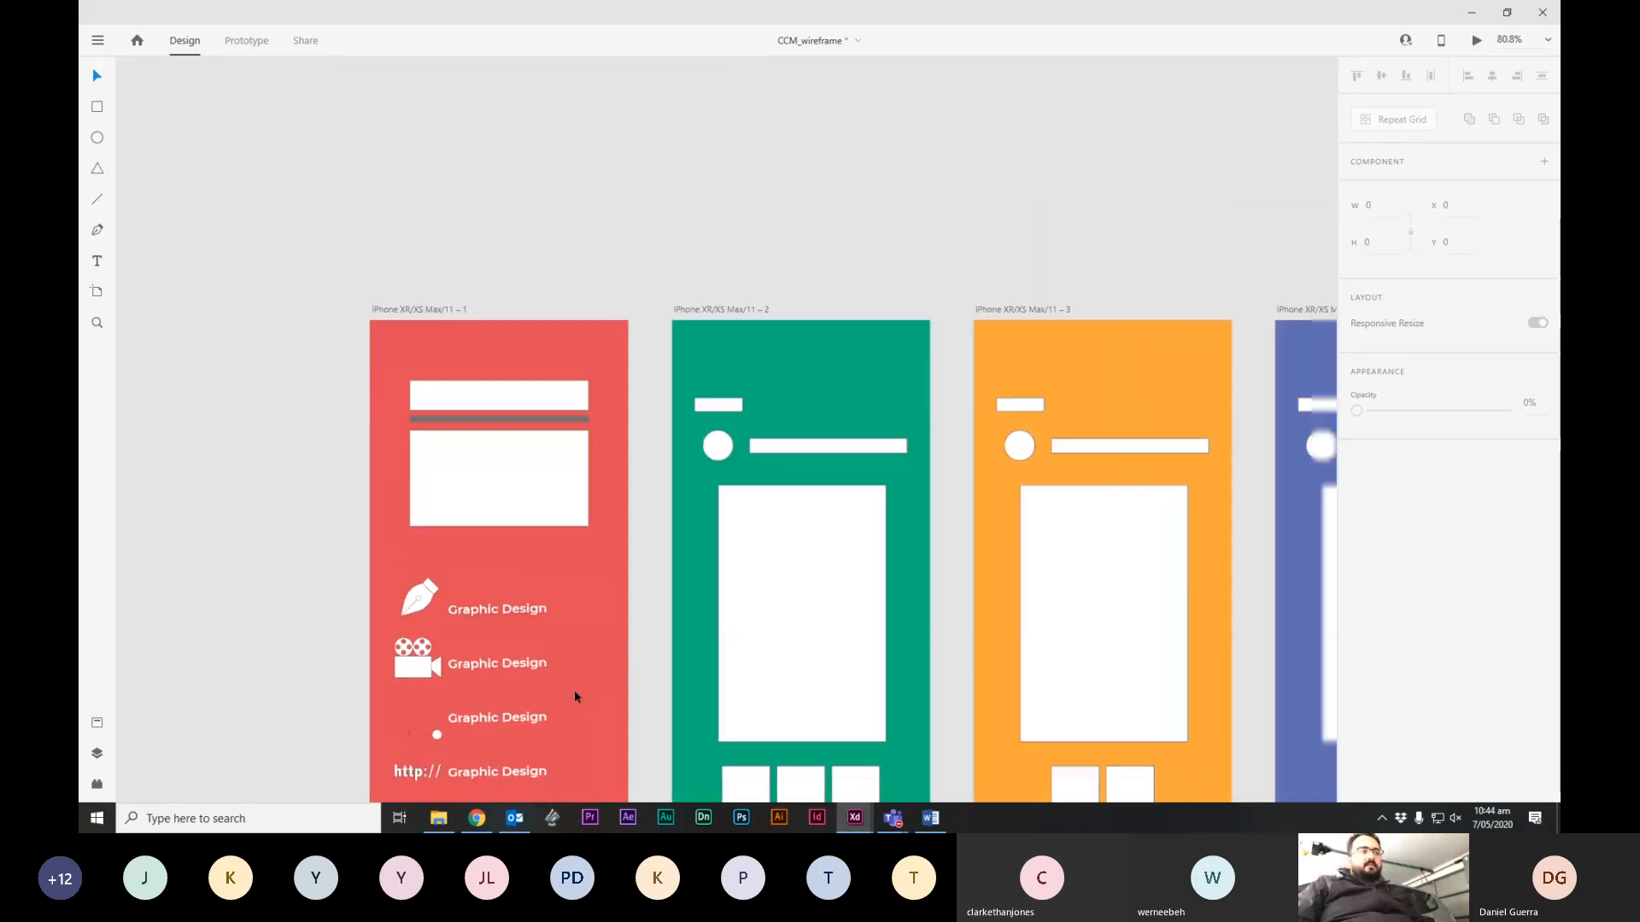
{"action": "left_click_drag", "start_coordinate": [662, 680], "coordinate": [538, 510]}
{"action": "key", "text": "ctrl+0"}
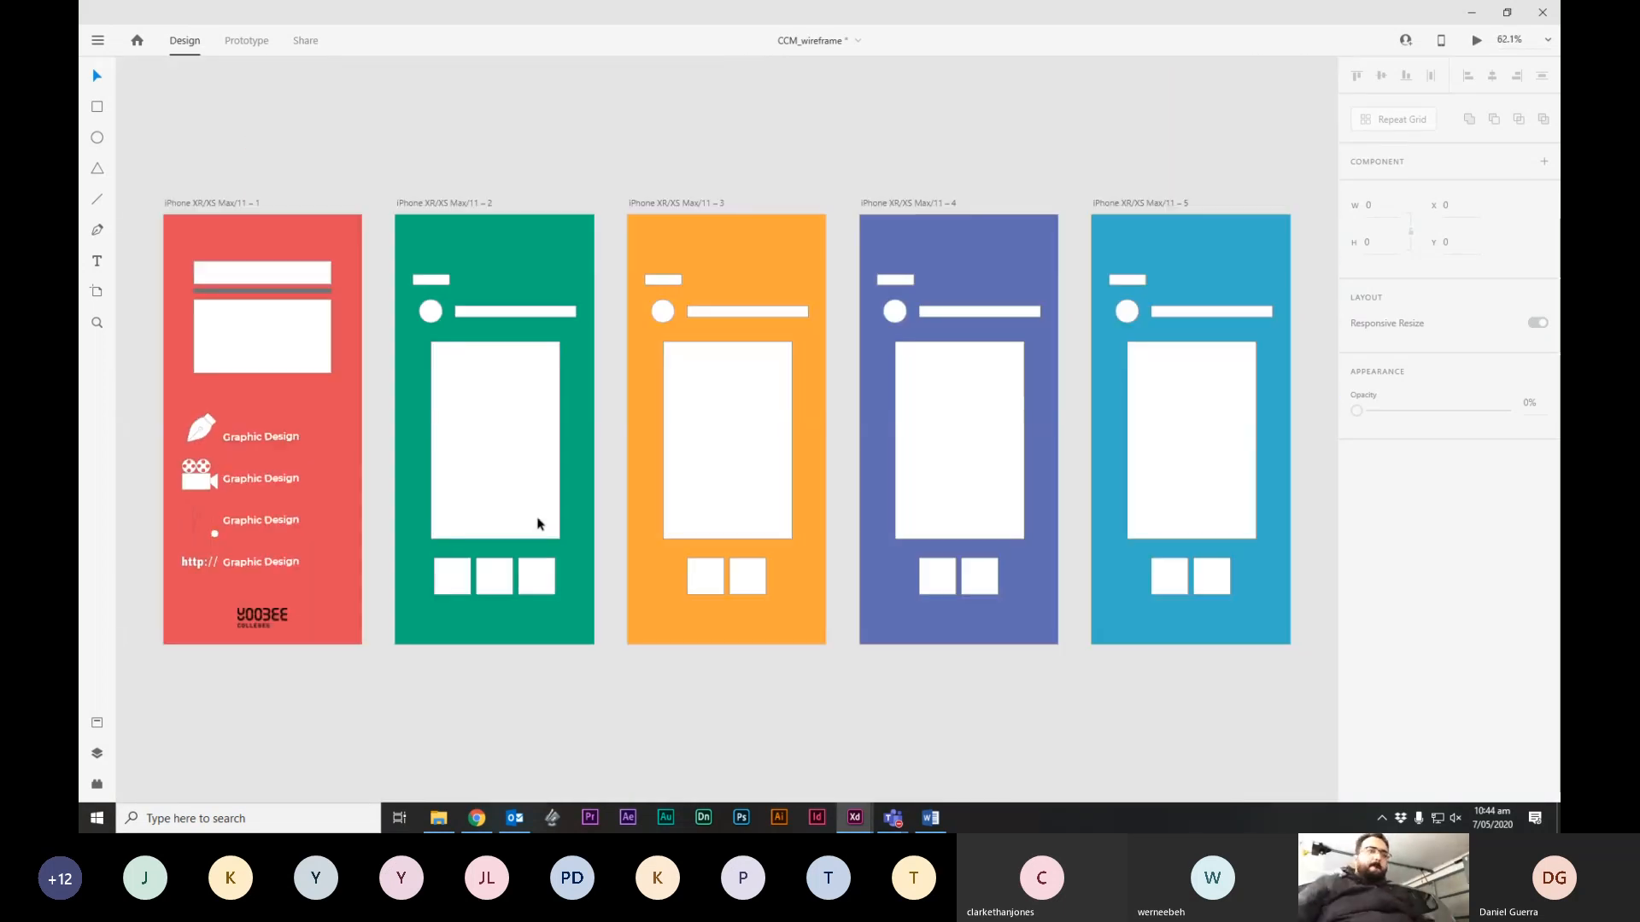
{"action": "left_click", "coordinate": [271, 435]}
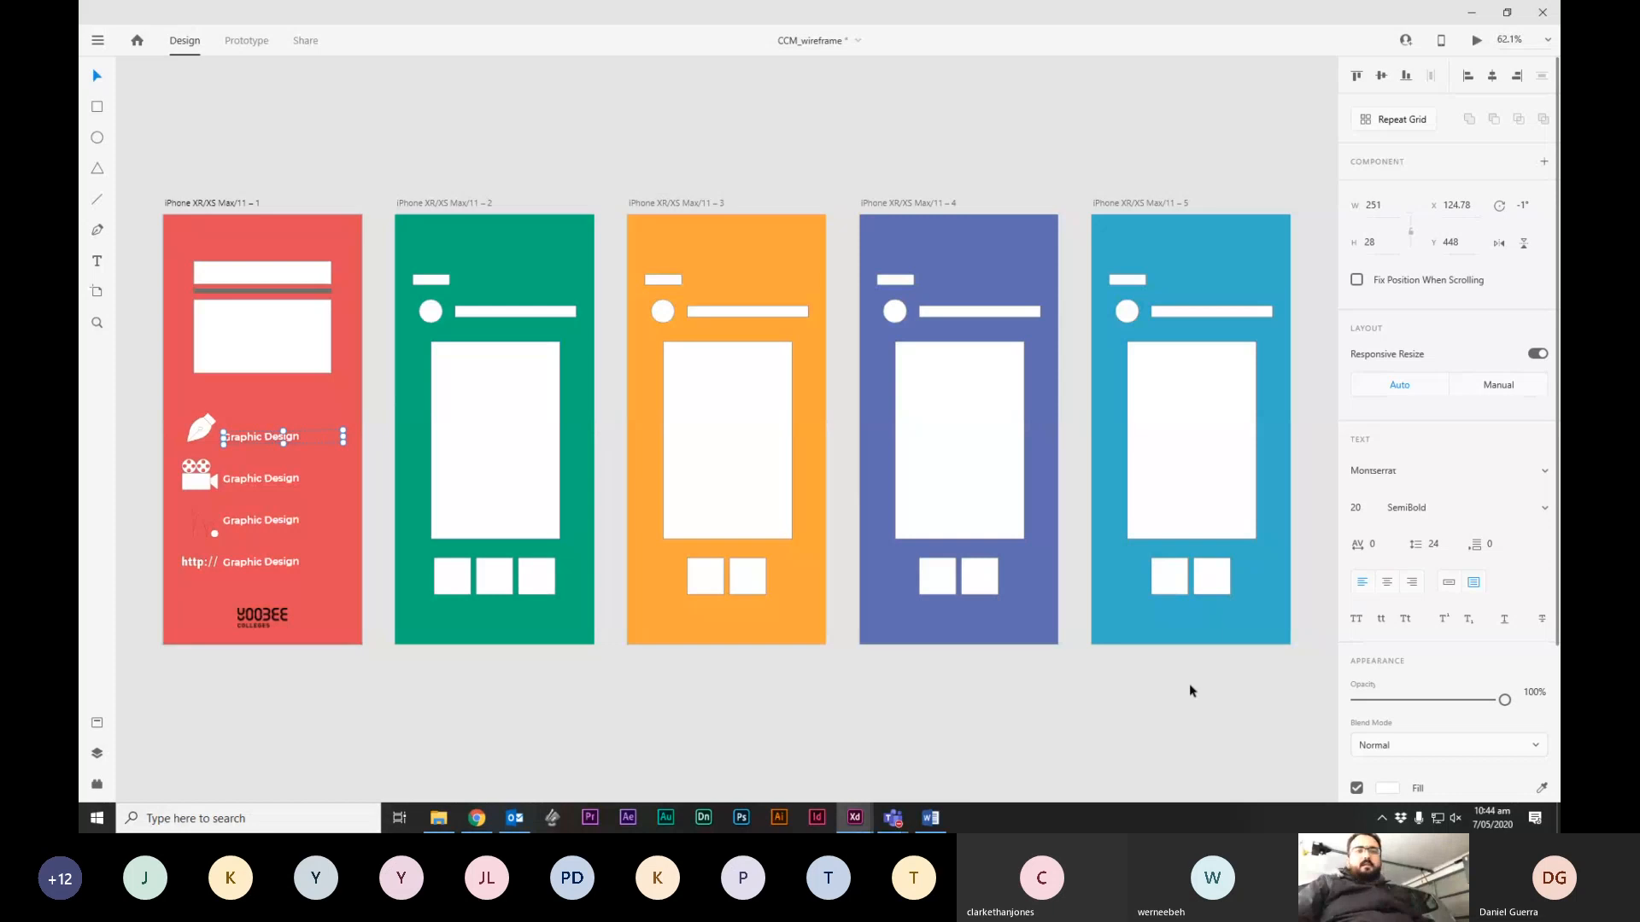
{"action": "scroll", "coordinate": [1417, 764], "scroll_direction": "down", "scroll_amount": 3}
{"action": "left_click", "coordinate": [1016, 750]}
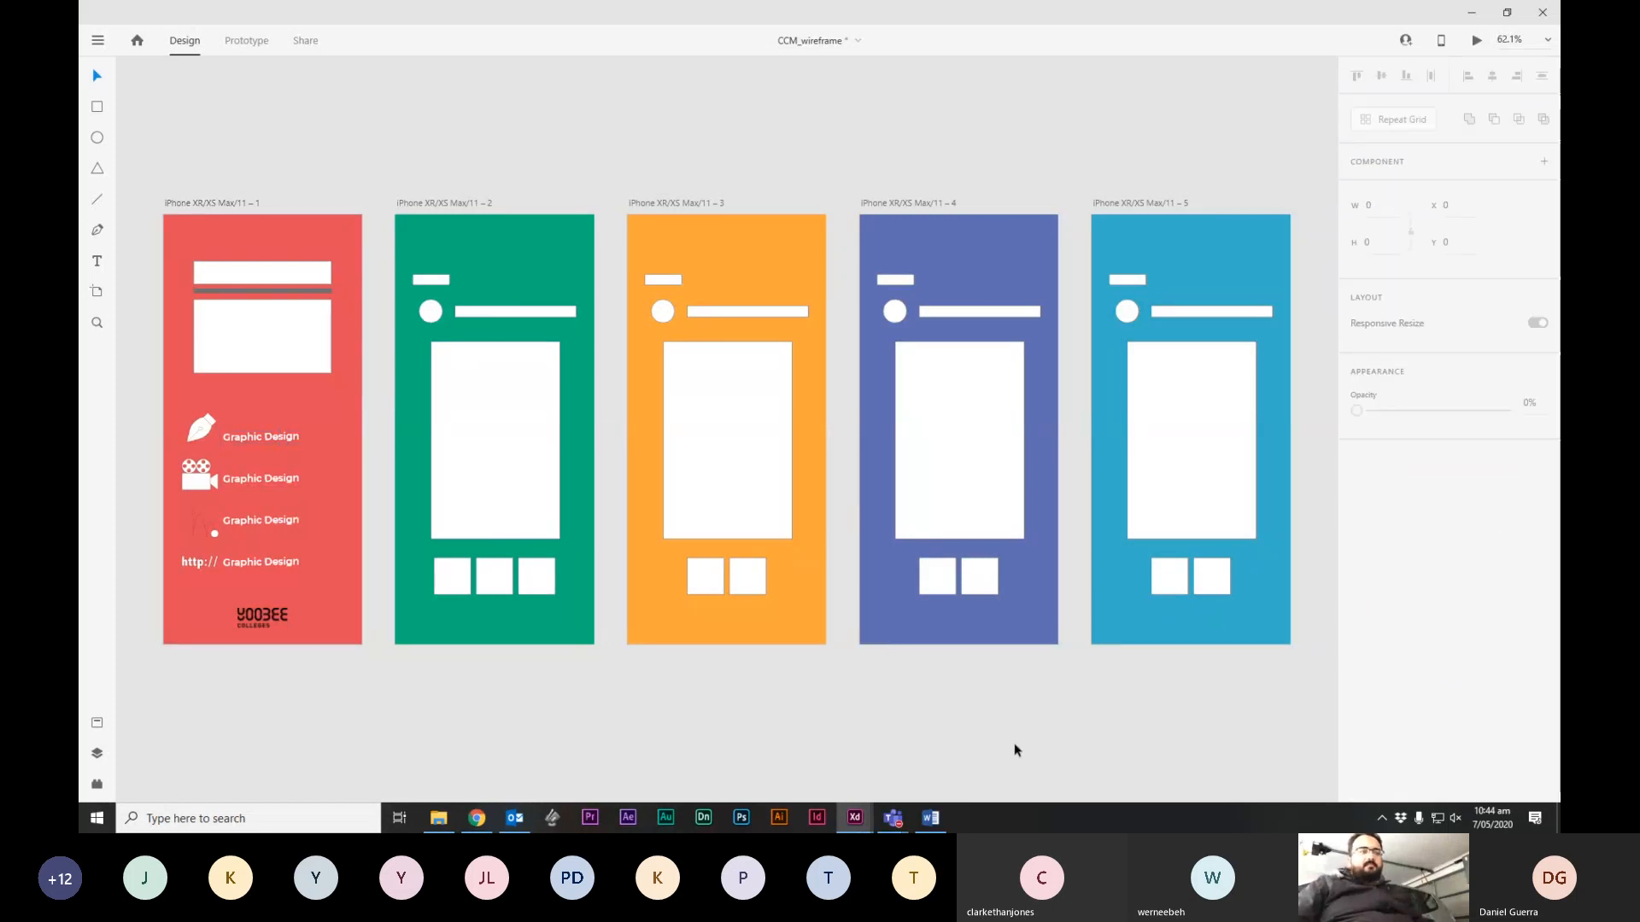
Move the first label up to line up with the pen icon and change the second label's text to "Film".
{"action": "left_click_drag", "start_coordinate": [267, 440], "coordinate": [268, 437]}
{"action": "left_click", "coordinate": [283, 480]}
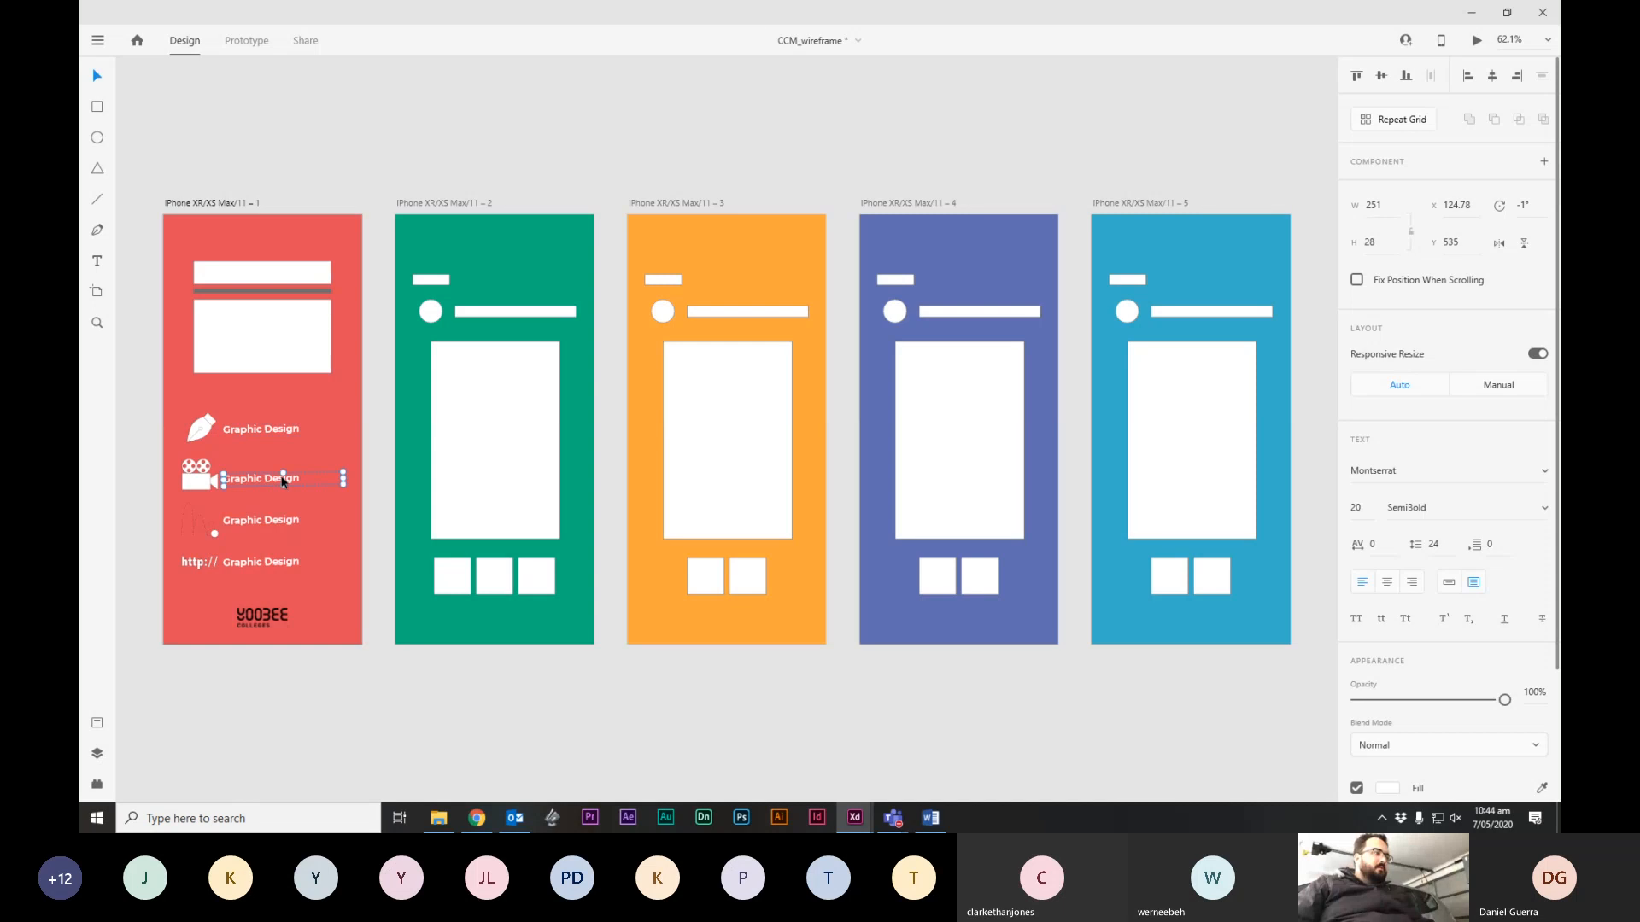
{"action": "double_click", "coordinate": [283, 480]}
{"action": "type", "text": "Film"}
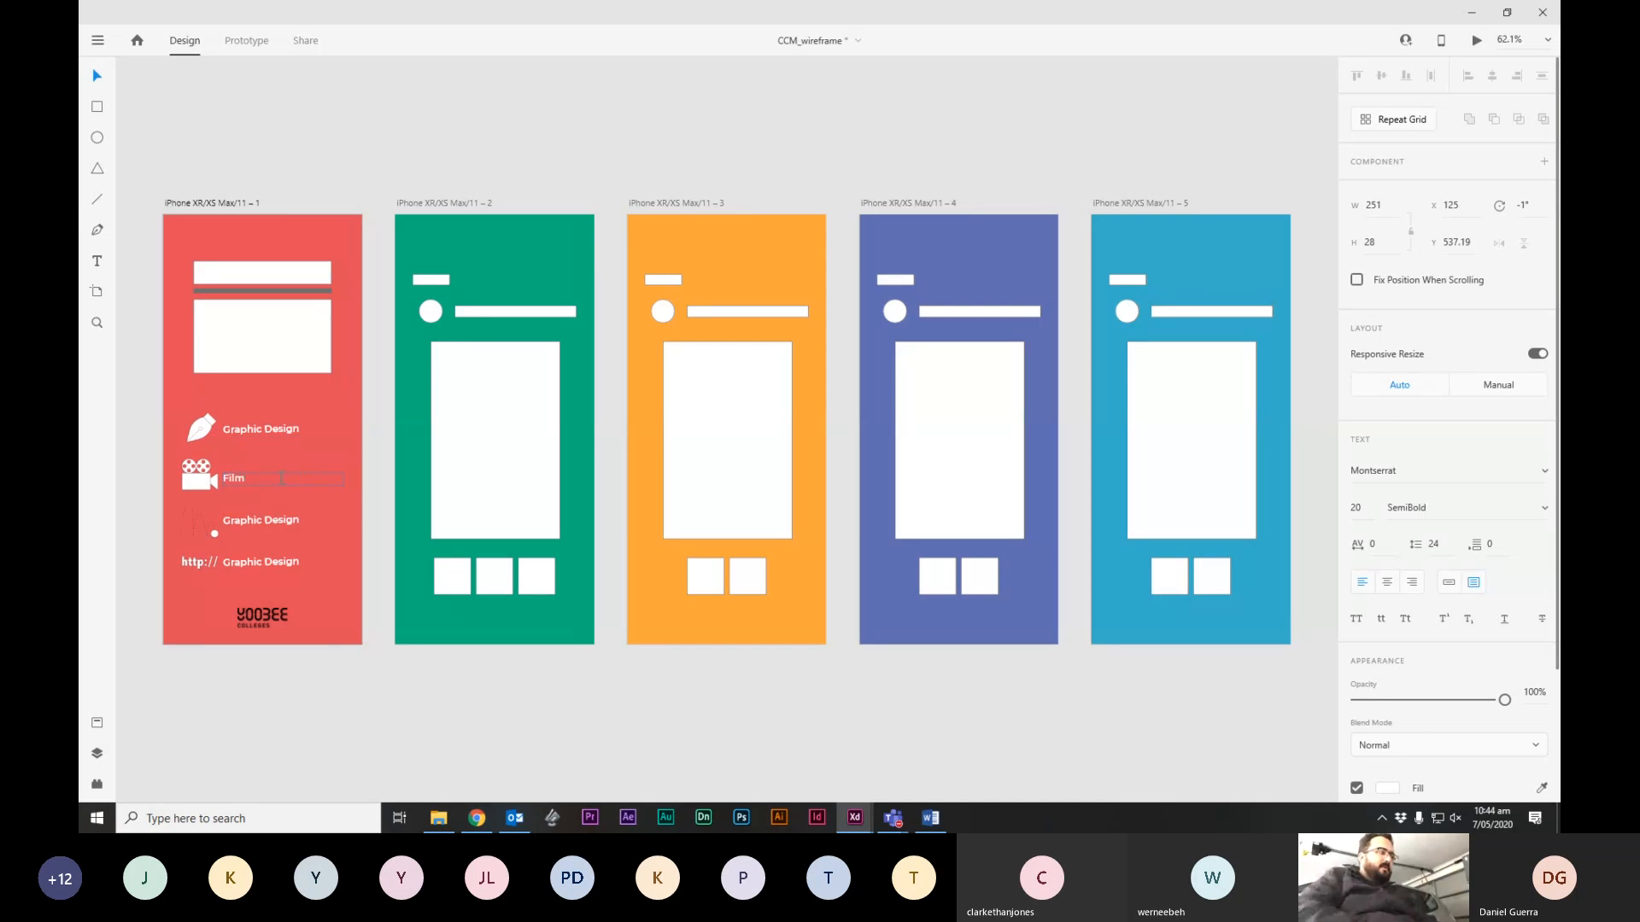
Change the third course label on the red artboard to "Animation" and the fourth to "Interactive Design".
{"action": "left_click", "coordinate": [275, 524]}
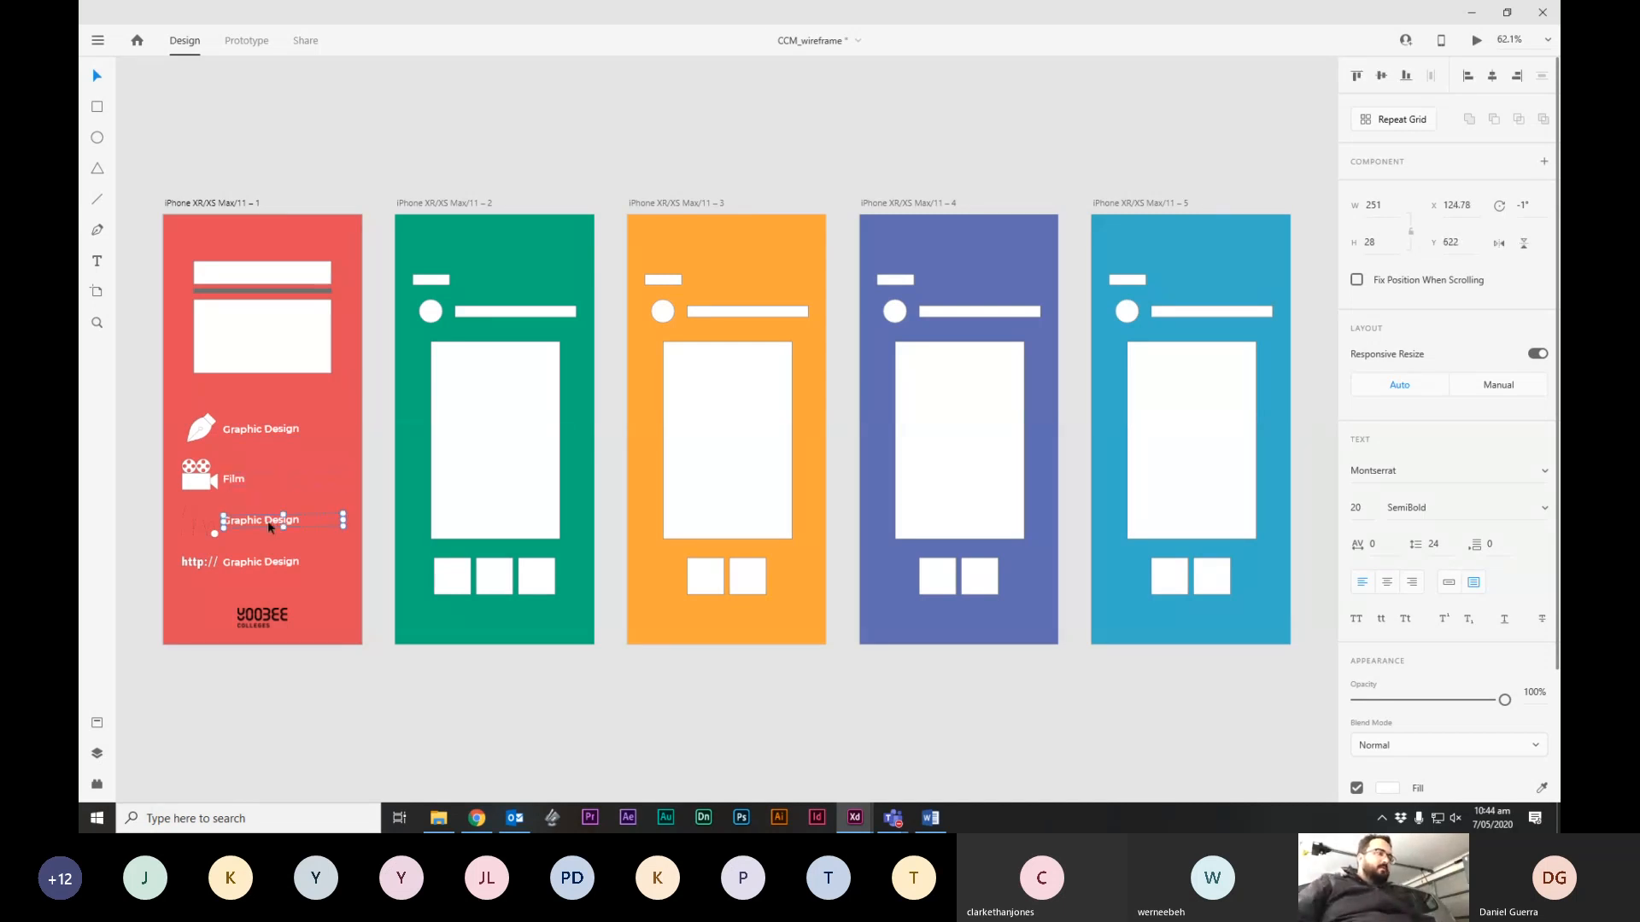
{"action": "double_click", "coordinate": [270, 523]}
{"action": "type", "text": "Animation"}
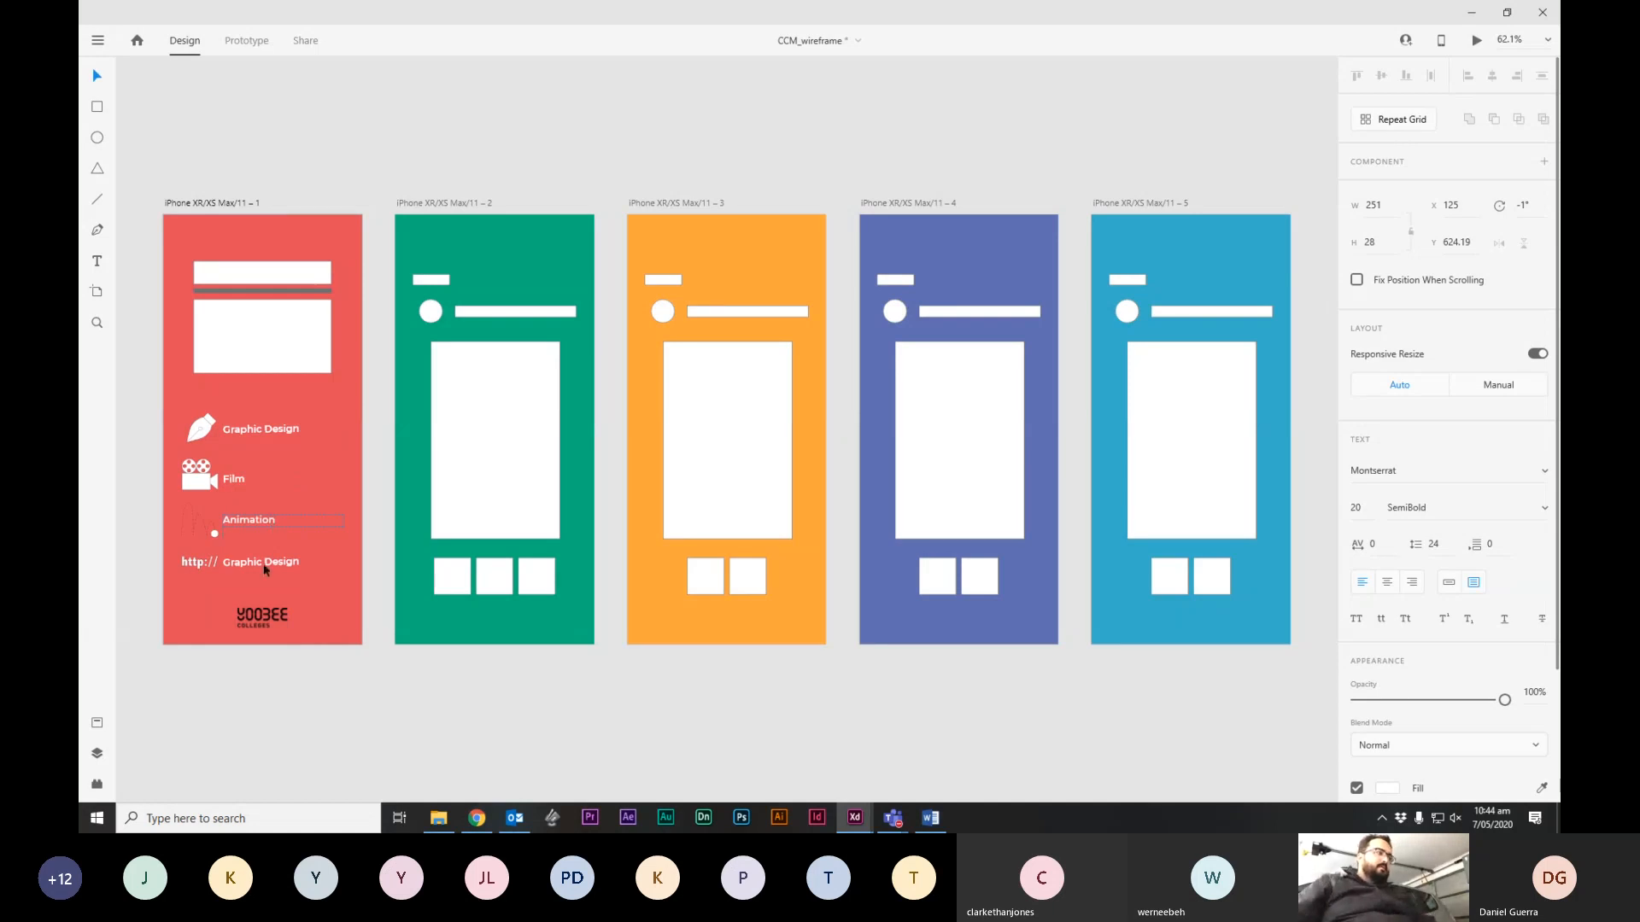
{"action": "left_click", "coordinate": [265, 567]}
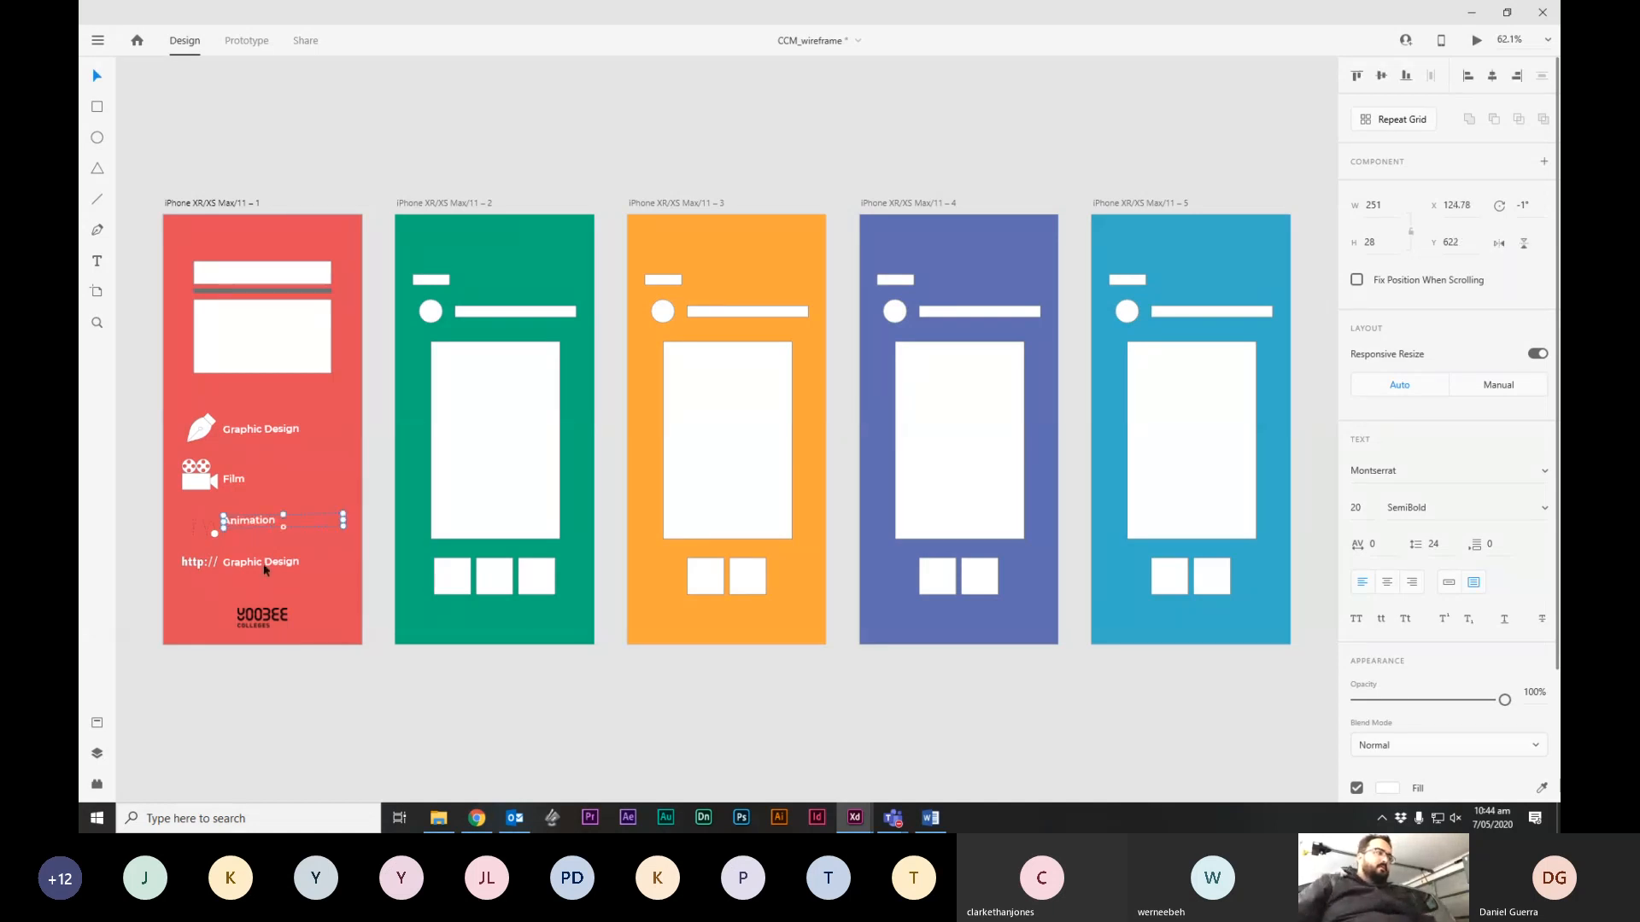
{"action": "double_click", "coordinate": [311, 562]}
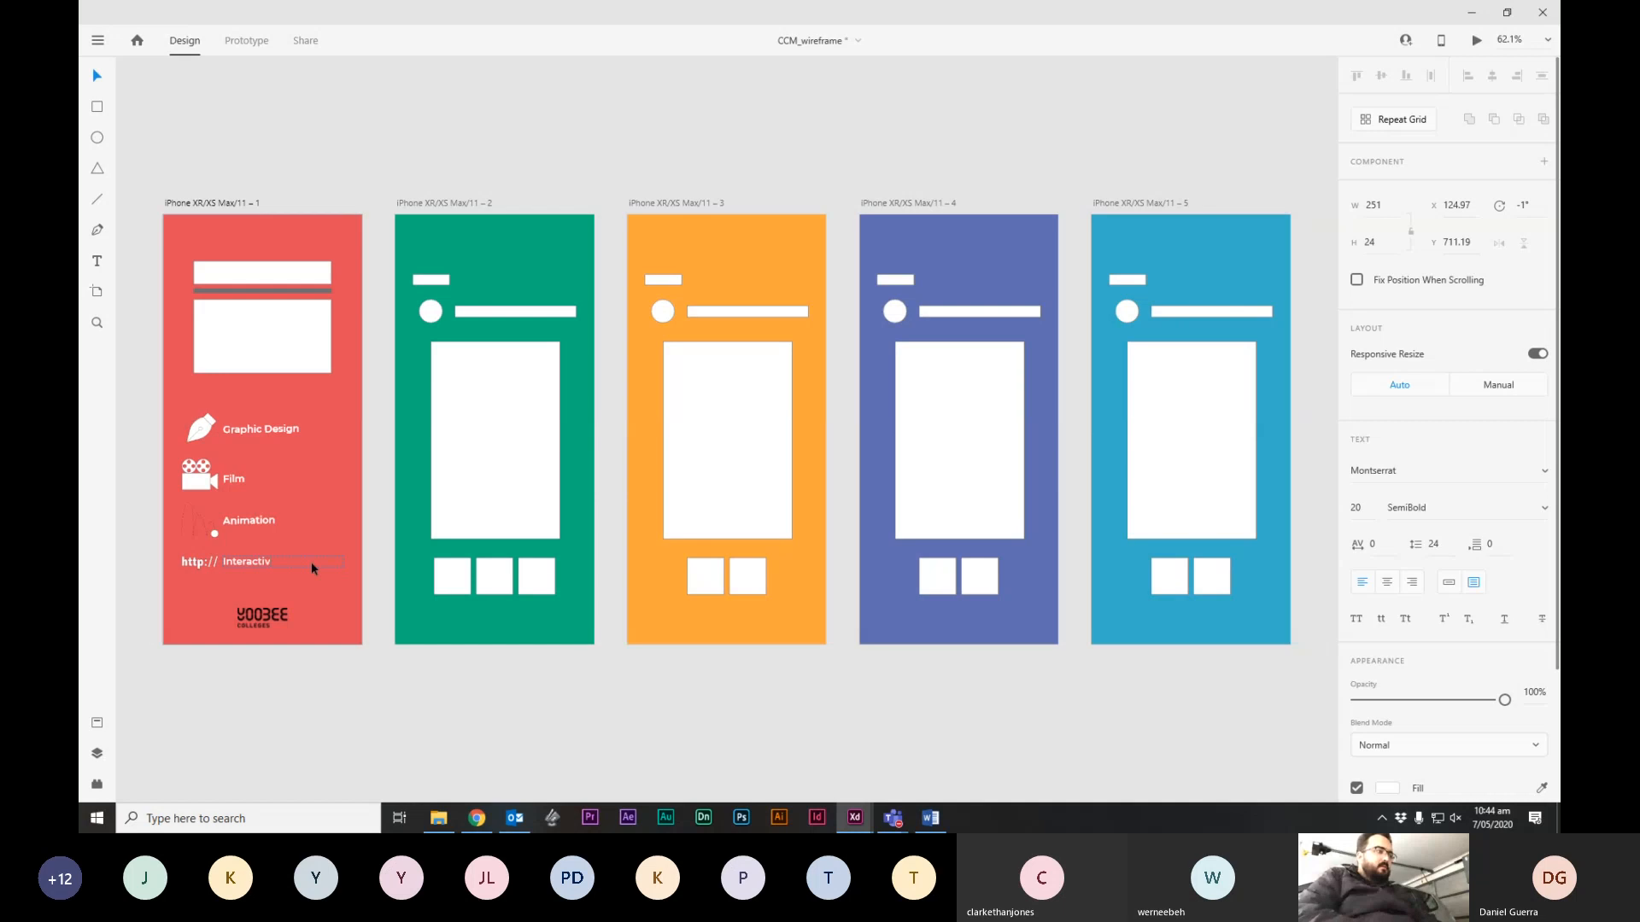
{"action": "type", "text": "sign"}
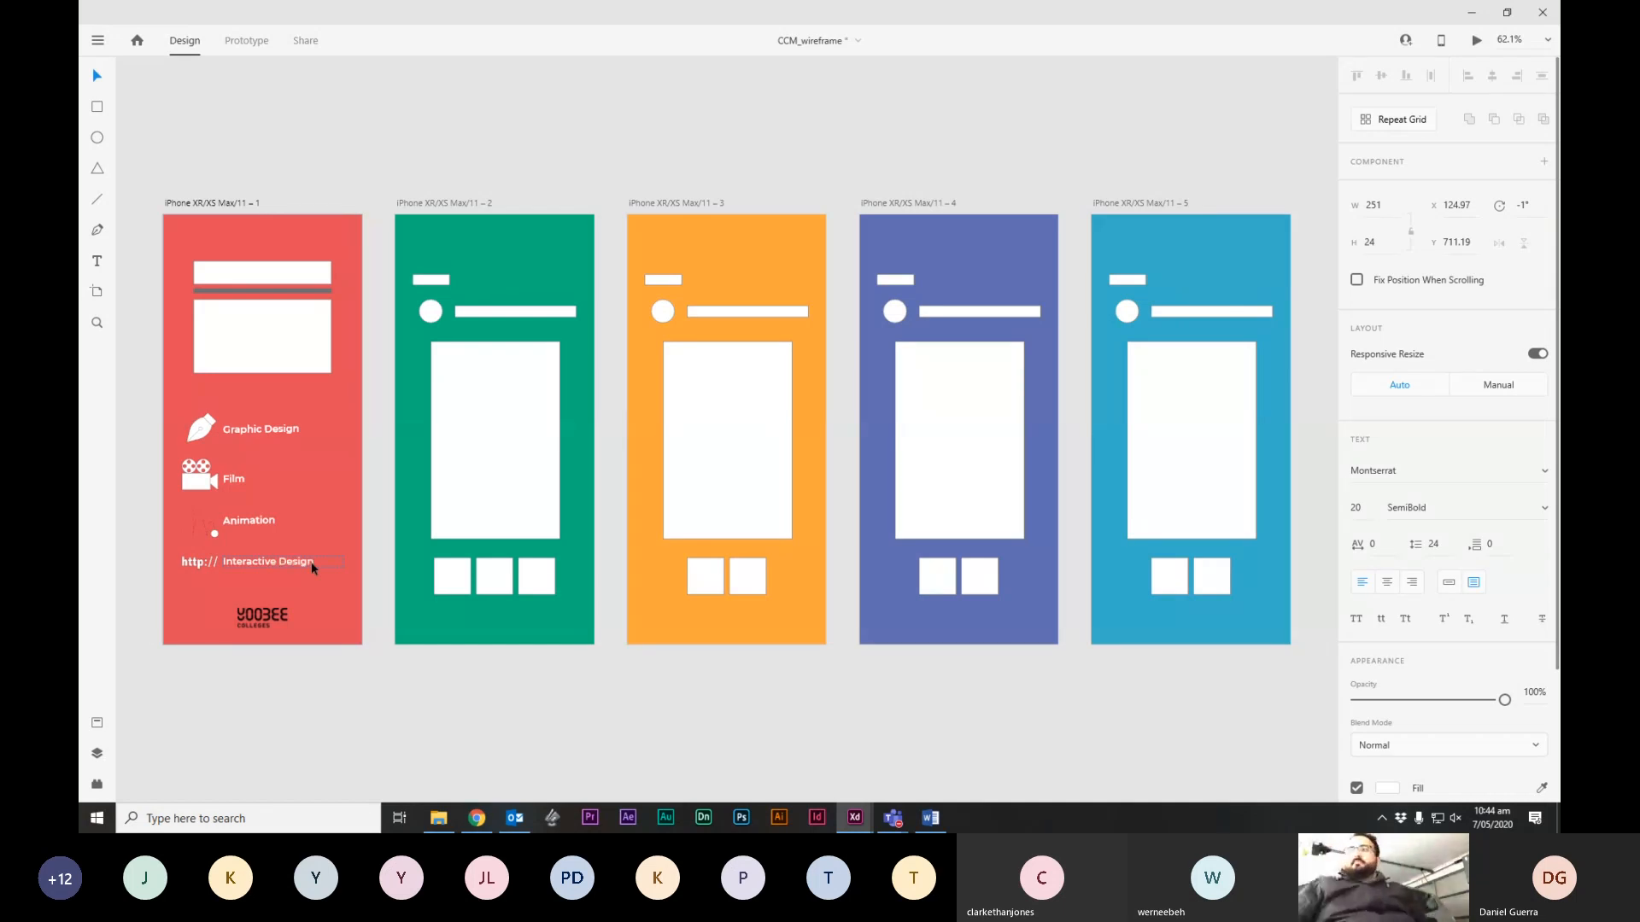
{"action": "left_click", "coordinate": [371, 143]}
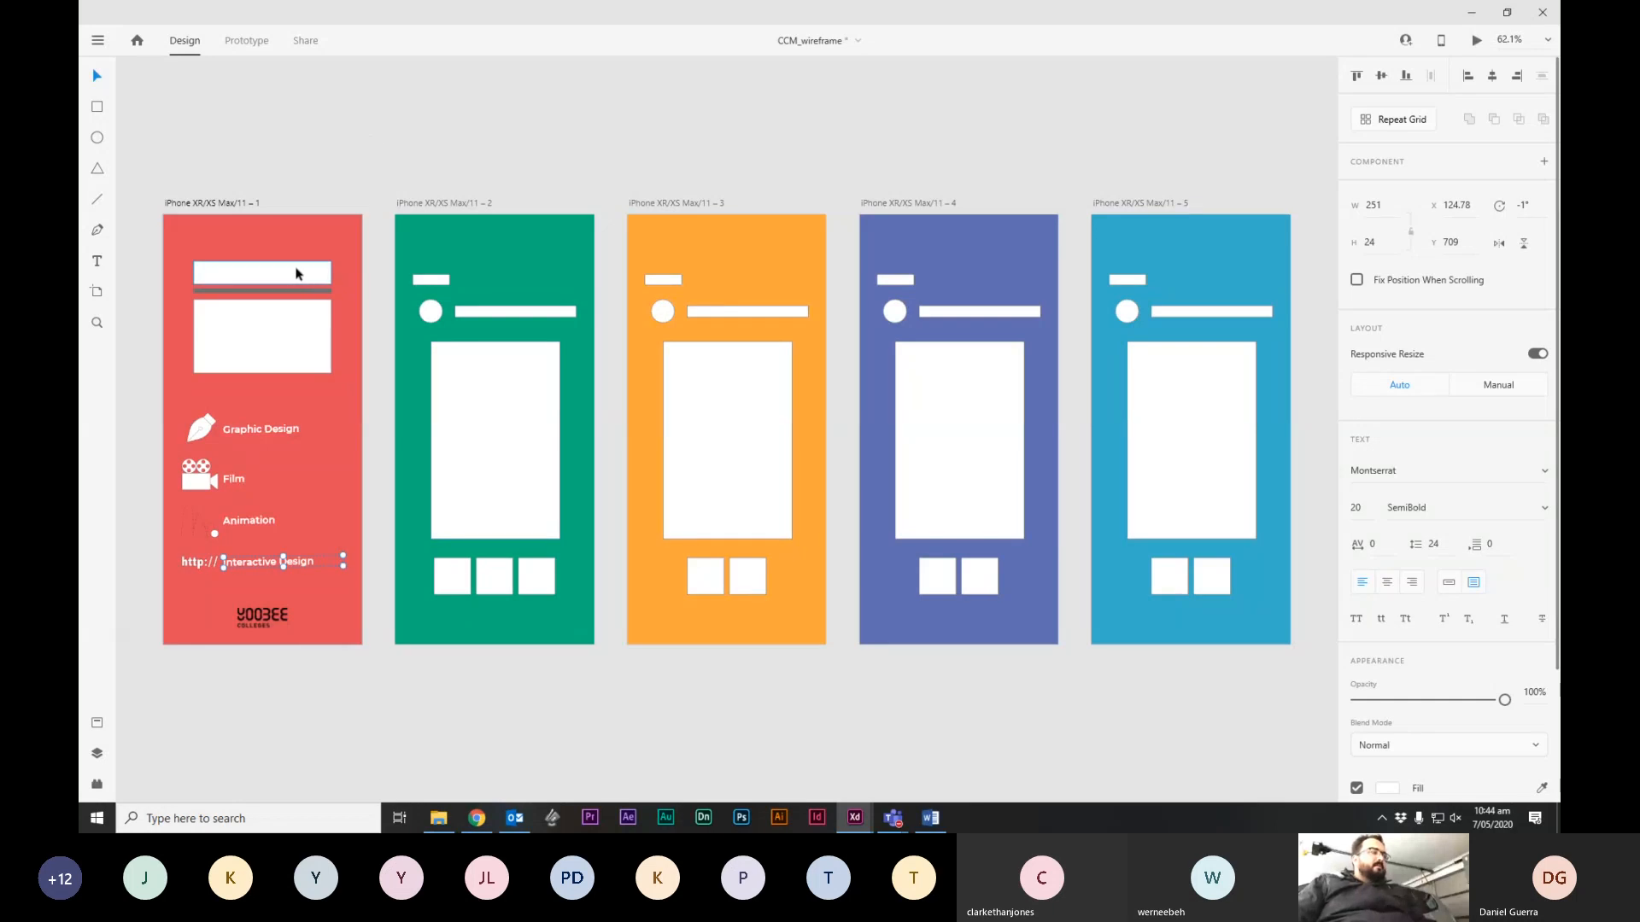
Set the border colour of the divider line between the red artboard's two placeholders to black, #000000.
{"action": "left_click", "coordinate": [232, 296]}
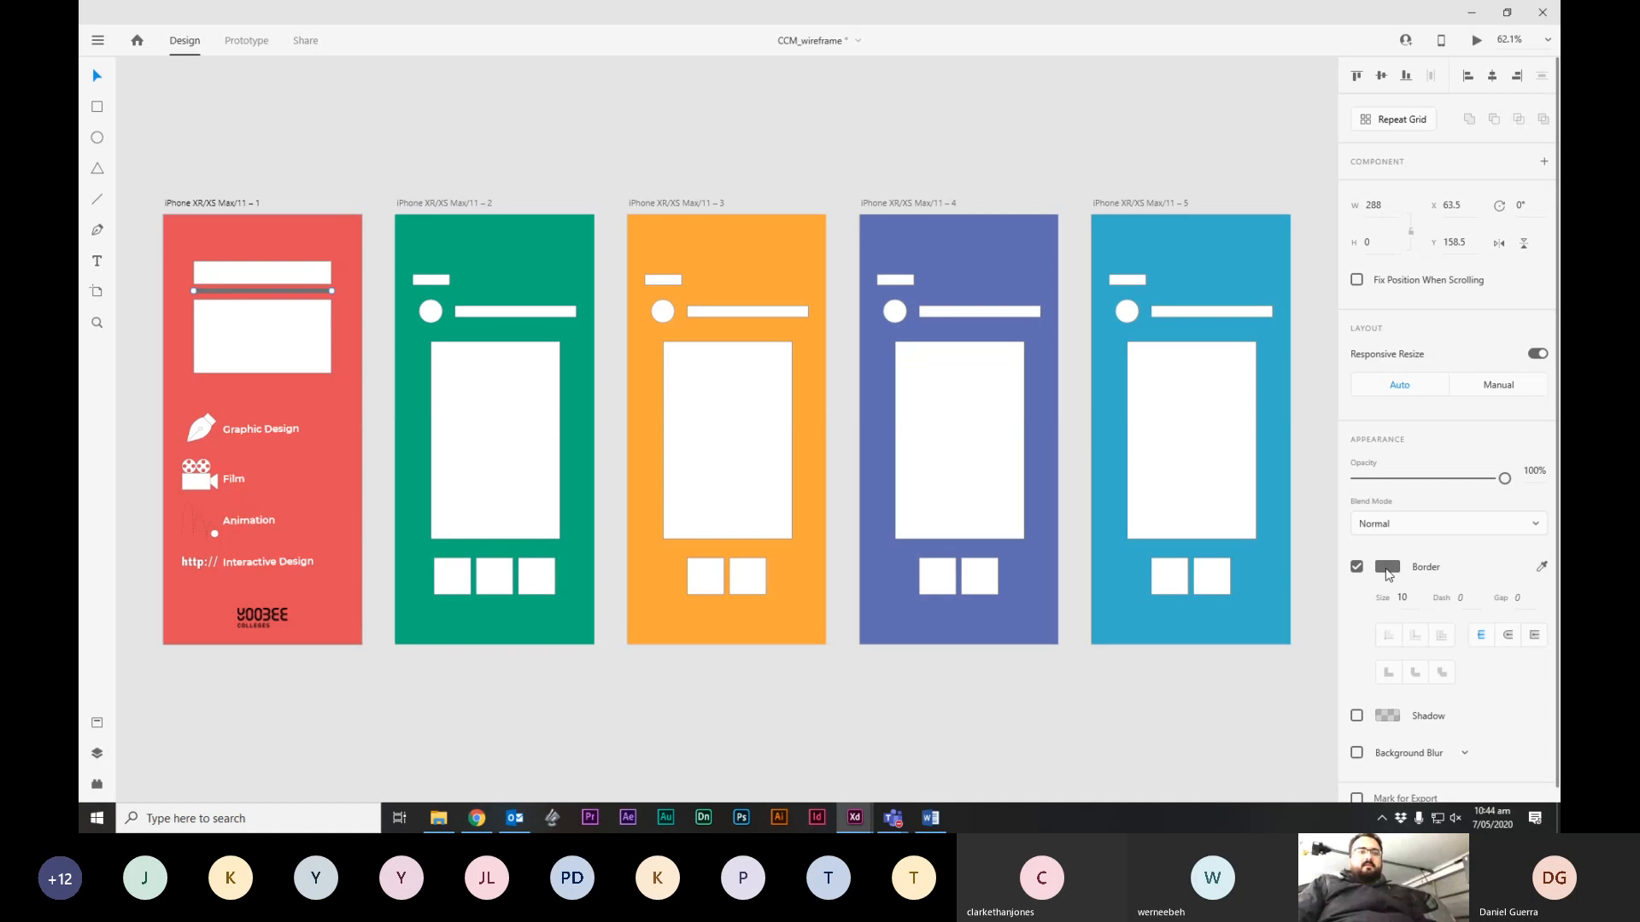
{"action": "left_click", "coordinate": [1387, 574]}
{"action": "left_click_drag", "start_coordinate": [1182, 542], "coordinate": [1124, 602]}
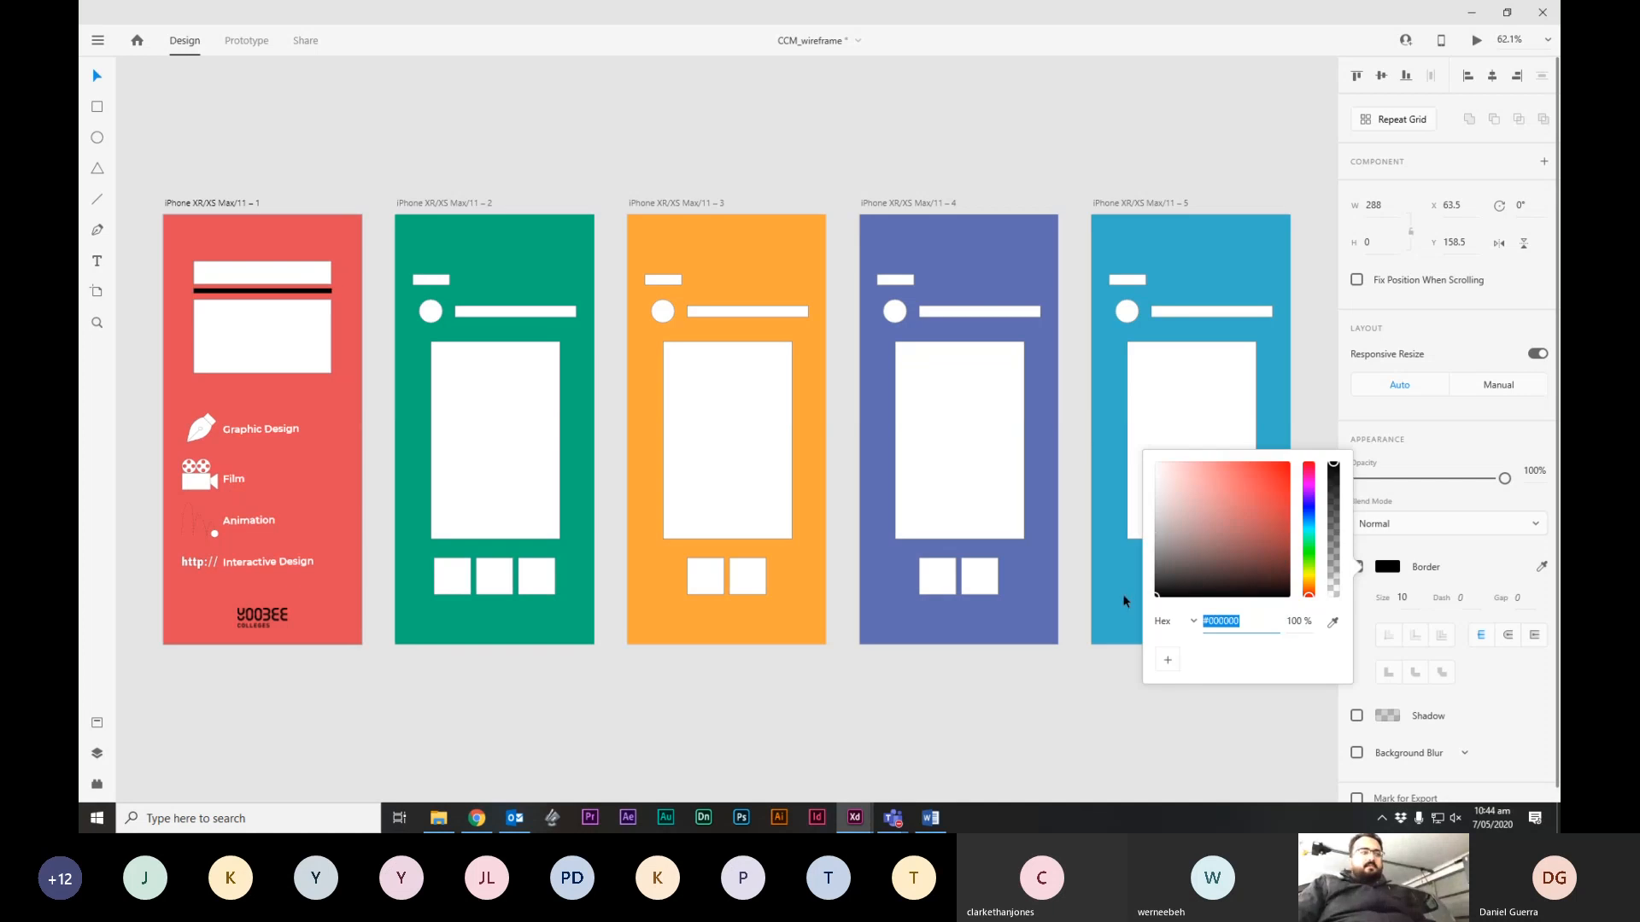
{"action": "left_click", "coordinate": [457, 155]}
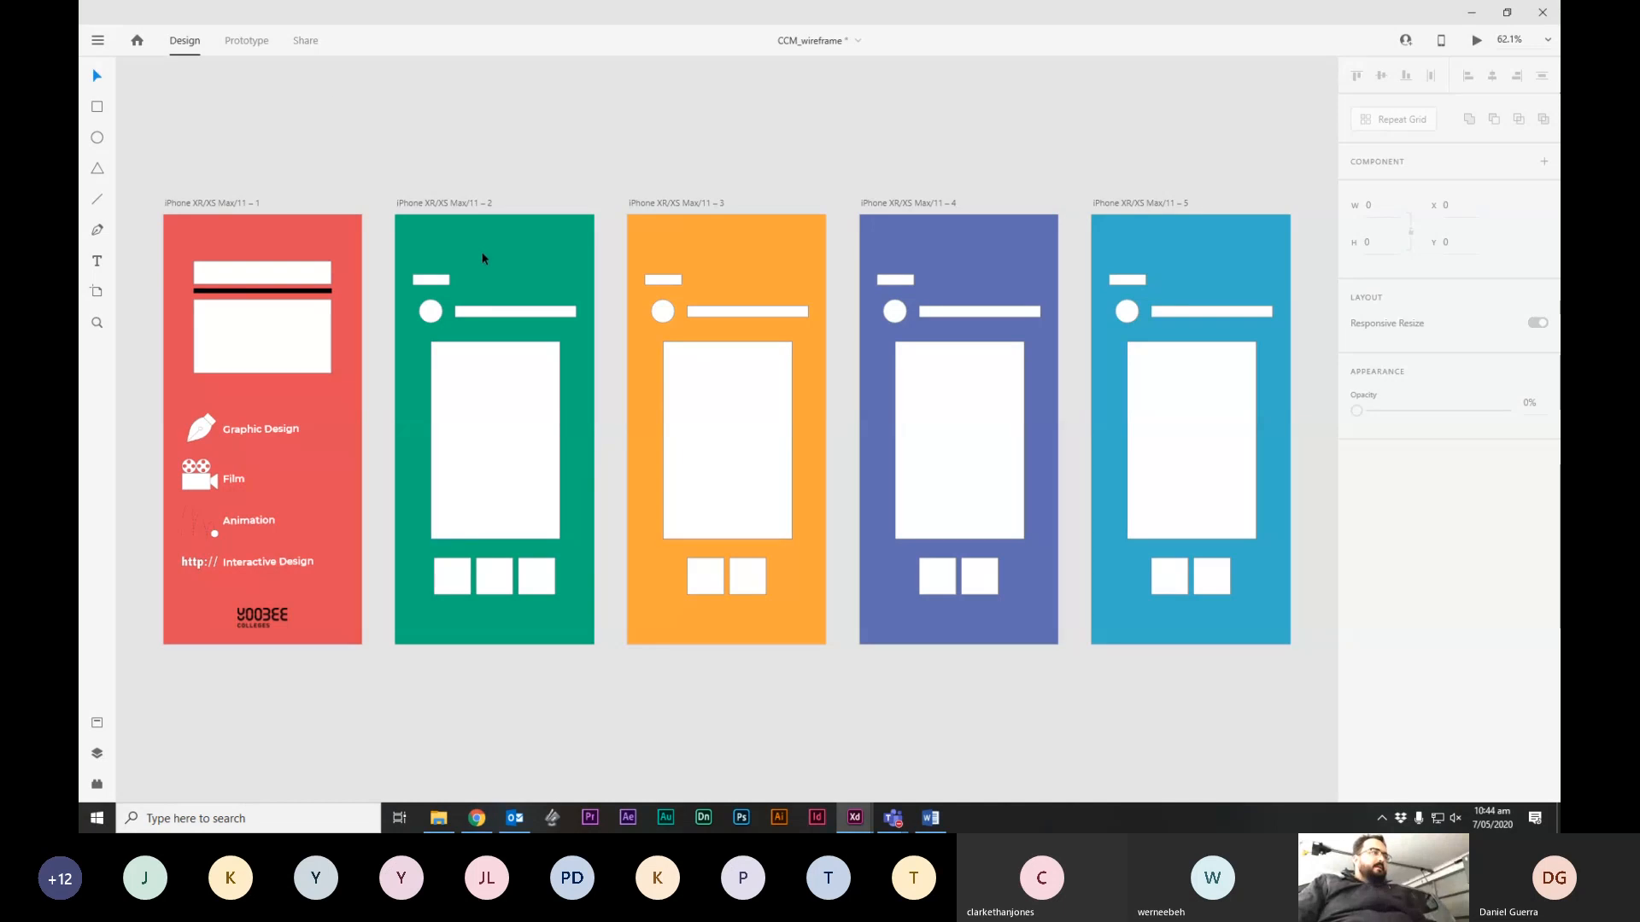
Replace the small placeholder bar above the circle on the green artboard with the text "BACK".
{"action": "left_click", "coordinate": [433, 281]}
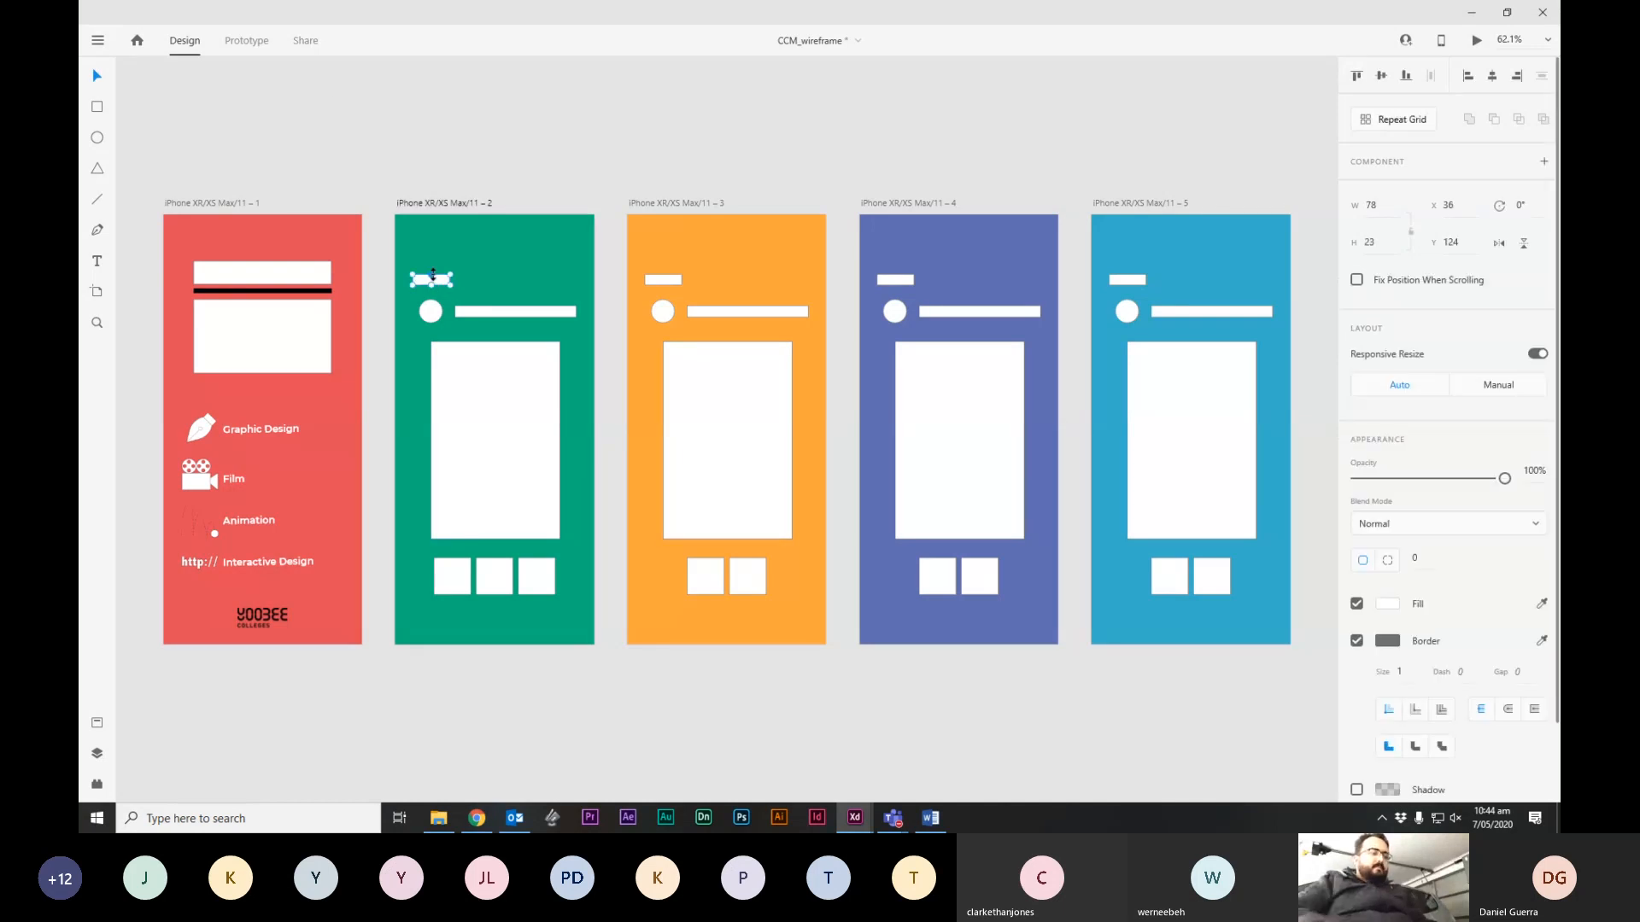
{"action": "key", "text": "Delete"}
{"action": "key", "text": "t"}
{"action": "left_click", "coordinate": [434, 272]}
{"action": "type", "text": "BAC"}
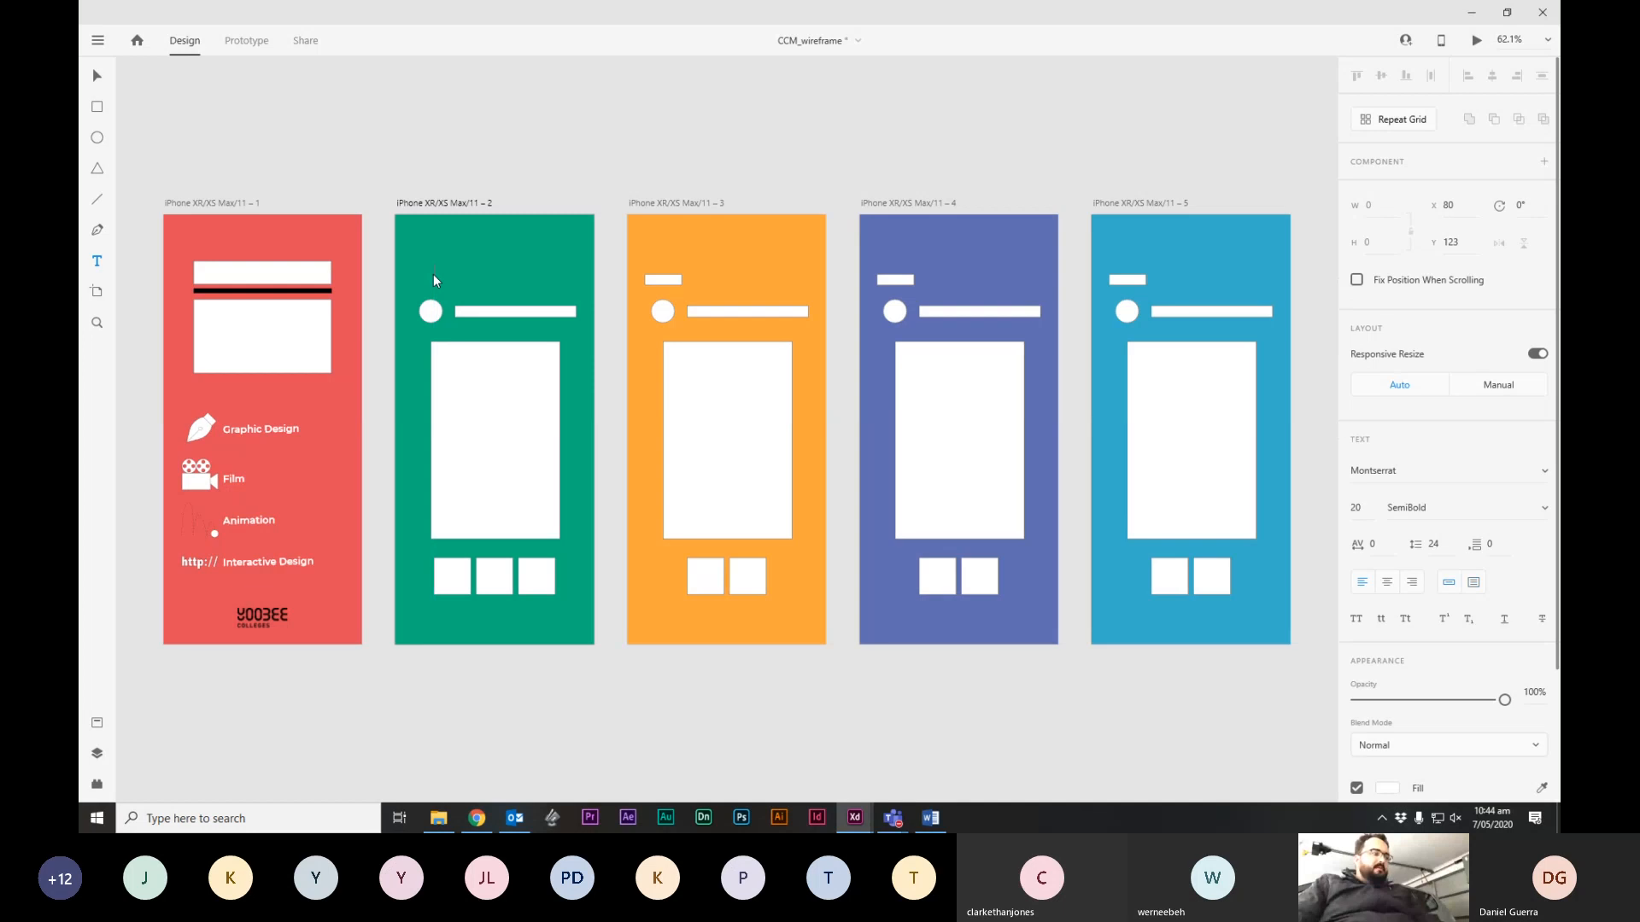
{"action": "type", "text": "K"}
{"action": "key", "text": "Escape"}
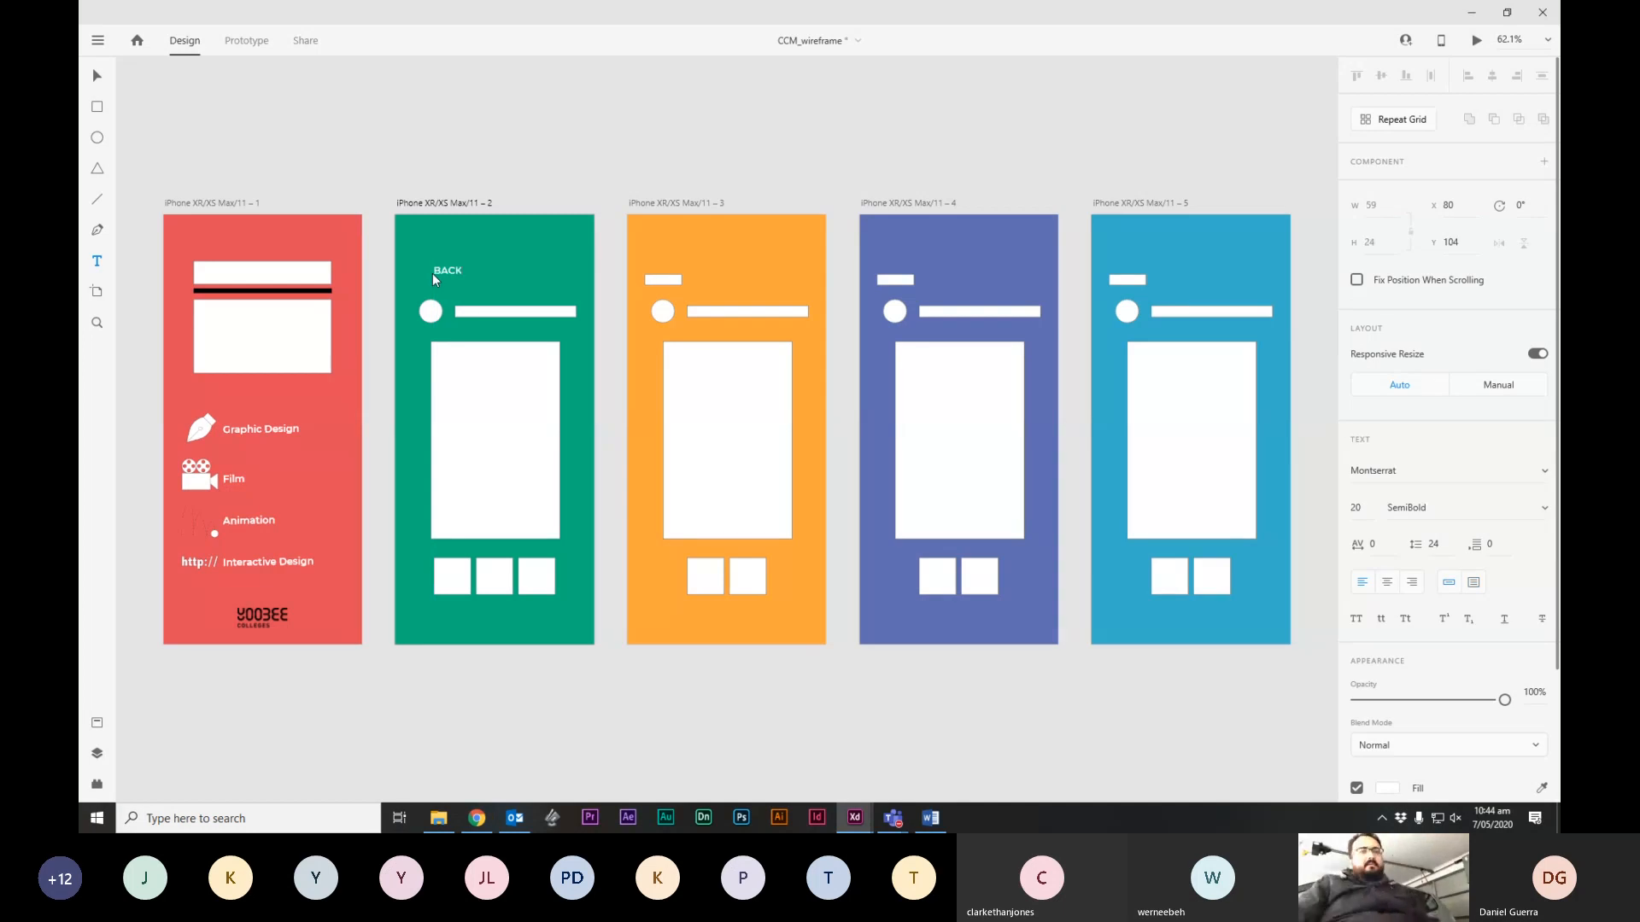
Set the font weight of the BACK label to Black.
{"action": "left_click", "coordinate": [1497, 510]}
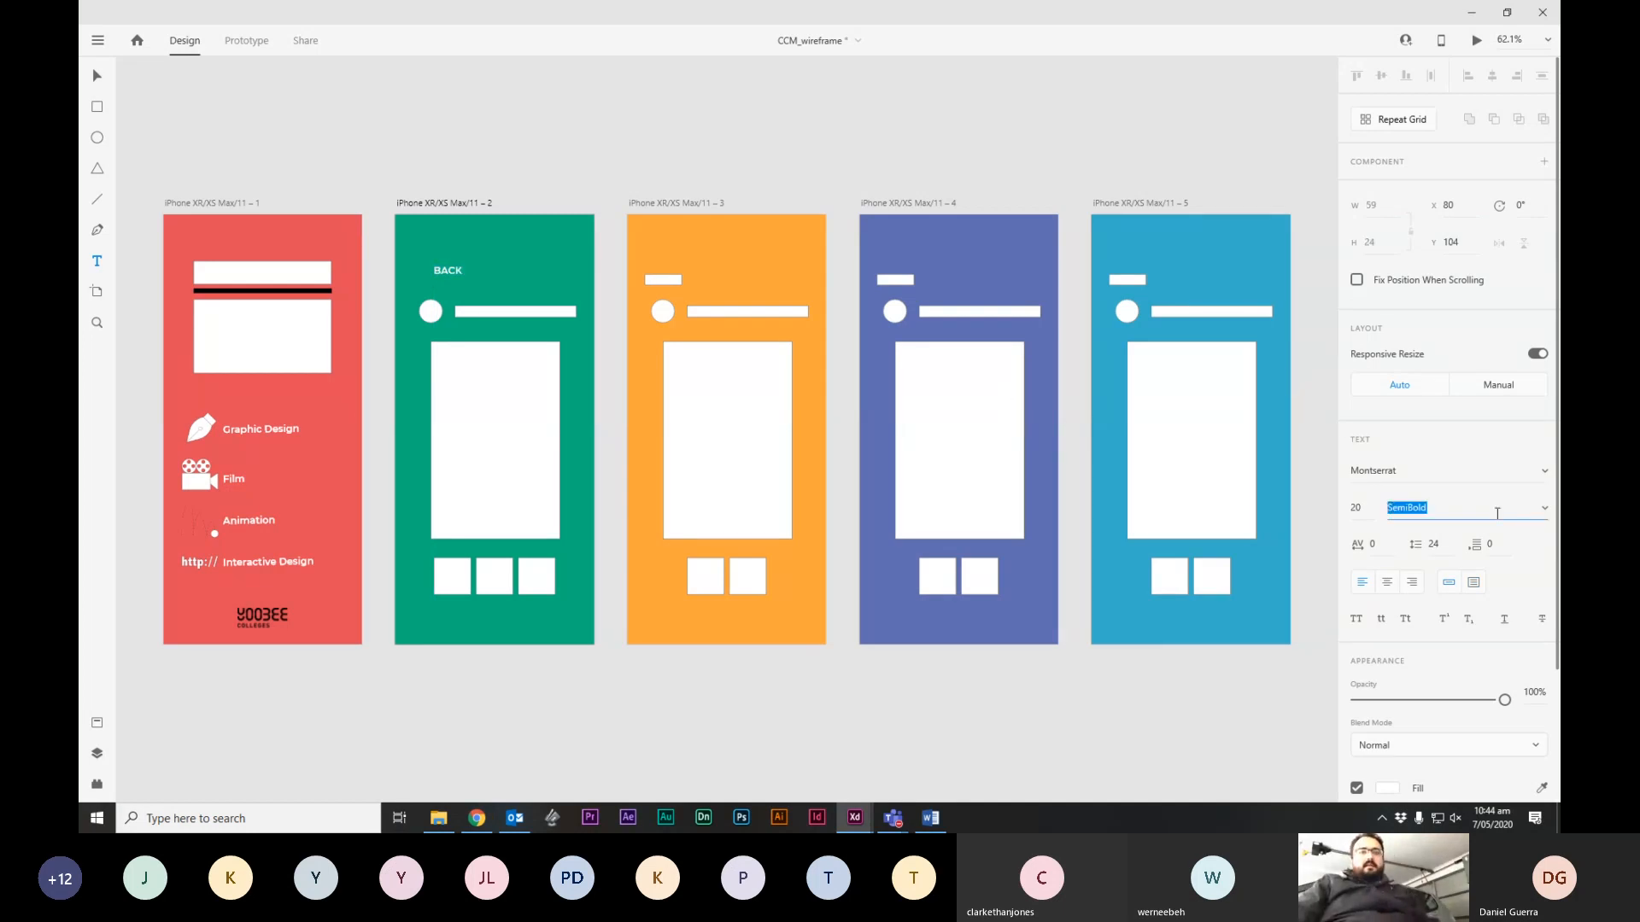
{"action": "left_click", "coordinate": [1546, 513]}
{"action": "left_click", "coordinate": [1483, 637]}
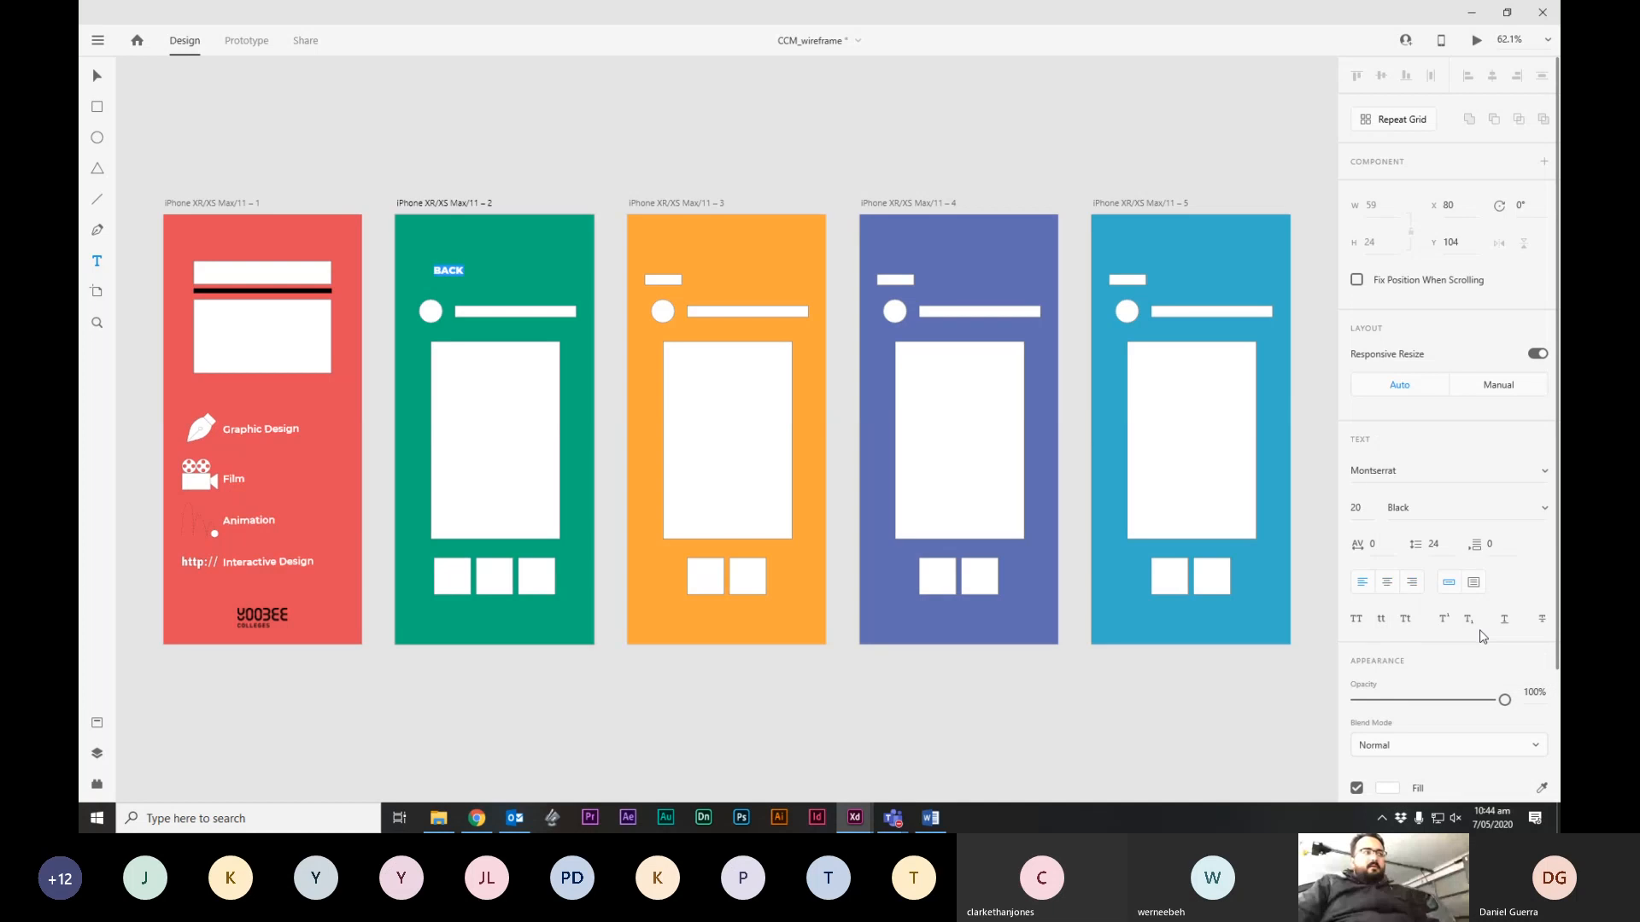
{"action": "left_click", "coordinate": [94, 77]}
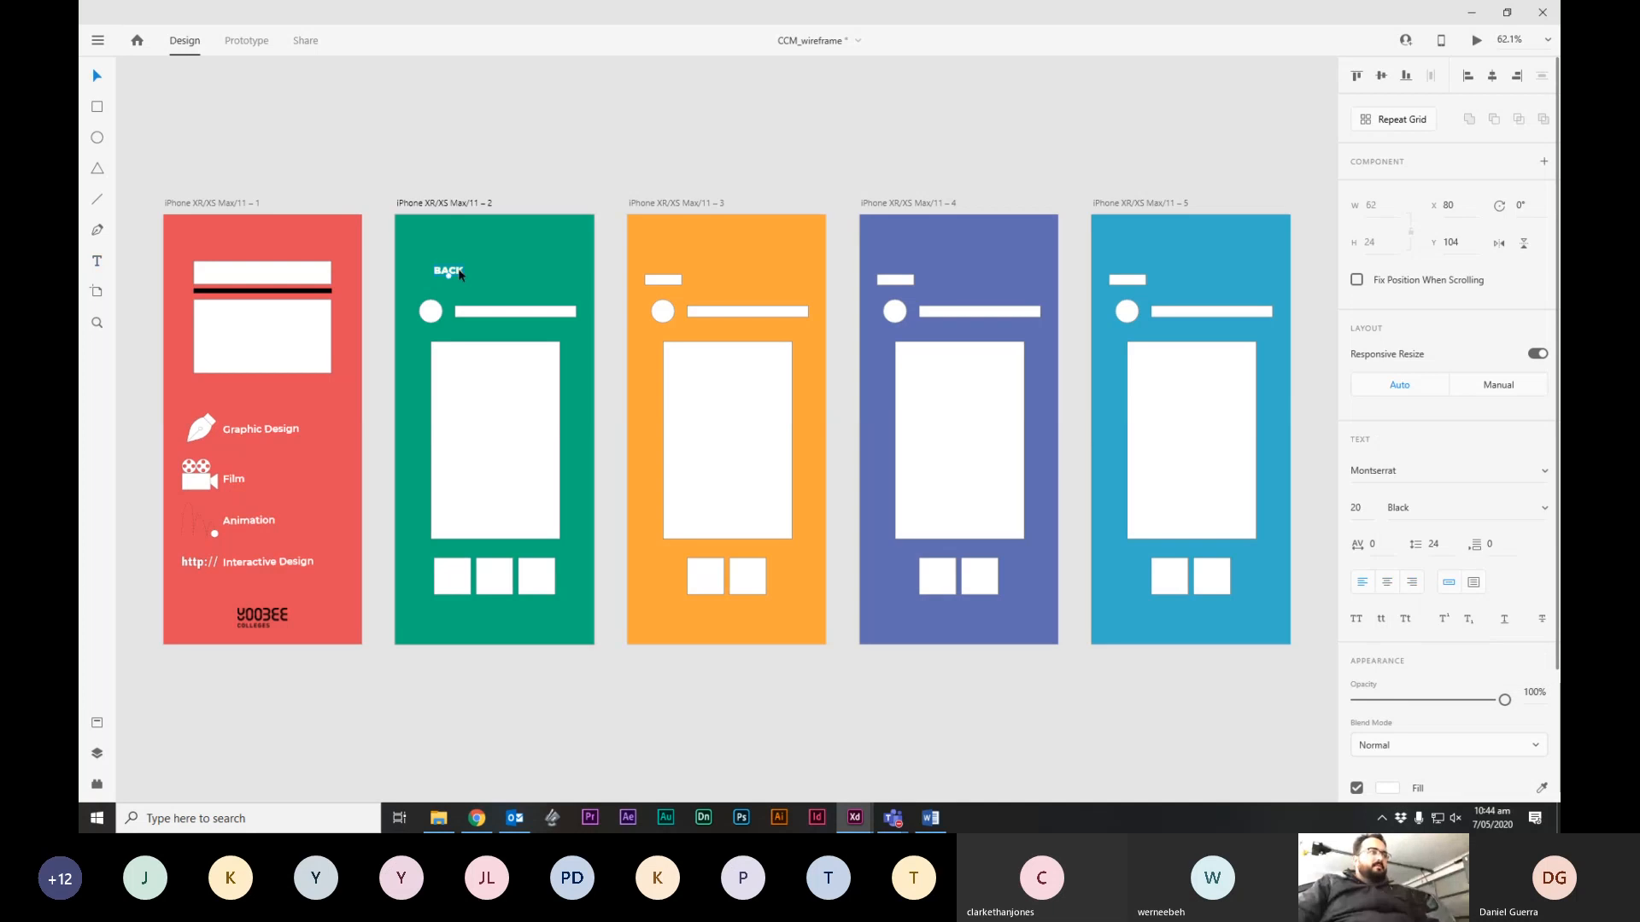
Show the layout grid and move the BACK label to the first column's left edge at X 36, Y 93.
{"action": "right_click", "coordinate": [494, 272]}
{"action": "left_click", "coordinate": [598, 431]}
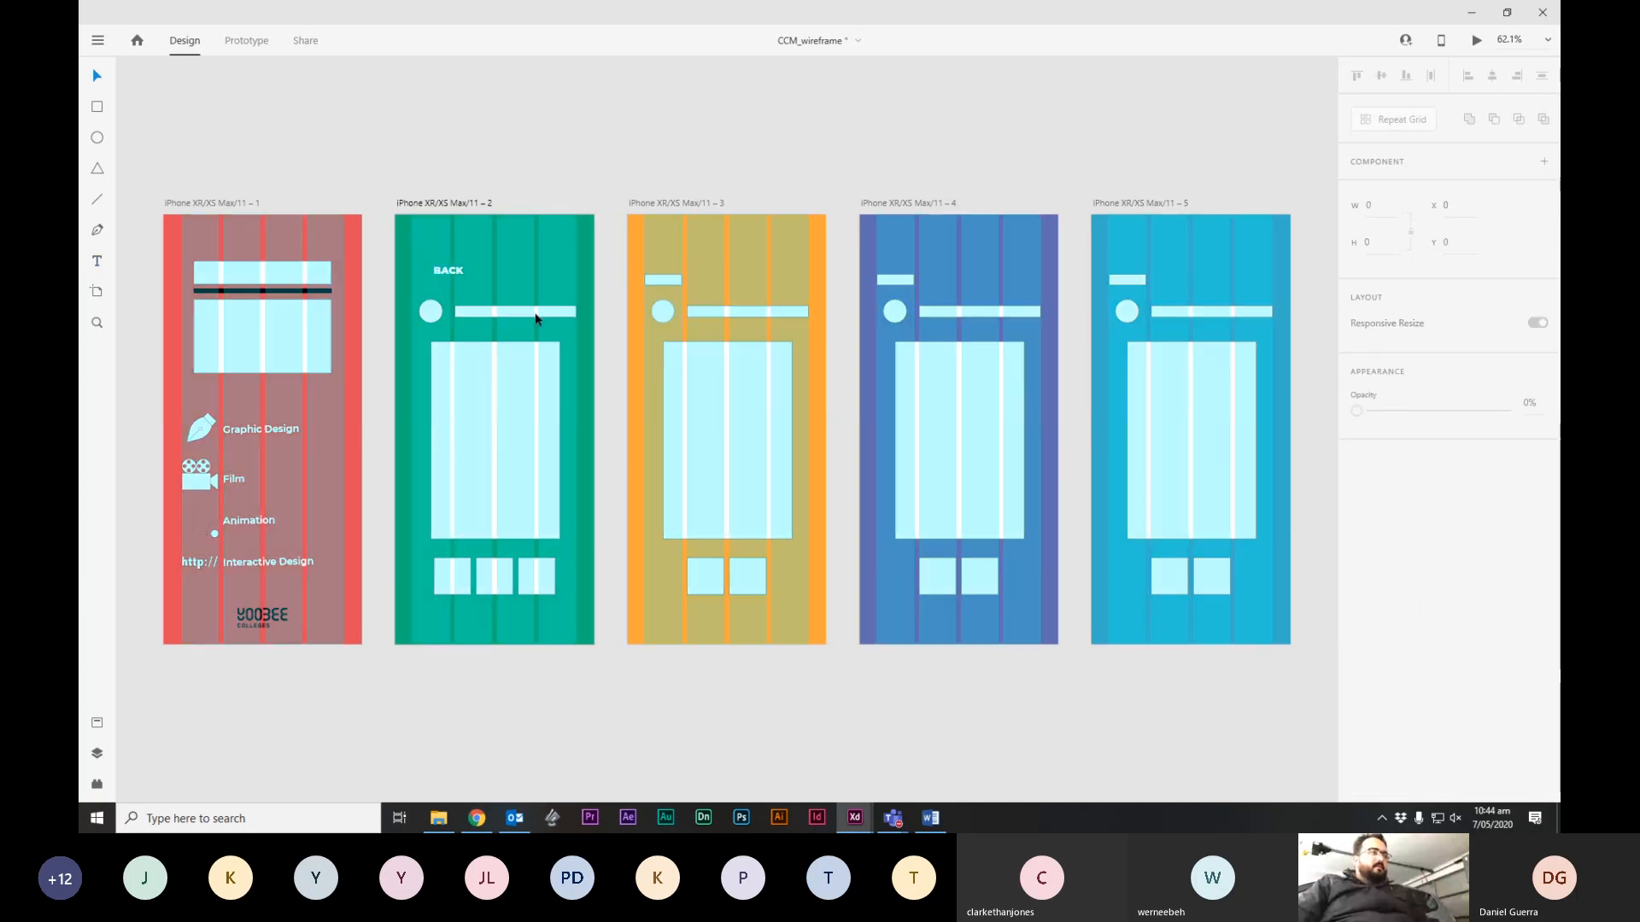
{"action": "left_click_drag", "start_coordinate": [455, 273], "coordinate": [433, 269]}
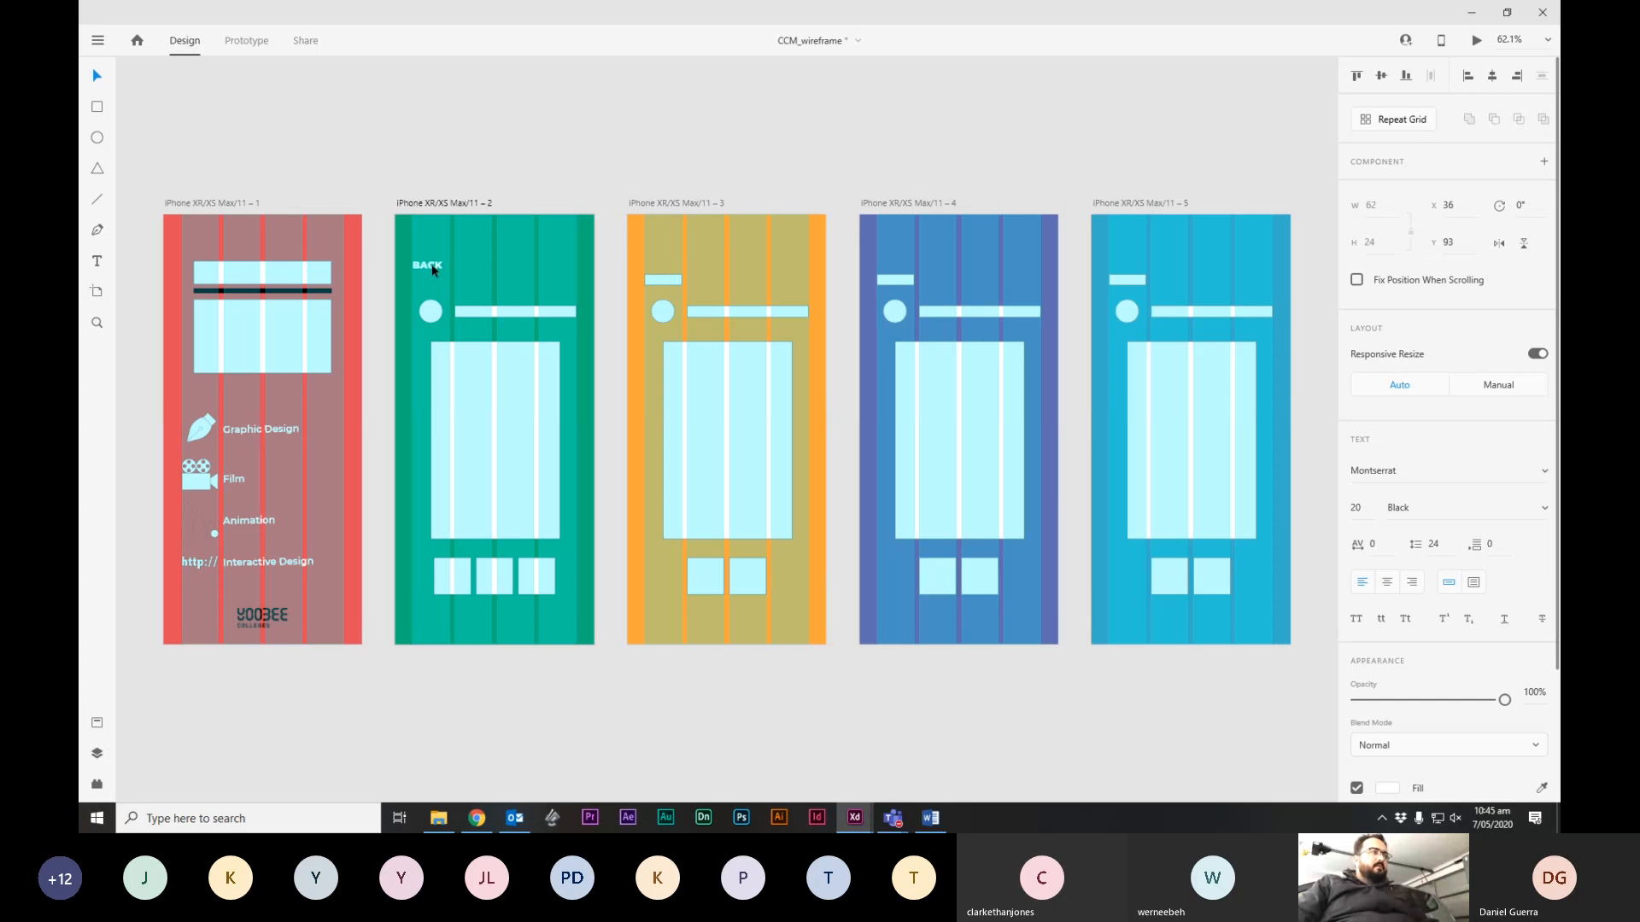
Delete the small placeholder bars above the circles on the orange, purple and light blue artboards.
{"action": "left_click", "coordinate": [658, 279]}
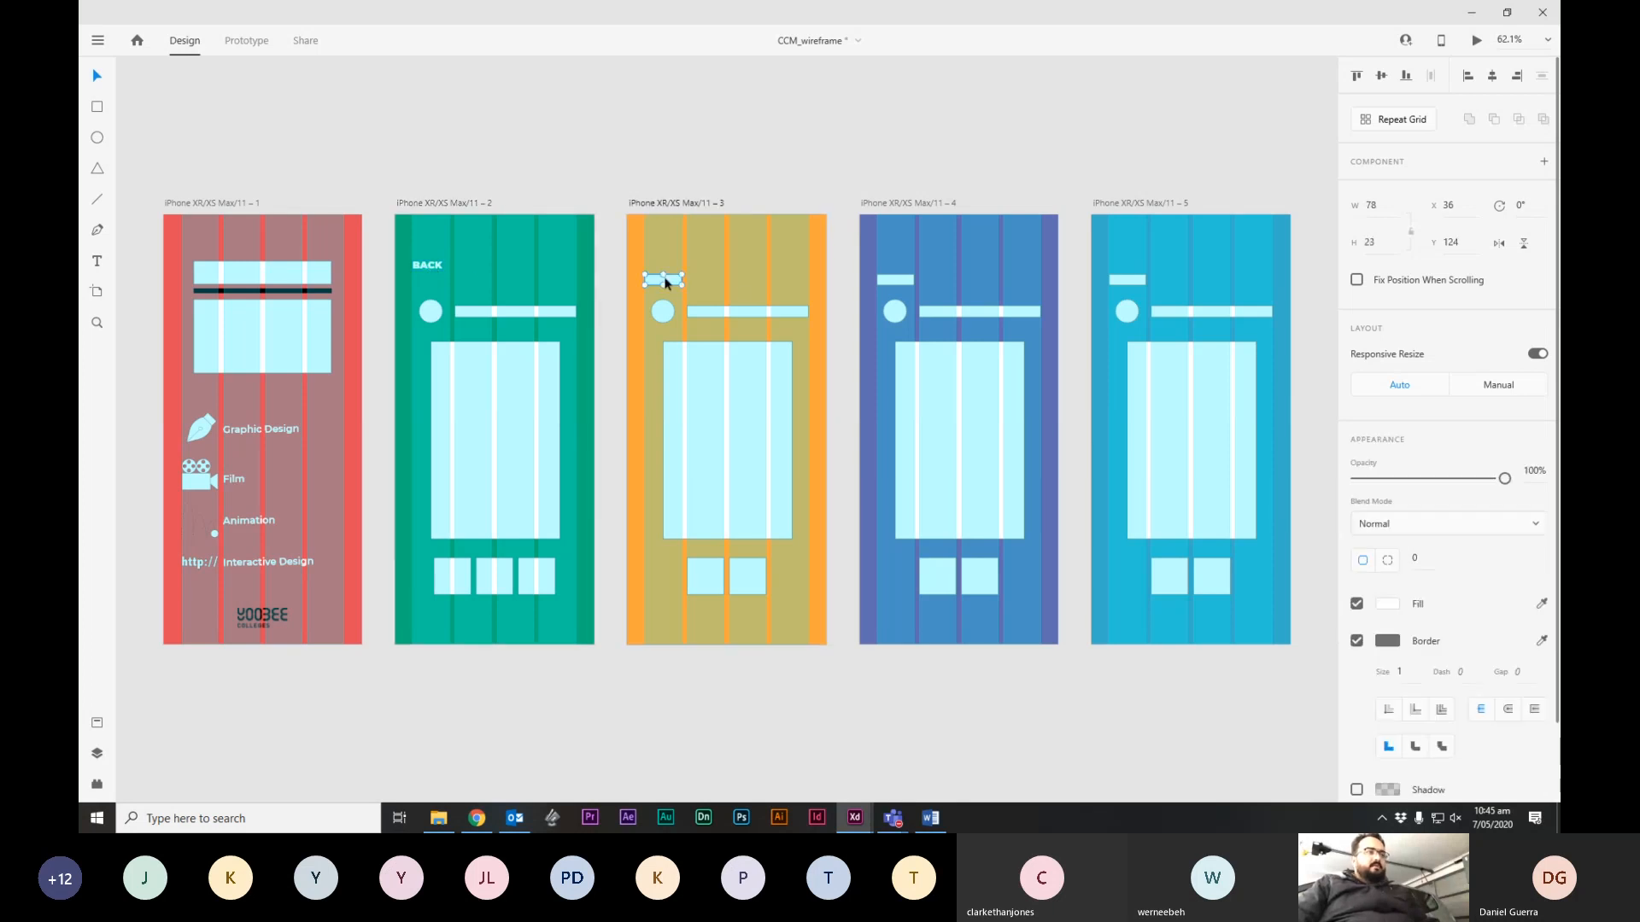
{"action": "key", "text": "Delete"}
{"action": "left_click", "coordinate": [906, 279]}
{"action": "key", "text": "Delete"}
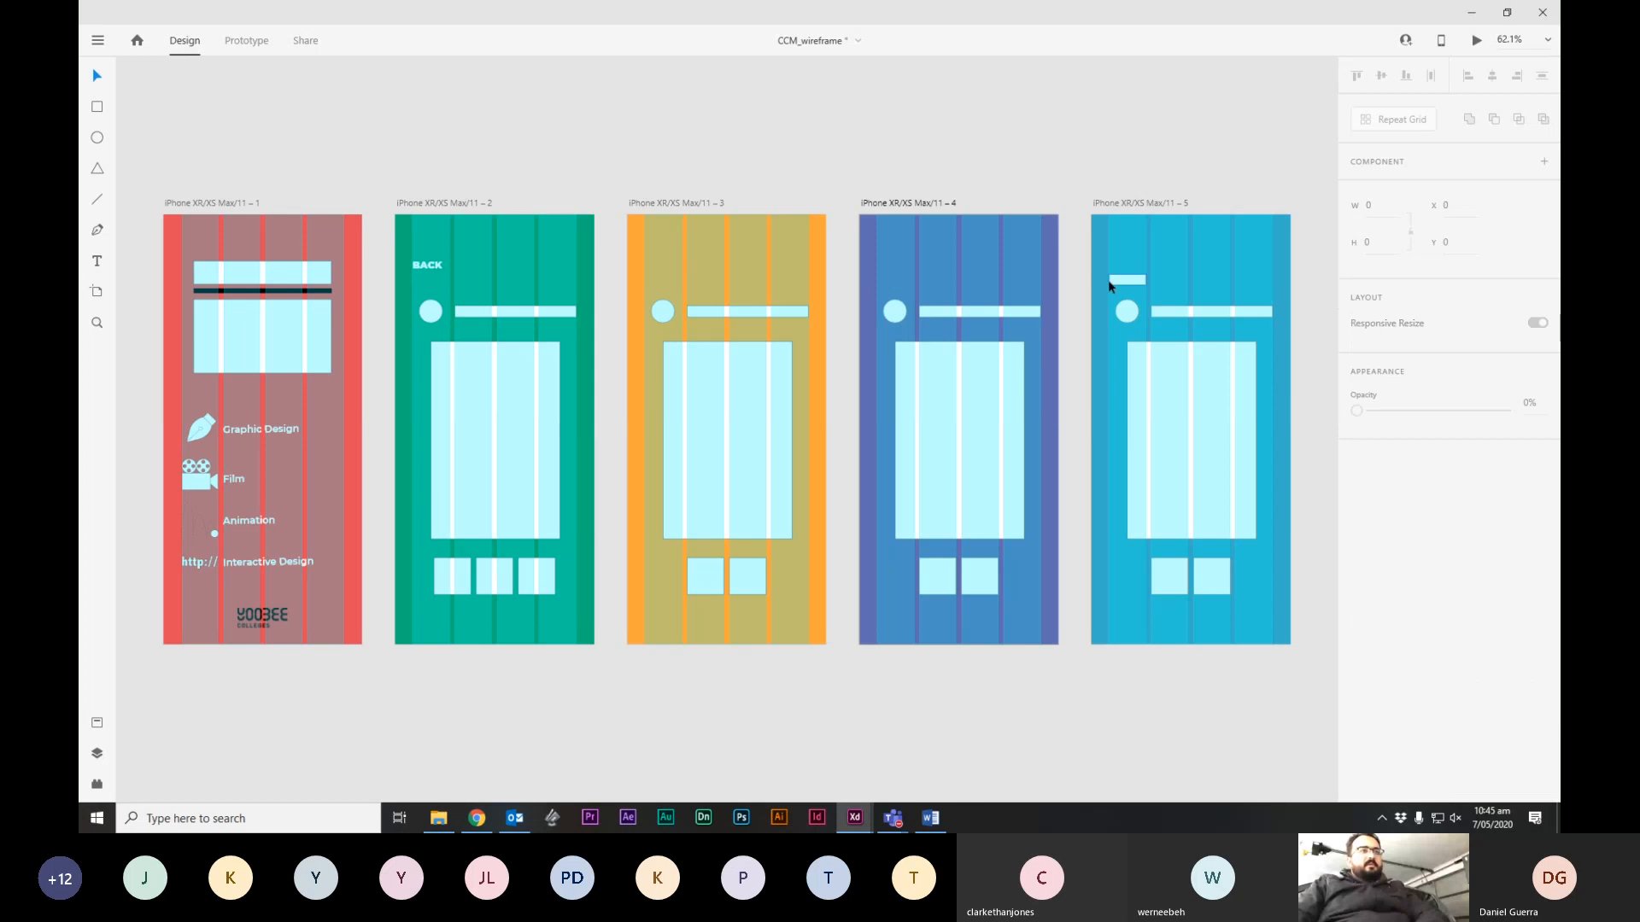
{"action": "left_click", "coordinate": [1118, 280]}
{"action": "key", "text": "Delete"}
Copy the BACK label to the same position on the orange, purple and light blue artboards and hide the layout grid.
{"action": "left_click", "coordinate": [436, 269]}
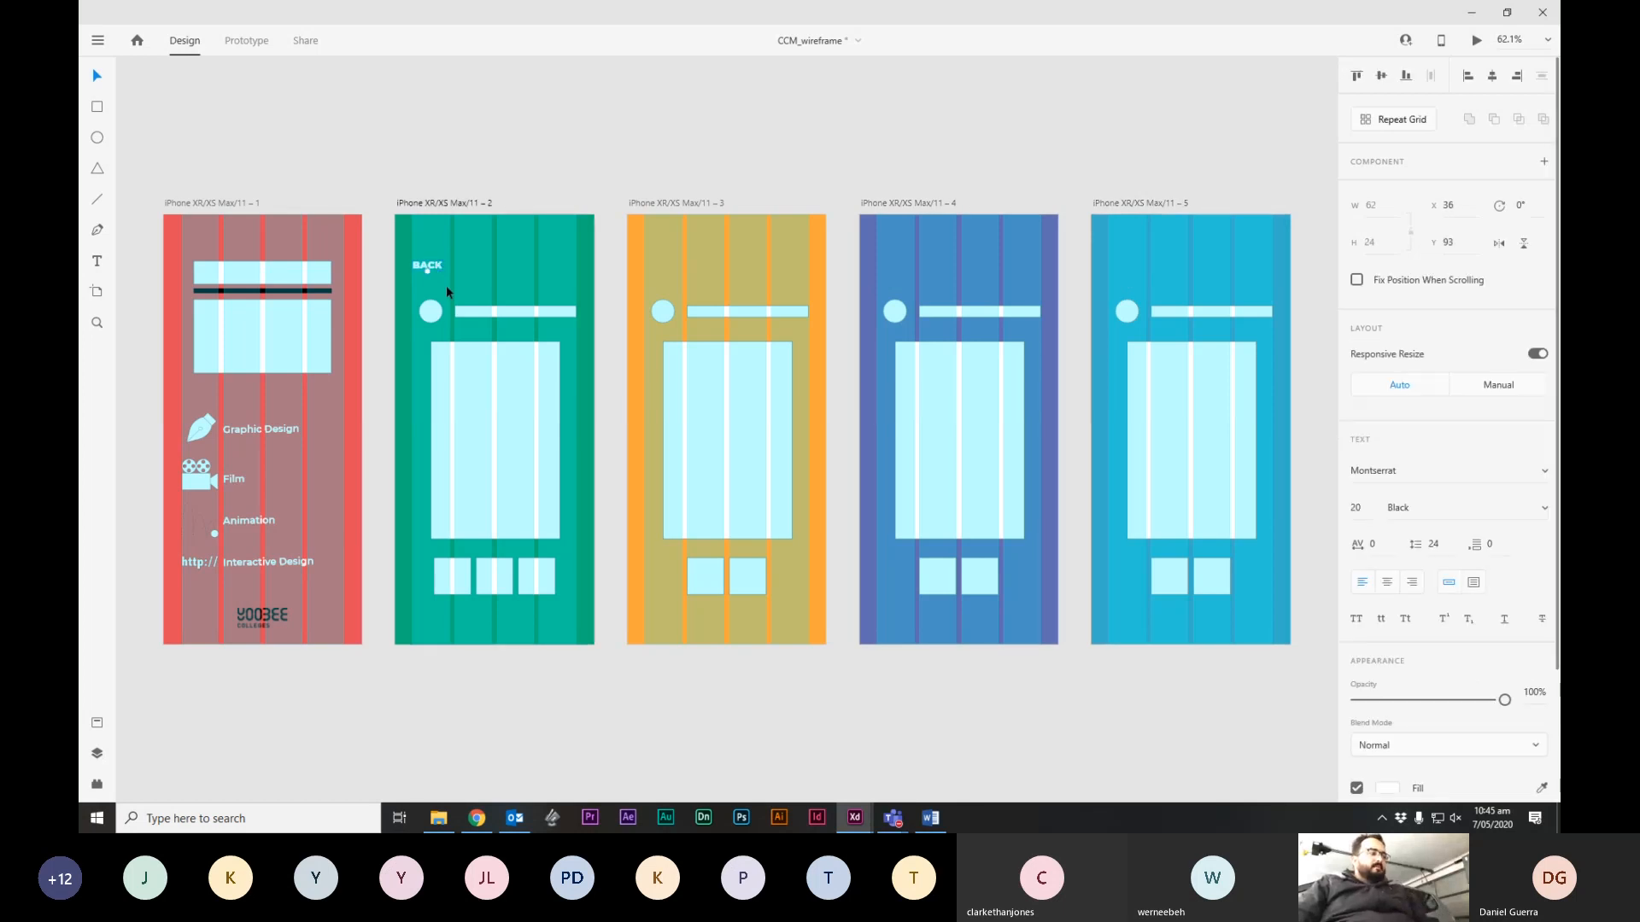
{"action": "left_click_drag", "start_coordinate": [437, 269], "coordinate": [1124, 263]}
{"action": "key", "text": "Escape"}
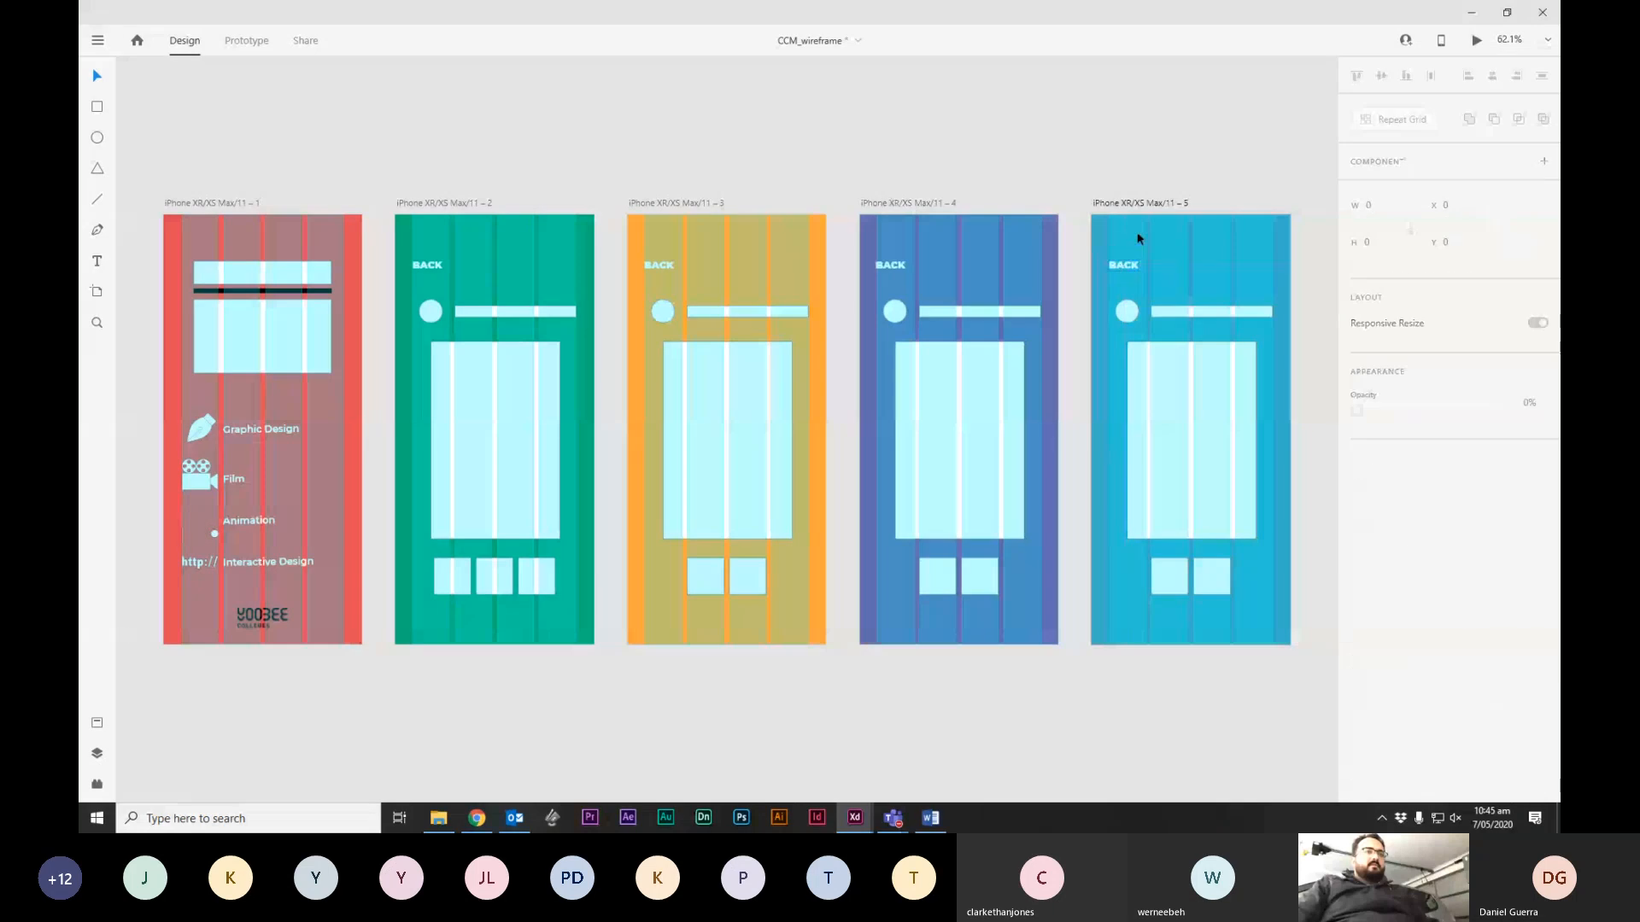
{"action": "right_click", "coordinate": [962, 309]}
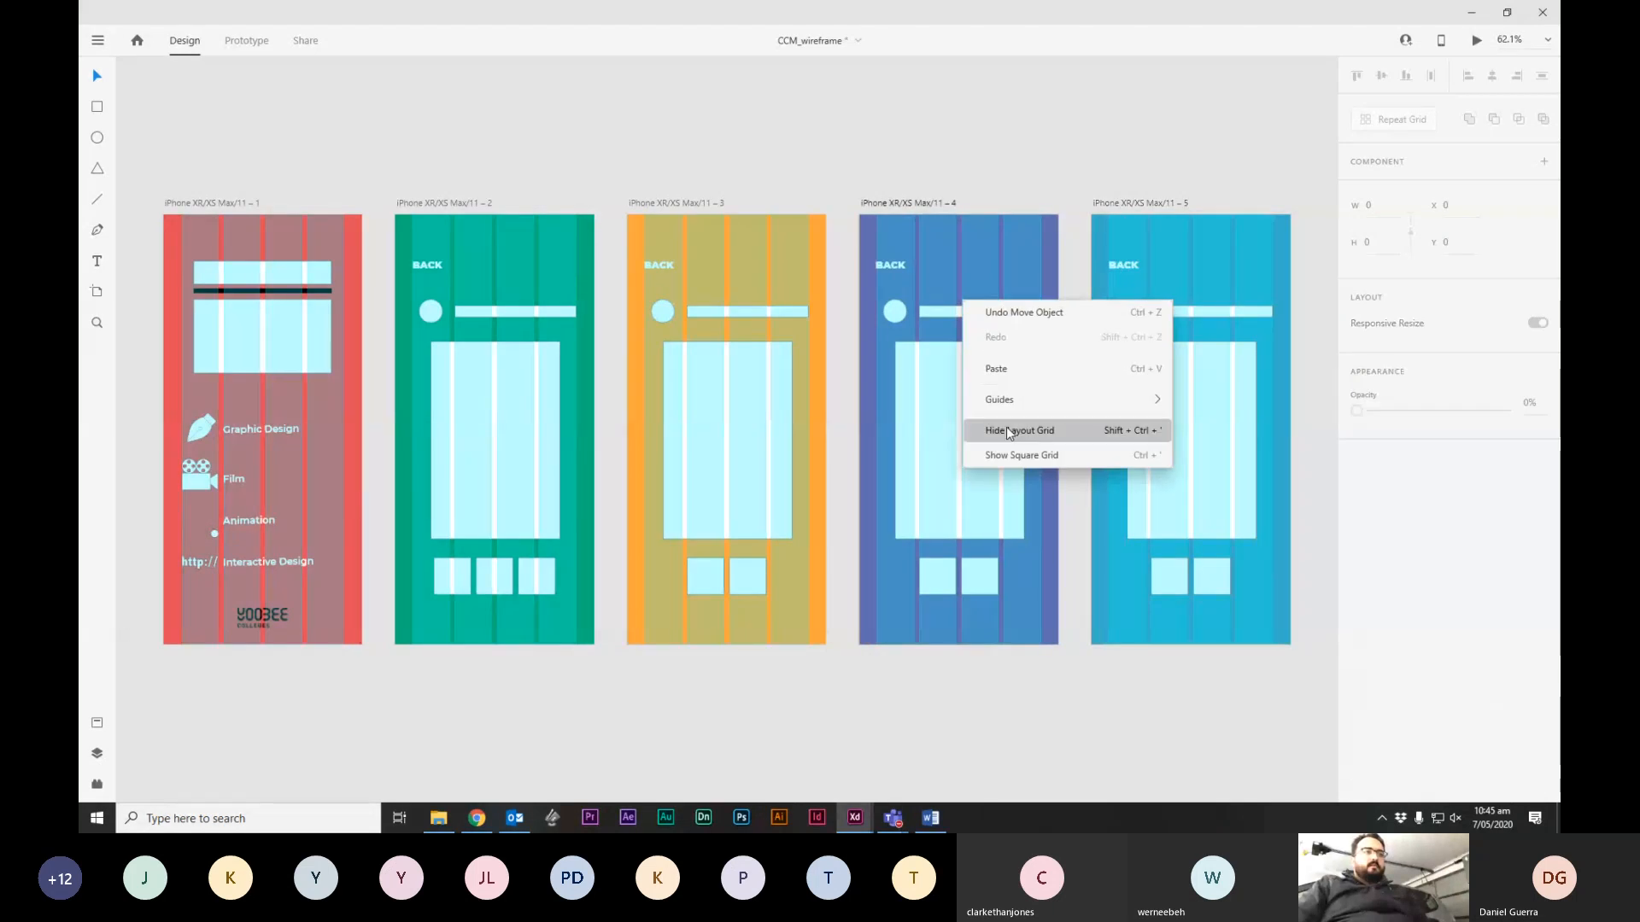
{"action": "left_click", "coordinate": [1006, 427]}
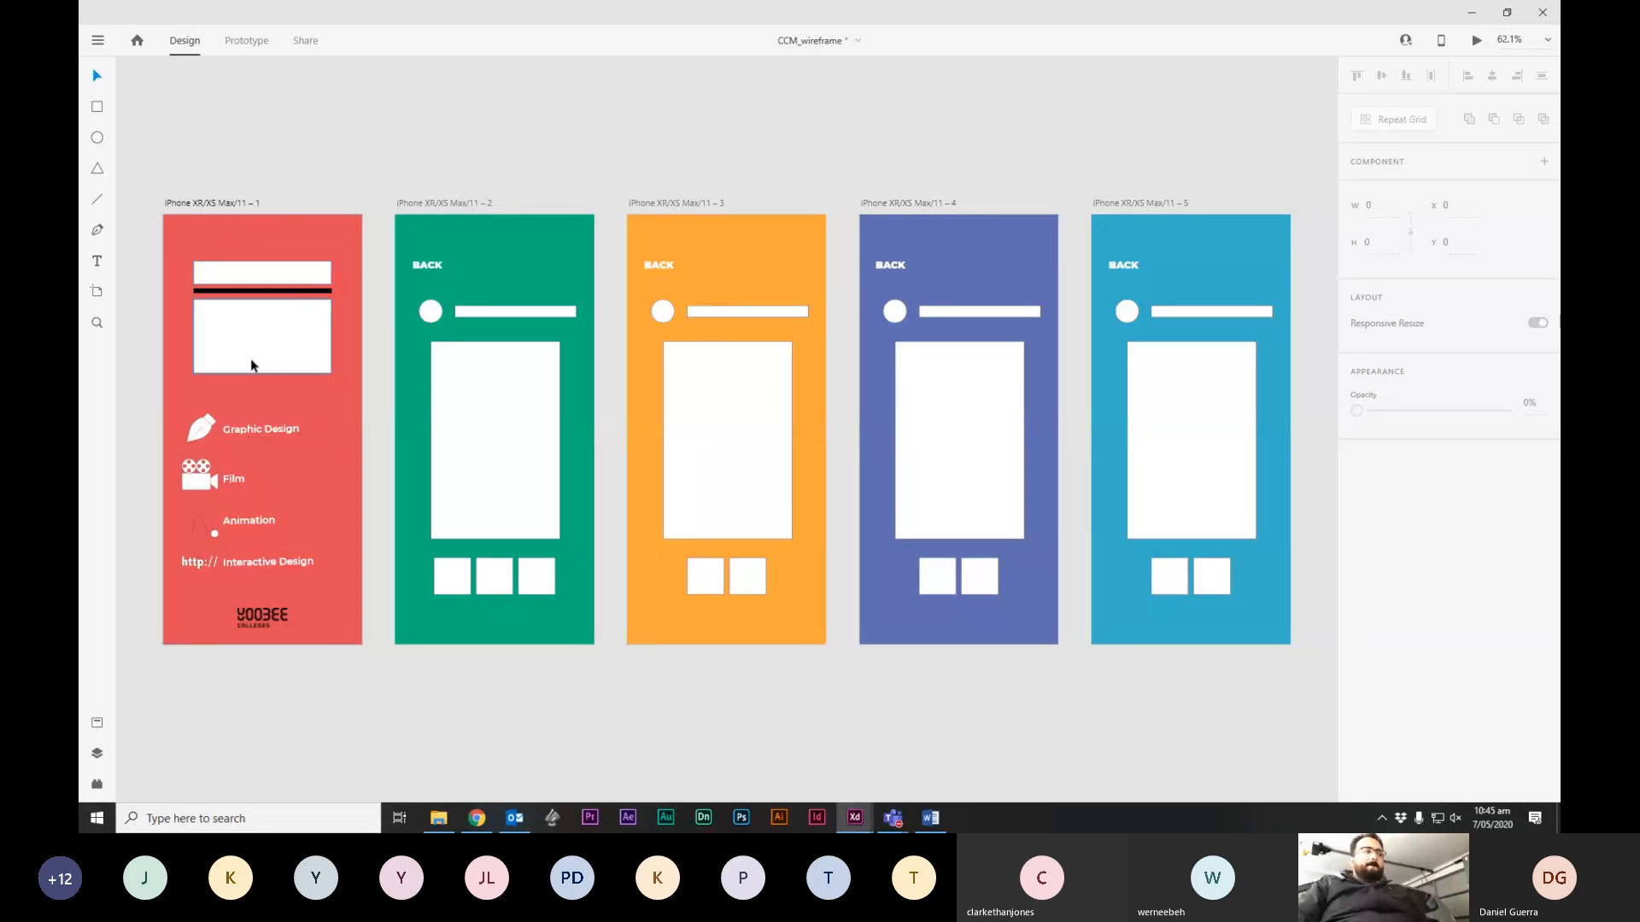
{"action": "left_click", "coordinate": [437, 316]}
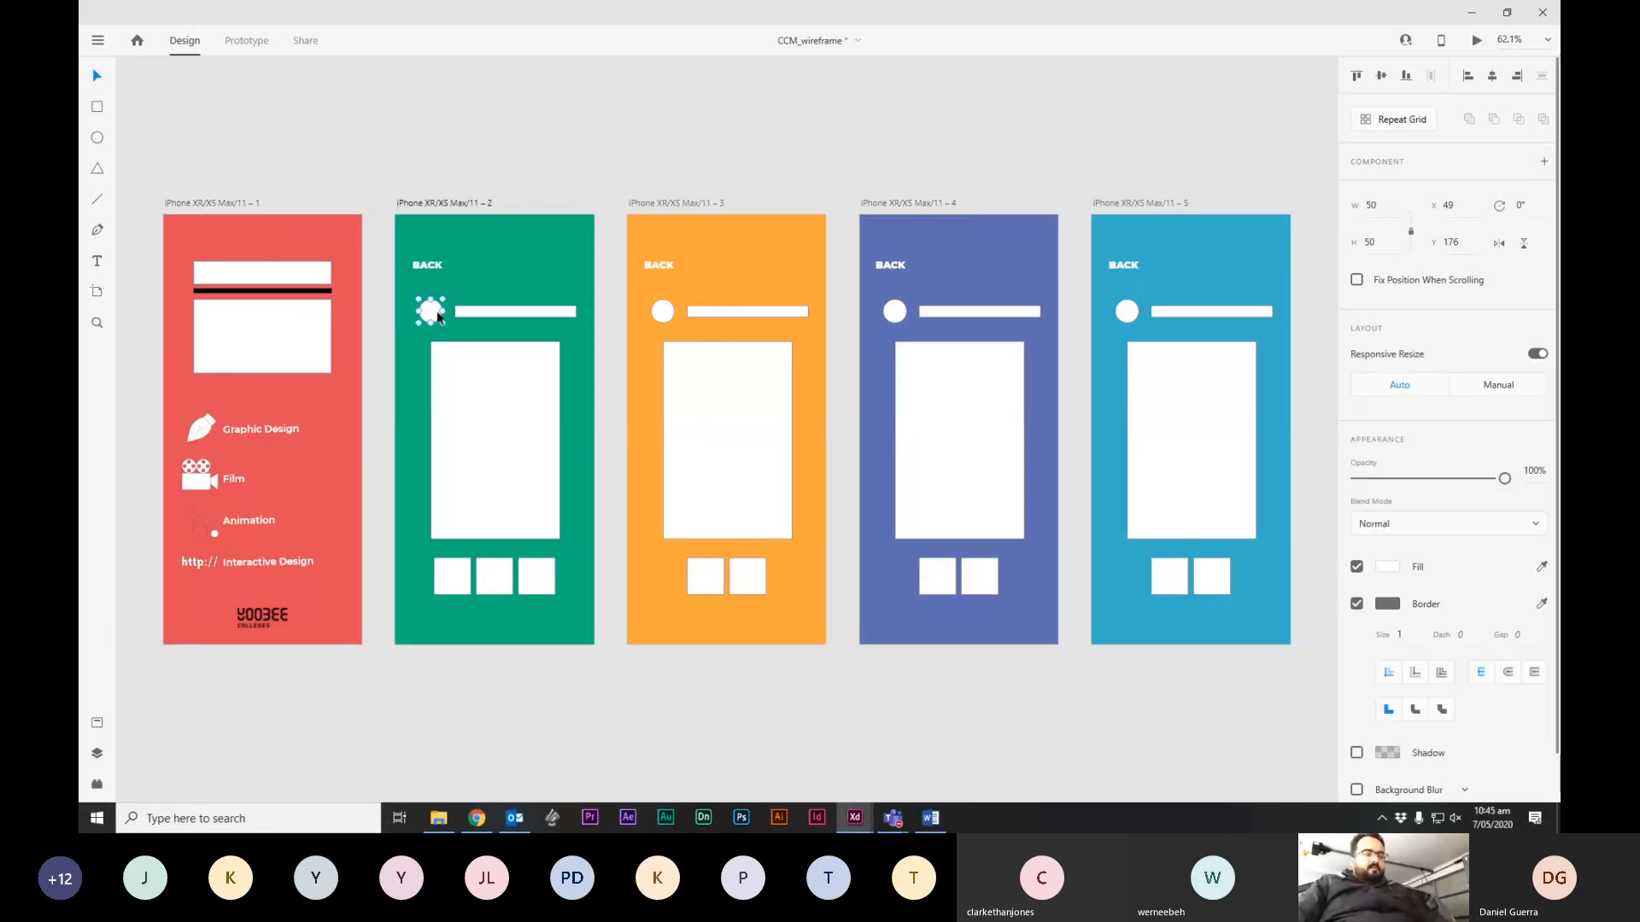
{"action": "key", "text": "Delete"}
{"action": "left_click", "coordinate": [203, 427]}
{"action": "left_click_drag", "start_coordinate": [205, 426], "coordinate": [425, 306]}
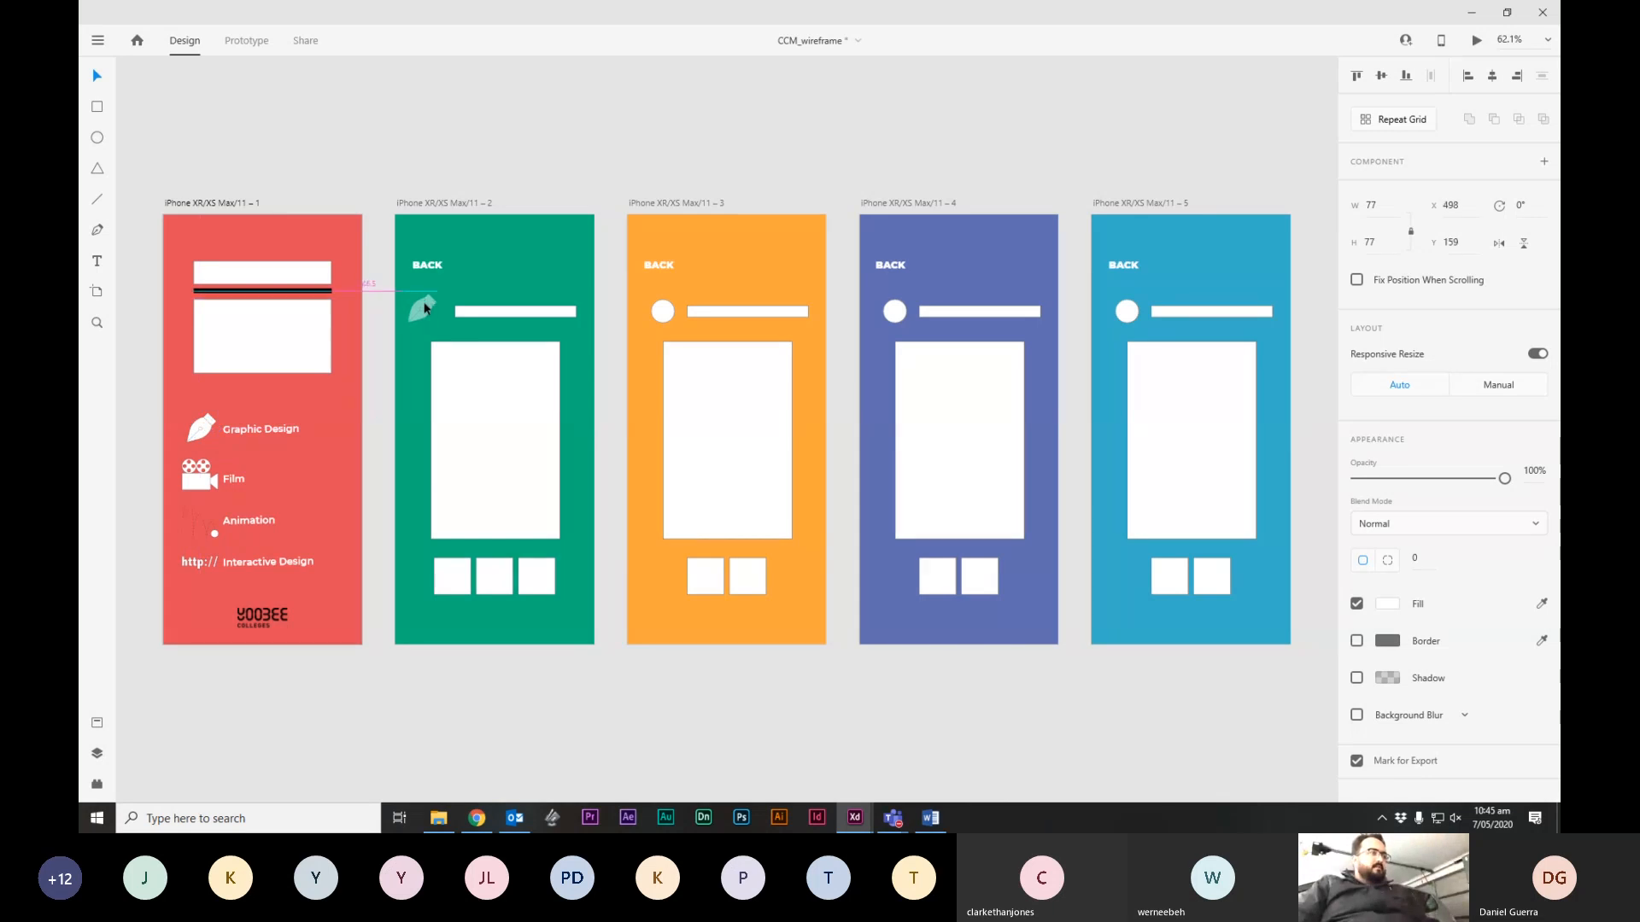
{"action": "key", "text": "ctrl+z"}
{"action": "key", "text": "ctrl+z"}
Replace the green artboard's circle and title bar with copies of the pen icon and Graphic Design label from the red artboard.
{"action": "left_click", "coordinate": [486, 315]}
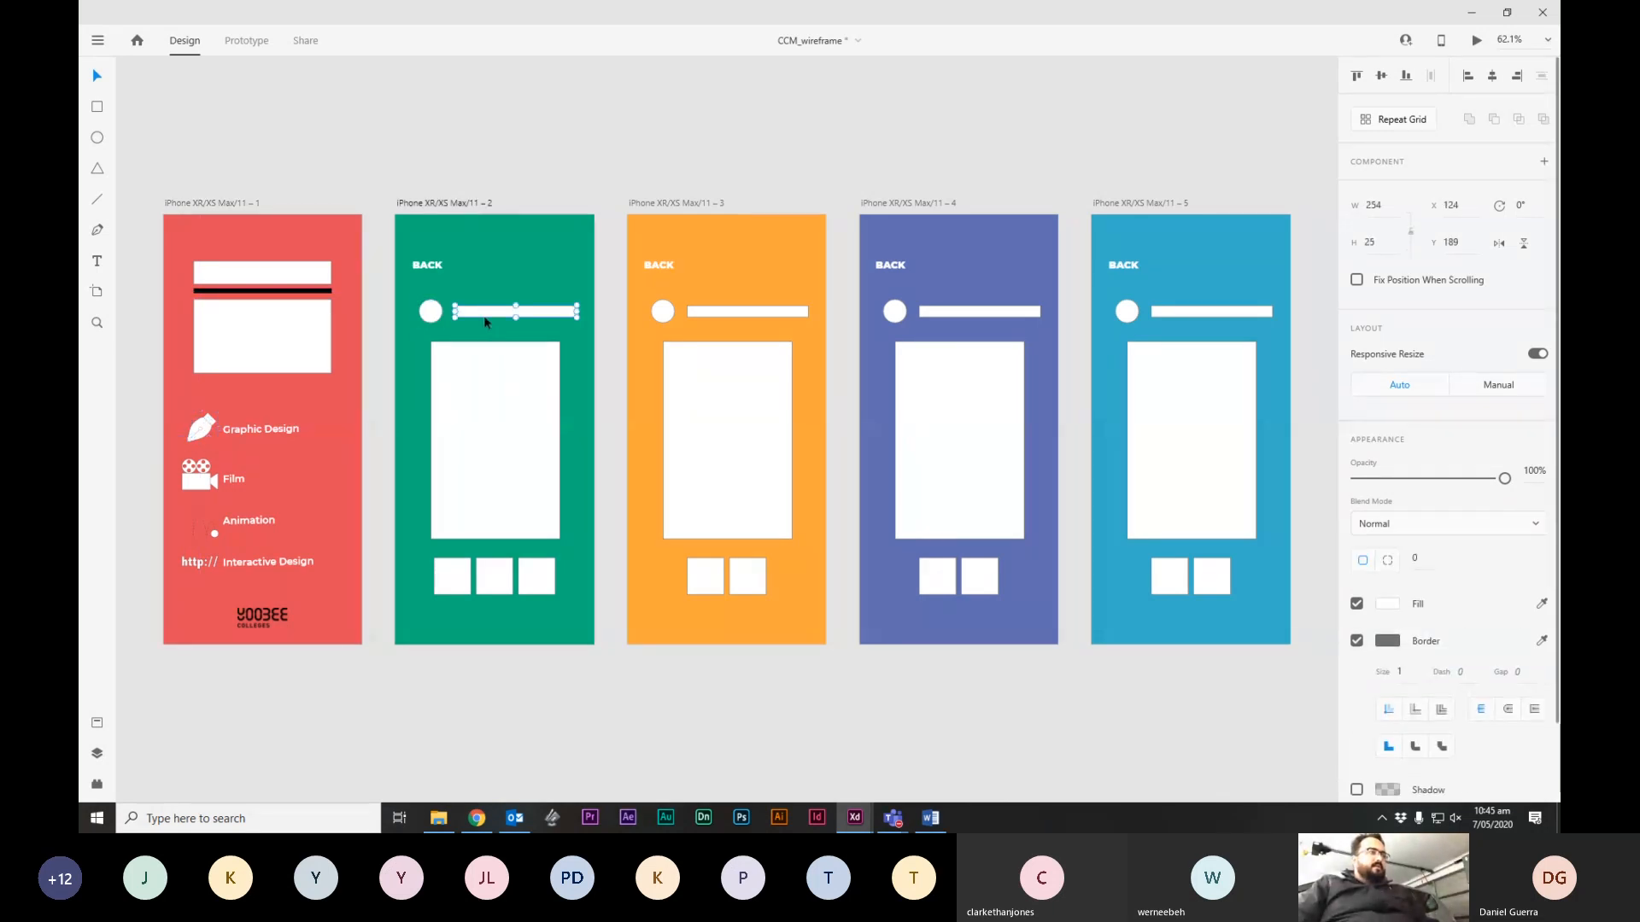
{"action": "left_click", "coordinate": [430, 314], "text": "shift"}
{"action": "key", "text": "Delete"}
{"action": "left_click", "coordinate": [203, 427]}
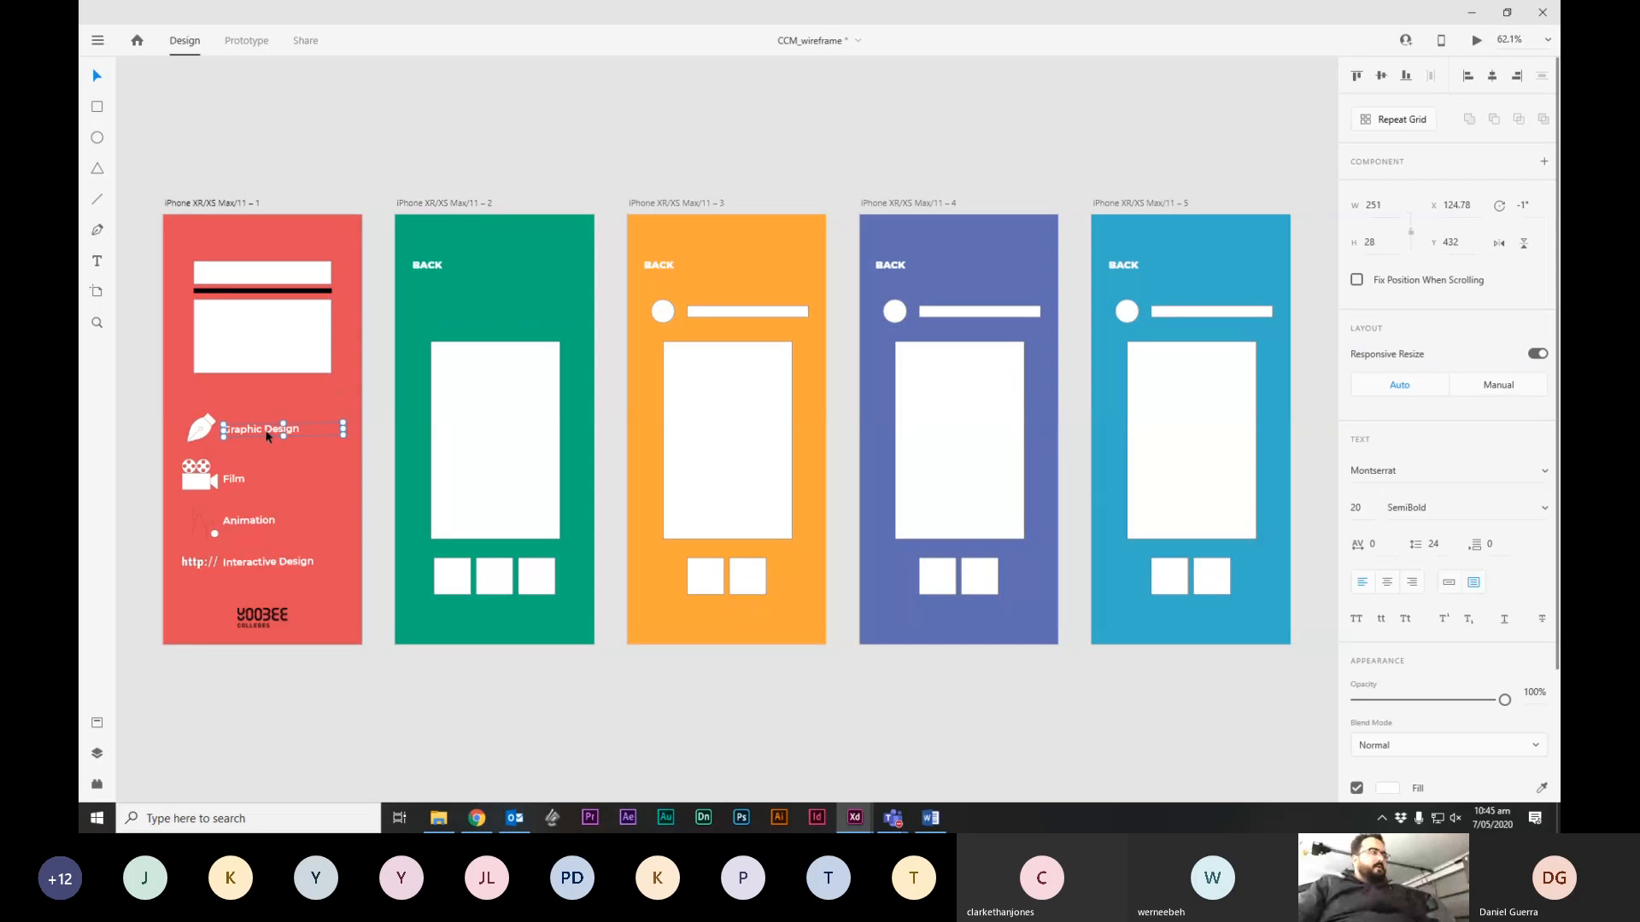
{"action": "left_click_drag", "start_coordinate": [204, 427], "coordinate": [525, 305]}
{"action": "left_click", "coordinate": [593, 250]}
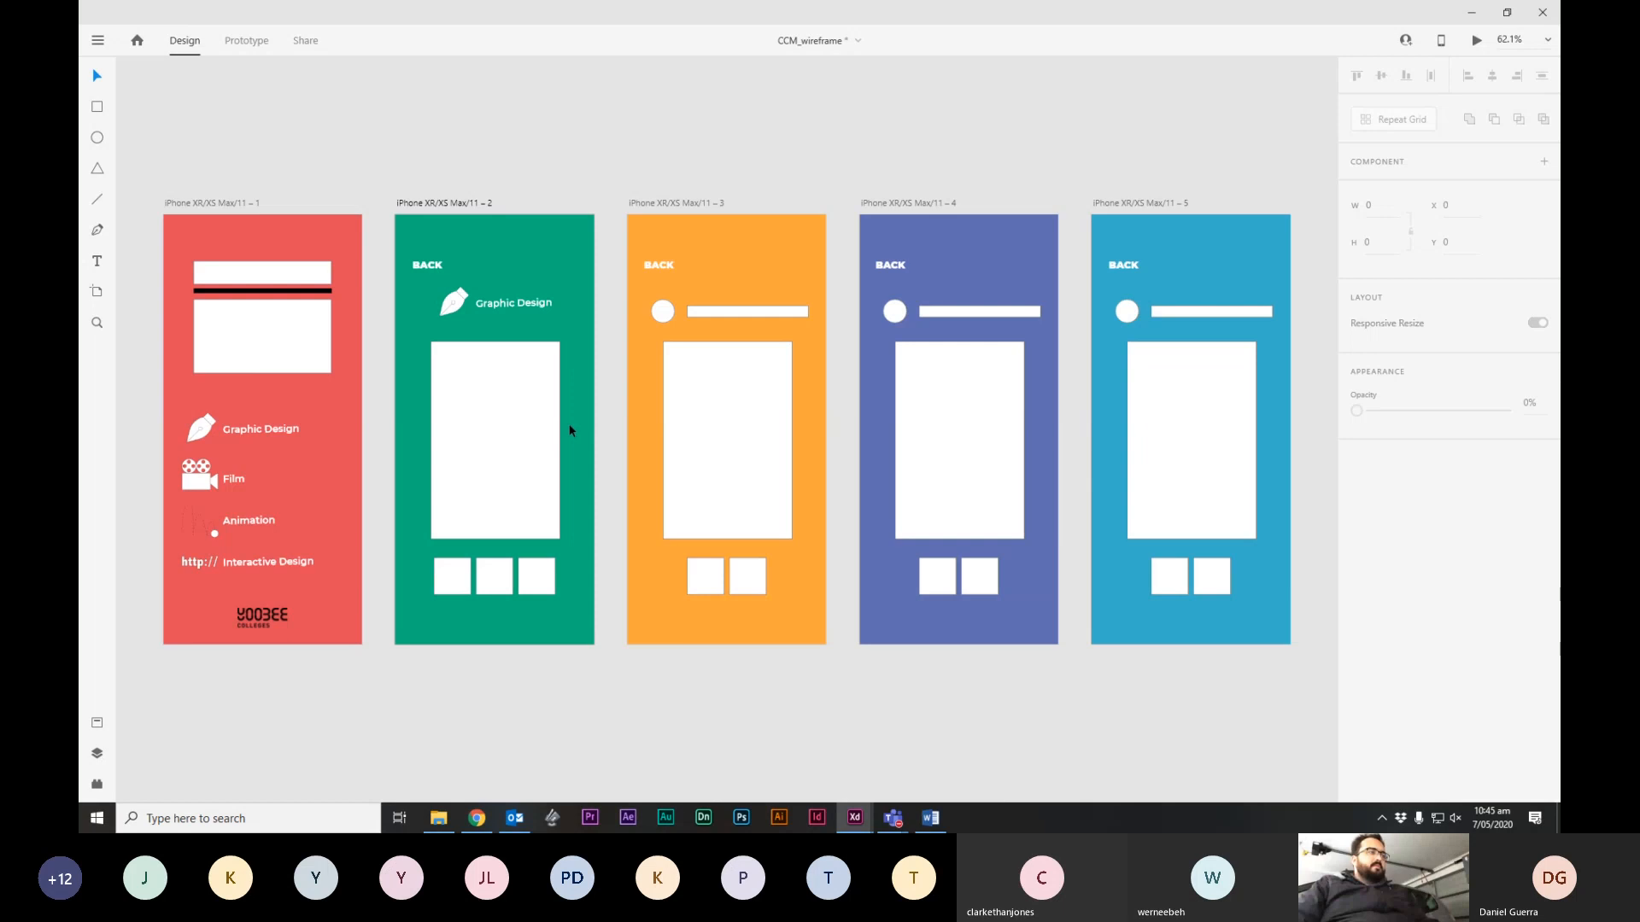
Delete the green artboard's large placeholder and copy the lorem ipsum body text from CCM_prototype's Graphic Design artboard, returning to CCM_wireframe.
{"action": "left_click", "coordinate": [509, 417]}
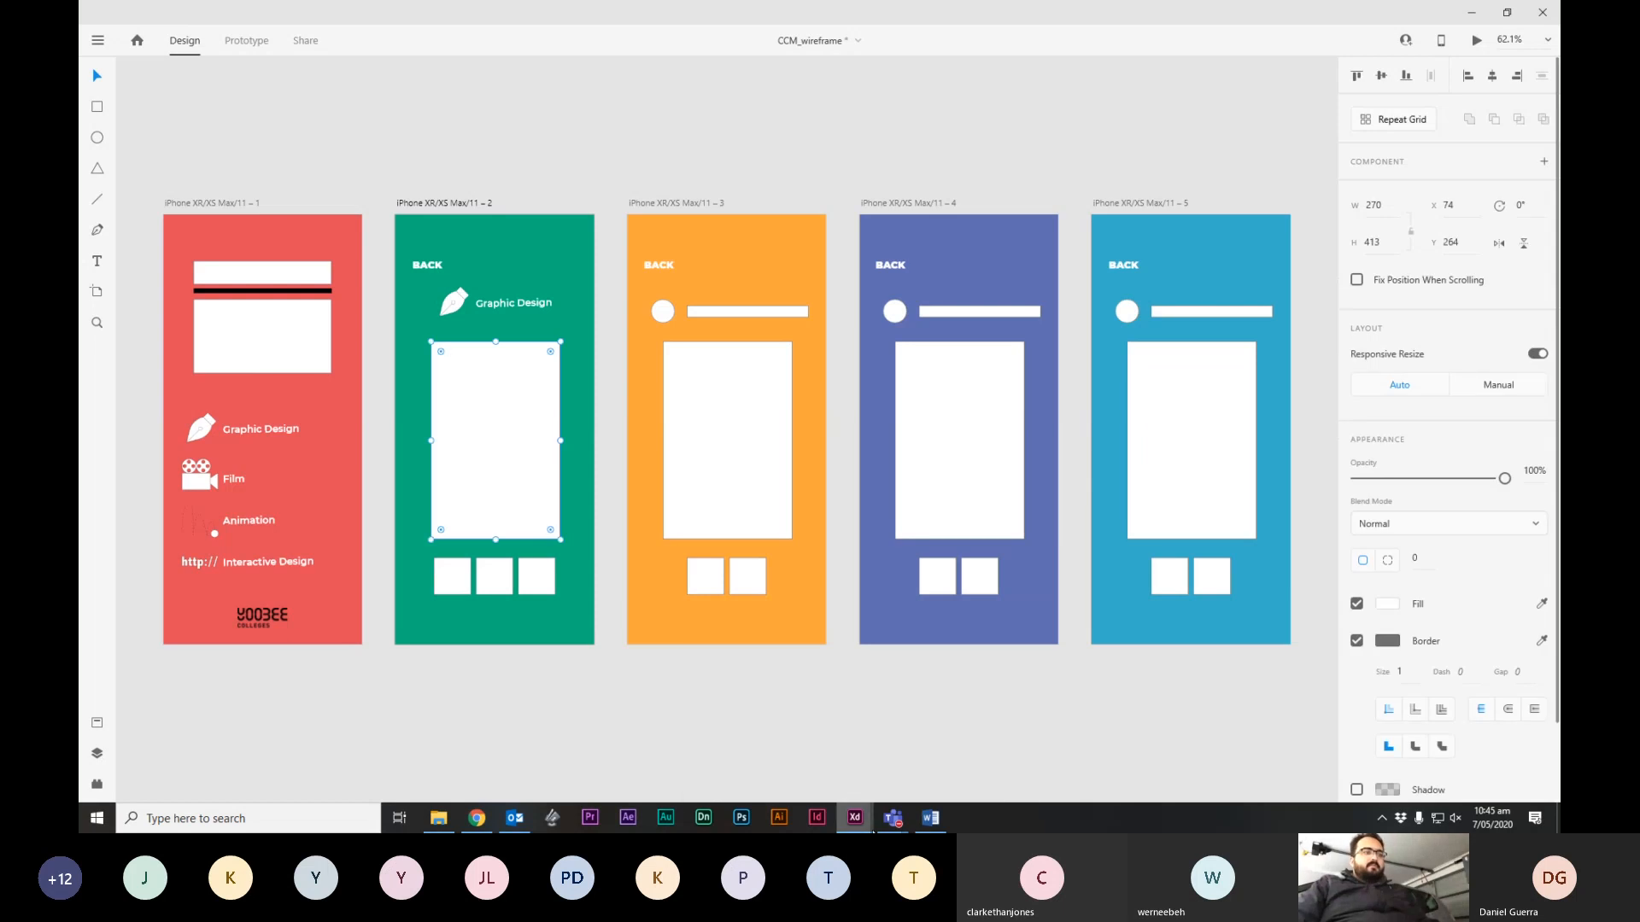
{"action": "mouse_move", "coordinate": [854, 817]}
{"action": "left_click", "coordinate": [898, 762]}
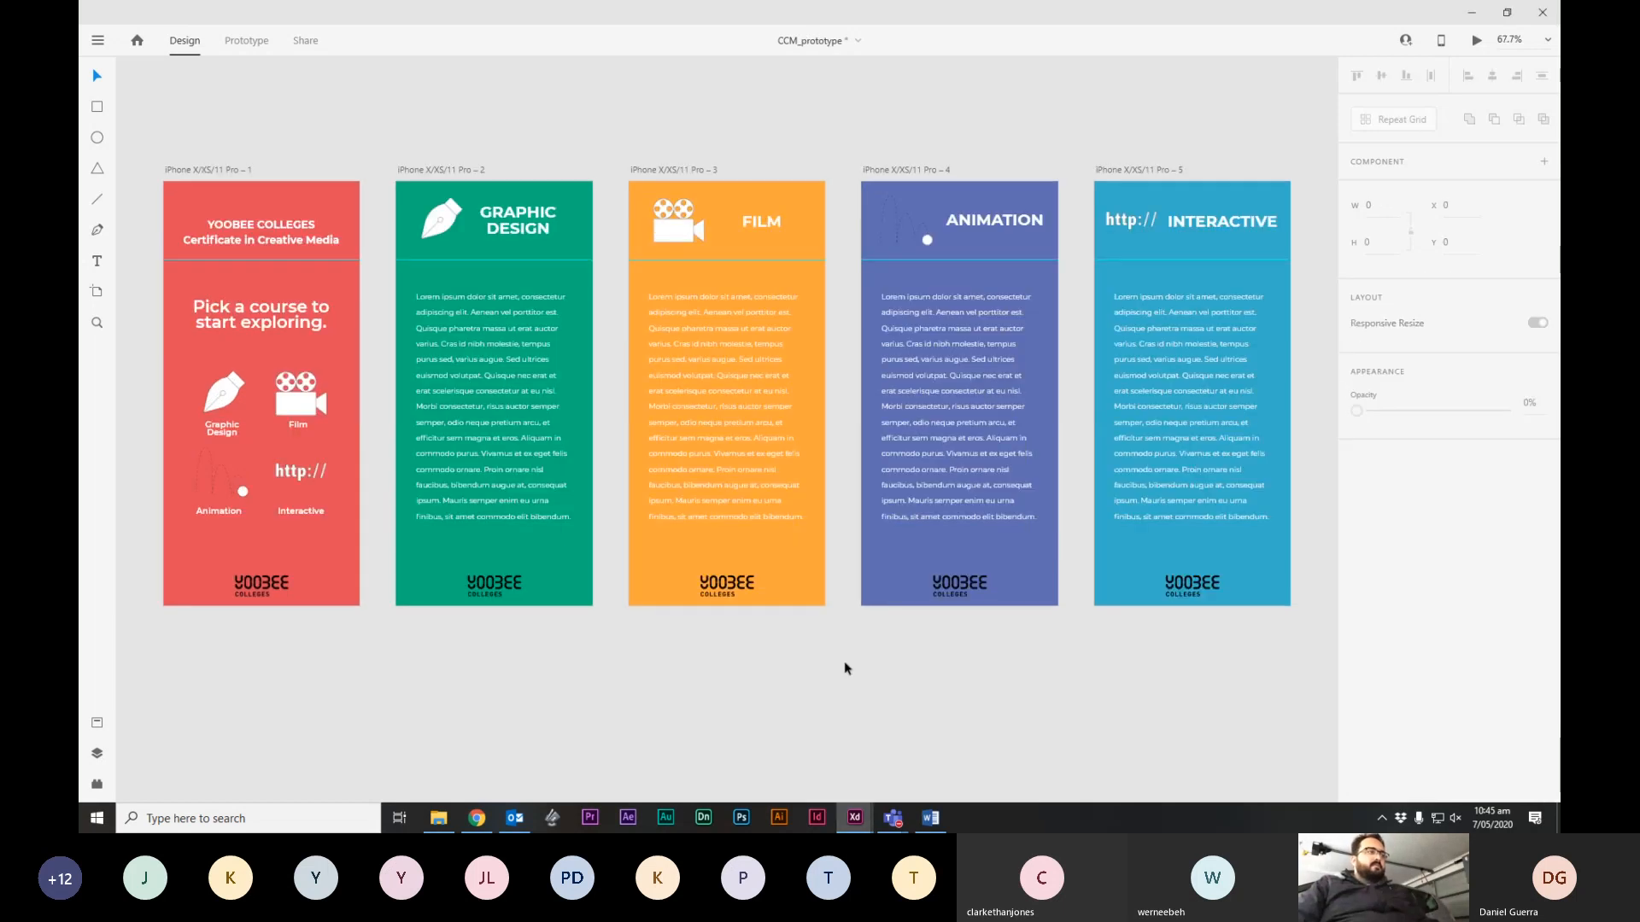
{"action": "triple_click", "coordinate": [515, 391]}
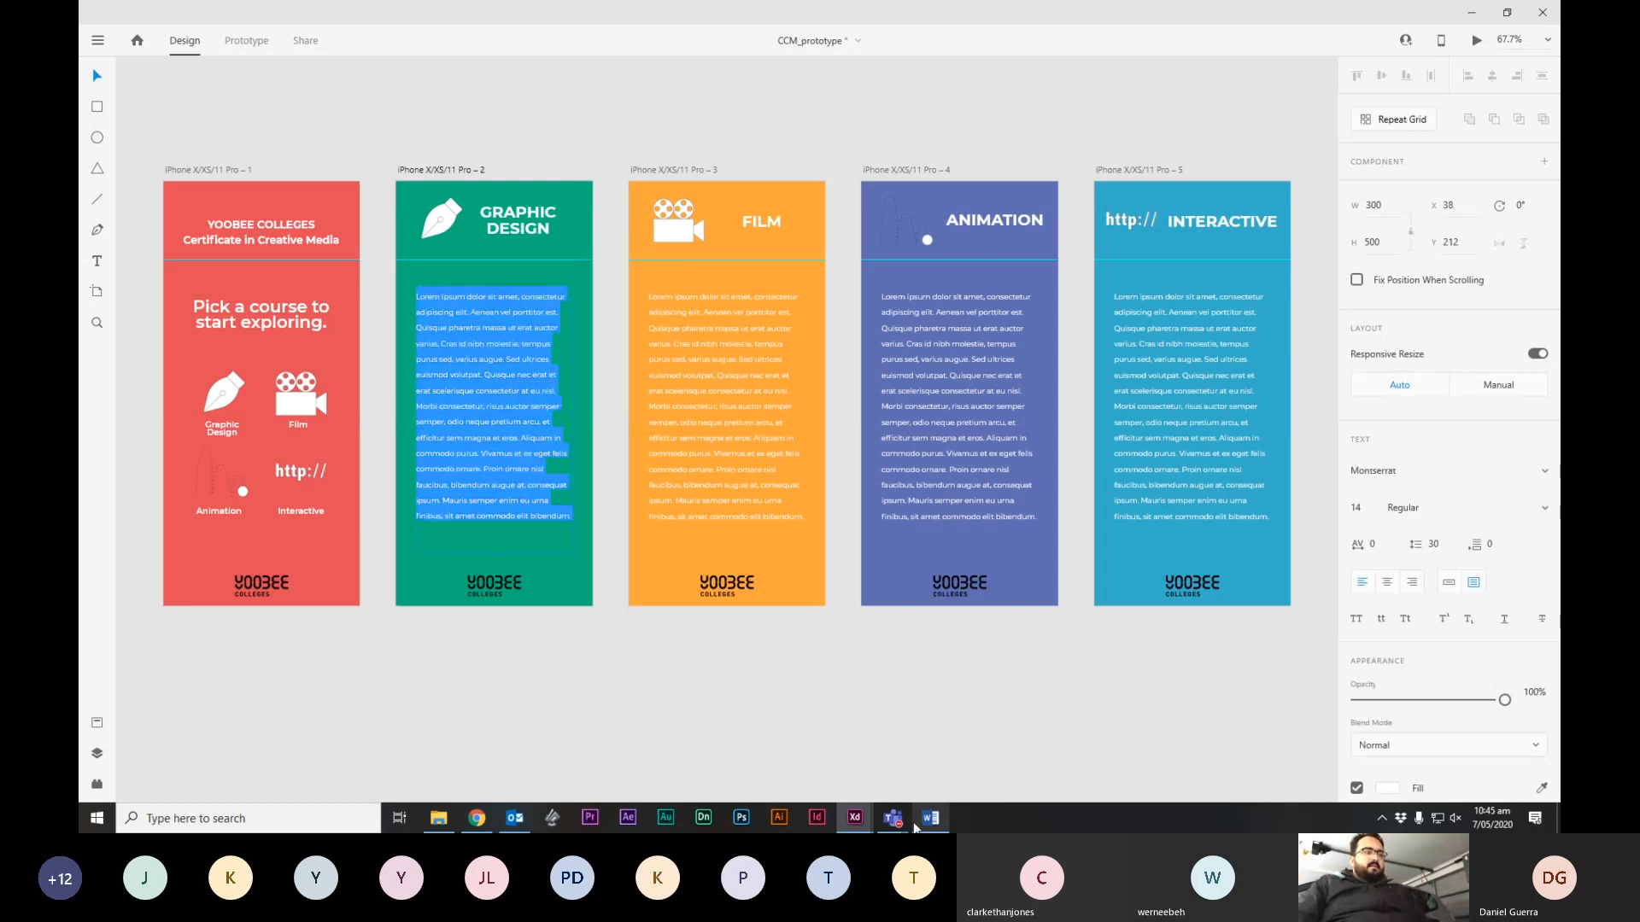
{"action": "left_click", "coordinate": [854, 817]}
{"action": "left_click", "coordinate": [788, 779]}
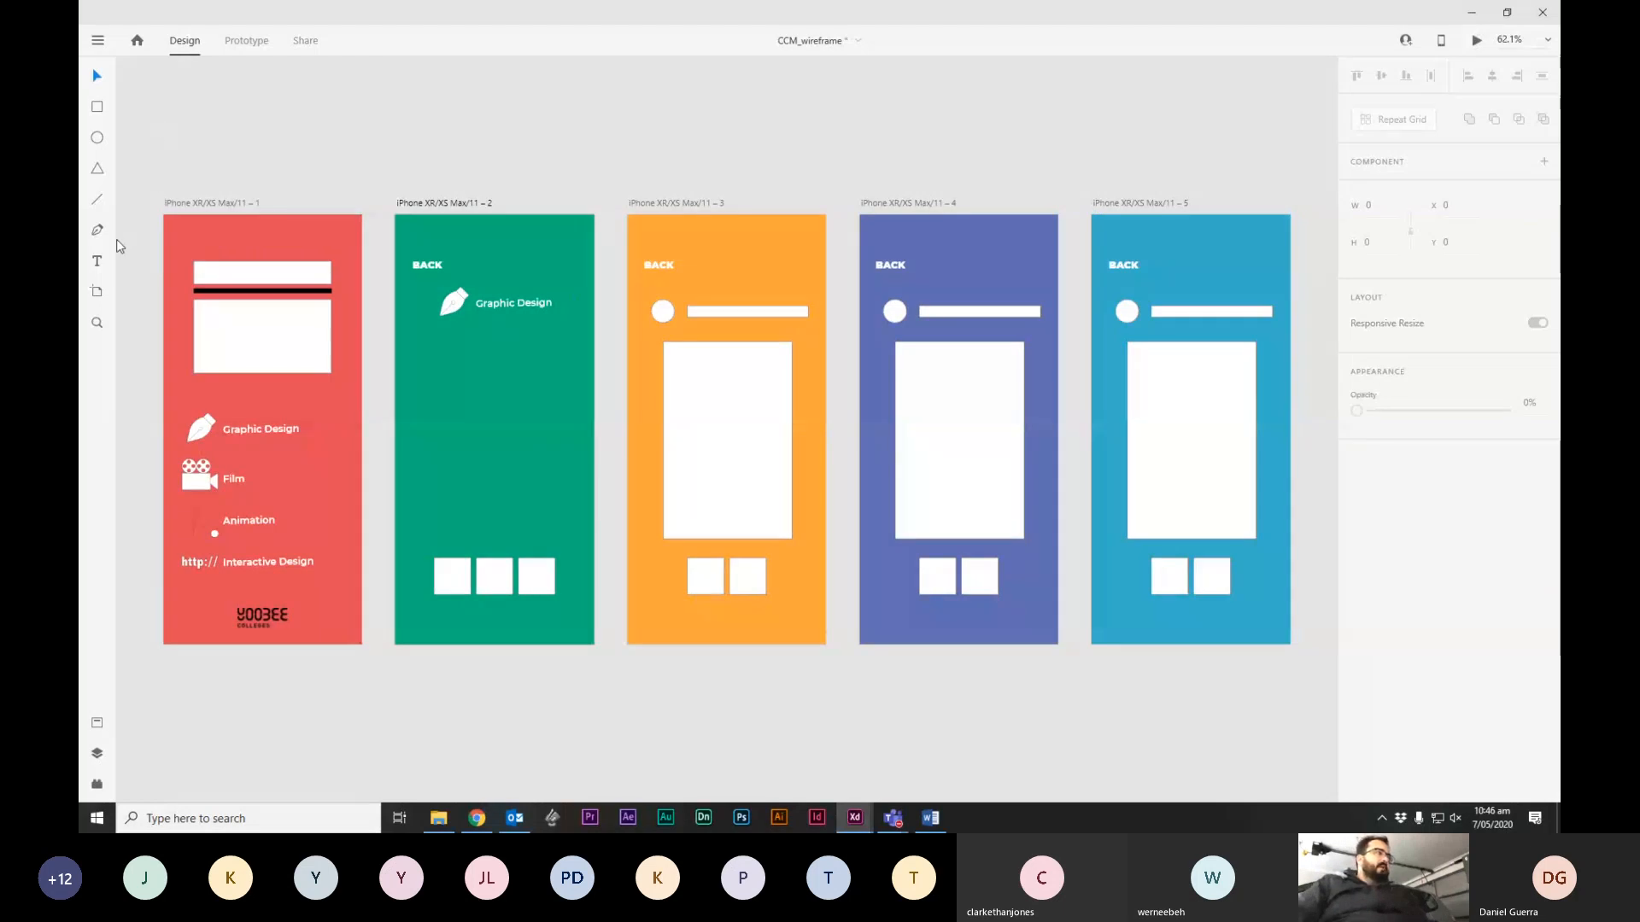
Draw a text area about 283 by 426 under the green artboard's Graphic Design heading and fill it with the copied lorem ipsum text.
{"action": "left_click", "coordinate": [96, 260]}
{"action": "left_click_drag", "start_coordinate": [430, 340], "coordinate": [556, 487]}
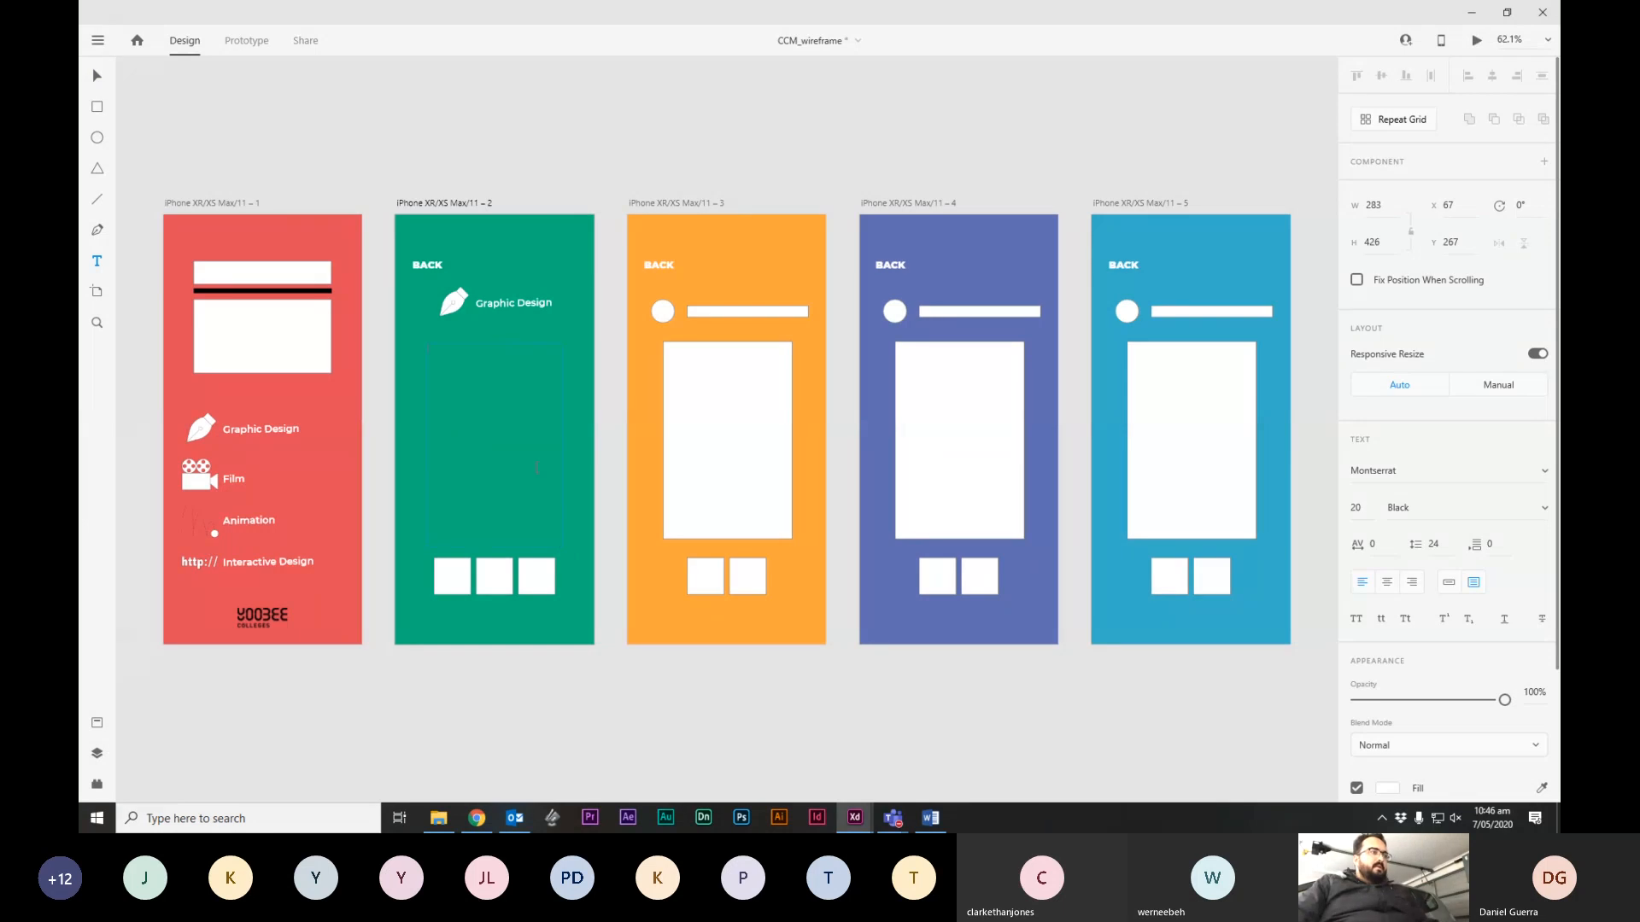
{"action": "type", "text": "Lorem ipsum dolor sit amet, consectetur adipiscing elit. Aenean vel porttitor est. Quisque pharetra massa ut erat auctor varius. Cras id nibh molestie, tempus purus sed, varius augue. Sed ultrices euismod volutpat. Quisque nec erat et erat scelerisque consectetur at eu nisi. Morbi consectetur, risus auctor semper semper, odio neque pretium arcu, et efficitur sem magna et eros. Aliquam in commodo purus. Vivamus et ex eget felis commodo ornare. Proin ornare nisl faucibus, bibendum augue at, consequat ipsum. Mauris semper enim eu urna finibus, sit amet commodo elit bibendum."}
Change the font weight of all the lorem ipsum text on the green artboard to Medium.
{"action": "key", "text": "ctrl+a"}
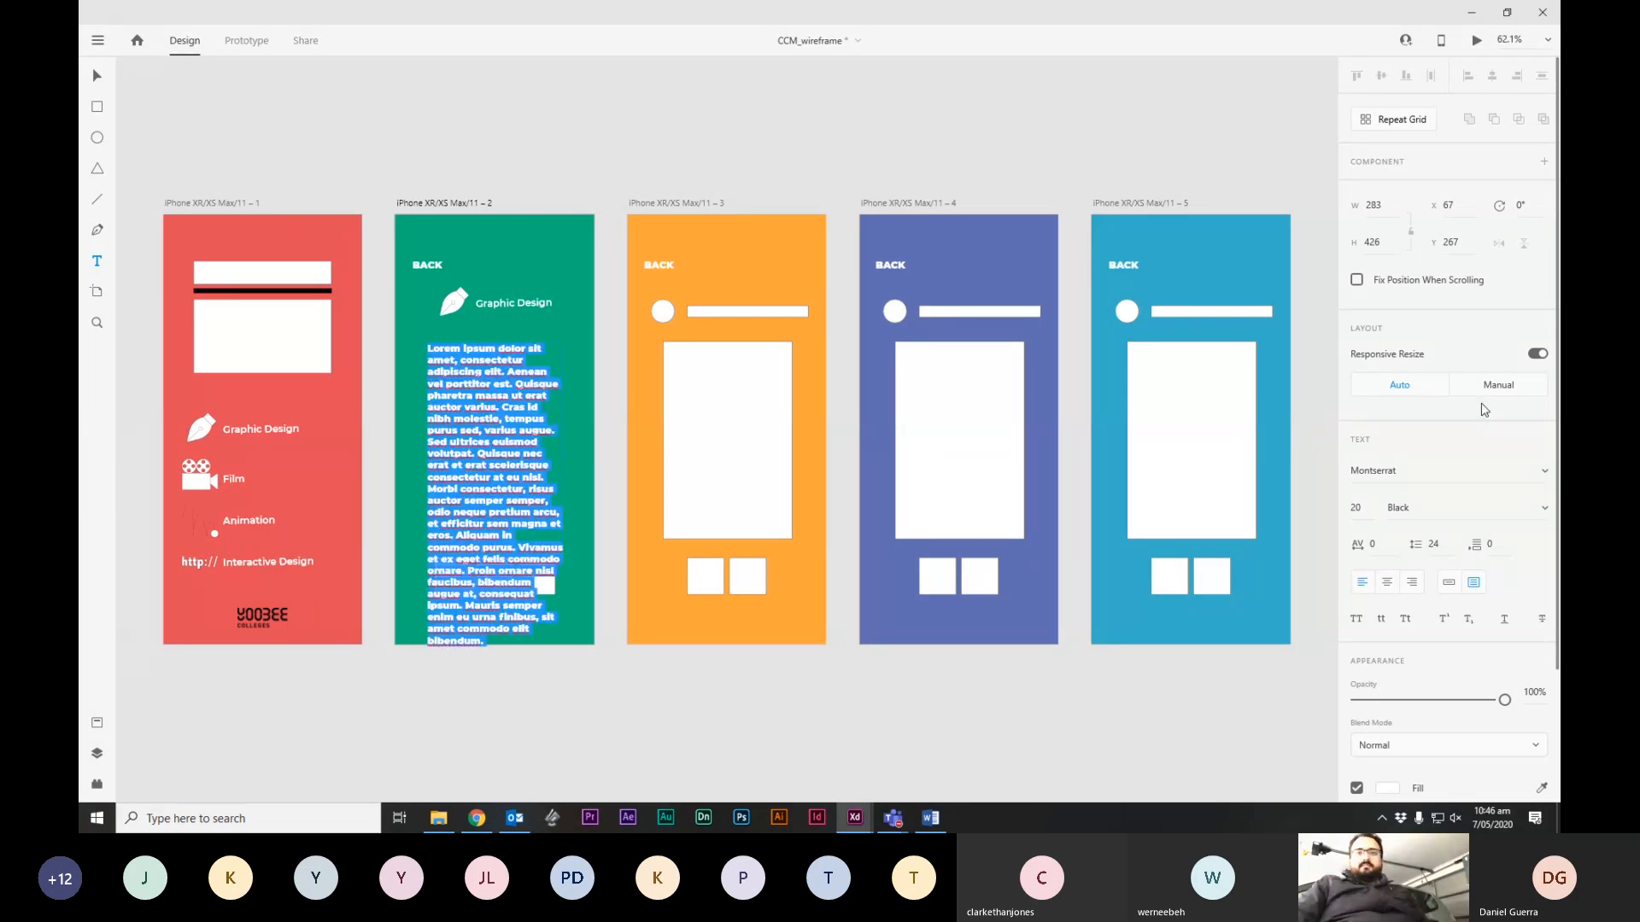
{"action": "left_click", "coordinate": [1543, 508]}
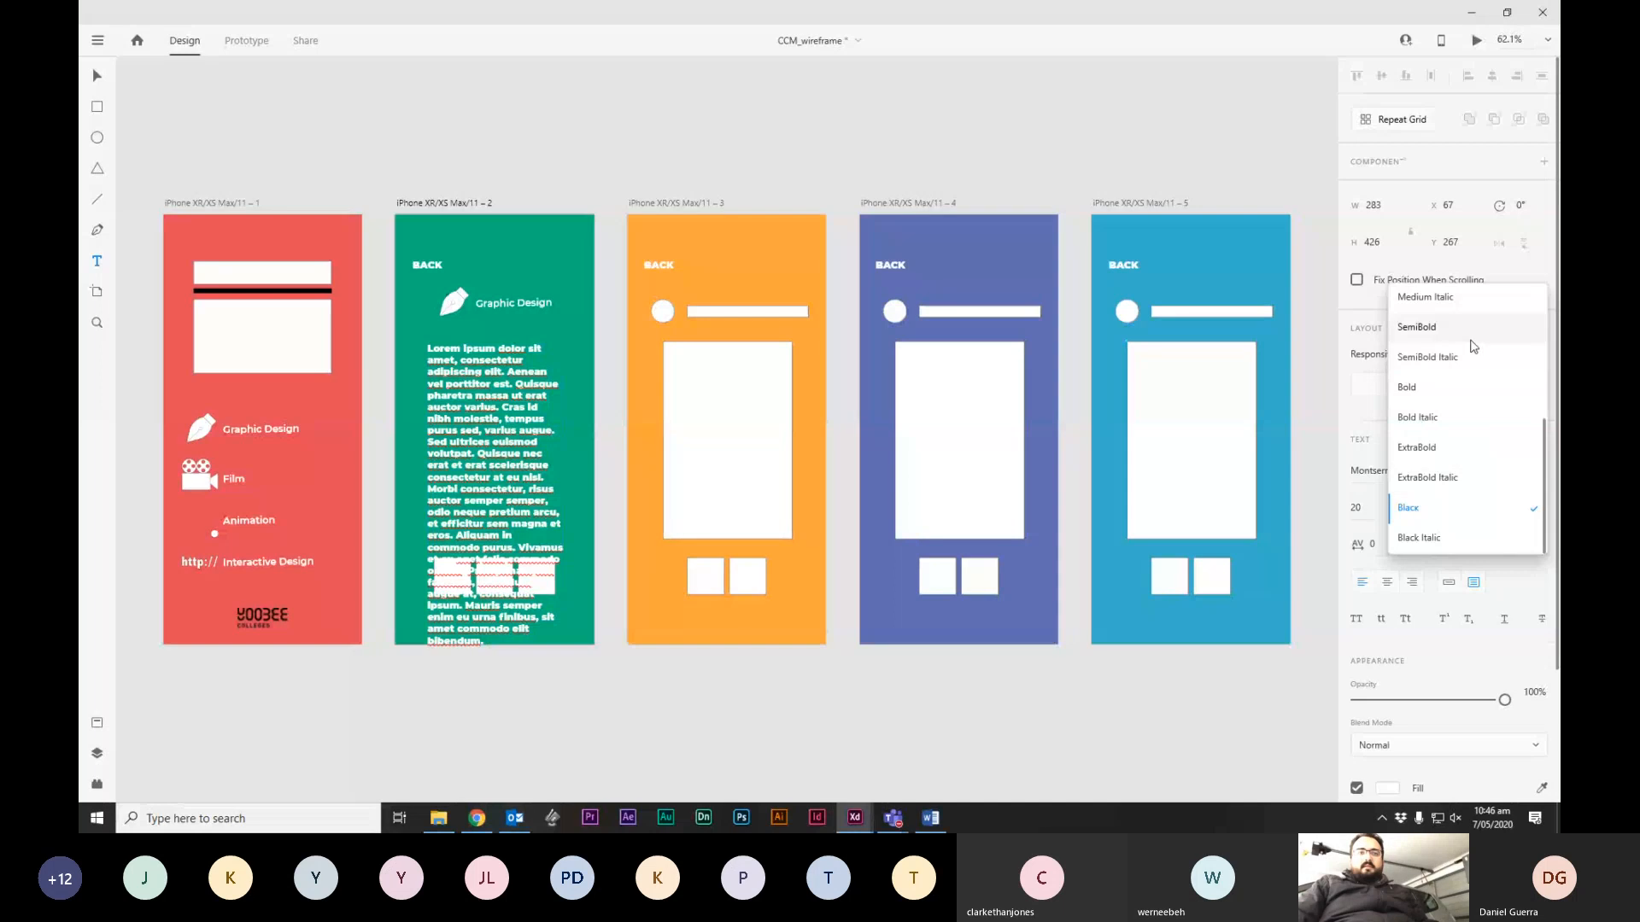
{"action": "scroll", "coordinate": [1472, 341], "scroll_direction": "up", "scroll_amount": 2}
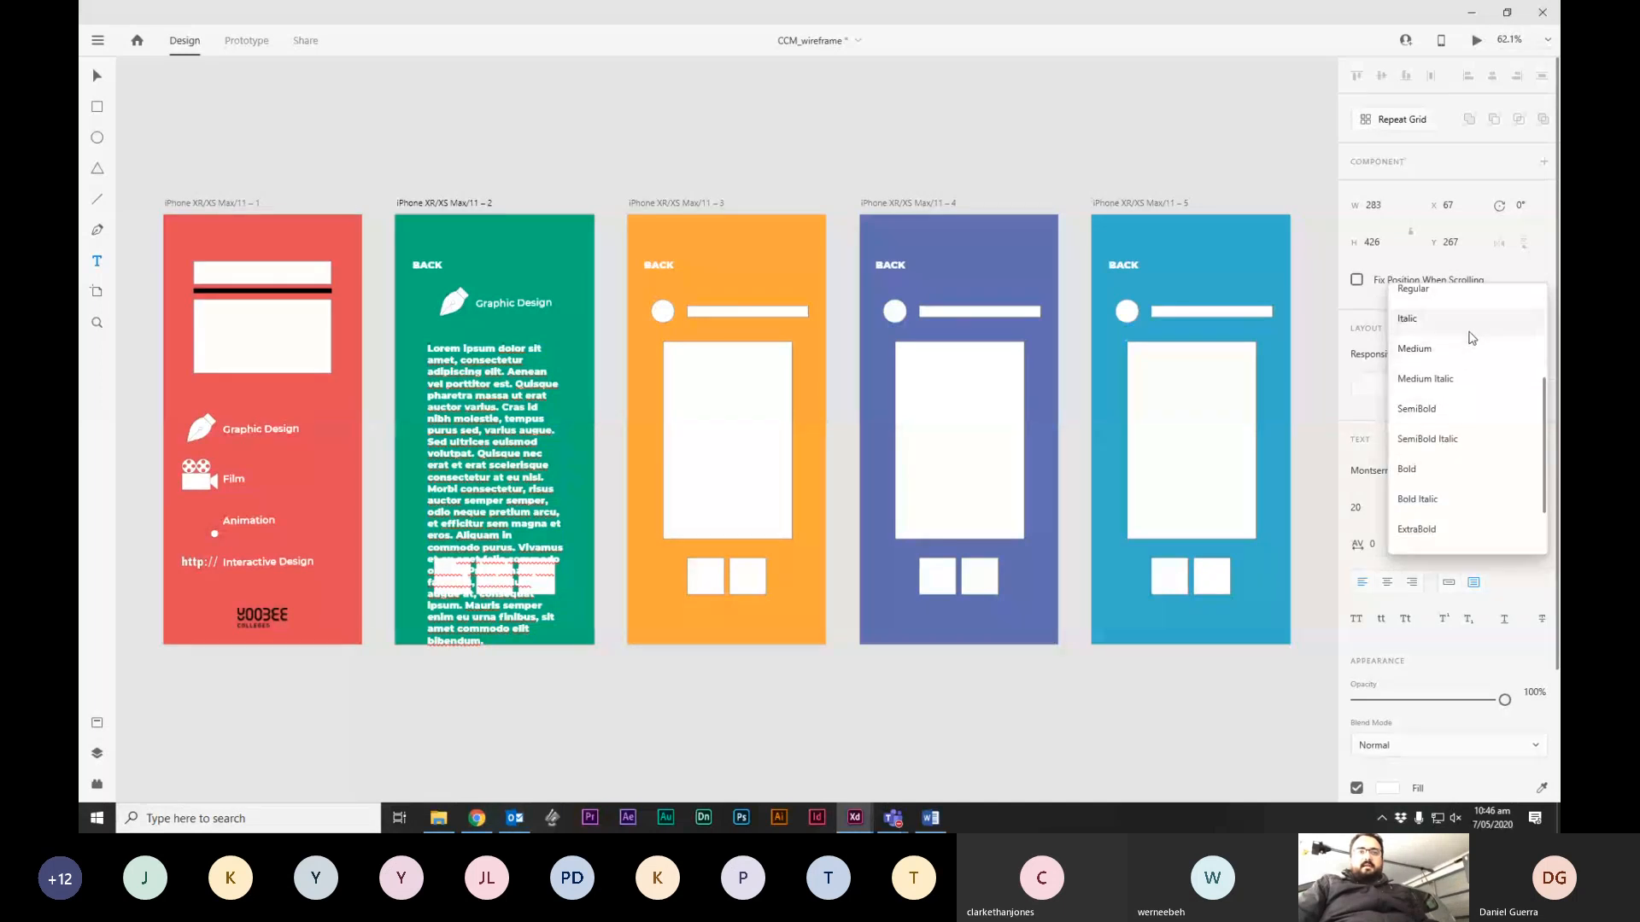
{"action": "left_click", "coordinate": [1471, 346]}
{"action": "left_click", "coordinate": [96, 75]}
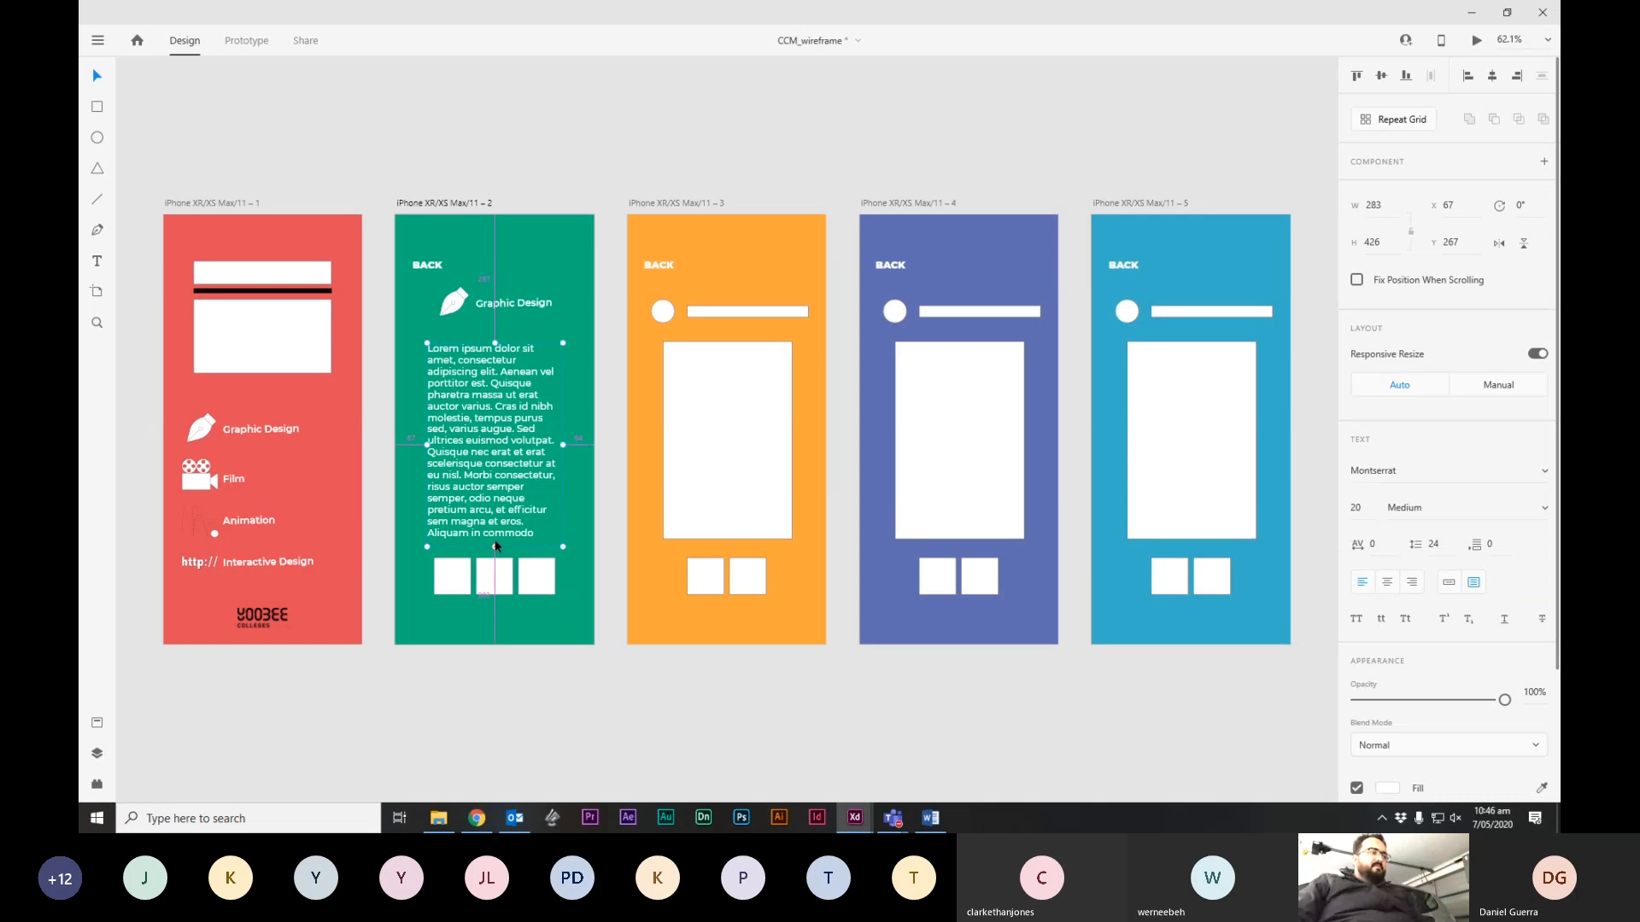
Extend the green artboard downward to a height of about 1383.
{"action": "scroll", "coordinate": [495, 540], "scroll_direction": "up", "scroll_amount": 5}
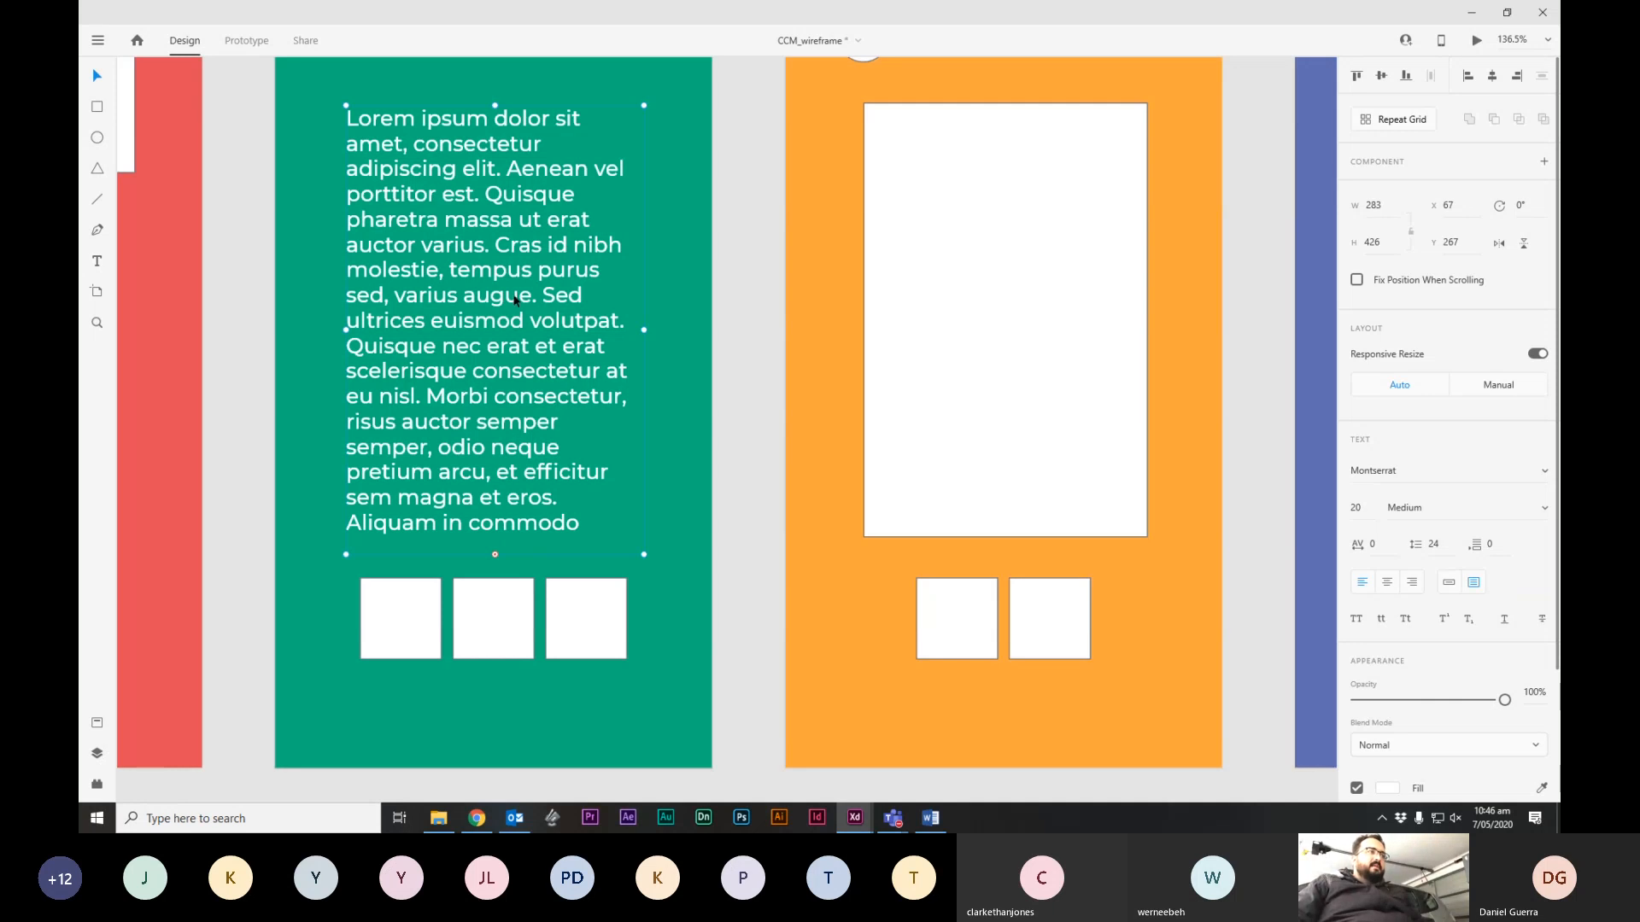
{"action": "scroll", "coordinate": [555, 510], "scroll_direction": "down", "scroll_amount": 6}
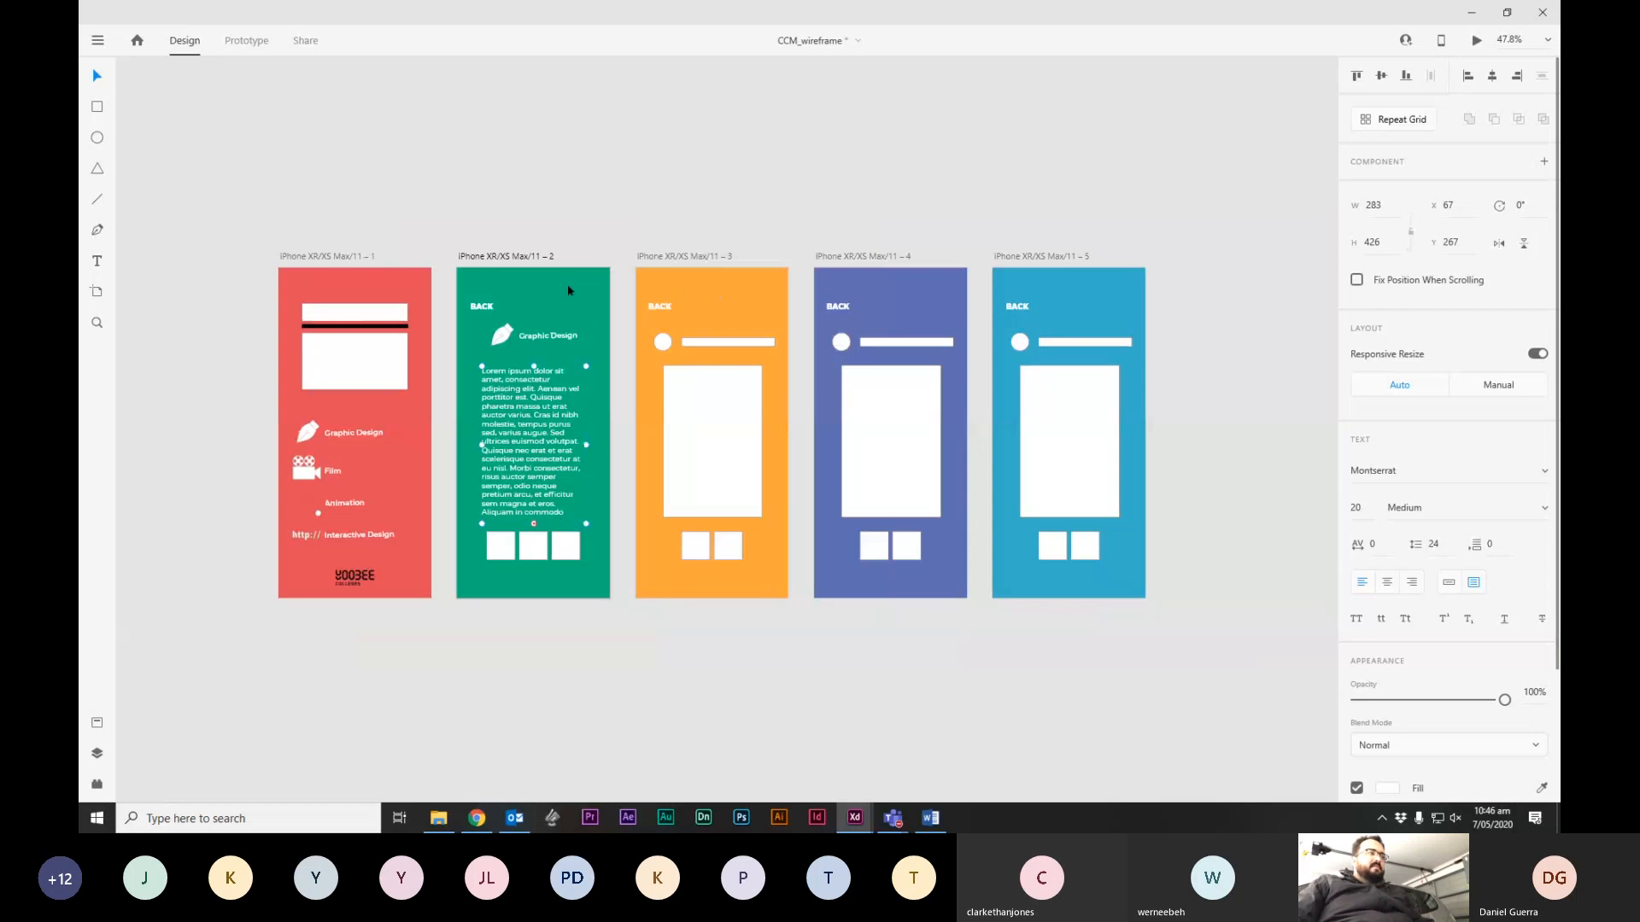
{"action": "left_click", "coordinate": [561, 286]}
{"action": "left_click", "coordinate": [555, 286]}
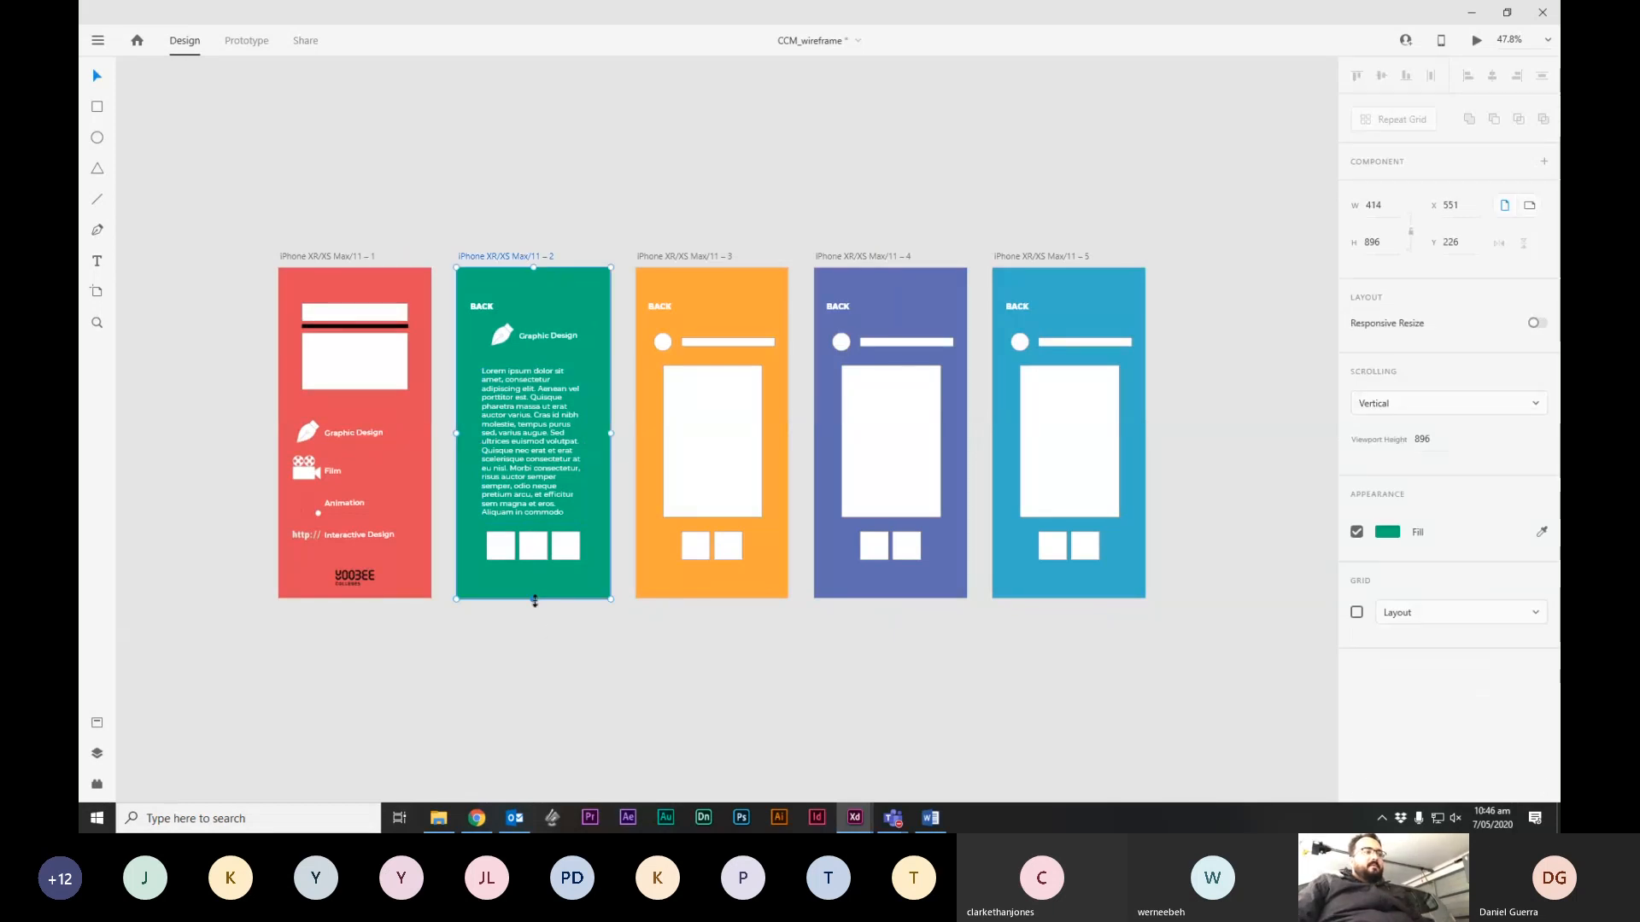
{"action": "left_click_drag", "start_coordinate": [534, 601], "coordinate": [534, 778]}
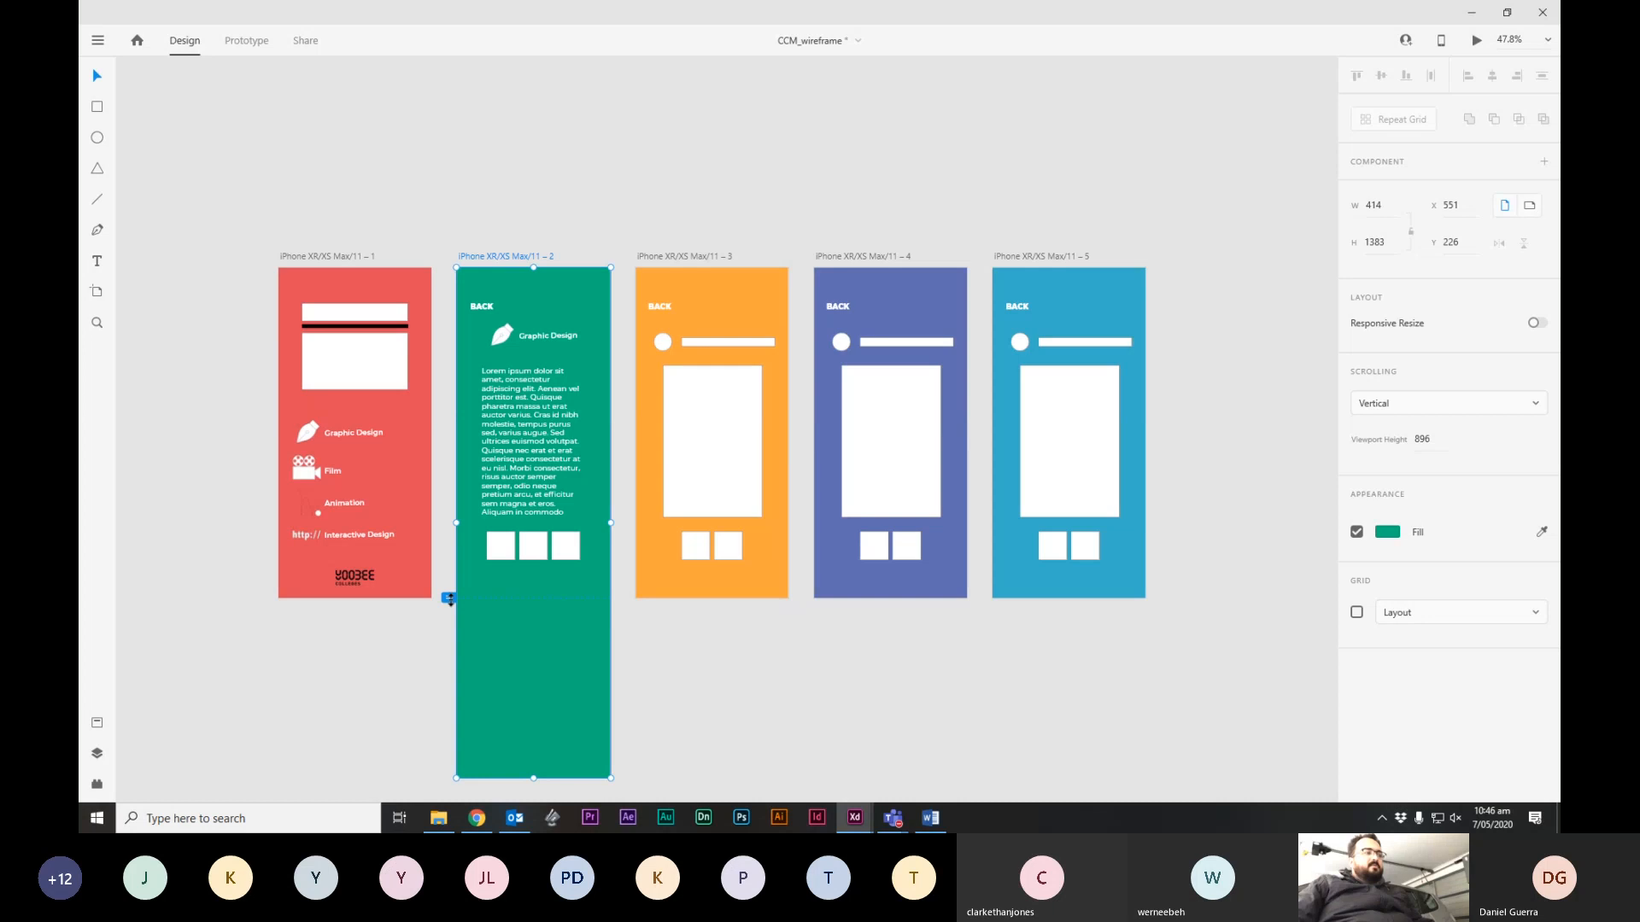
{"action": "left_click", "coordinate": [524, 645]}
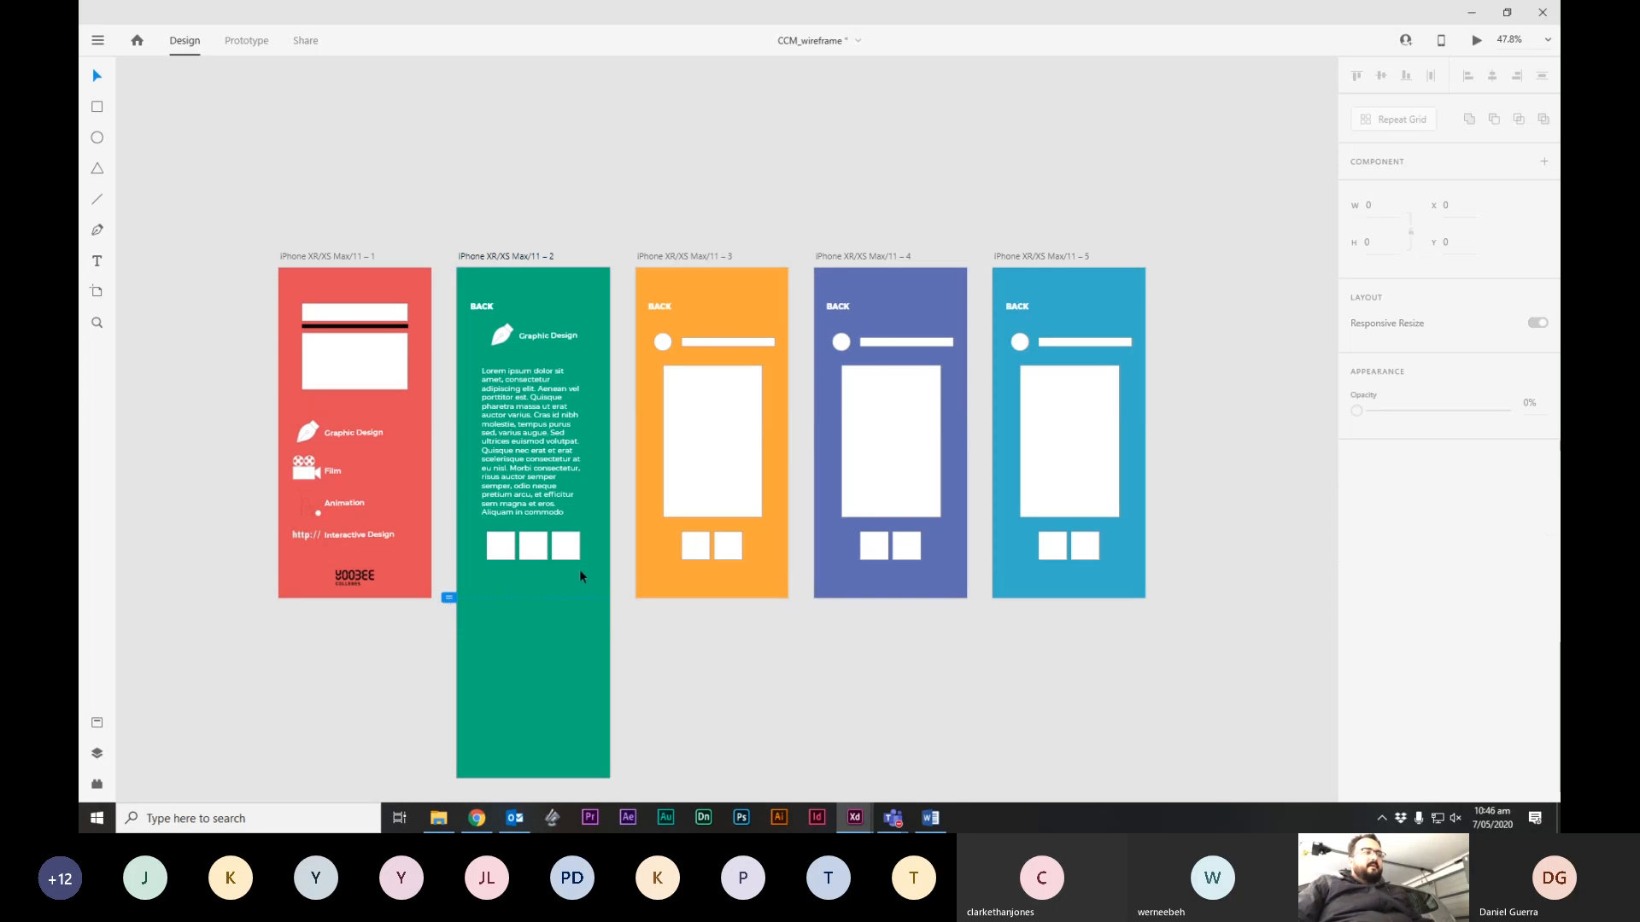
Move the green artboard's three squares down to about Y 937 and lengthen the lorem ipsum text area to about 622 high.
{"action": "left_click", "coordinate": [532, 557]}
{"action": "left_click_drag", "start_coordinate": [561, 549], "coordinate": [555, 623]}
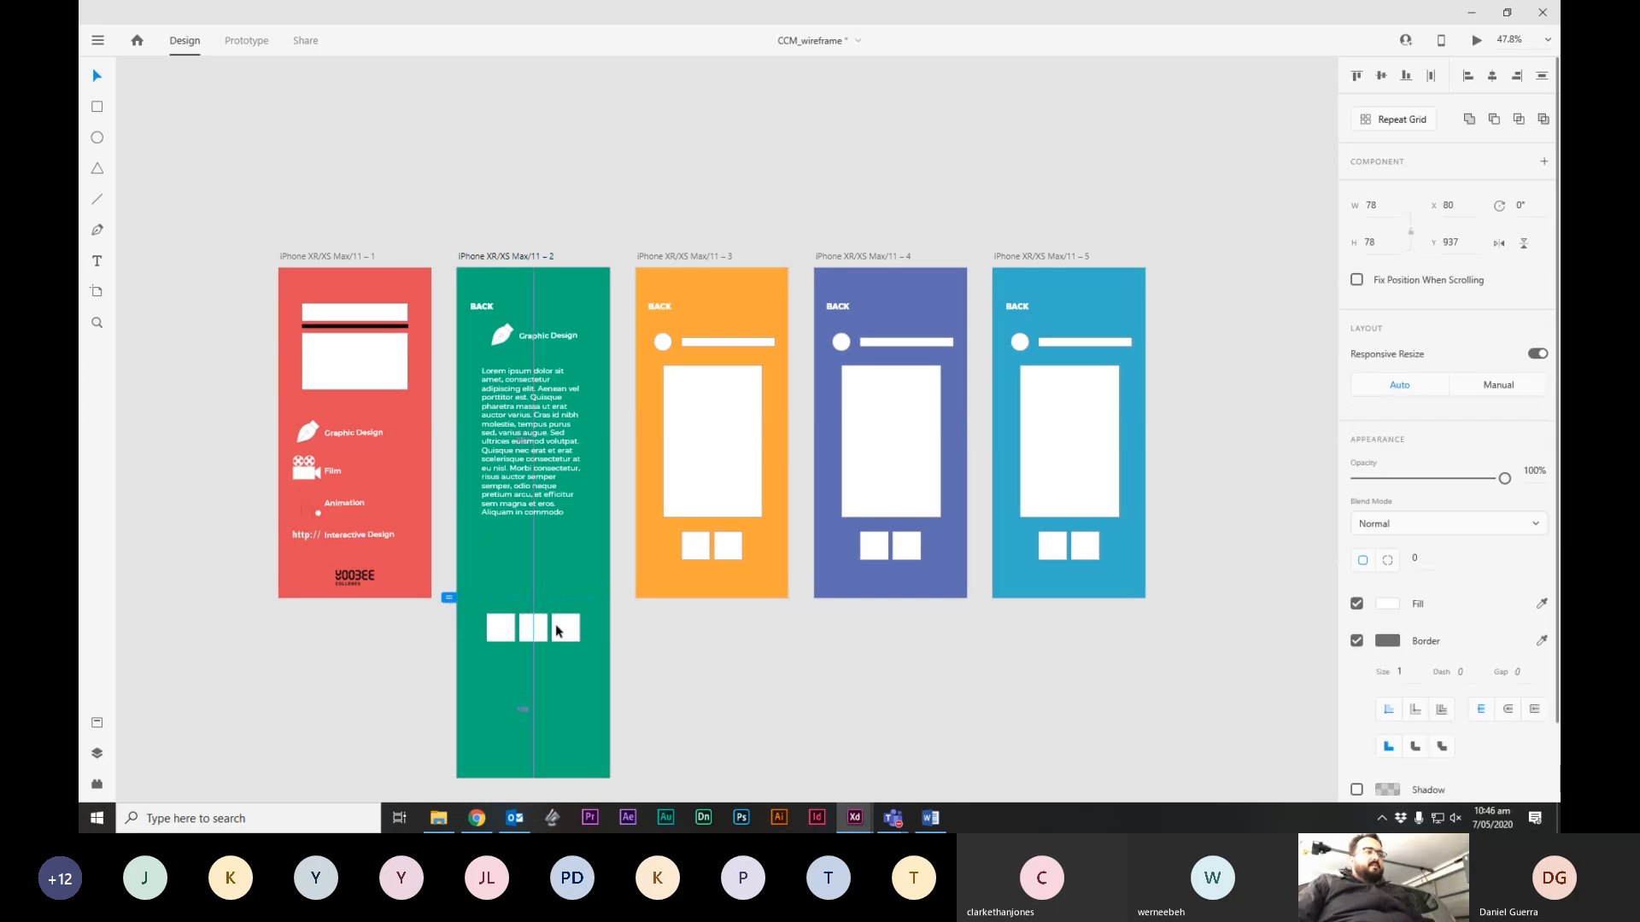
{"action": "left_click", "coordinate": [551, 500]}
{"action": "left_click_drag", "start_coordinate": [534, 532], "coordinate": [534, 592]}
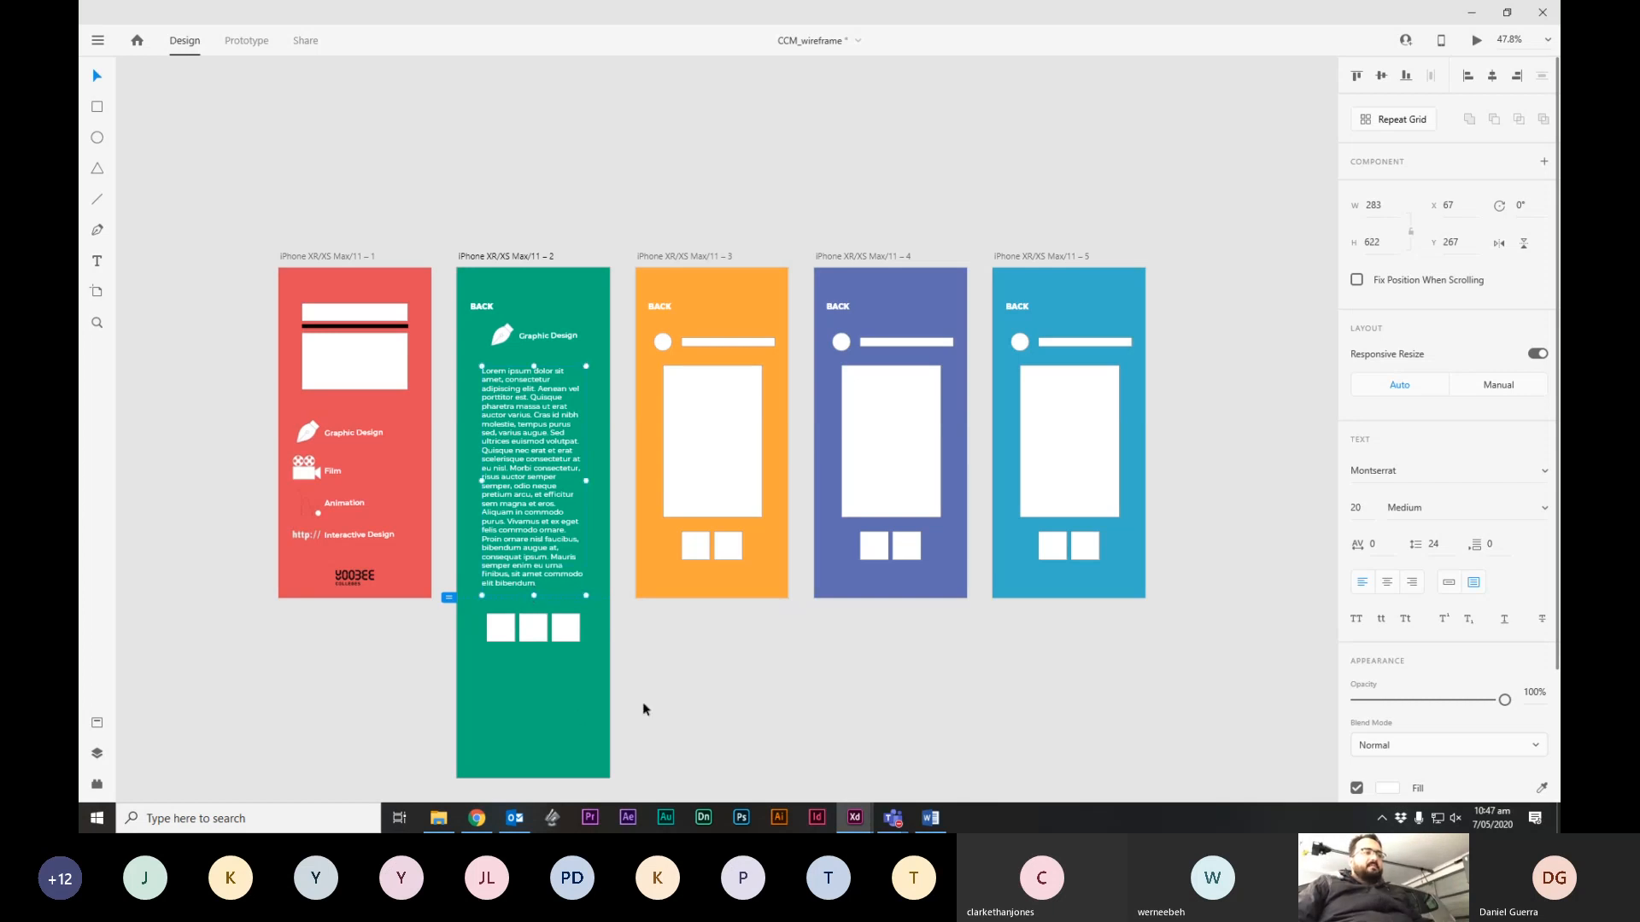
Shorten the green artboard to a height of about 1057, ending just below the three squares.
{"action": "left_click", "coordinate": [546, 705]}
{"action": "scroll", "coordinate": [557, 710], "scroll_direction": "down", "scroll_amount": 1}
{"action": "left_click", "coordinate": [557, 661]}
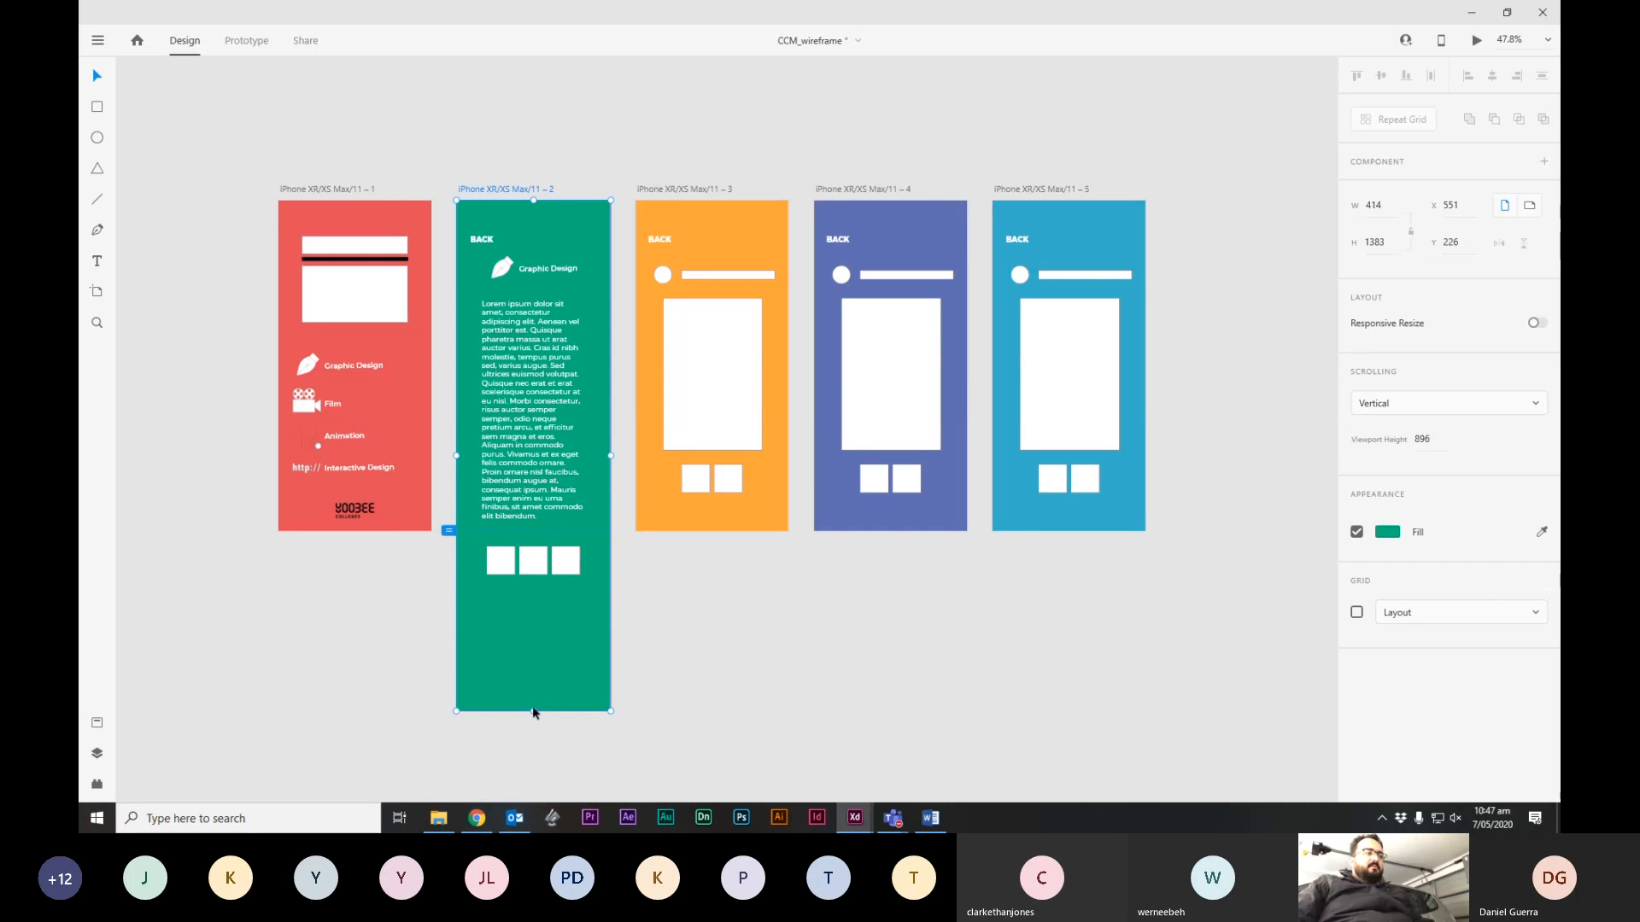
{"action": "left_click_drag", "start_coordinate": [533, 712], "coordinate": [543, 592]}
{"action": "scroll", "coordinate": [572, 692], "scroll_direction": "up", "scroll_amount": 1}
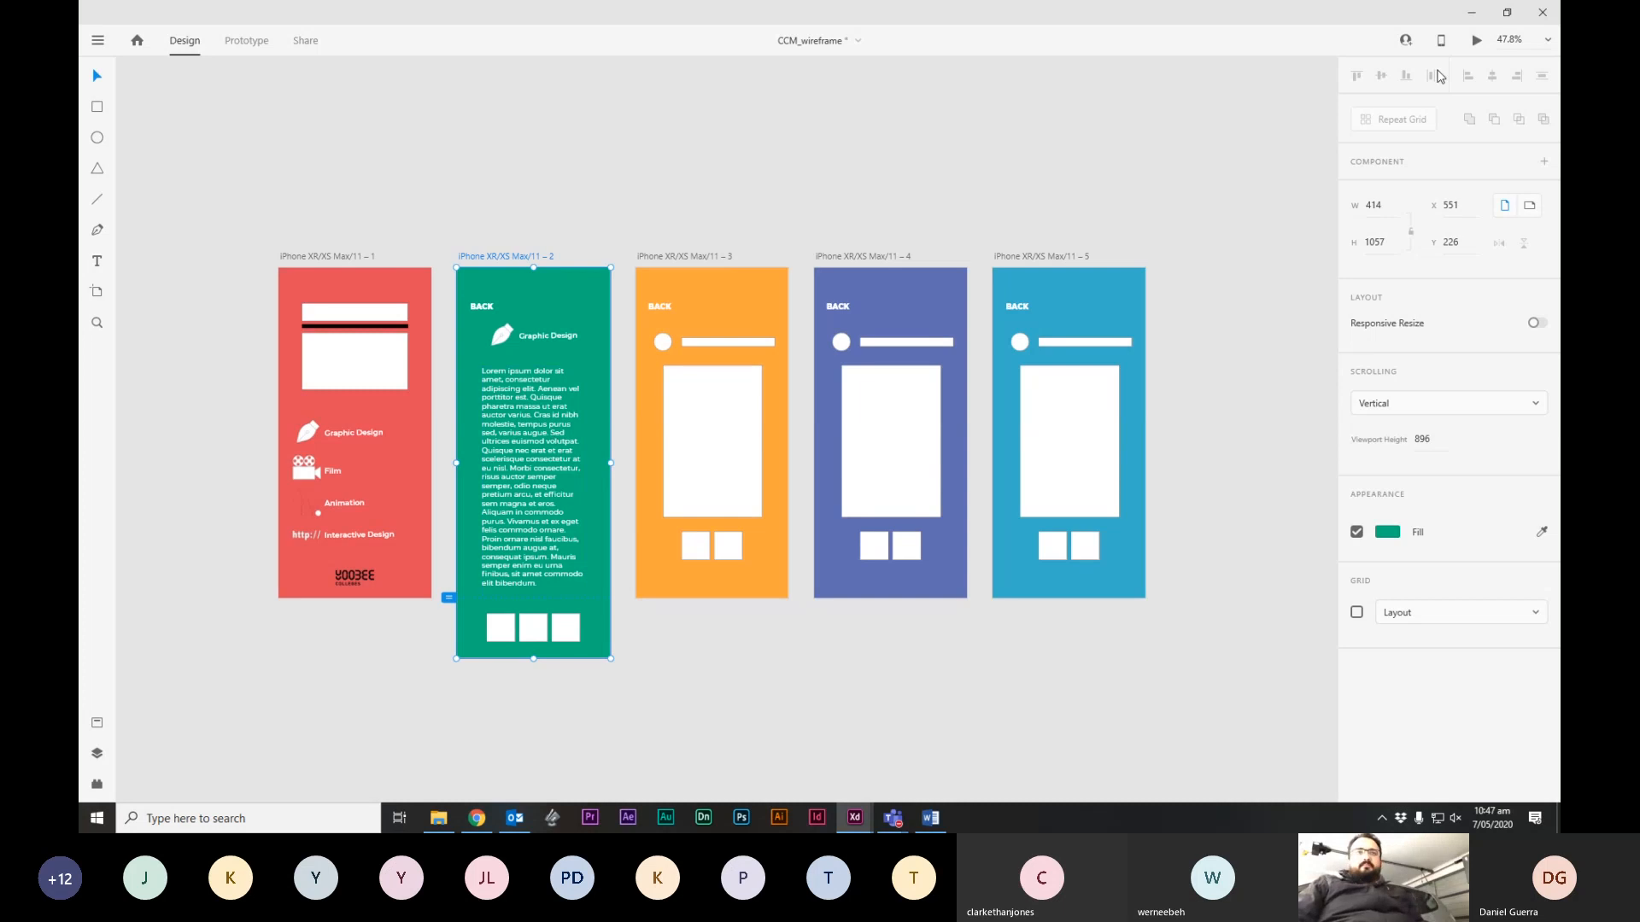
Preview the green Graphic Design artboard, check its vertical scrolling down to the squares and back, and close the preview.
{"action": "left_click", "coordinate": [1477, 42]}
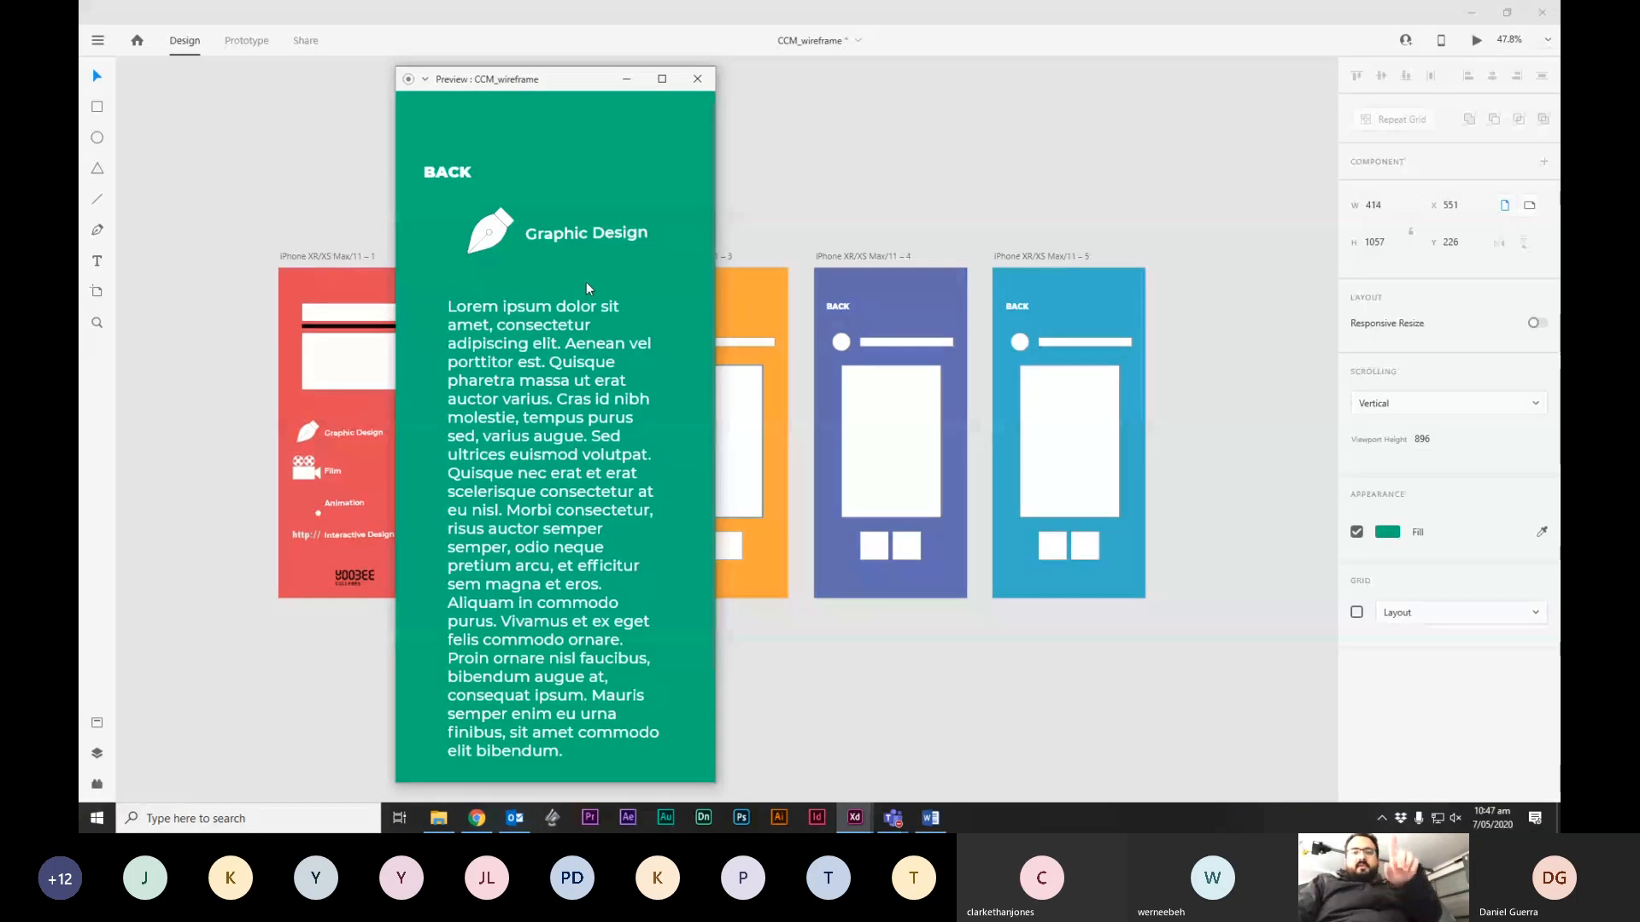
{"action": "scroll", "coordinate": [586, 288], "scroll_direction": "down", "scroll_amount": 2}
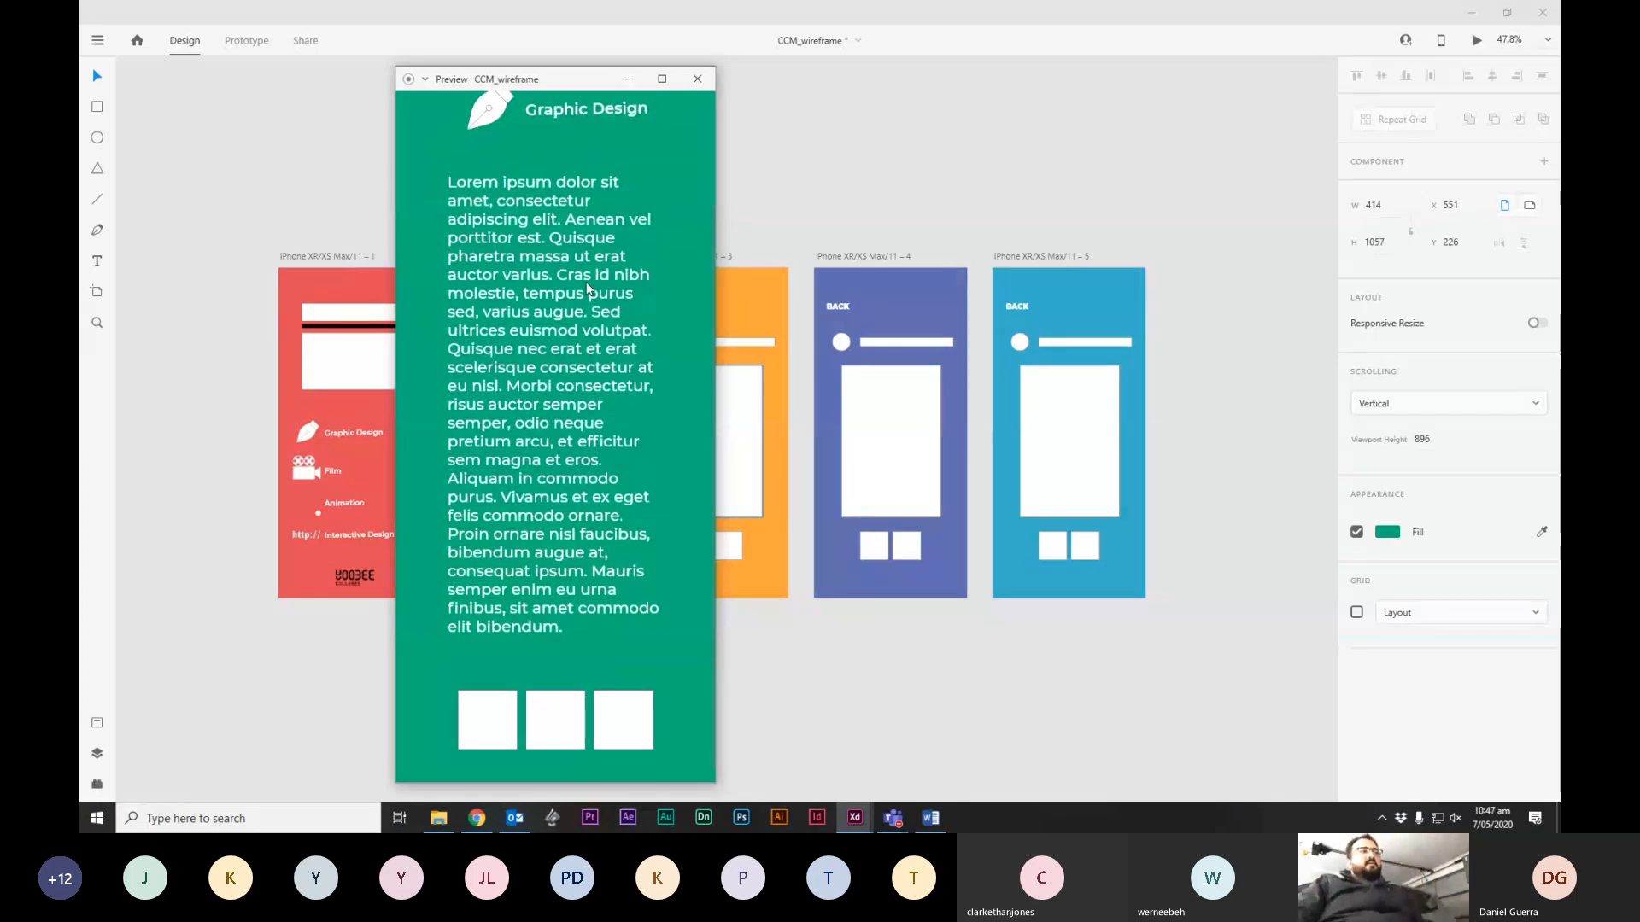
{"action": "scroll", "coordinate": [586, 281], "scroll_direction": "up", "scroll_amount": 2}
{"action": "scroll", "coordinate": [586, 282], "scroll_direction": "down", "scroll_amount": 2}
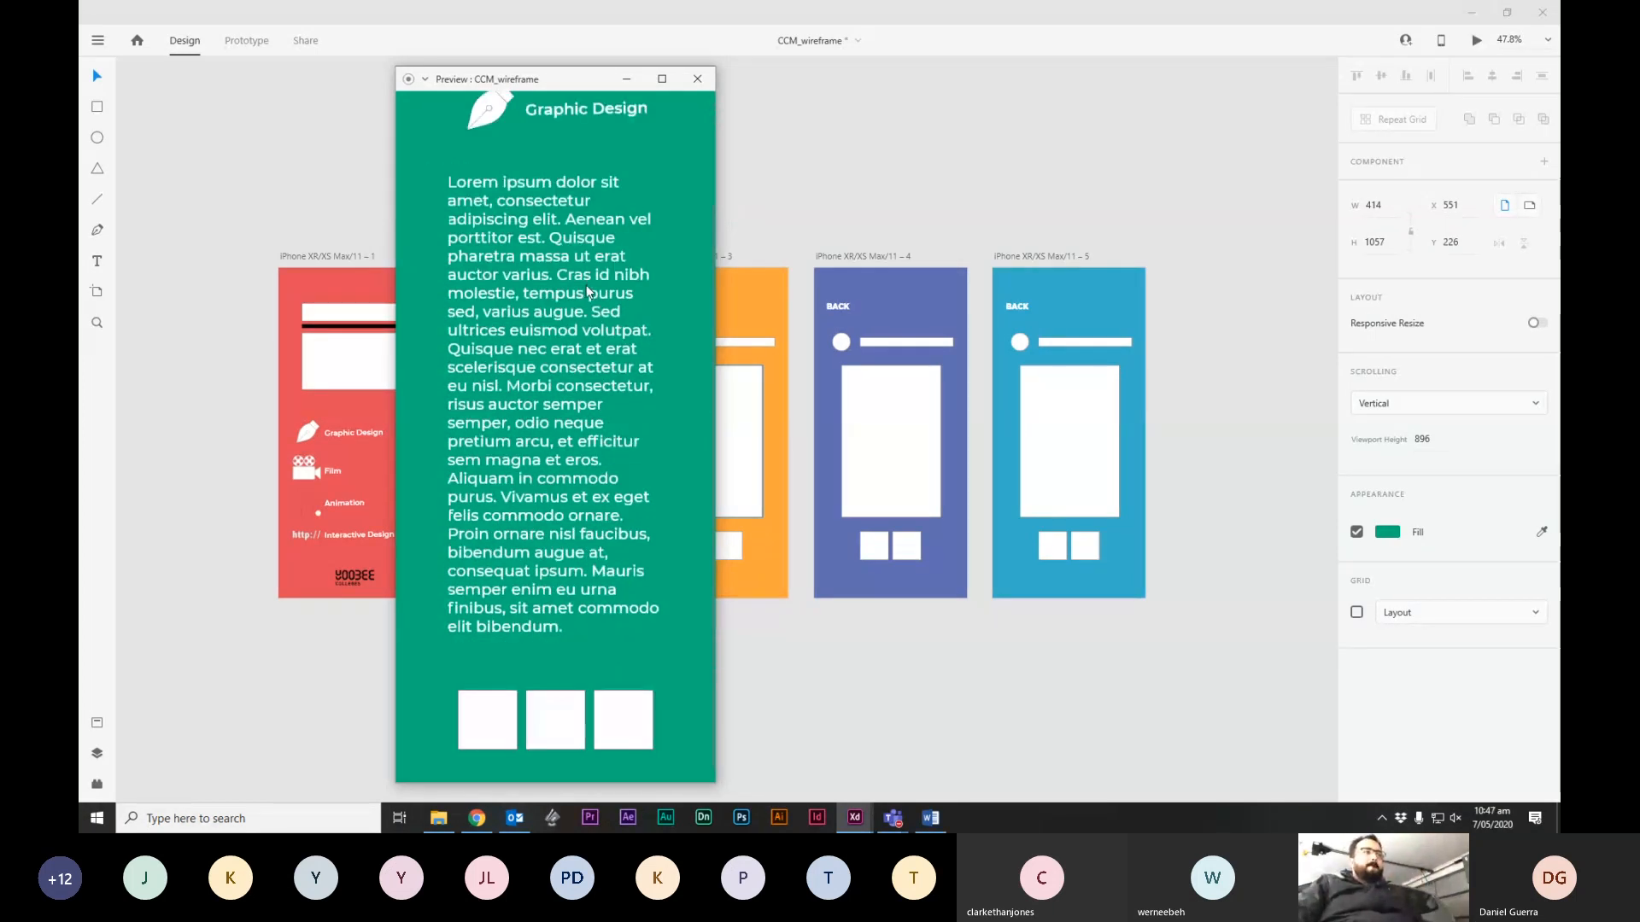
{"action": "scroll", "coordinate": [588, 289], "scroll_direction": "up", "scroll_amount": 2}
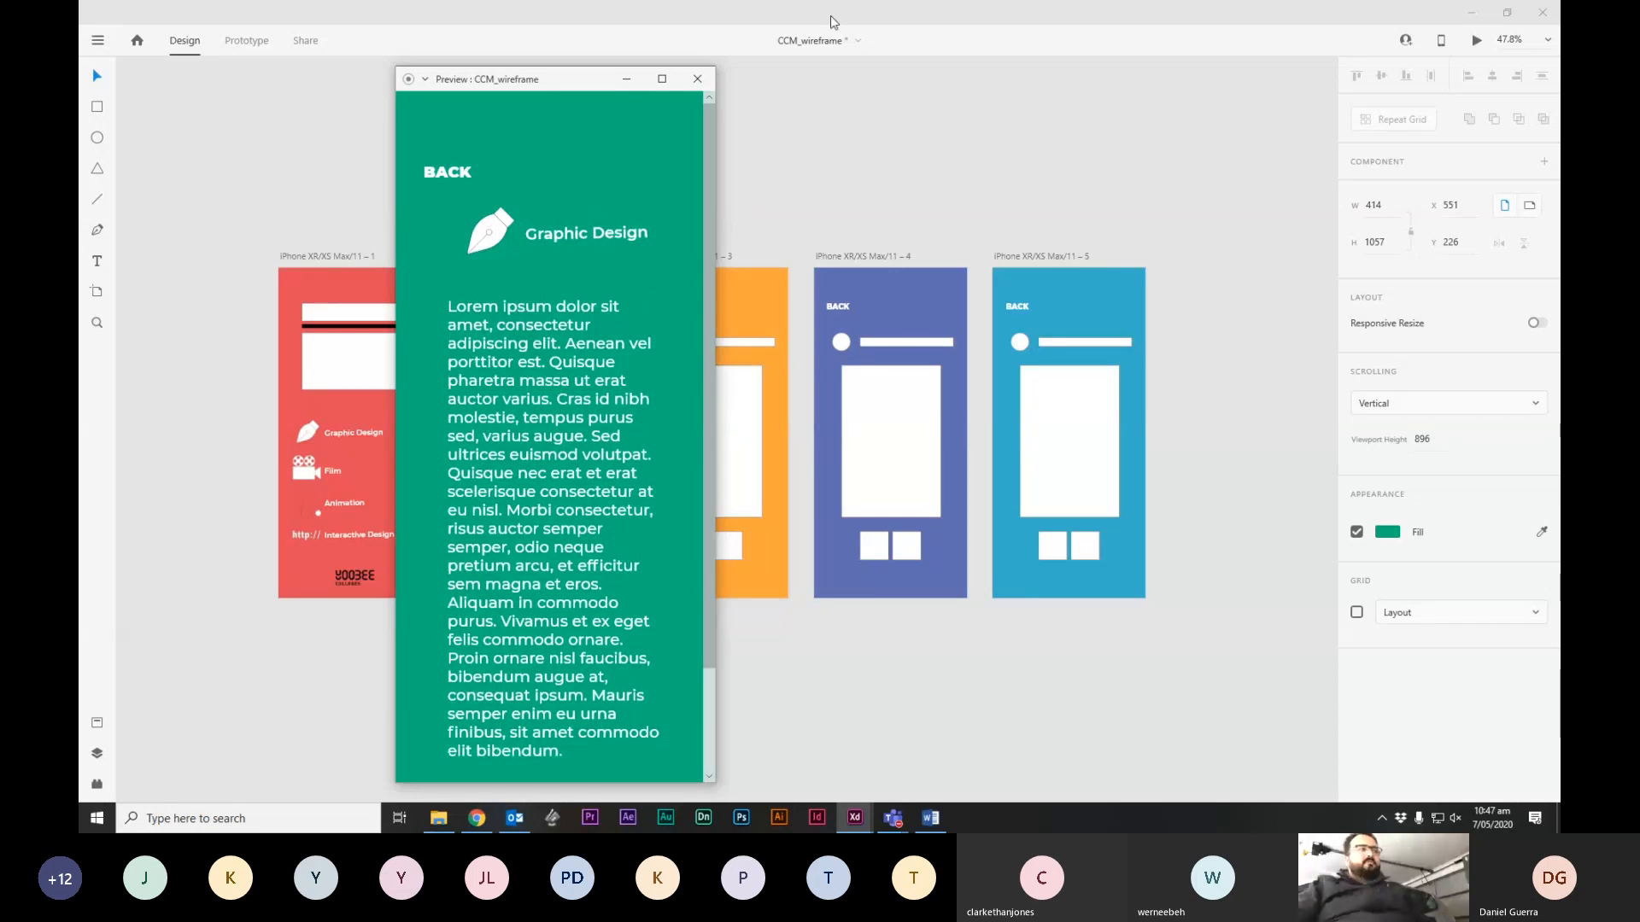
{"action": "scroll", "coordinate": [623, 434], "scroll_direction": "down", "scroll_amount": 2}
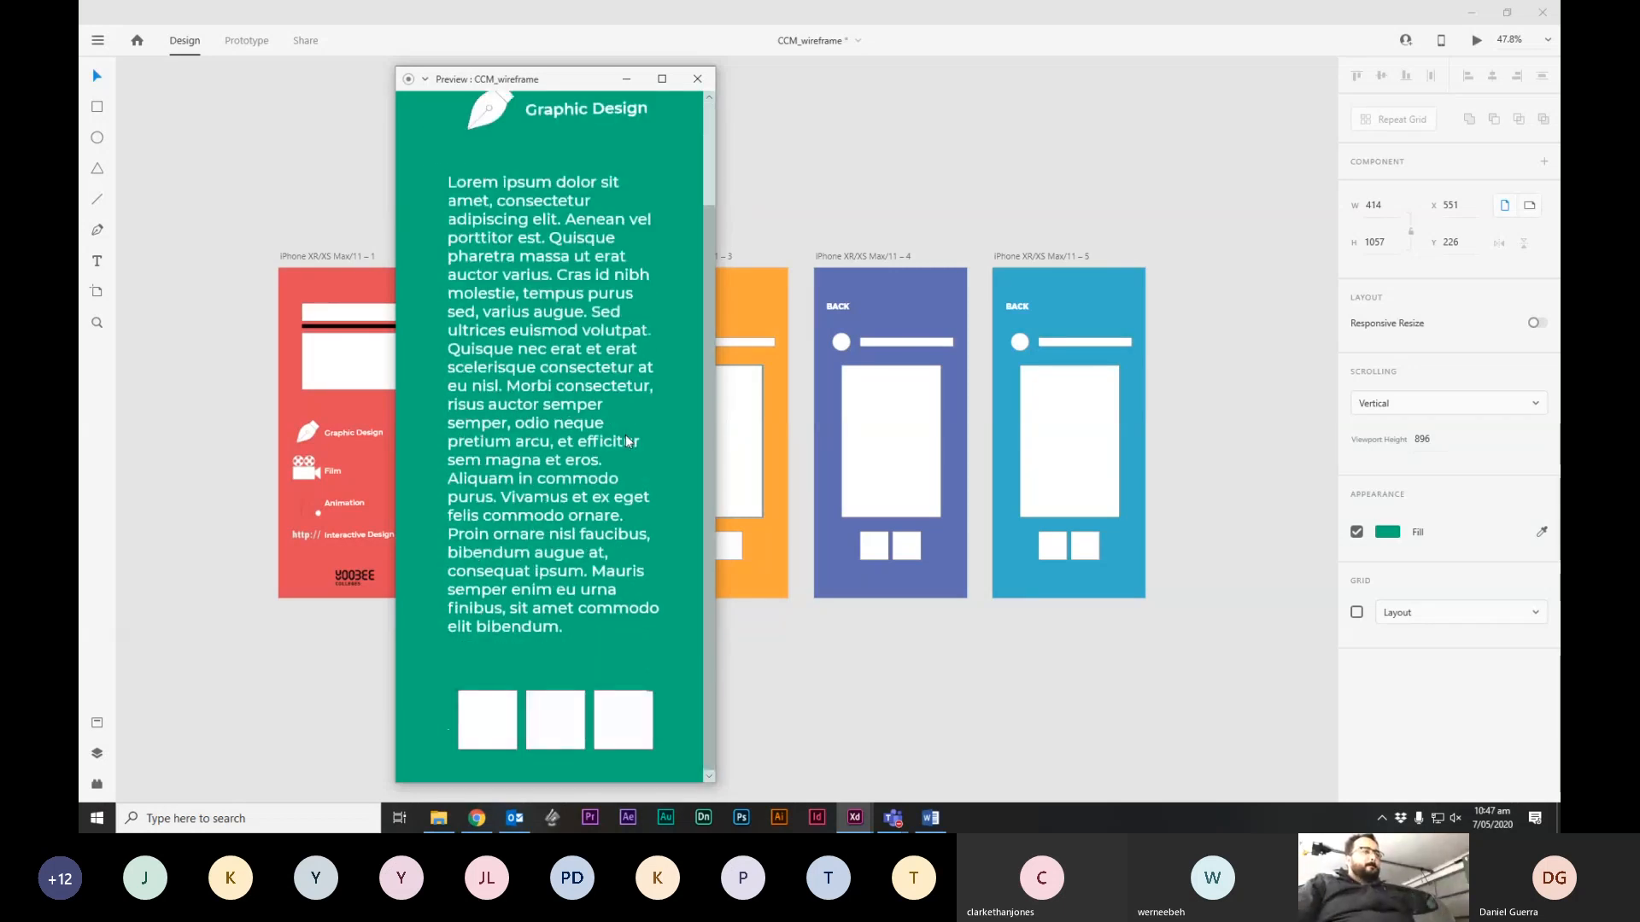
{"action": "left_click", "coordinate": [697, 80]}
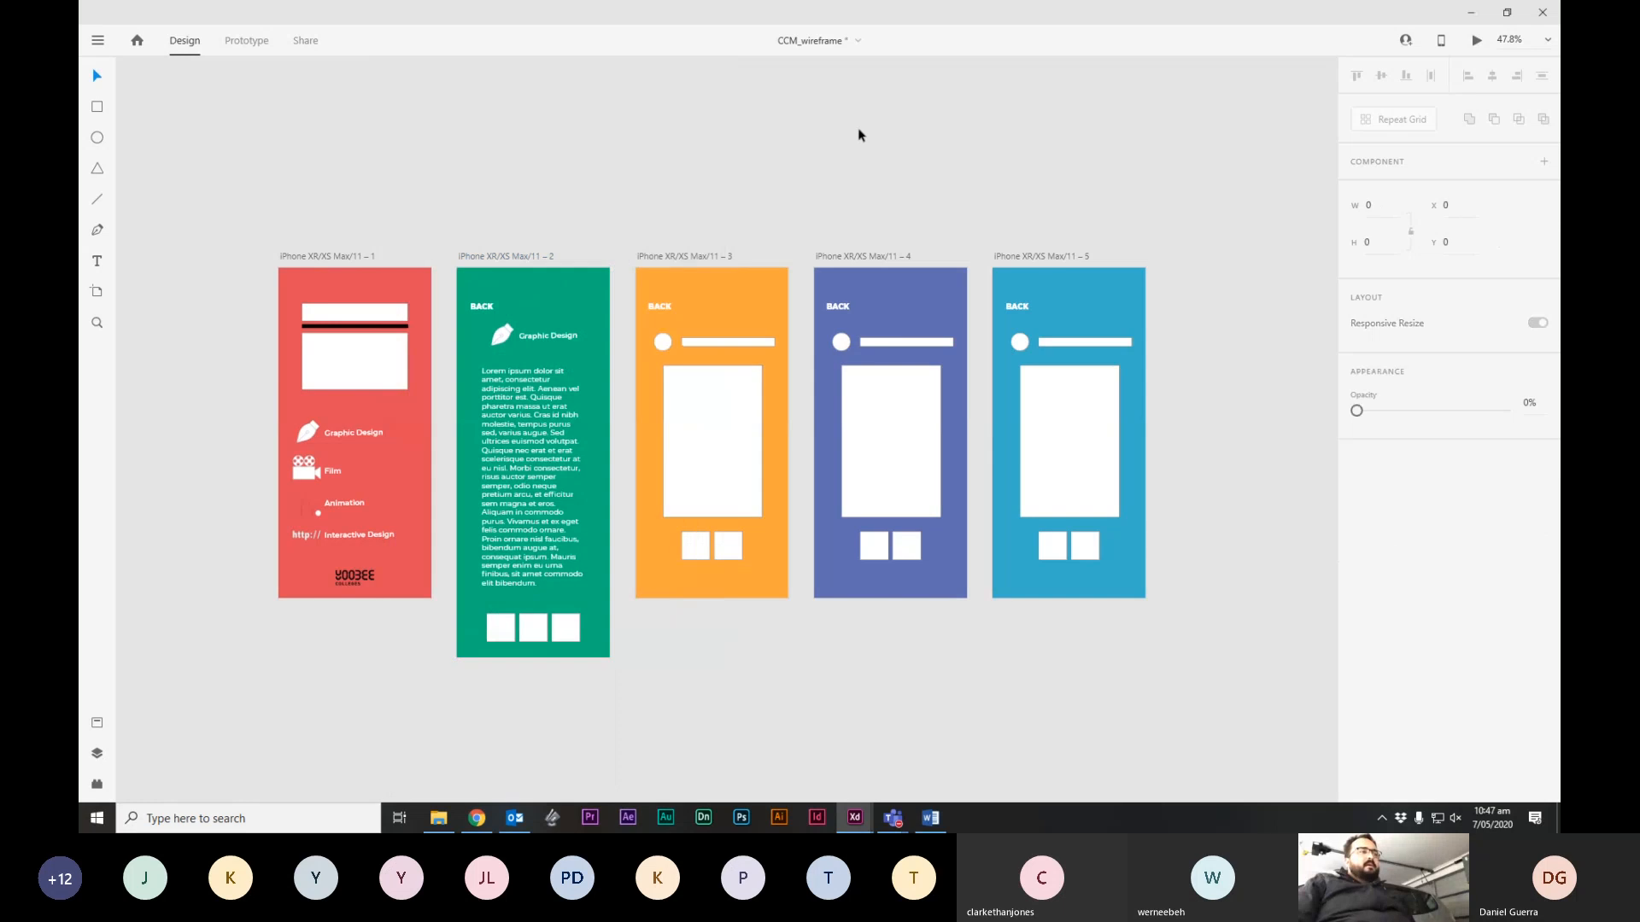
Try widening the orange artboard to about 474, check its scrolling options, and undo the widening.
{"action": "left_click", "coordinate": [741, 296]}
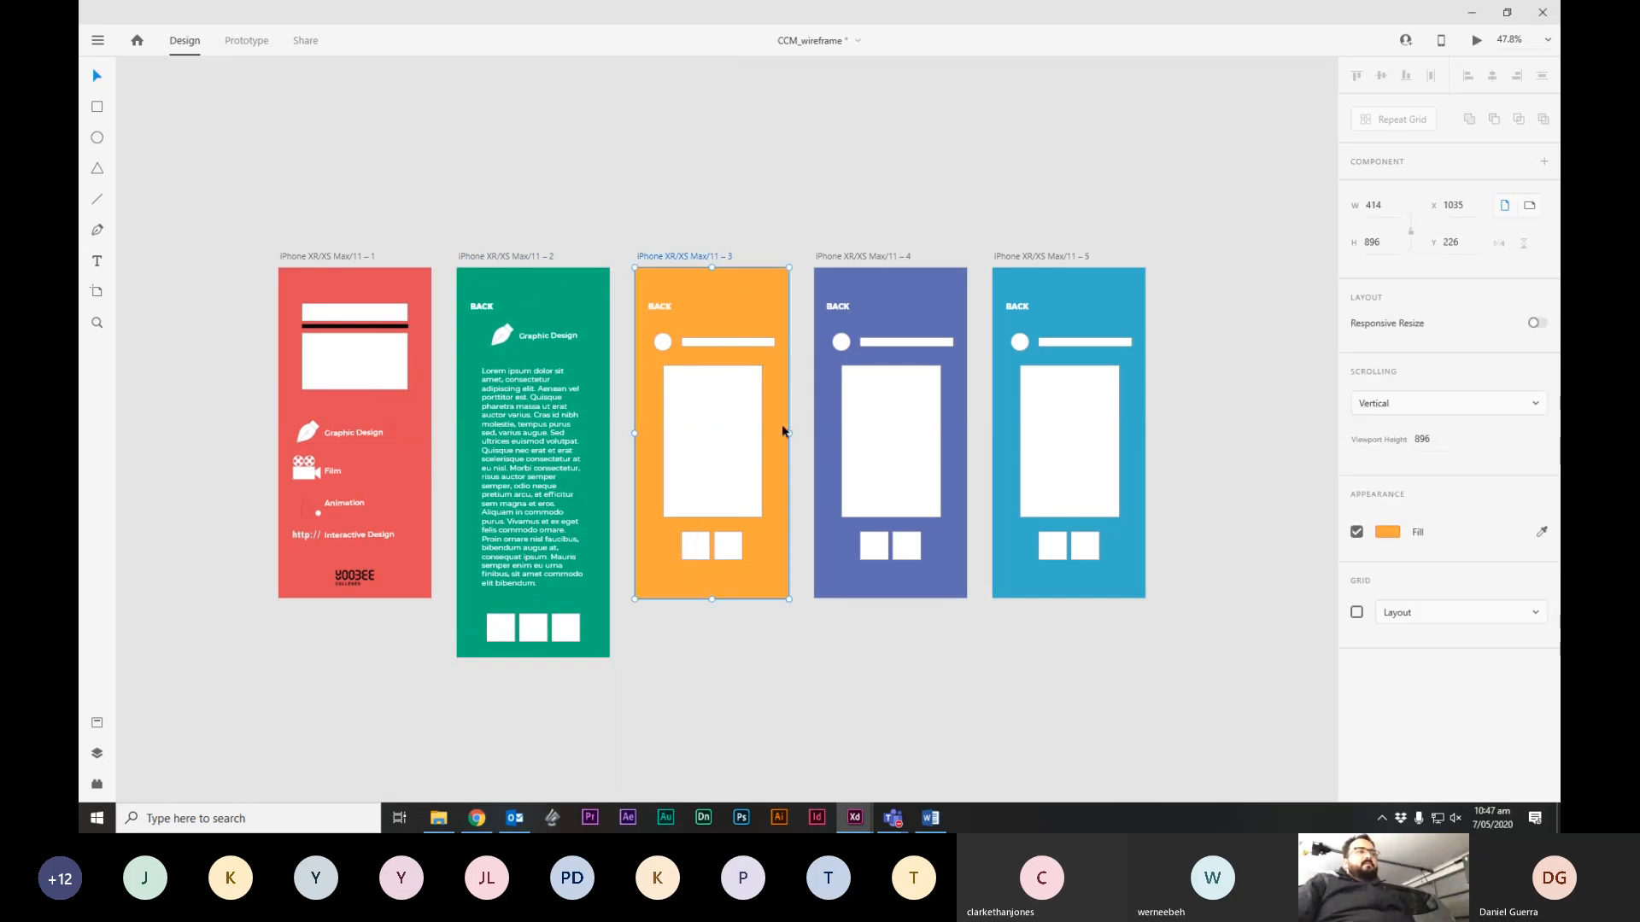
{"action": "left_click_drag", "start_coordinate": [790, 433], "coordinate": [811, 434]}
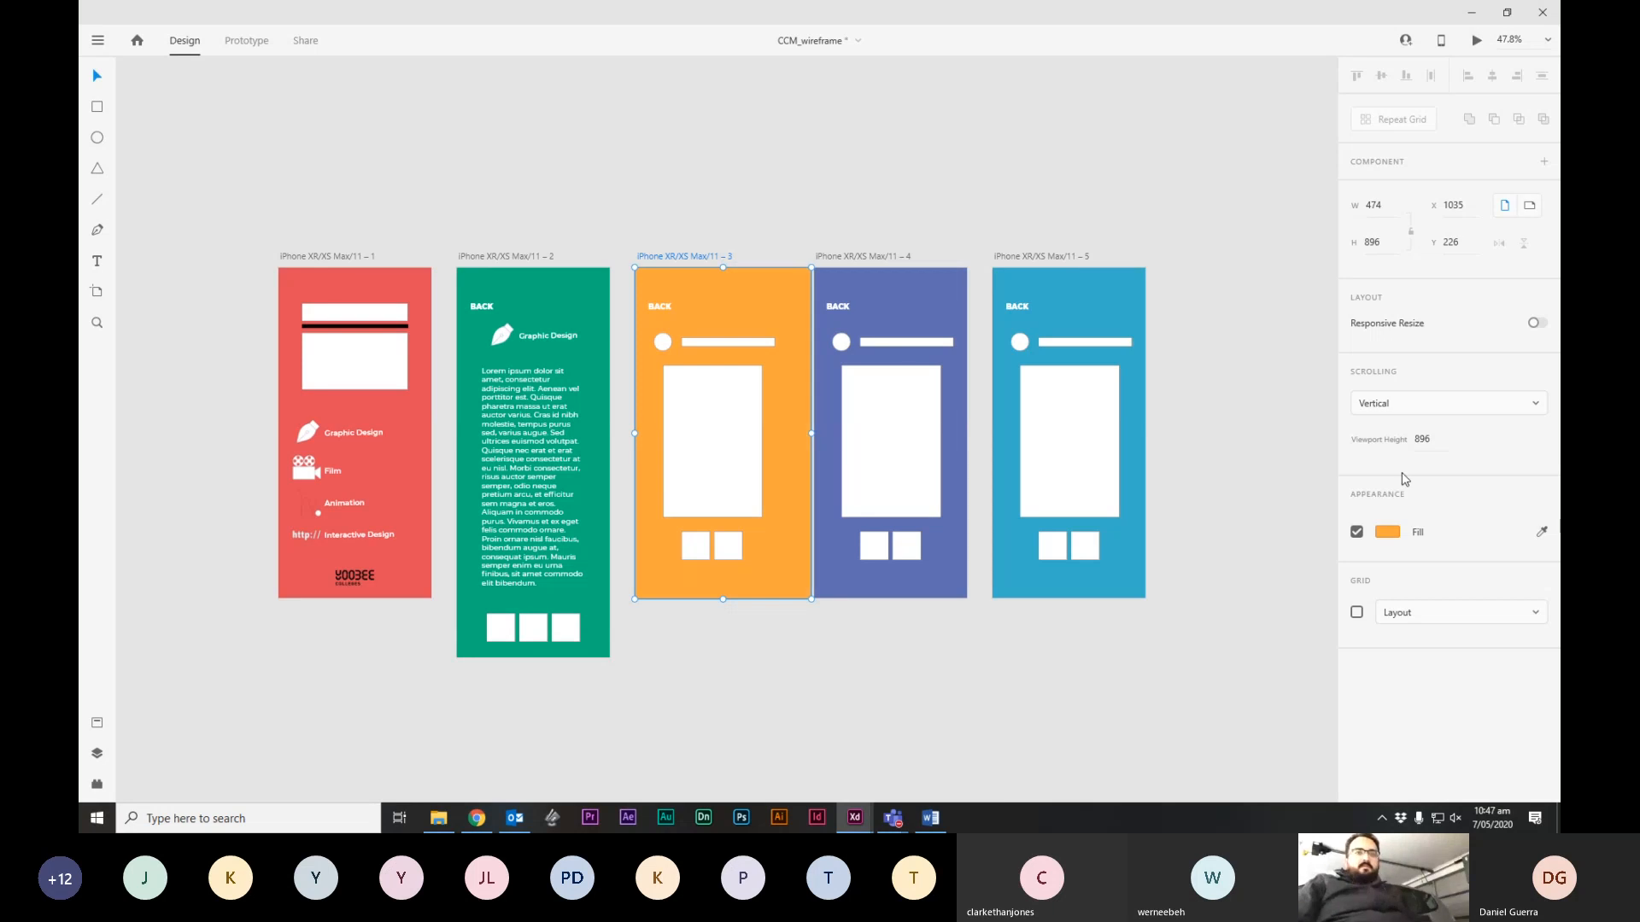
{"action": "left_click", "coordinate": [1447, 403]}
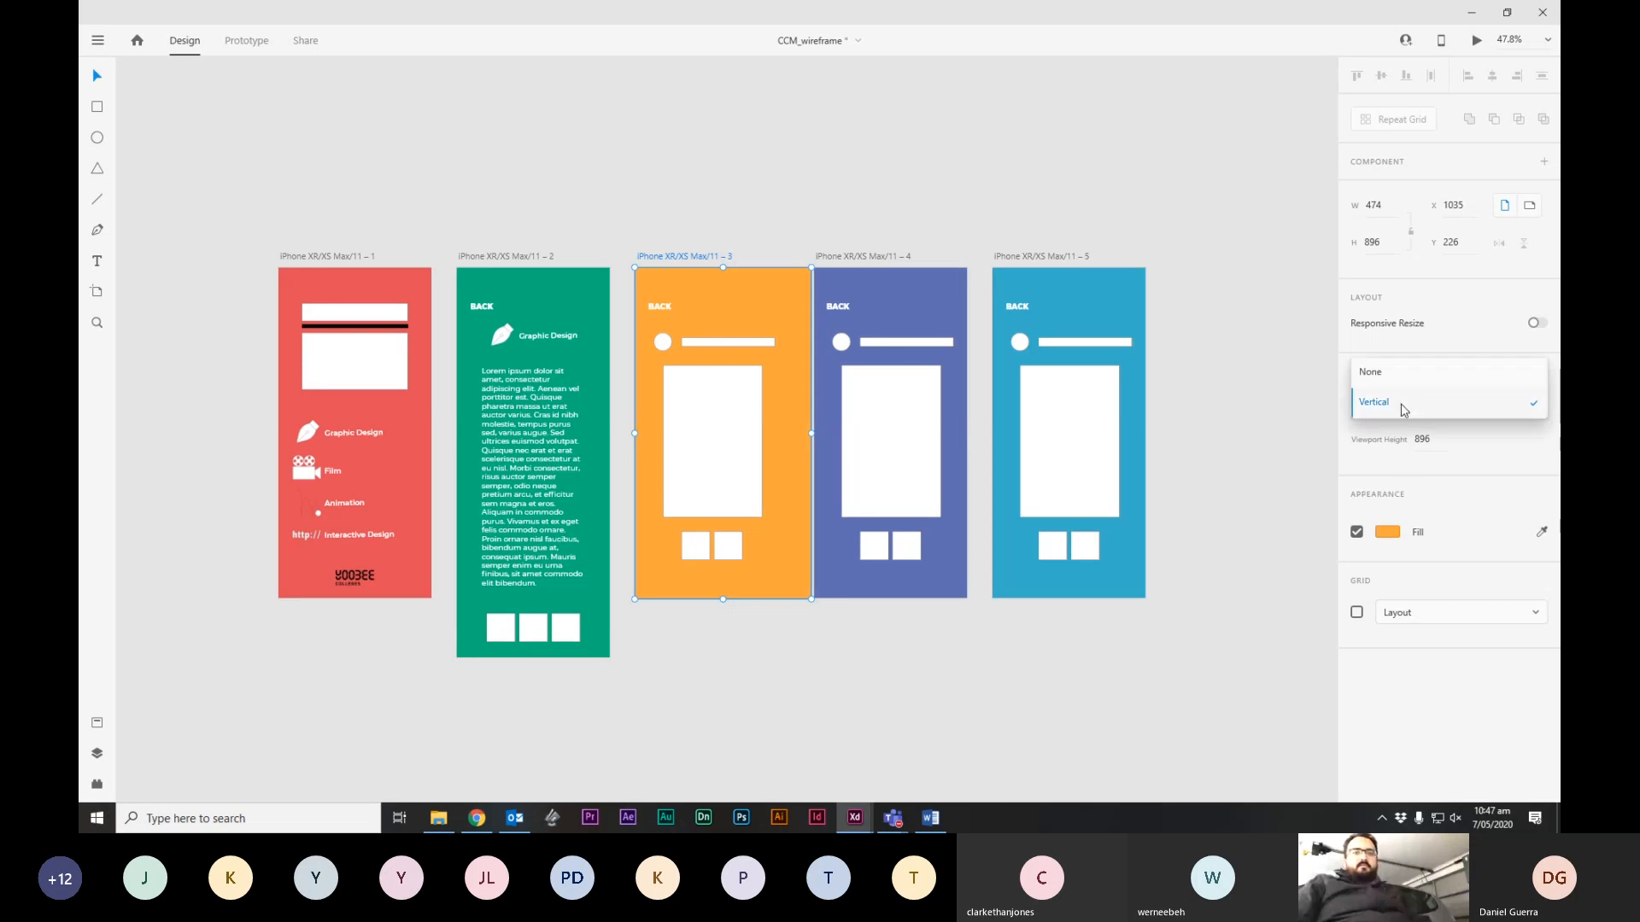
{"action": "left_click", "coordinate": [1413, 403]}
{"action": "key", "text": "ctrl+z"}
{"action": "left_click", "coordinate": [852, 246]}
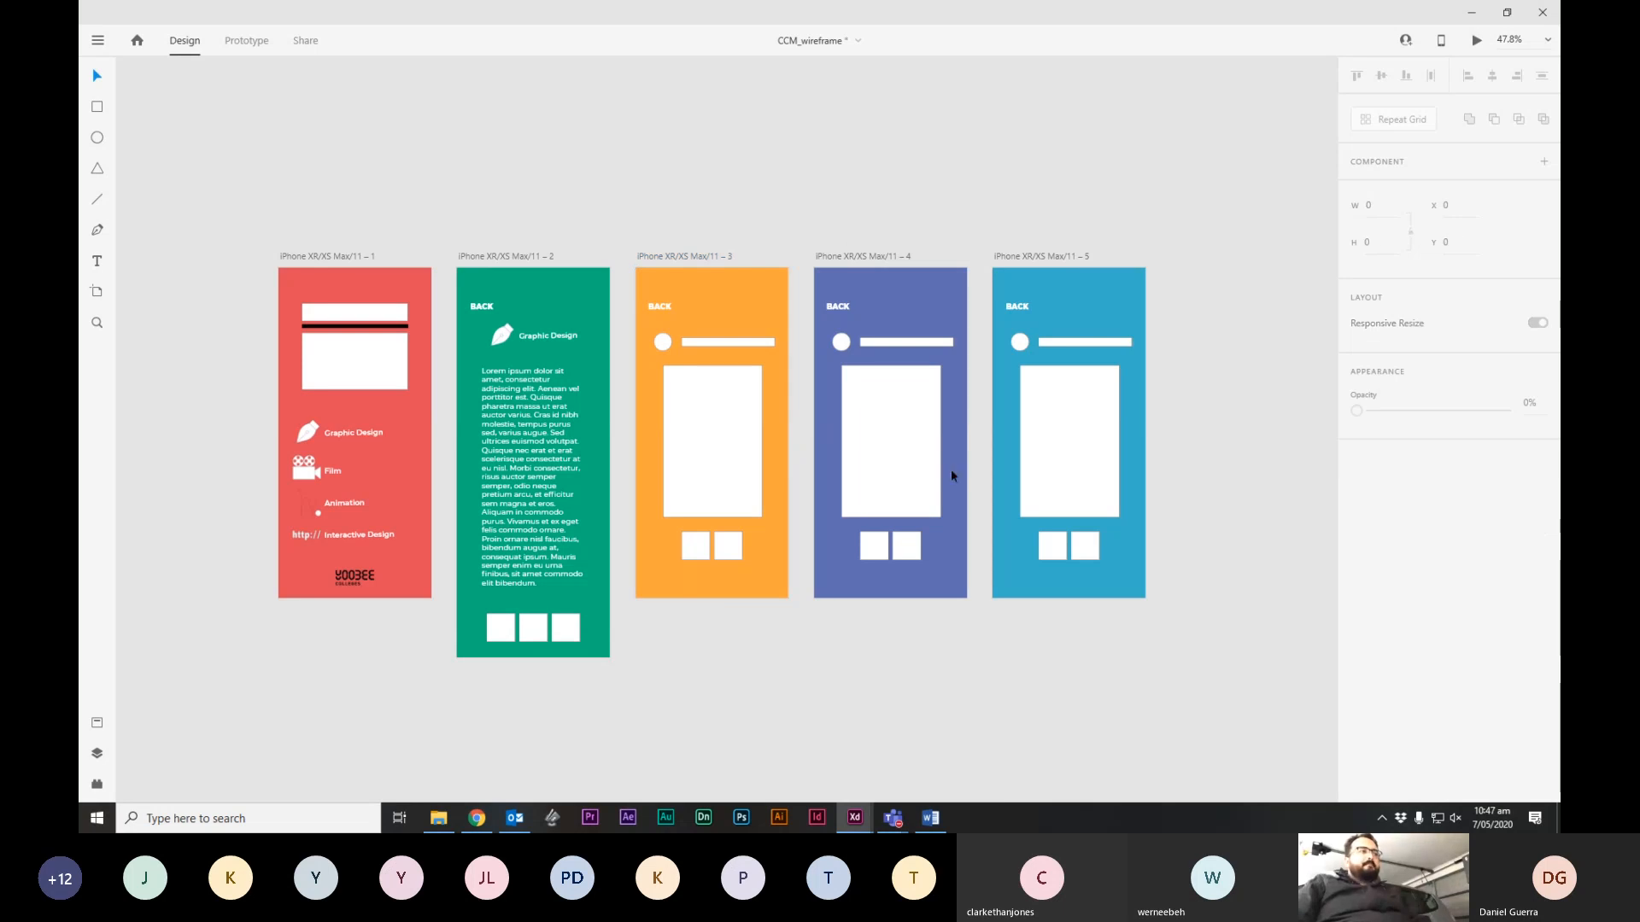
Link the red artboard's pen icon to the green artboard and the green BACK label to the red artboard as prototype interactions.
{"action": "left_click", "coordinate": [247, 41]}
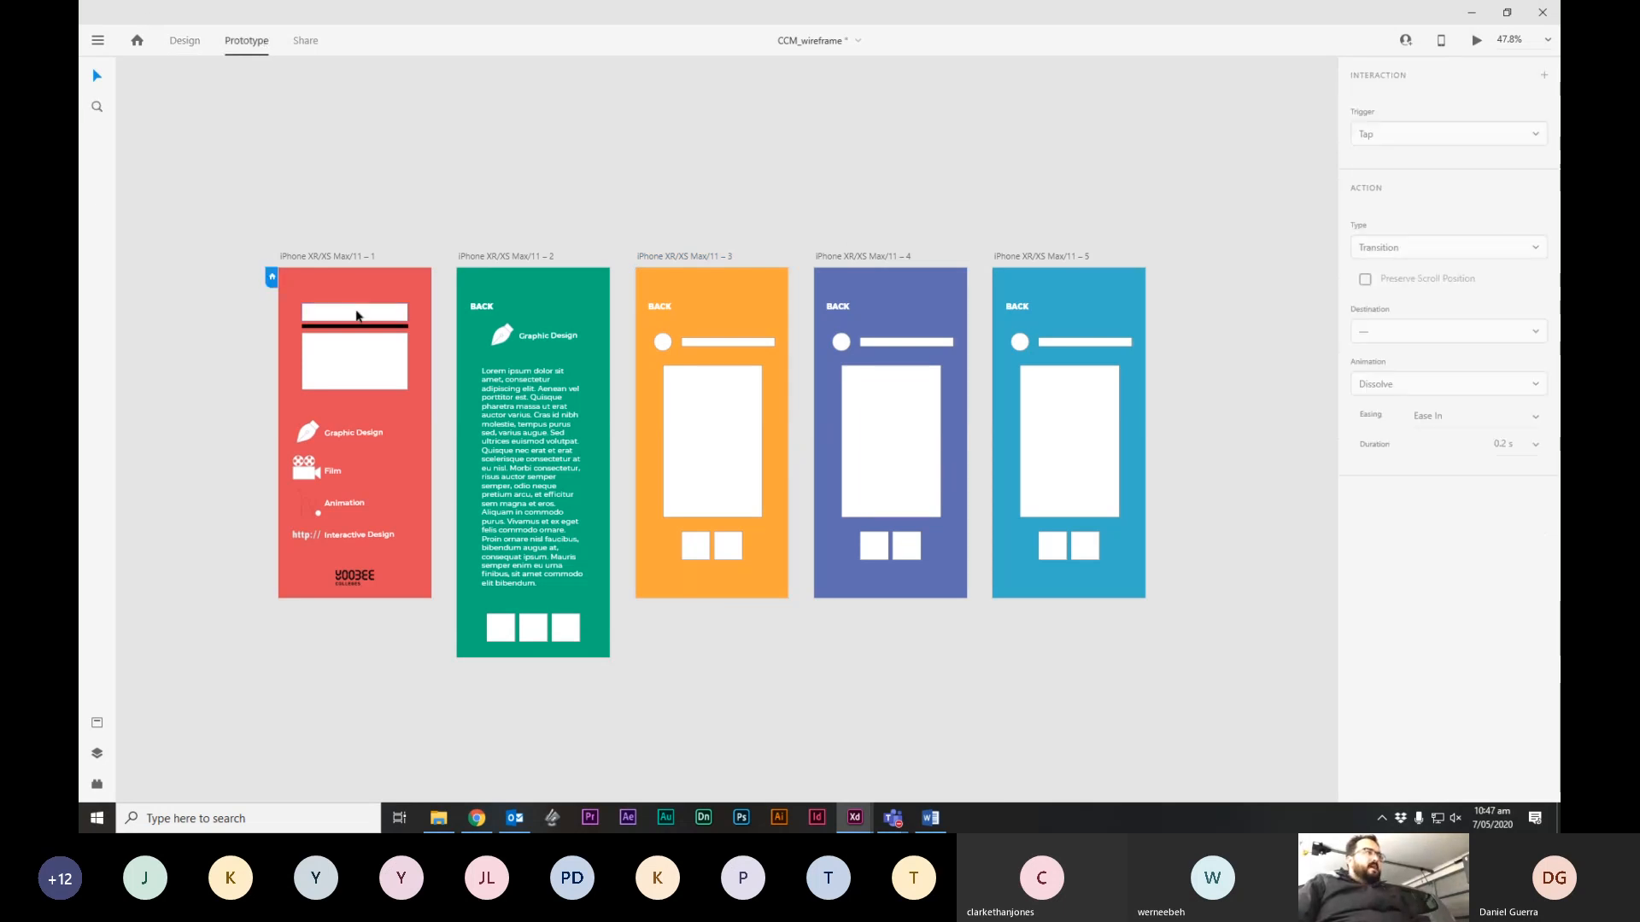
{"action": "left_click", "coordinate": [305, 437]}
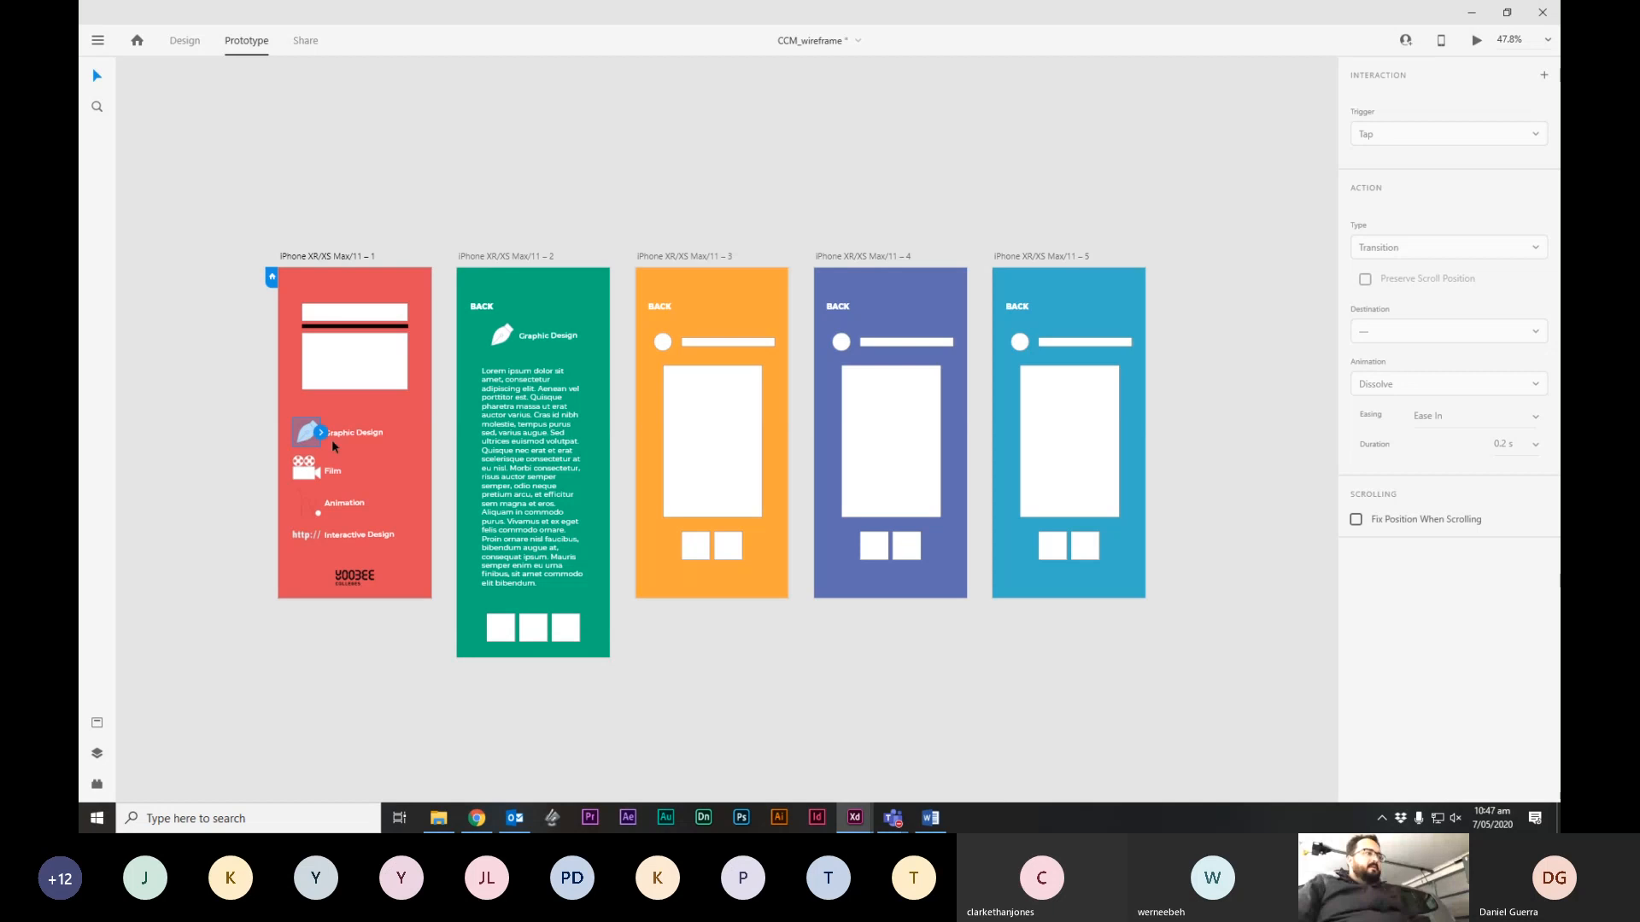
{"action": "left_click_drag", "start_coordinate": [332, 439], "coordinate": [402, 299]}
{"action": "left_click", "coordinate": [483, 310]}
{"action": "left_click", "coordinate": [387, 282]}
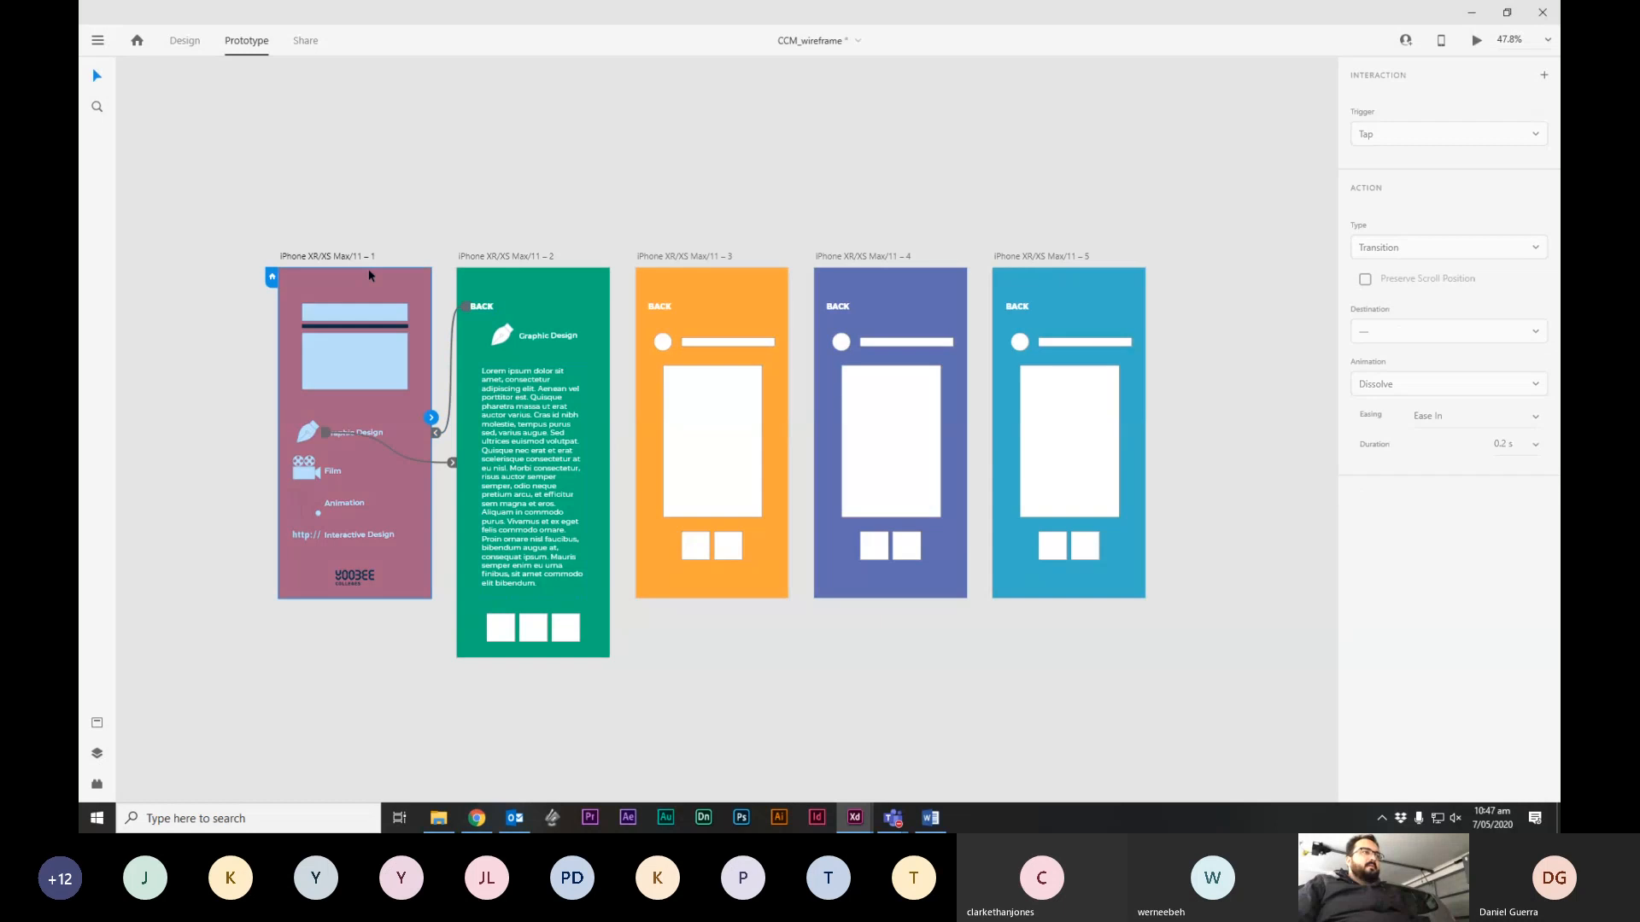
Preview from the red artboard, test the pen icon link, the scrolling and the BACK link, and close the preview.
{"action": "left_click", "coordinate": [1482, 39]}
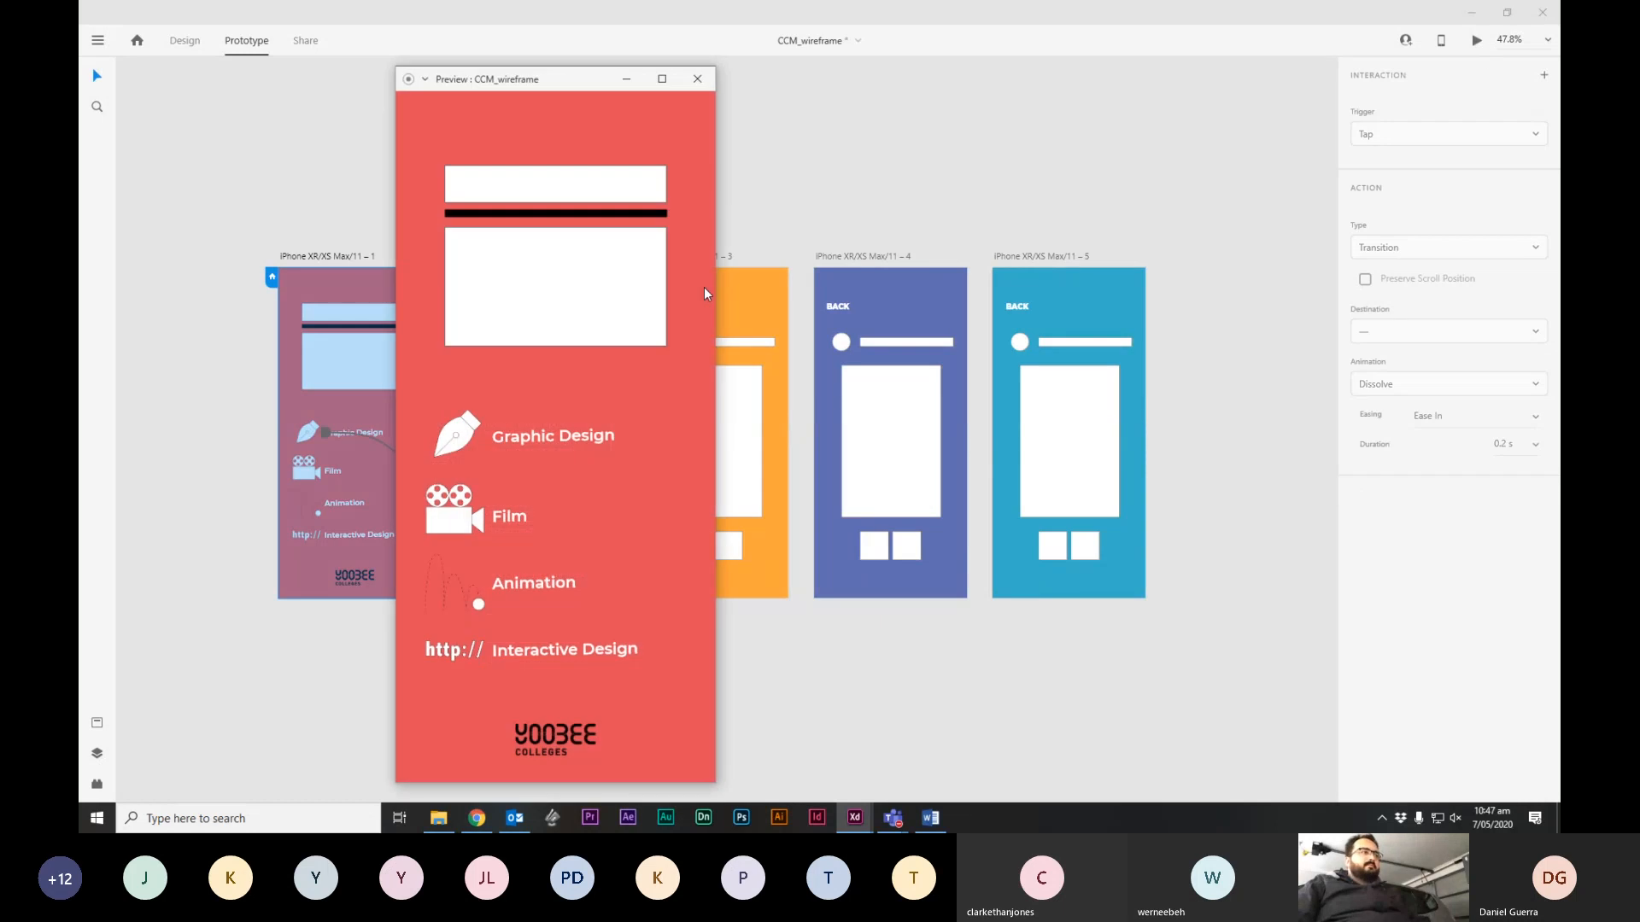
{"action": "left_click", "coordinate": [459, 437]}
{"action": "scroll", "coordinate": [530, 592], "scroll_direction": "down", "scroll_amount": 3}
{"action": "scroll", "coordinate": [549, 568], "scroll_direction": "up", "scroll_amount": 3}
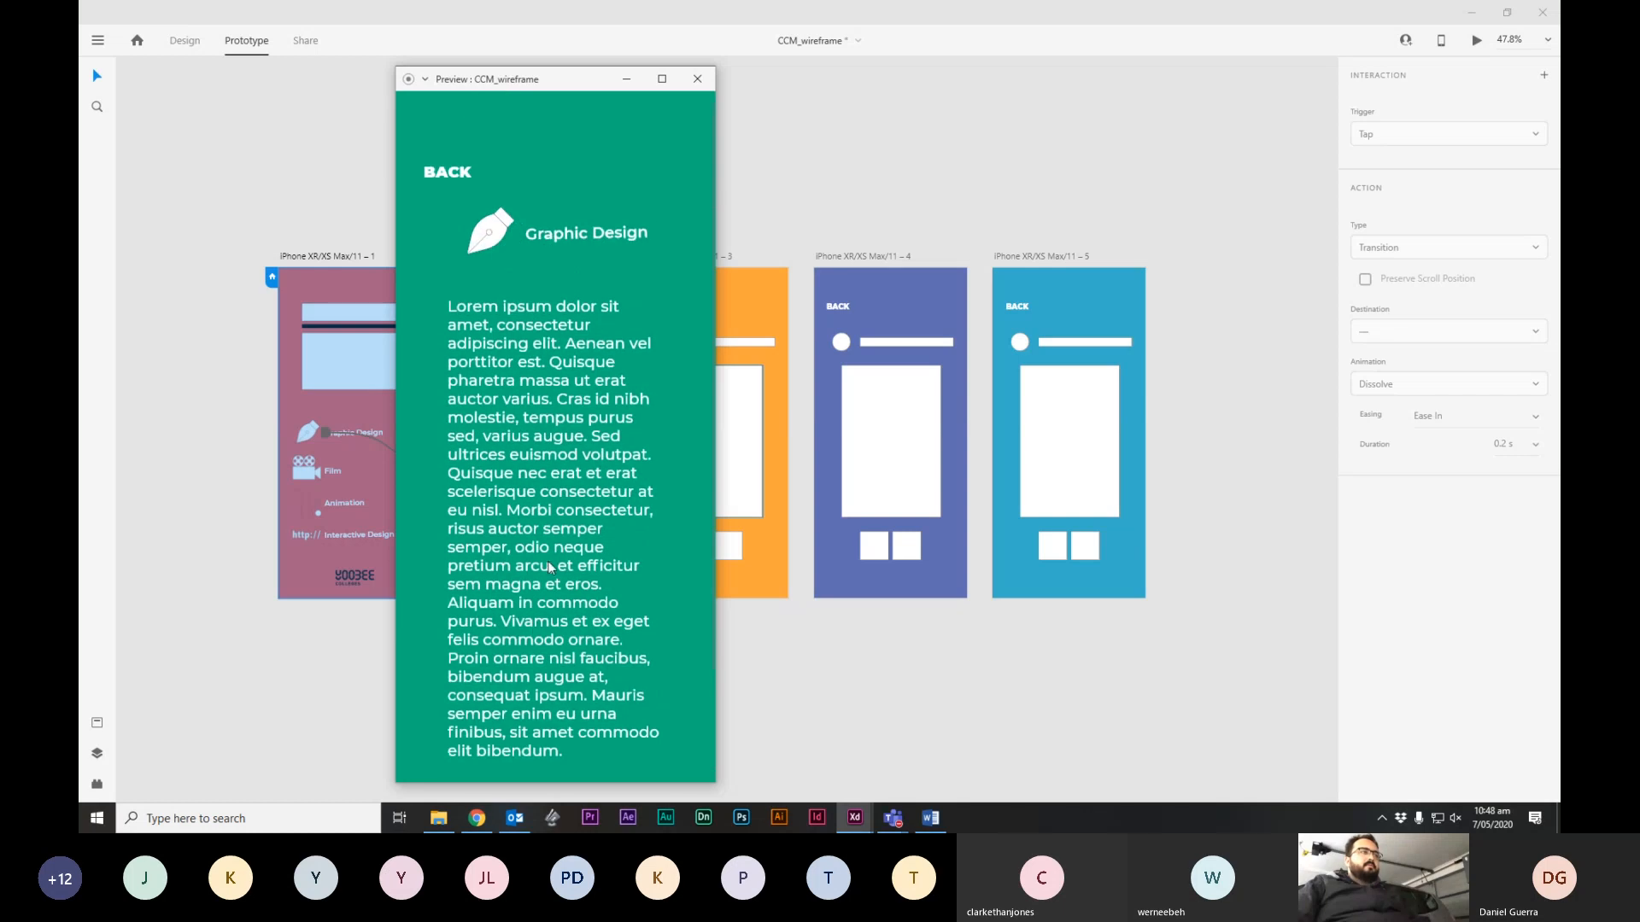
{"action": "left_click", "coordinate": [446, 173]}
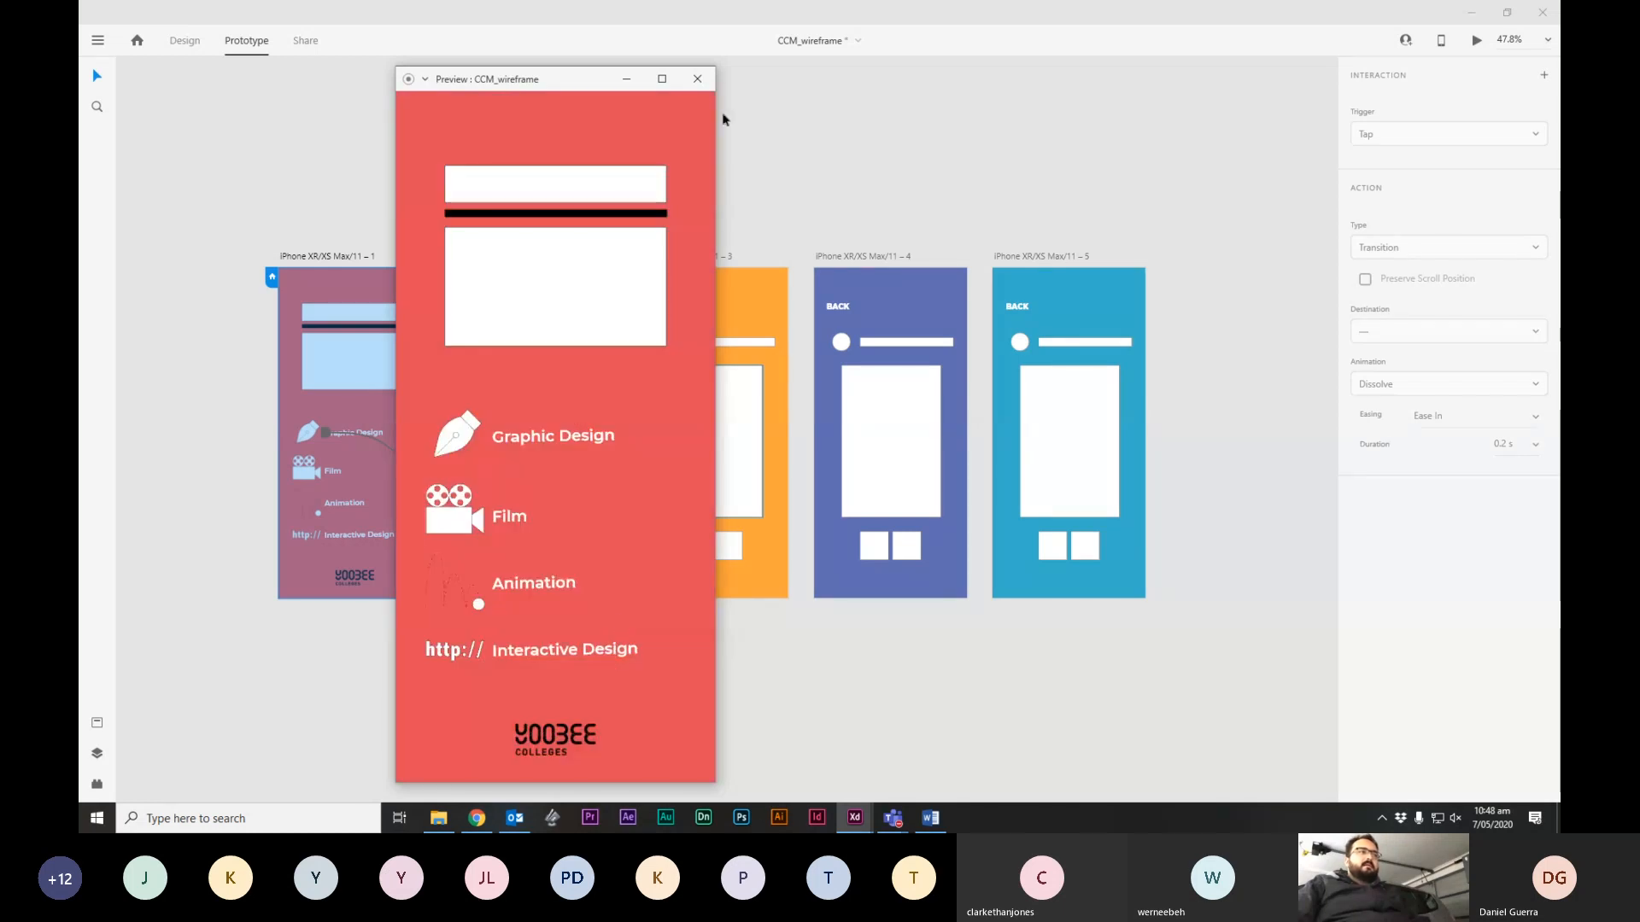
{"action": "left_click", "coordinate": [706, 79]}
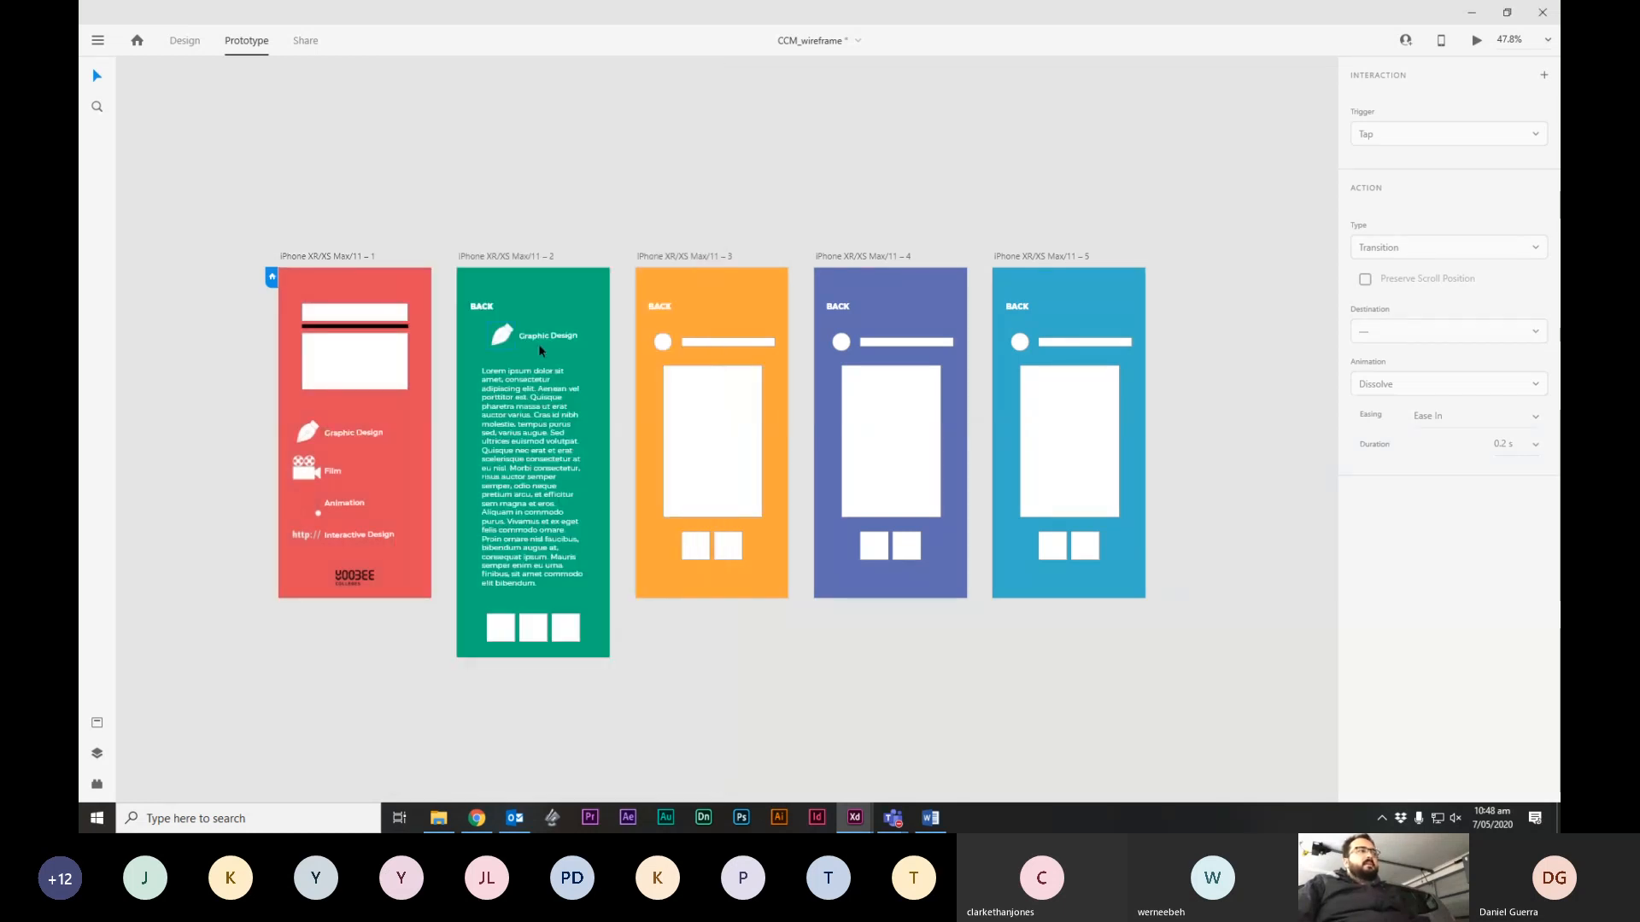
Return to design mode and copy the film camera icon and Film label from the red artboard to the orange artboard.
{"action": "left_click", "coordinate": [187, 34]}
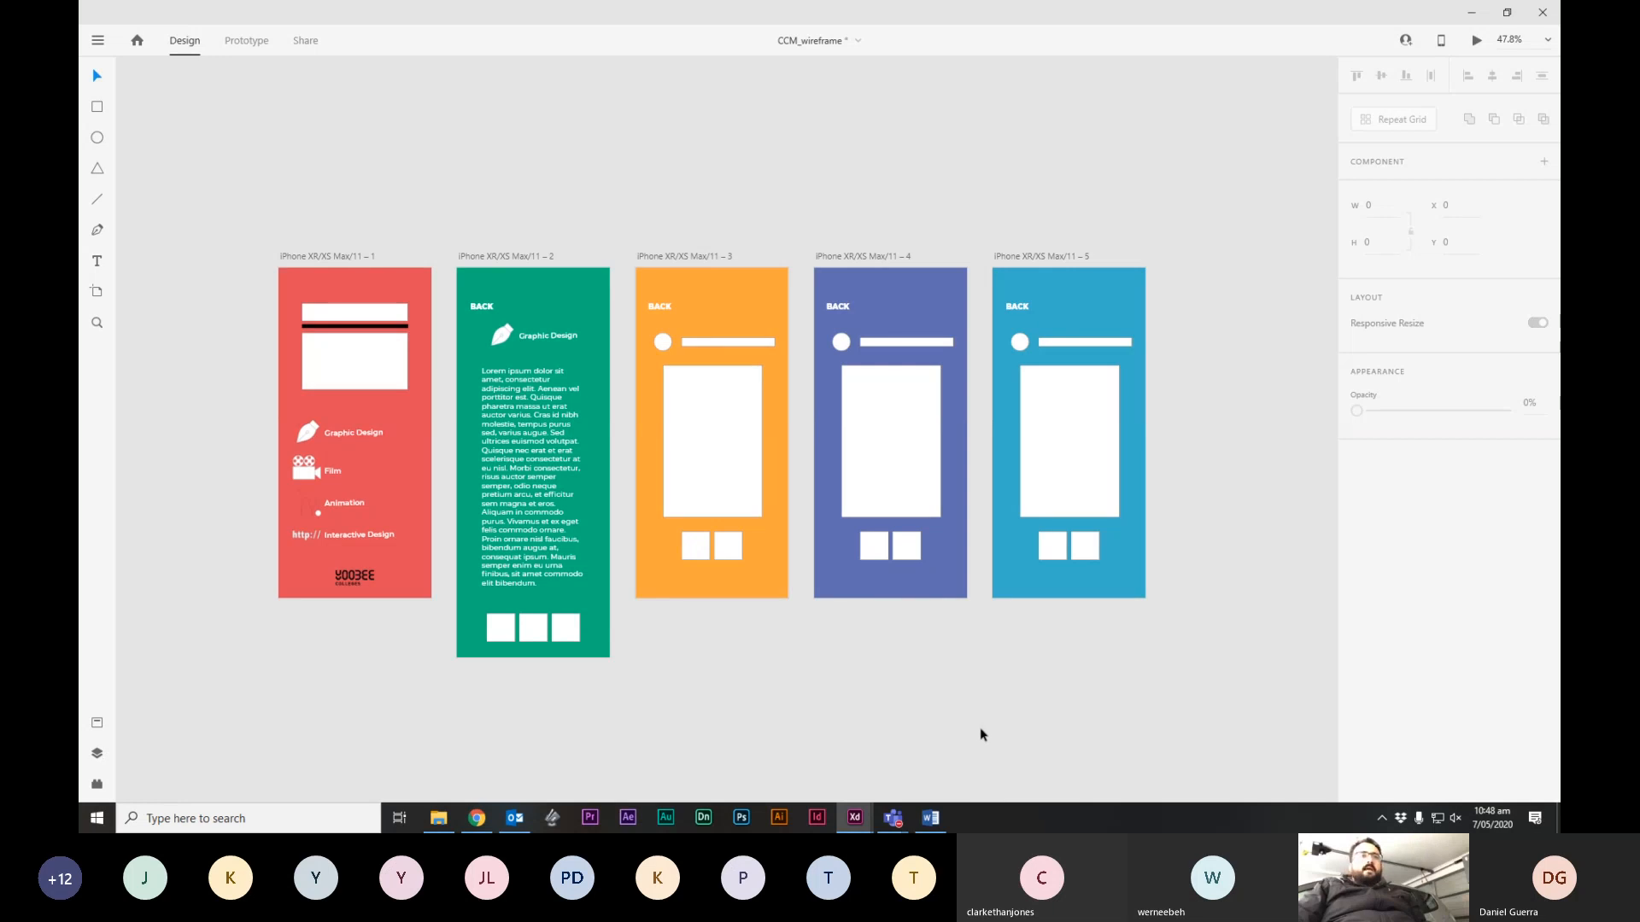
{"action": "left_click", "coordinate": [740, 310]}
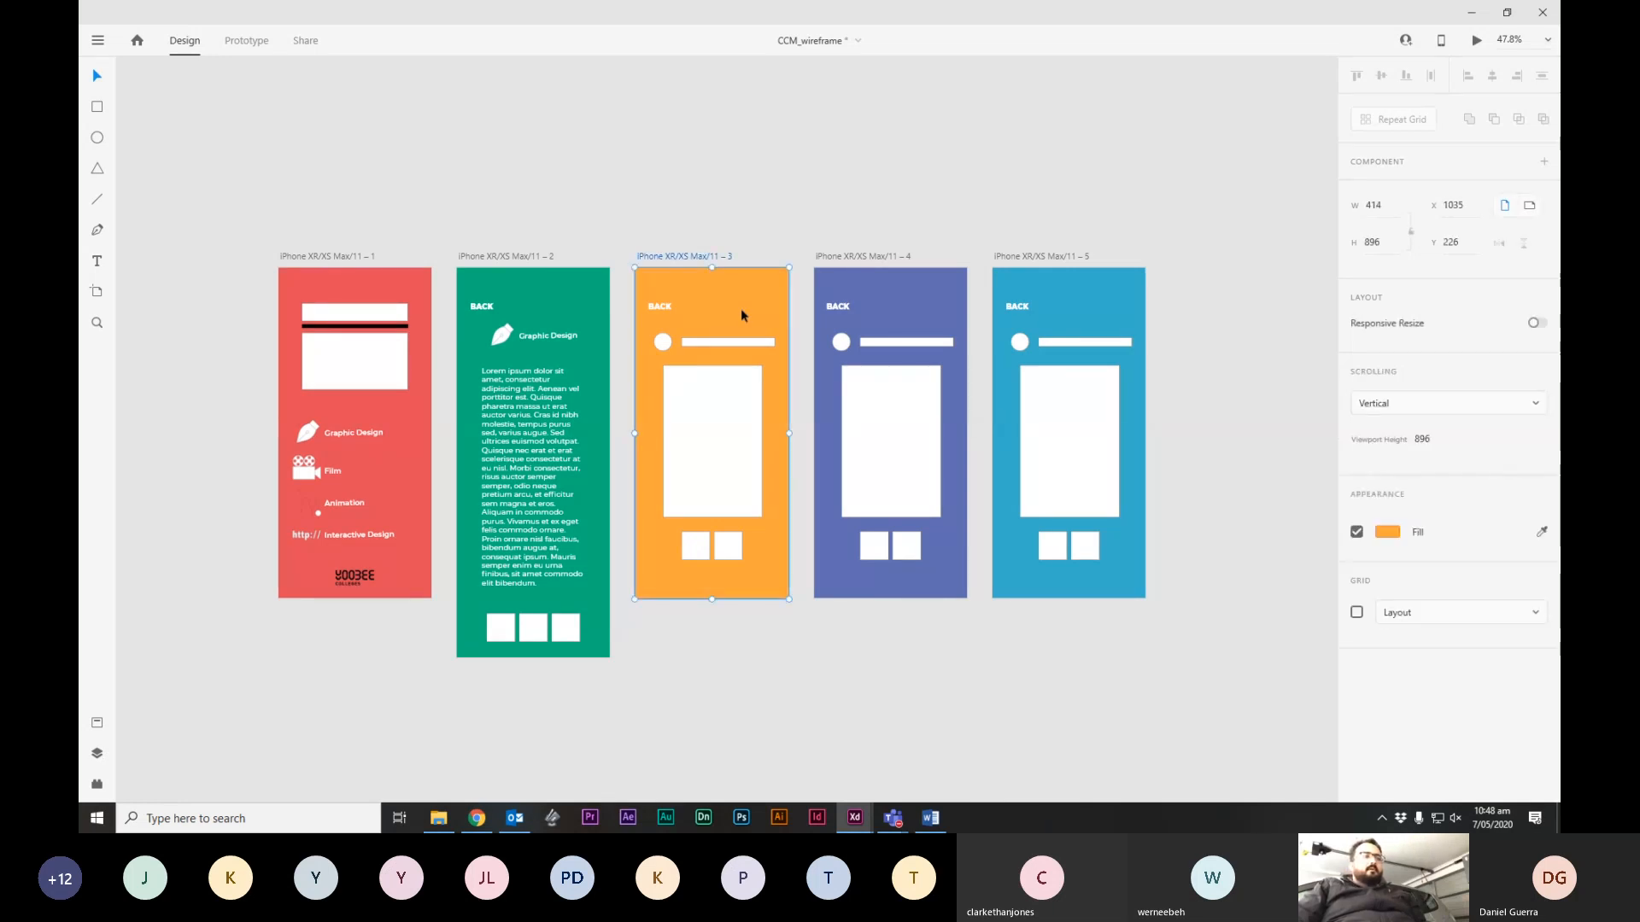
{"action": "left_click_drag", "start_coordinate": [364, 468], "coordinate": [350, 471]}
{"action": "key", "text": "ctrl+z"}
{"action": "left_click", "coordinate": [306, 471], "text": "shift"}
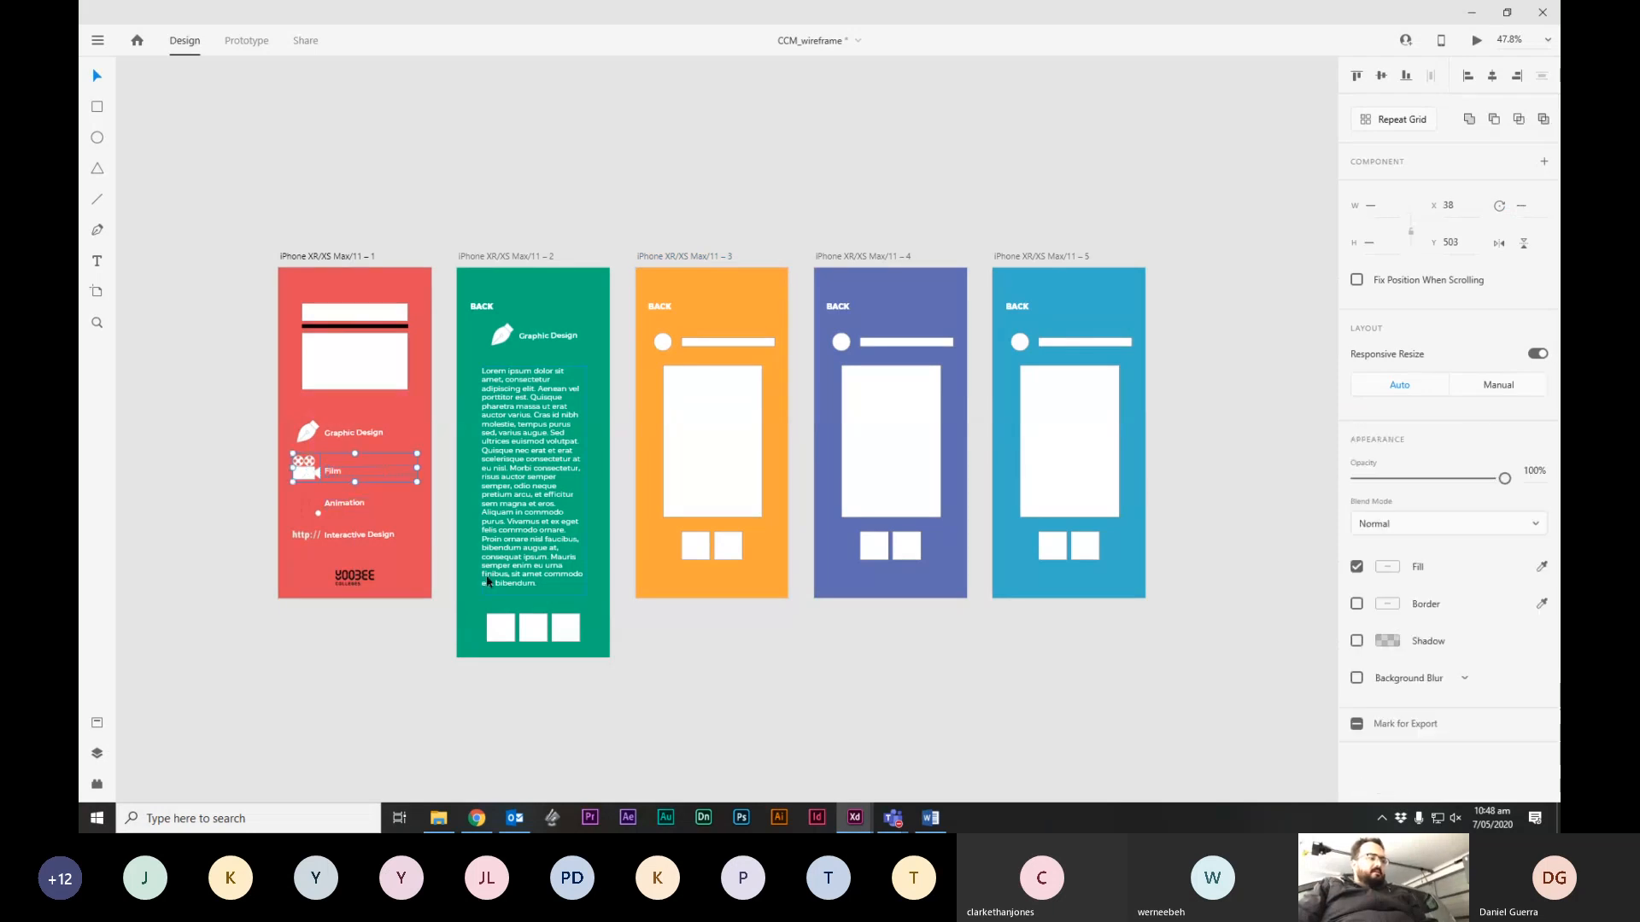
{"action": "key", "text": "ctrl+c"}
{"action": "left_click", "coordinate": [732, 348]}
{"action": "key", "text": "ctrl+v"}
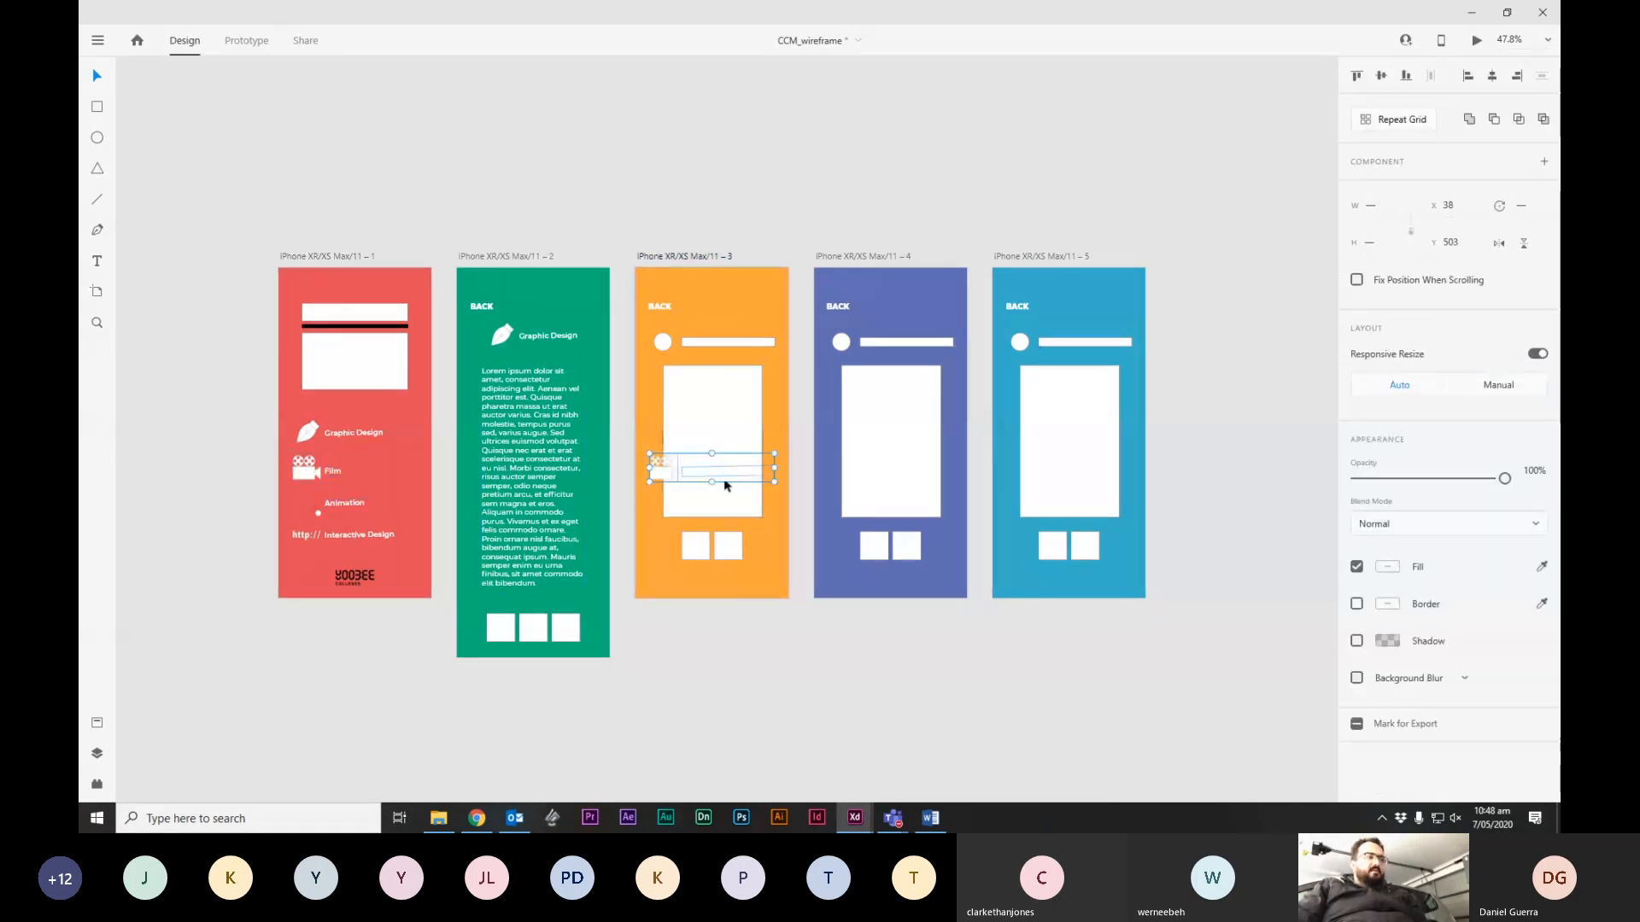
Delete the orange artboard's circle and title bar placeholders and select its large rectangular placeholder.
{"action": "left_click_drag", "start_coordinate": [725, 360], "coordinate": [662, 342]}
{"action": "key", "text": "Delete"}
{"action": "left_click", "coordinate": [702, 372]}
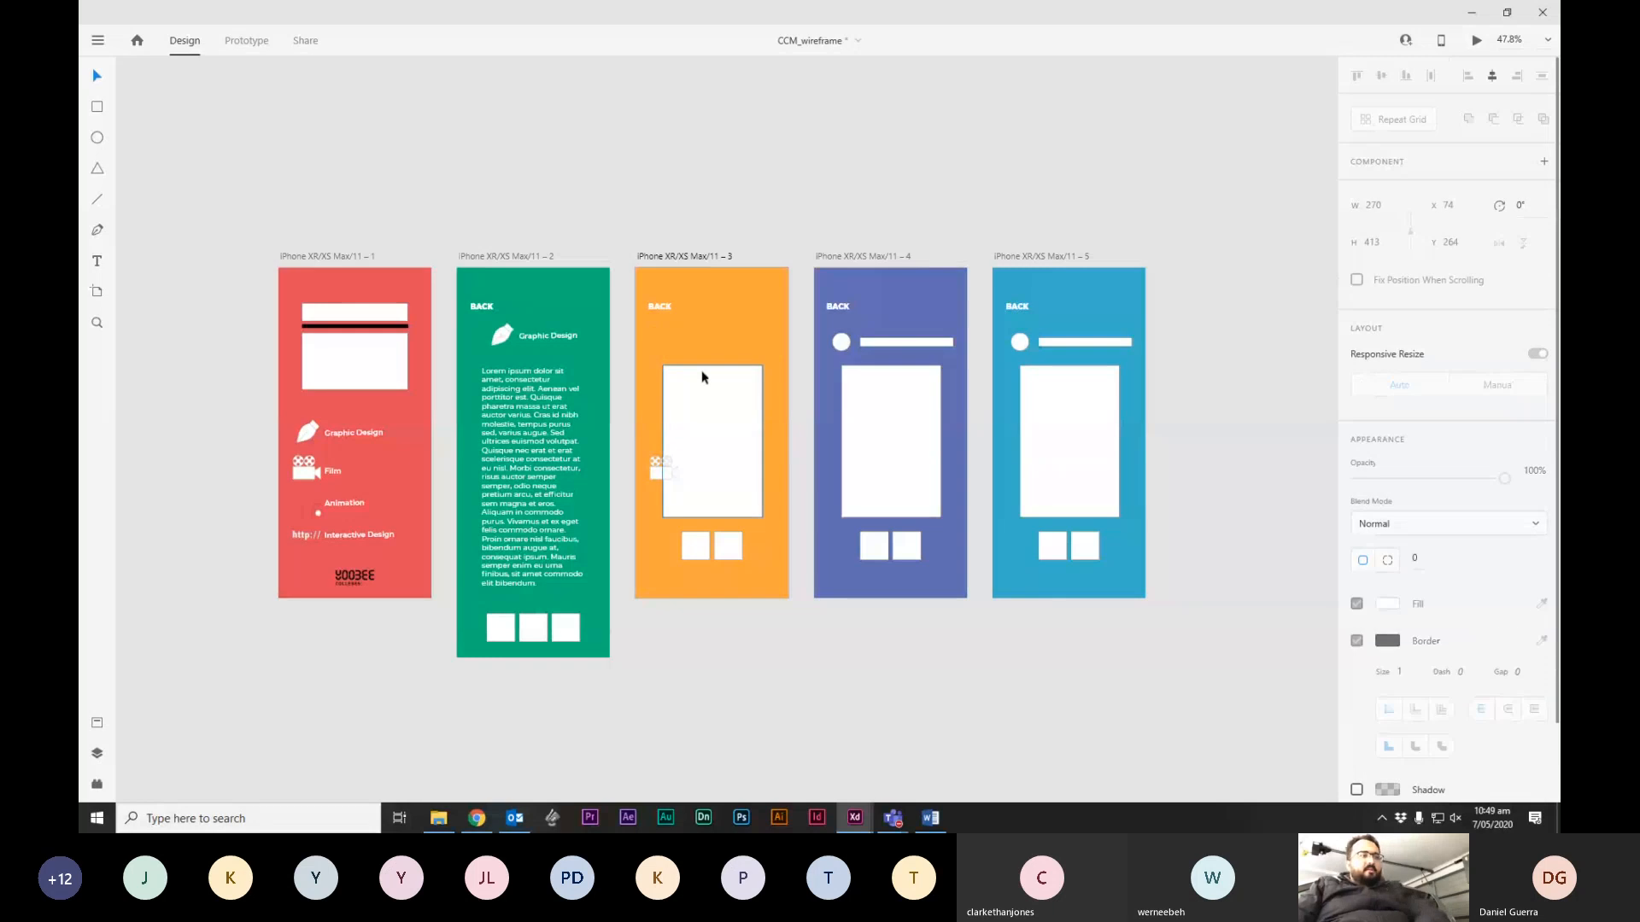
Delete the orange artboard's large placeholder, narrow the Film text box, and place the camera icon and label as the artboard's heading.
{"action": "key", "text": "Delete"}
{"action": "left_click", "coordinate": [694, 474]}
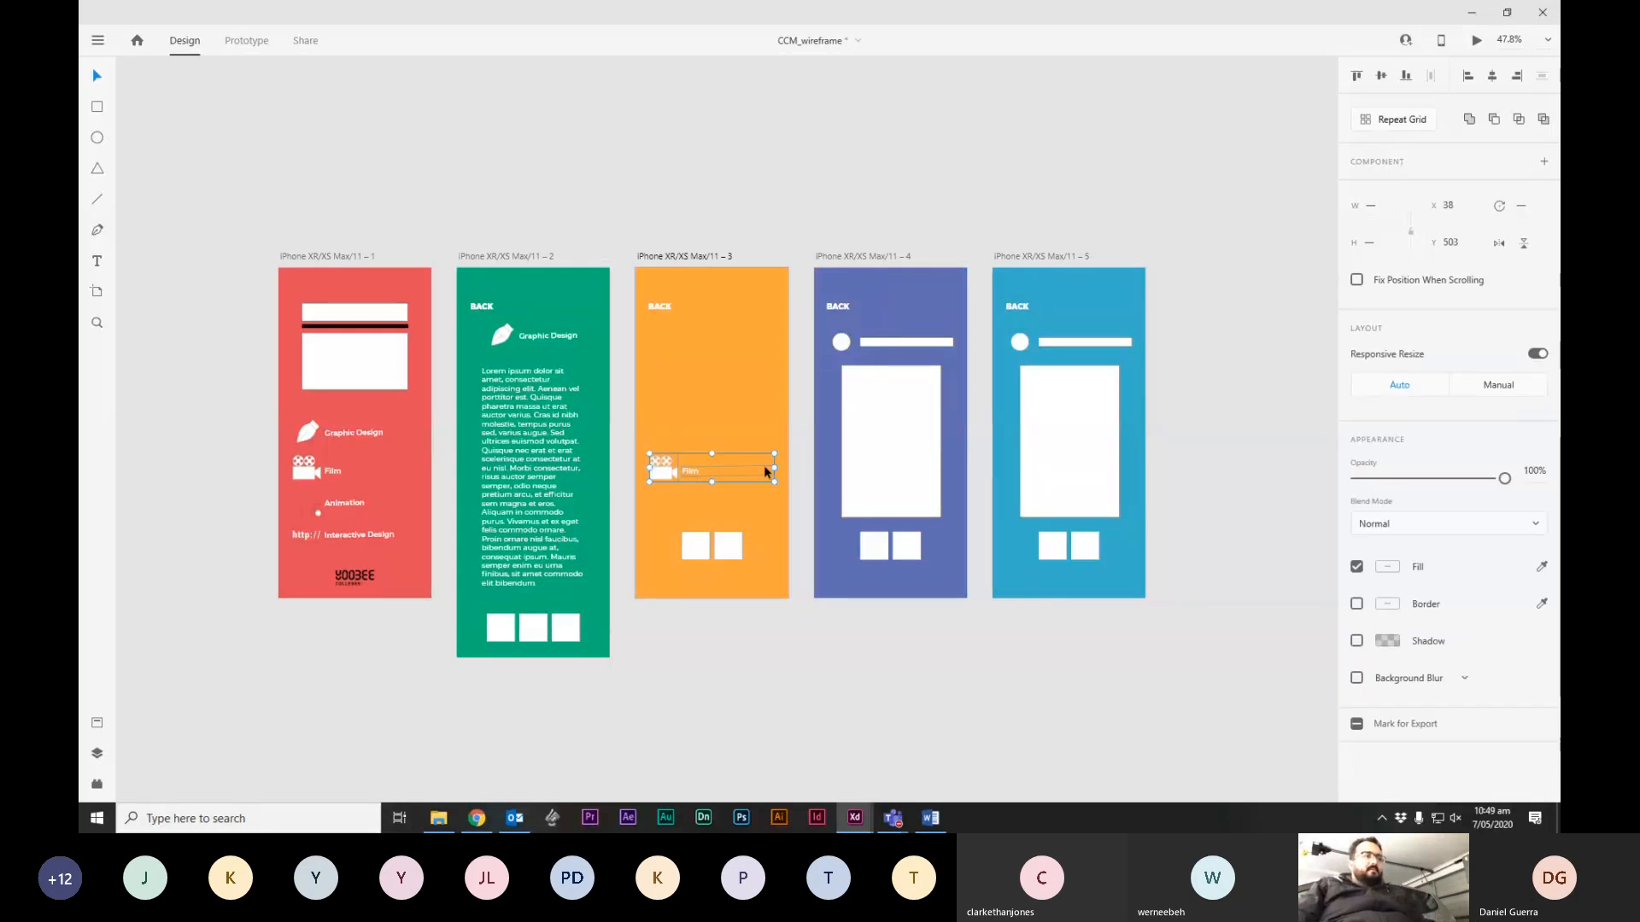
{"action": "left_click_drag", "start_coordinate": [766, 471], "coordinate": [702, 475]}
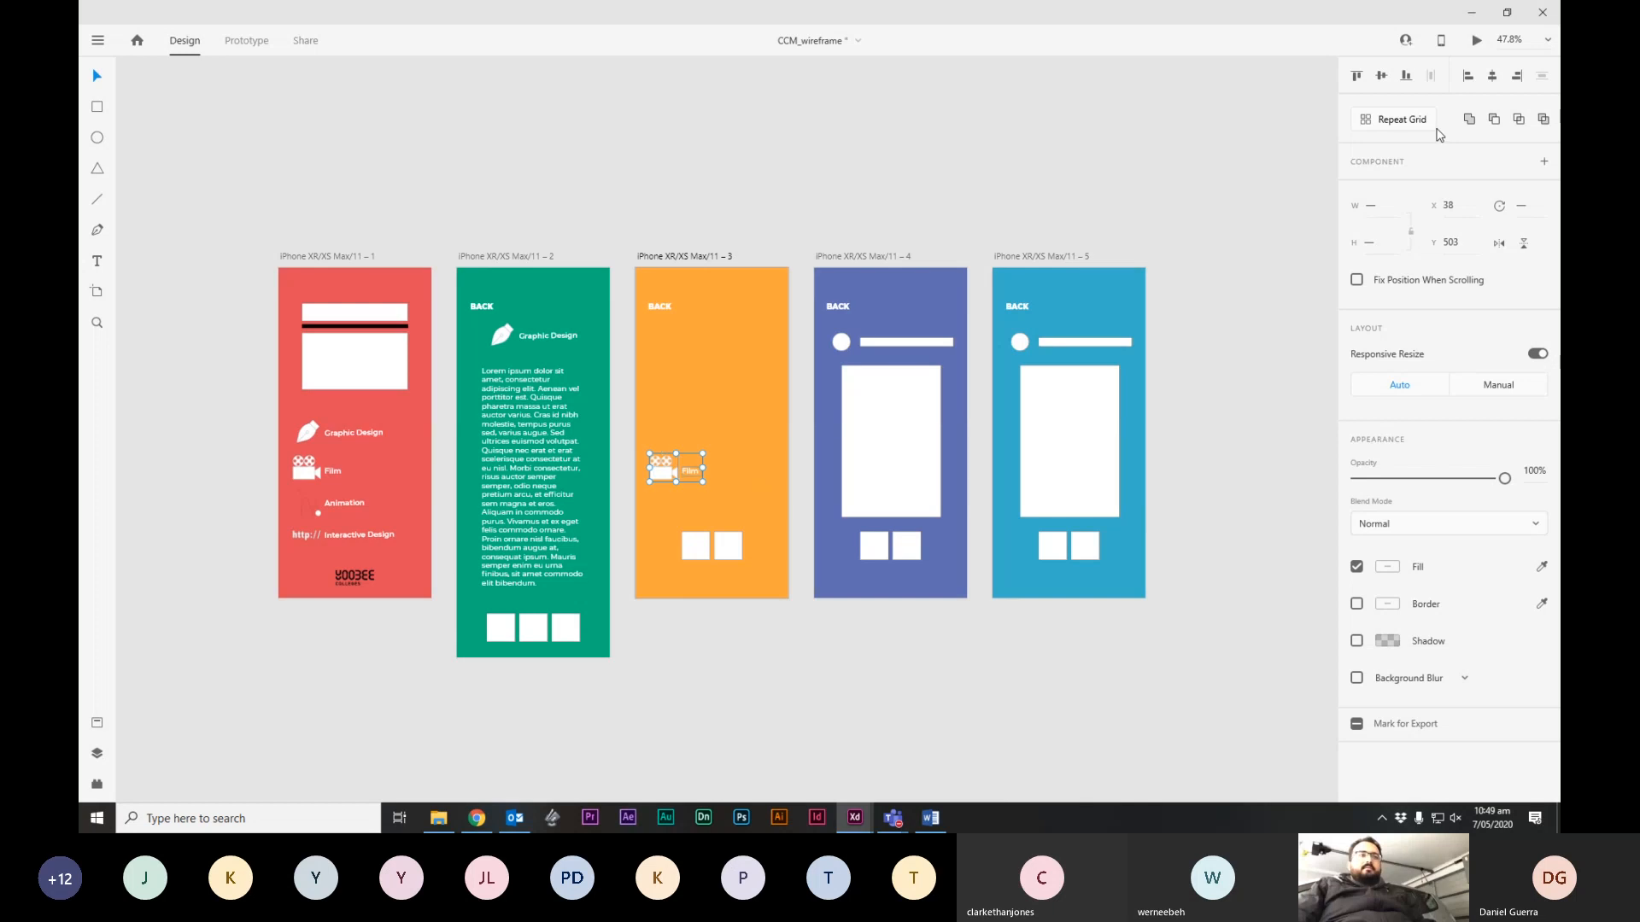
{"action": "left_click_drag", "start_coordinate": [689, 467], "coordinate": [724, 338]}
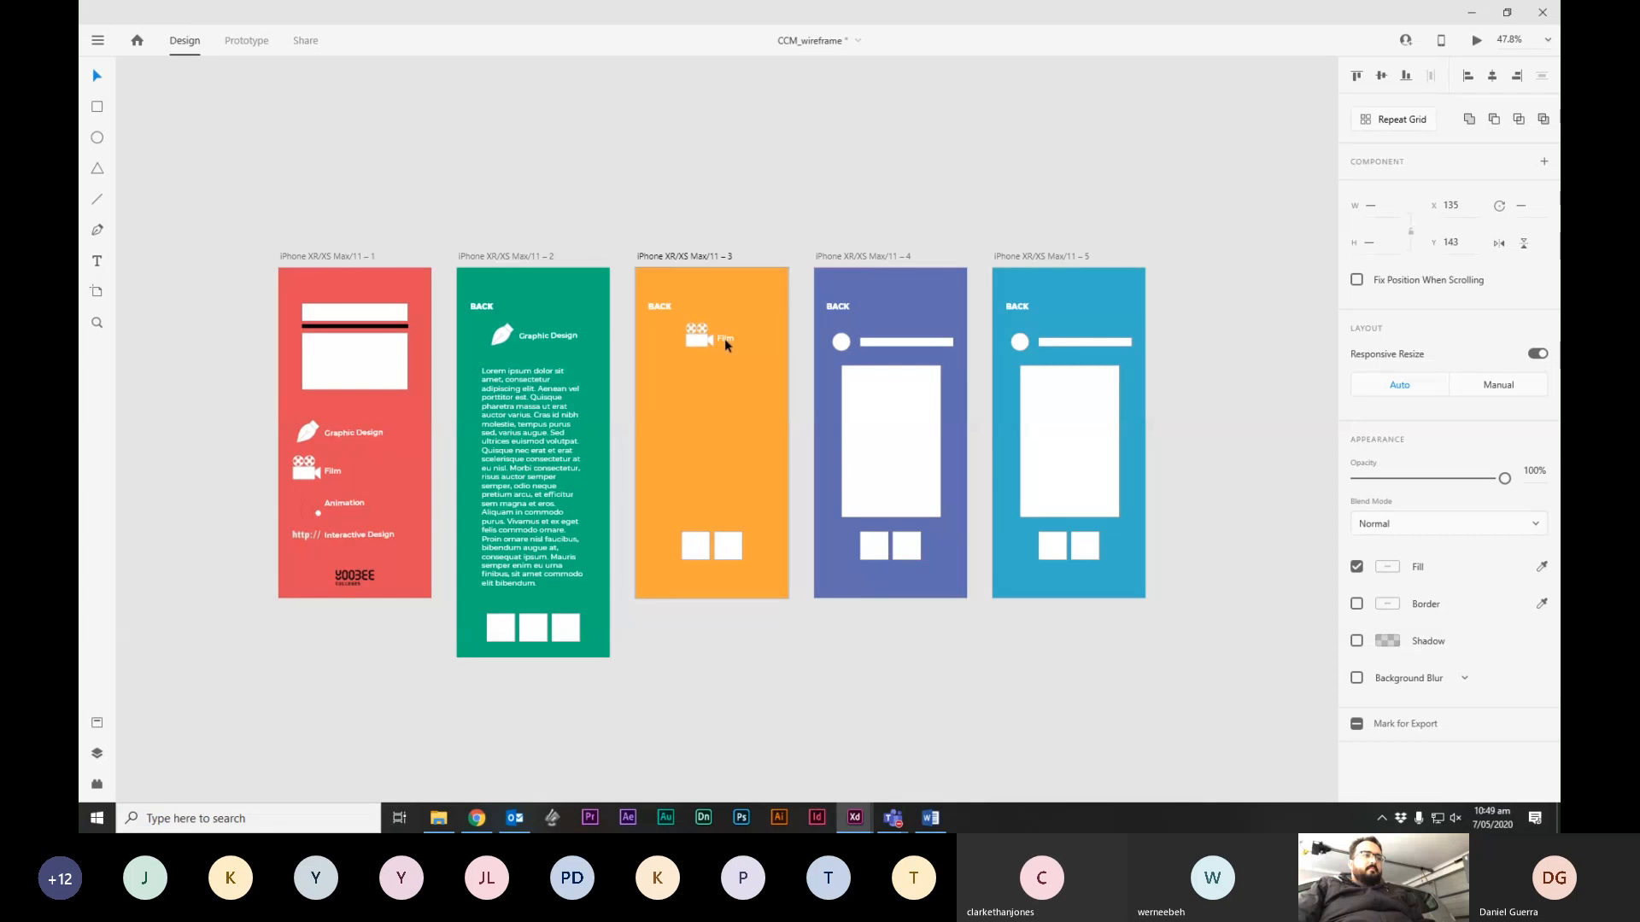
{"action": "left_click", "coordinate": [742, 482]}
Copy the green artboard's body text onto the orange artboard and extend the orange artboard's height to 1057.
{"action": "left_click", "coordinate": [532, 444]}
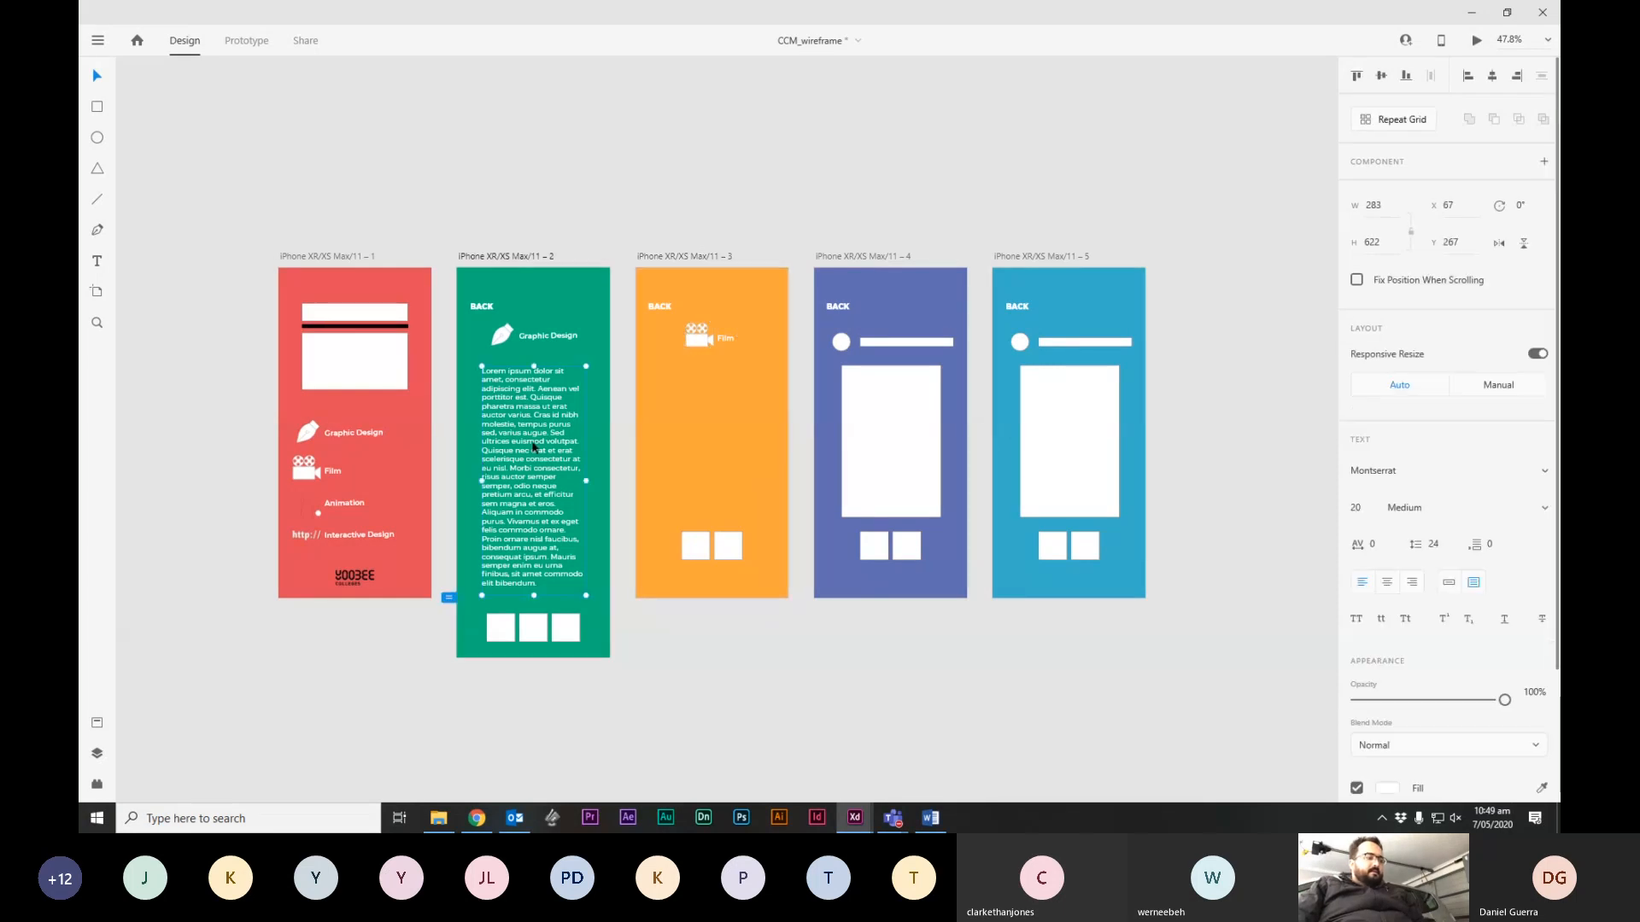
{"action": "left_click_drag", "start_coordinate": [532, 444], "coordinate": [710, 439]}
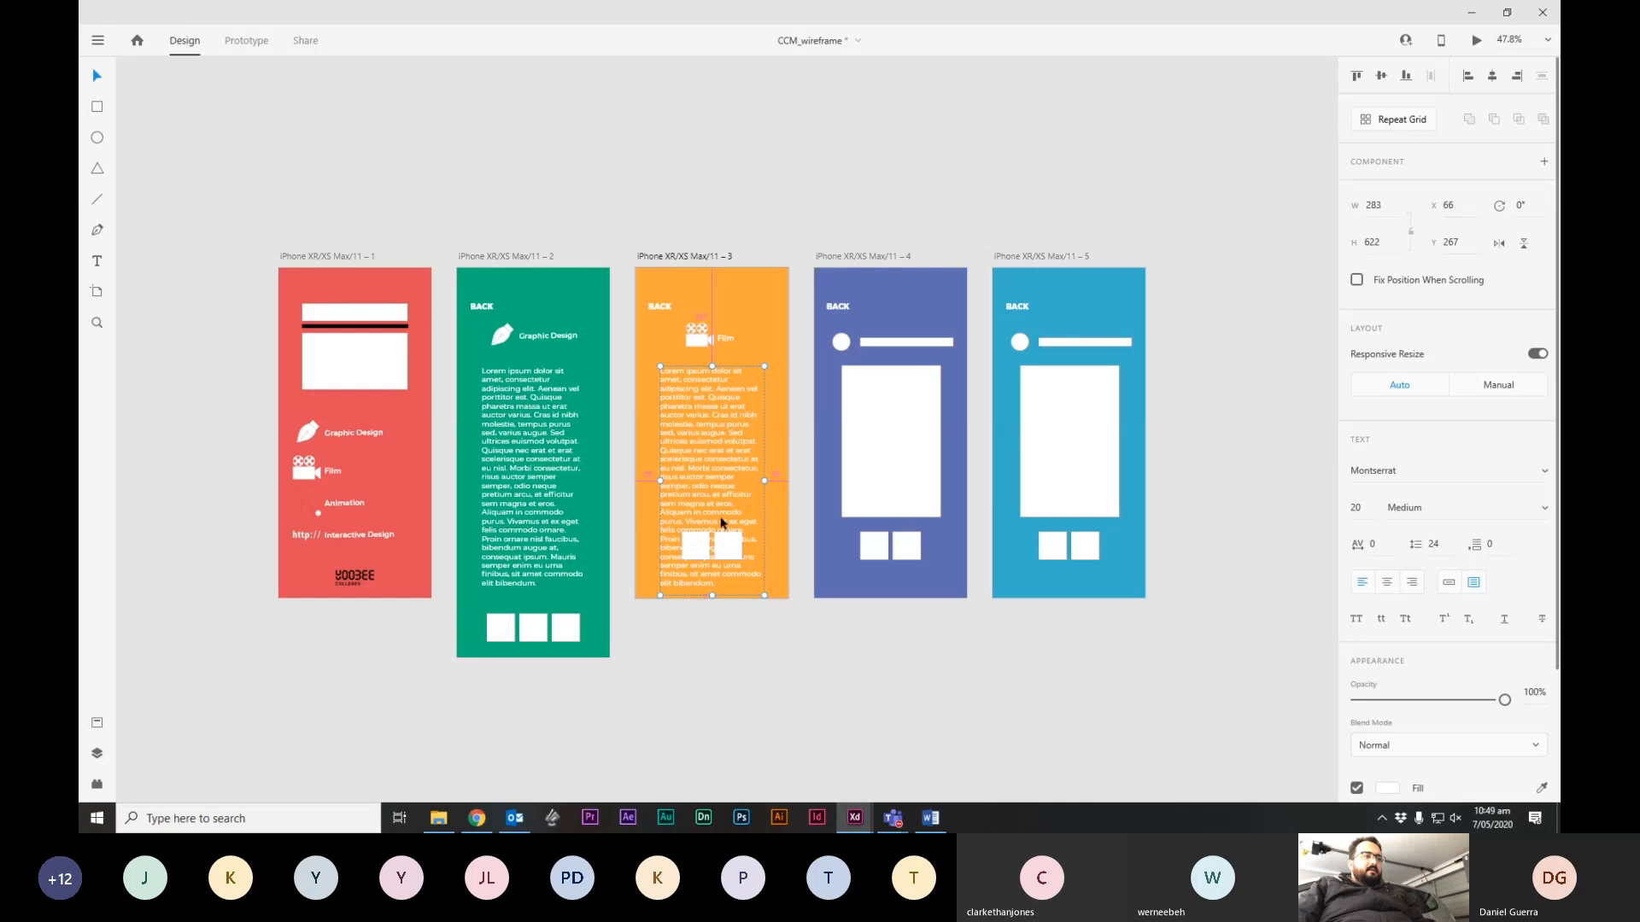
{"action": "double_click", "coordinate": [771, 574]}
{"action": "left_click_drag", "start_coordinate": [712, 598], "coordinate": [712, 658]}
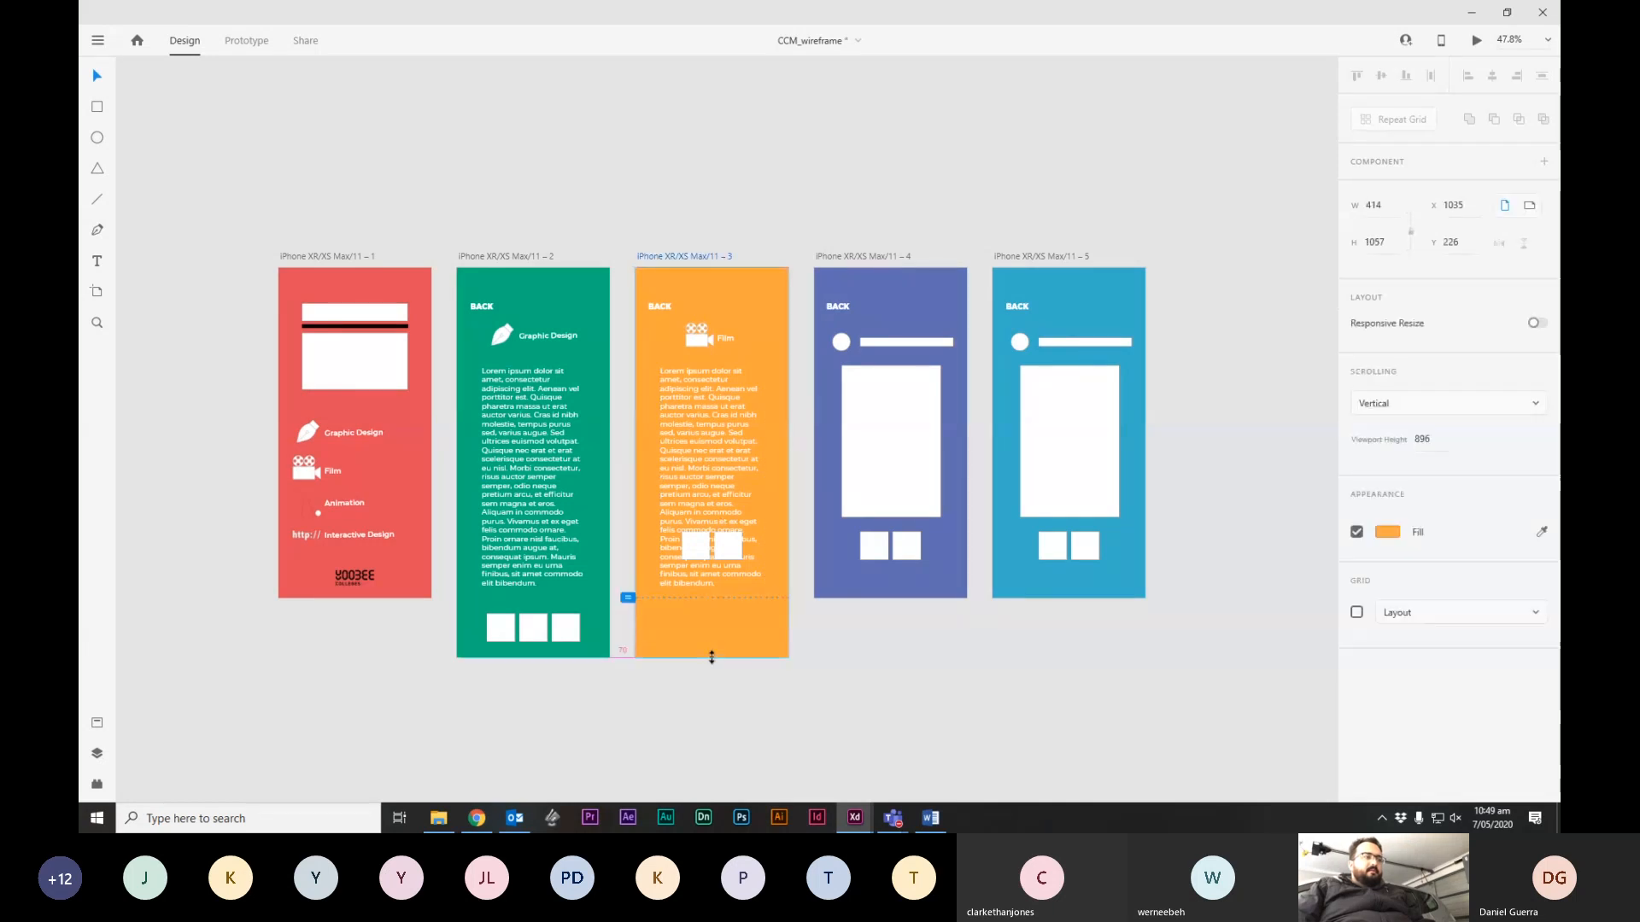
Move the orange artboard's two white squares below the body text and shift the text block up to Y 264.
{"action": "left_click", "coordinate": [732, 551]}
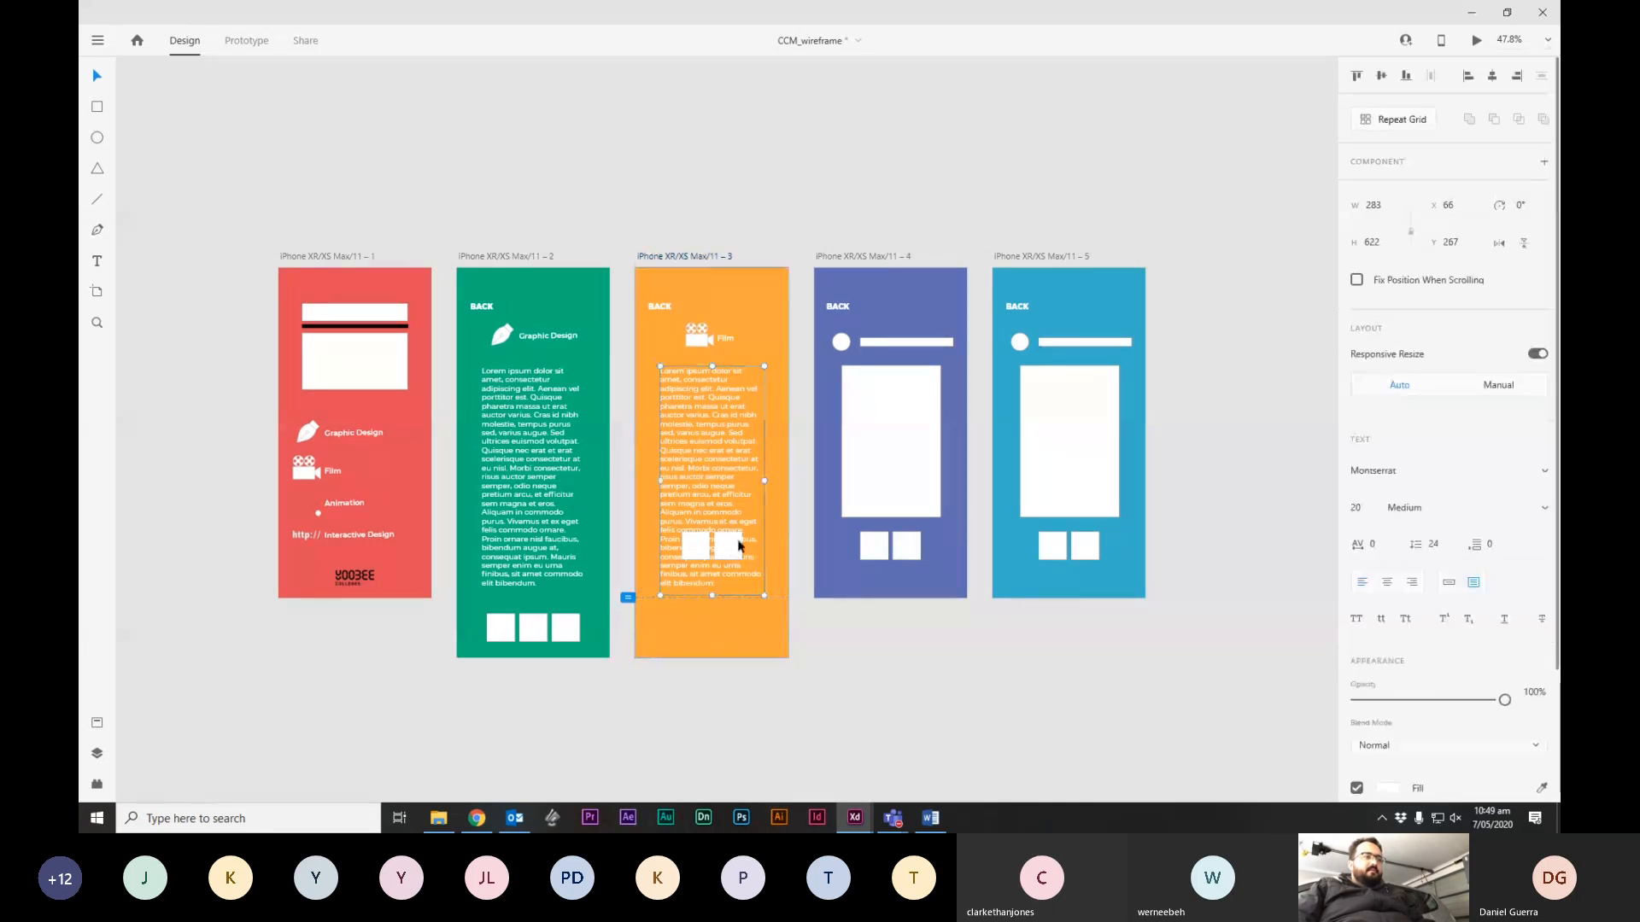
{"action": "double_click", "coordinate": [736, 554]}
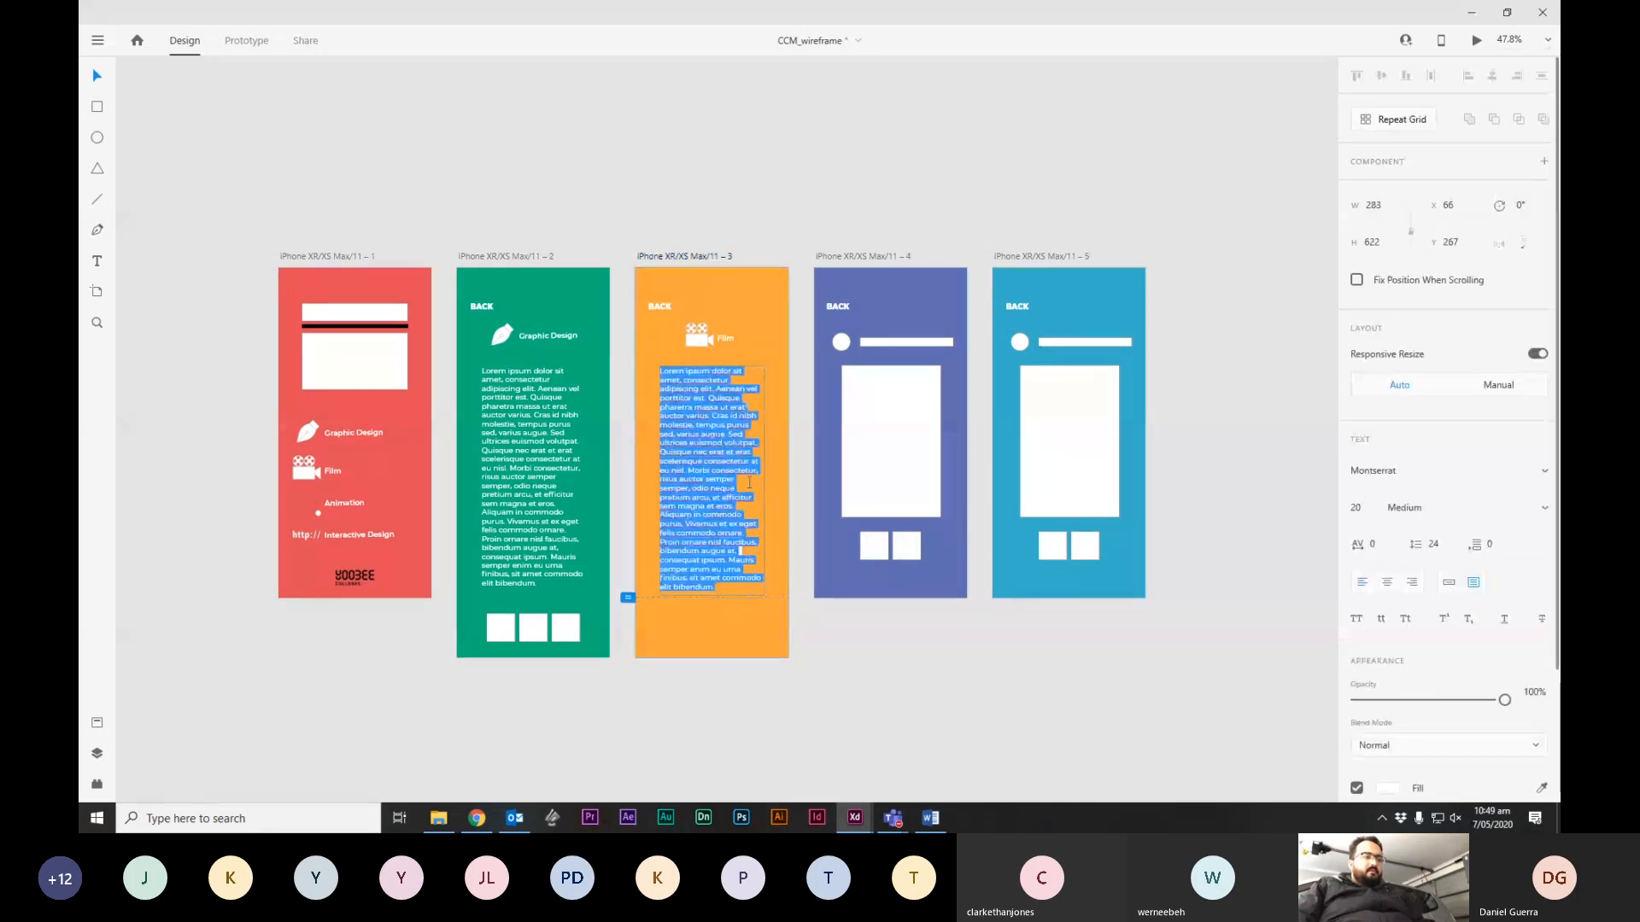
{"action": "left_click", "coordinate": [754, 681]}
{"action": "left_click_drag", "start_coordinate": [738, 555], "coordinate": [912, 693]}
{"action": "left_click_drag", "start_coordinate": [740, 552], "coordinate": [742, 636]}
{"action": "left_click_drag", "start_coordinate": [905, 603], "coordinate": [732, 462]}
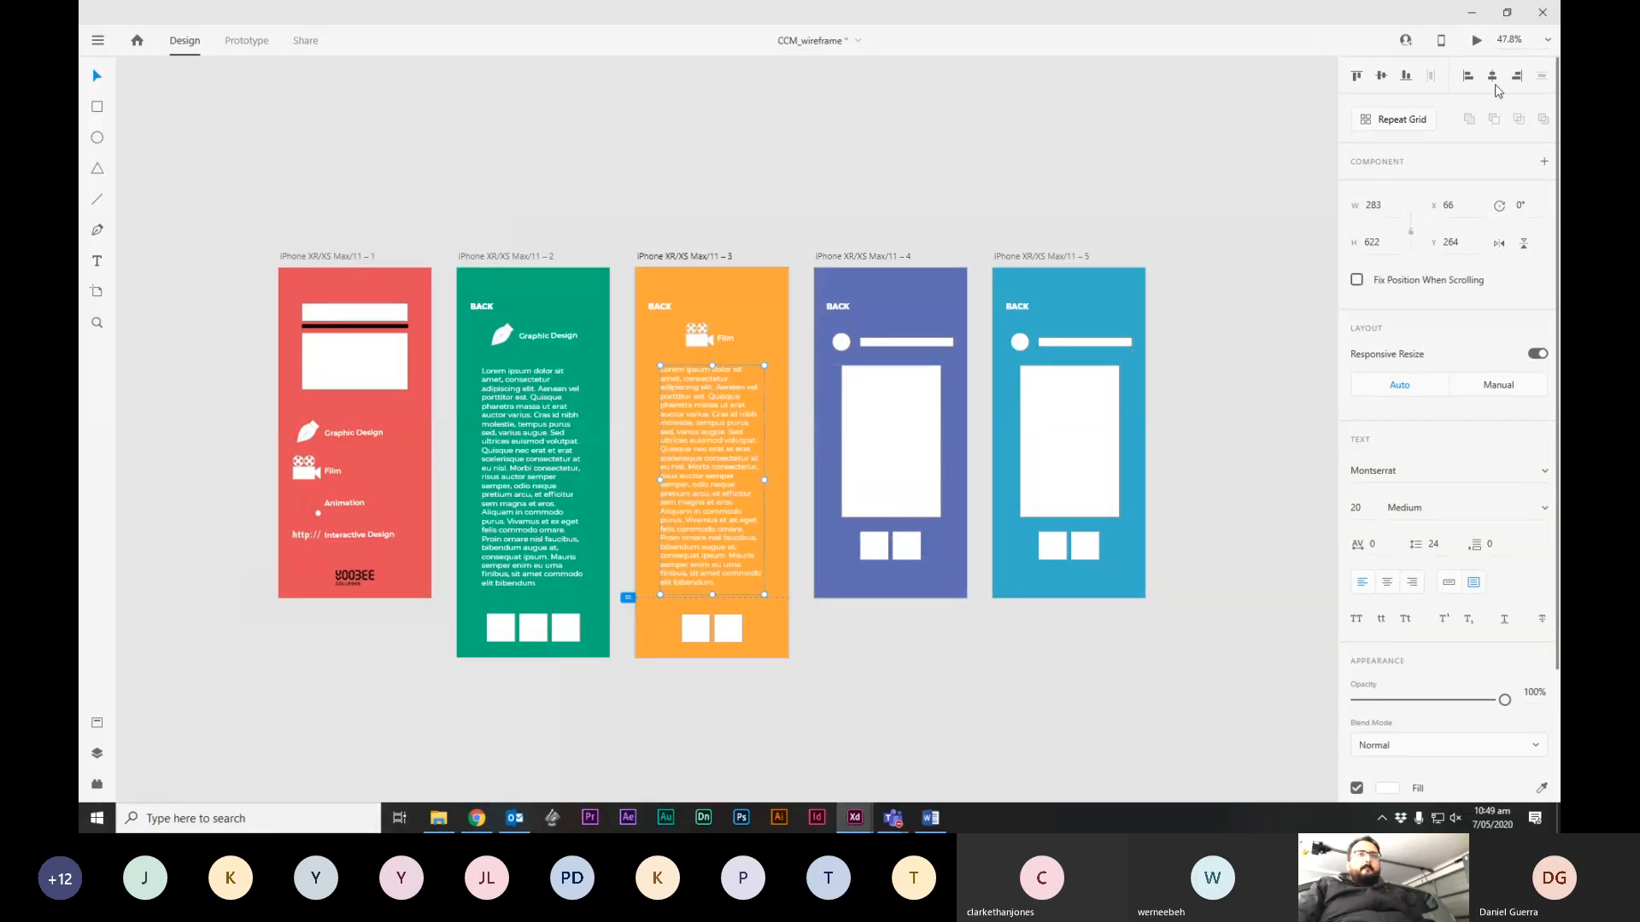
{"action": "left_click", "coordinate": [579, 443]}
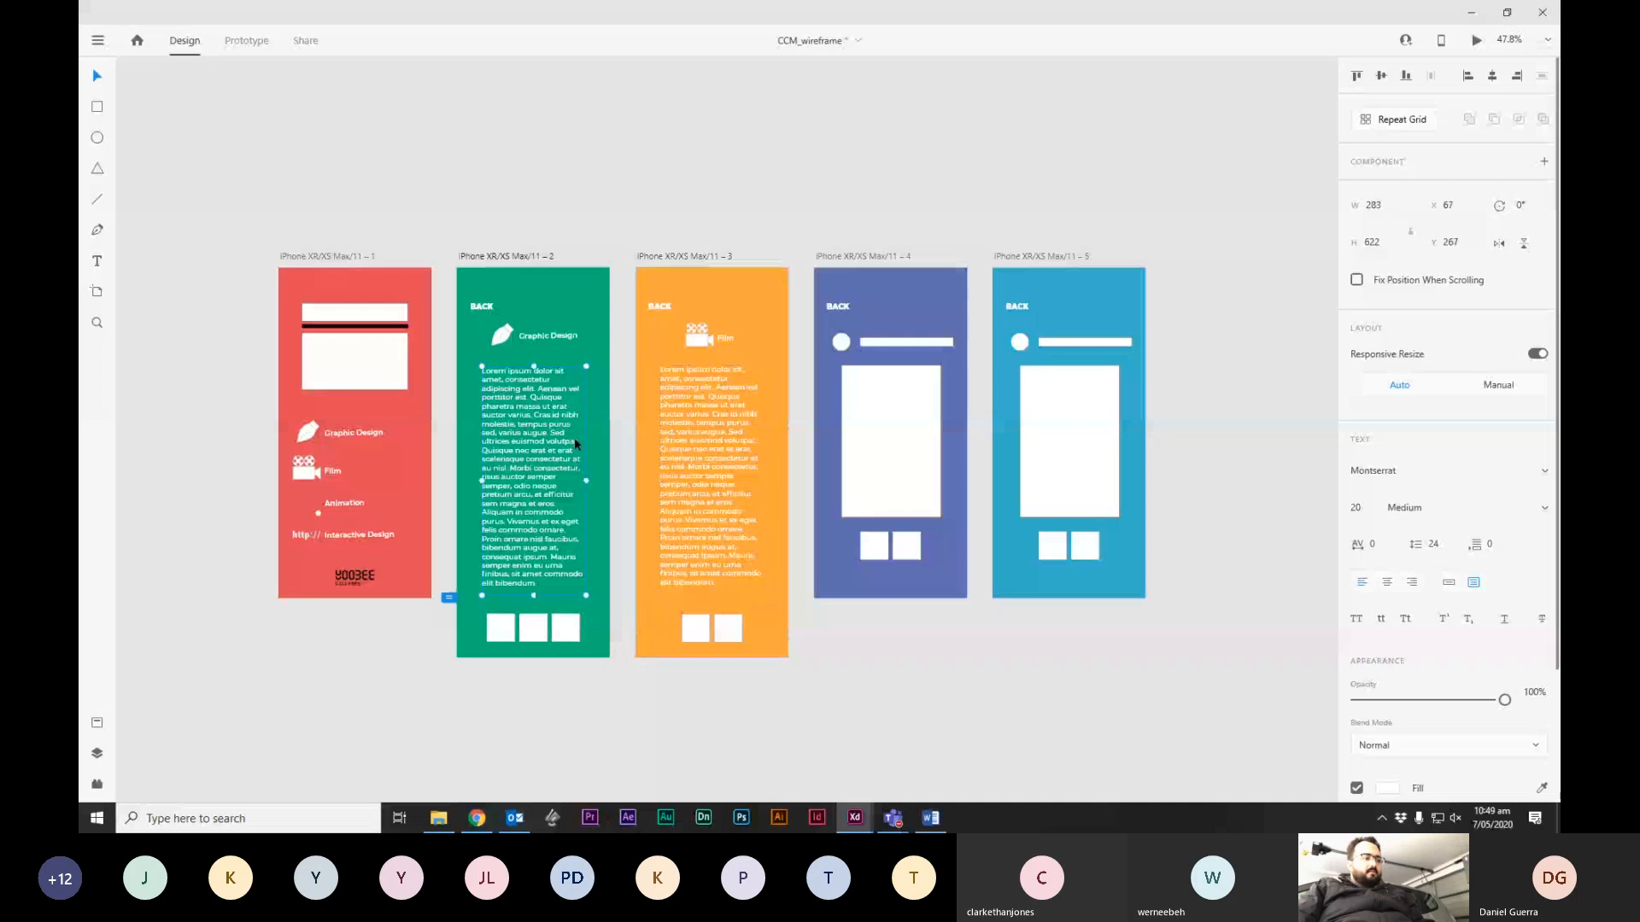
{"action": "left_click", "coordinate": [640, 698]}
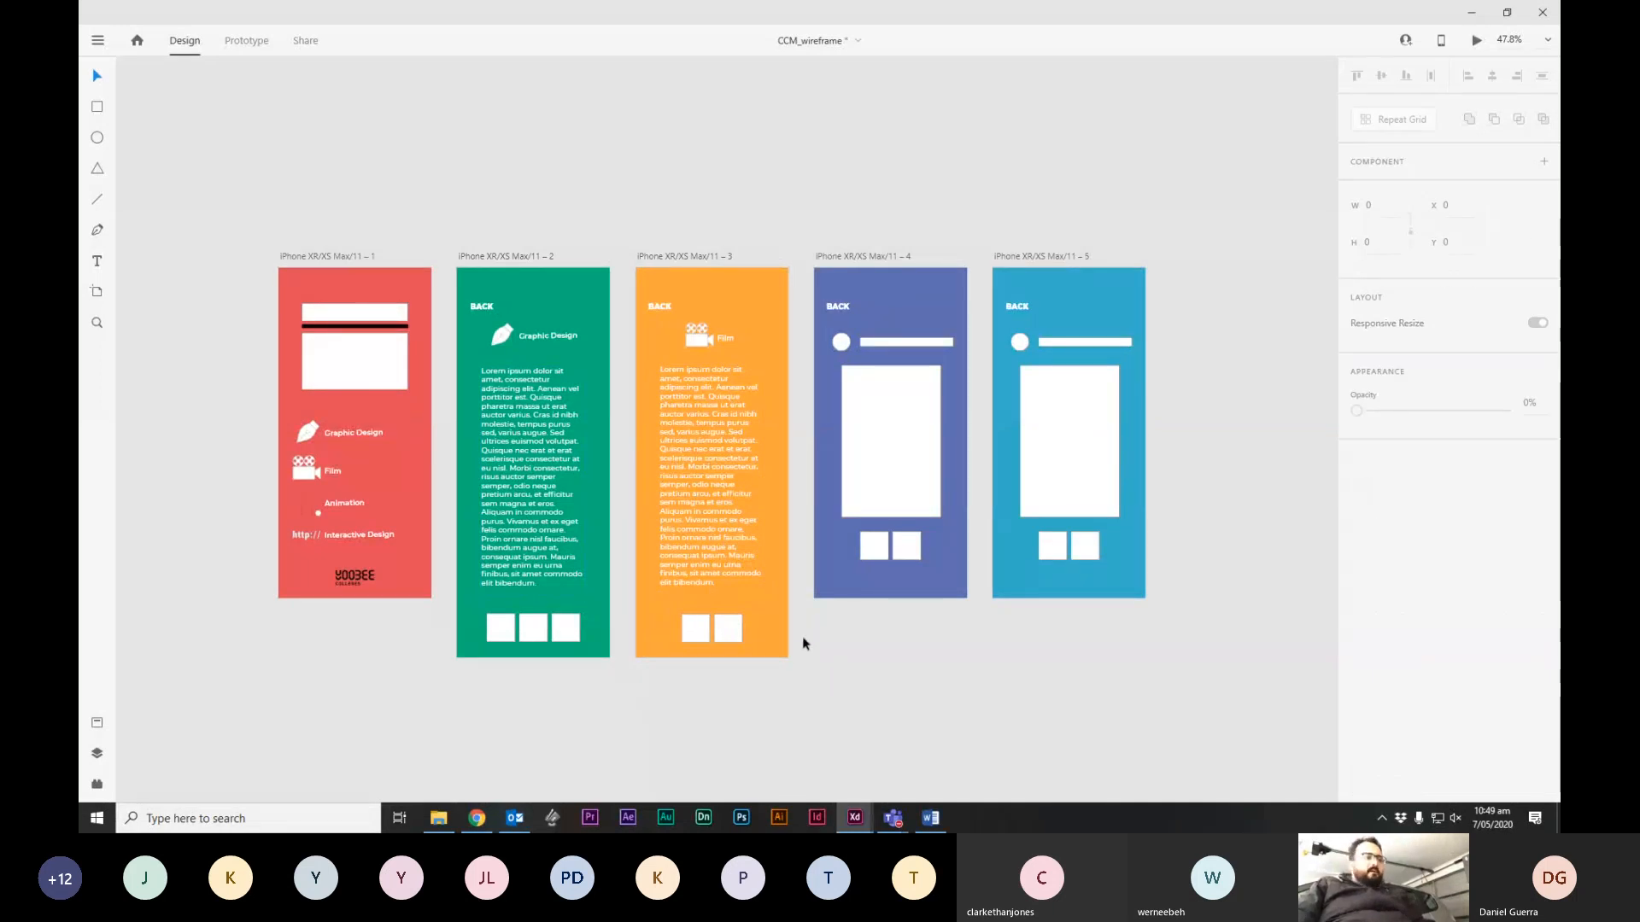
Replace the purple artboard's circle, title bar and large rectangle with a copy of the red artboard's Animation icon and label as heading.
{"action": "left_click", "coordinate": [415, 511]}
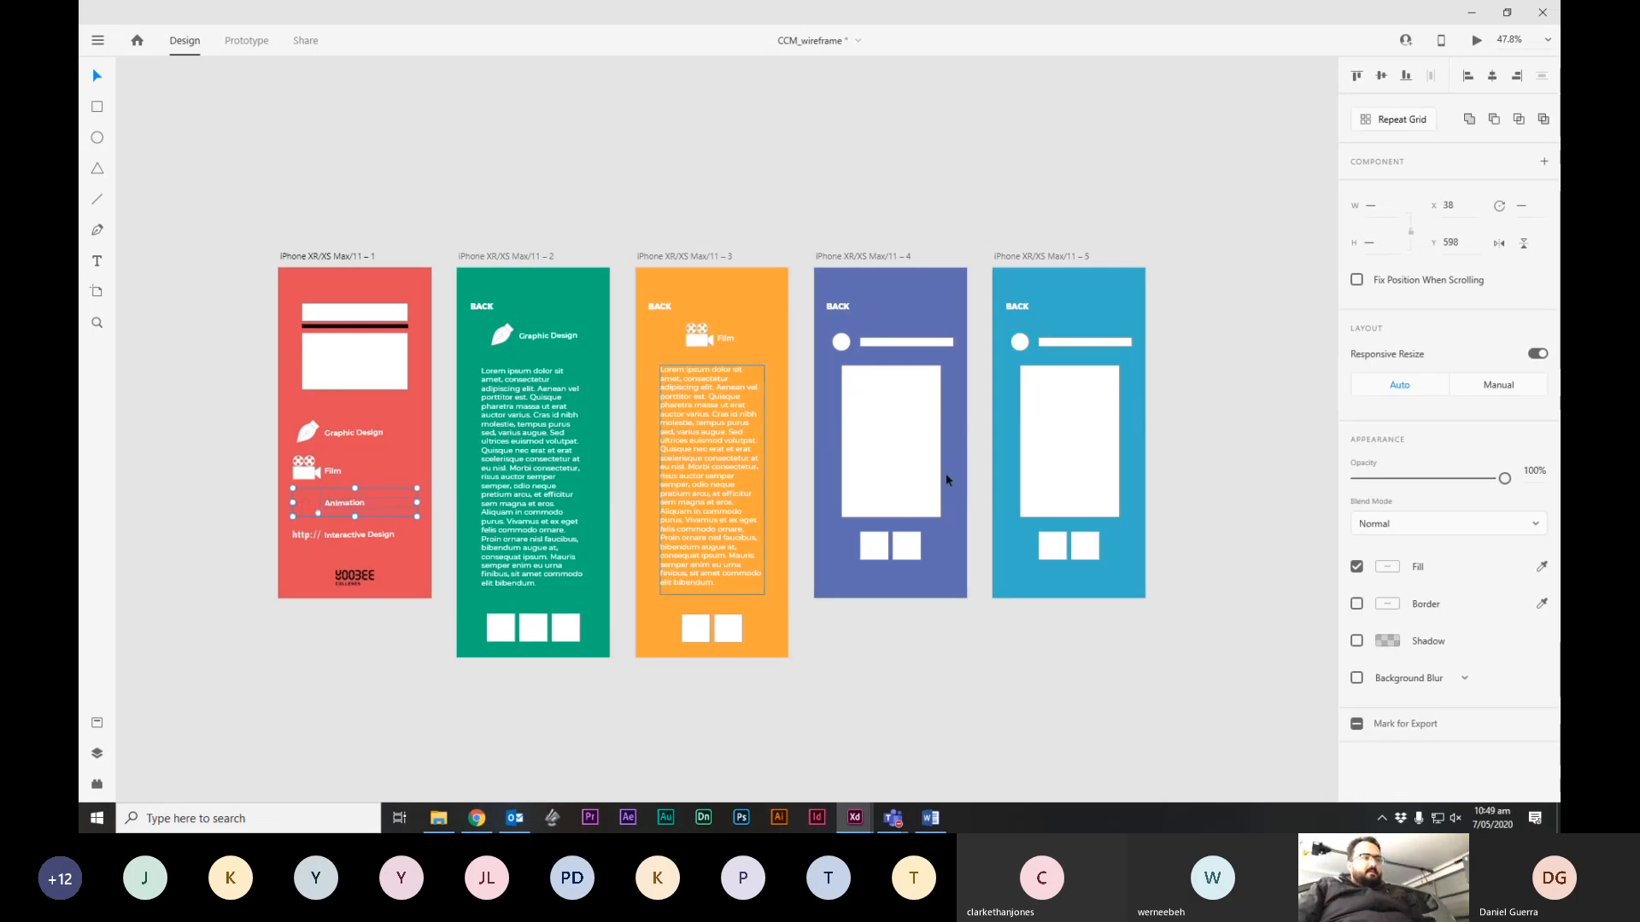
{"action": "left_click_drag", "start_coordinate": [822, 326], "coordinate": [927, 471]}
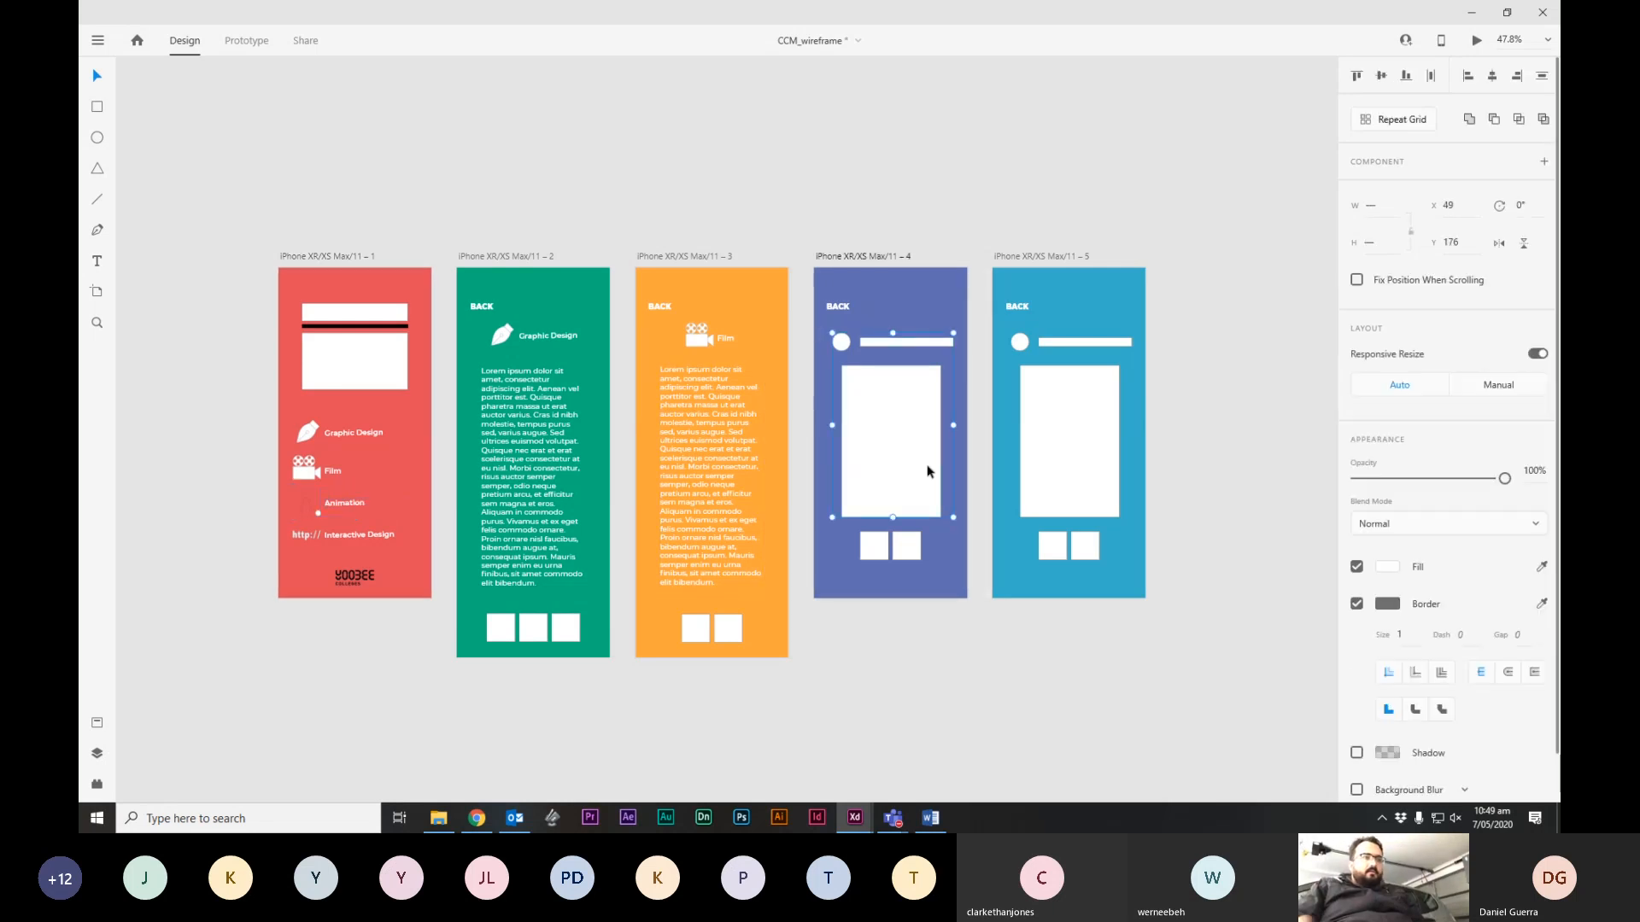
{"action": "key", "text": "Delete"}
{"action": "left_click", "coordinate": [862, 393]}
{"action": "key", "text": "ctrl+v"}
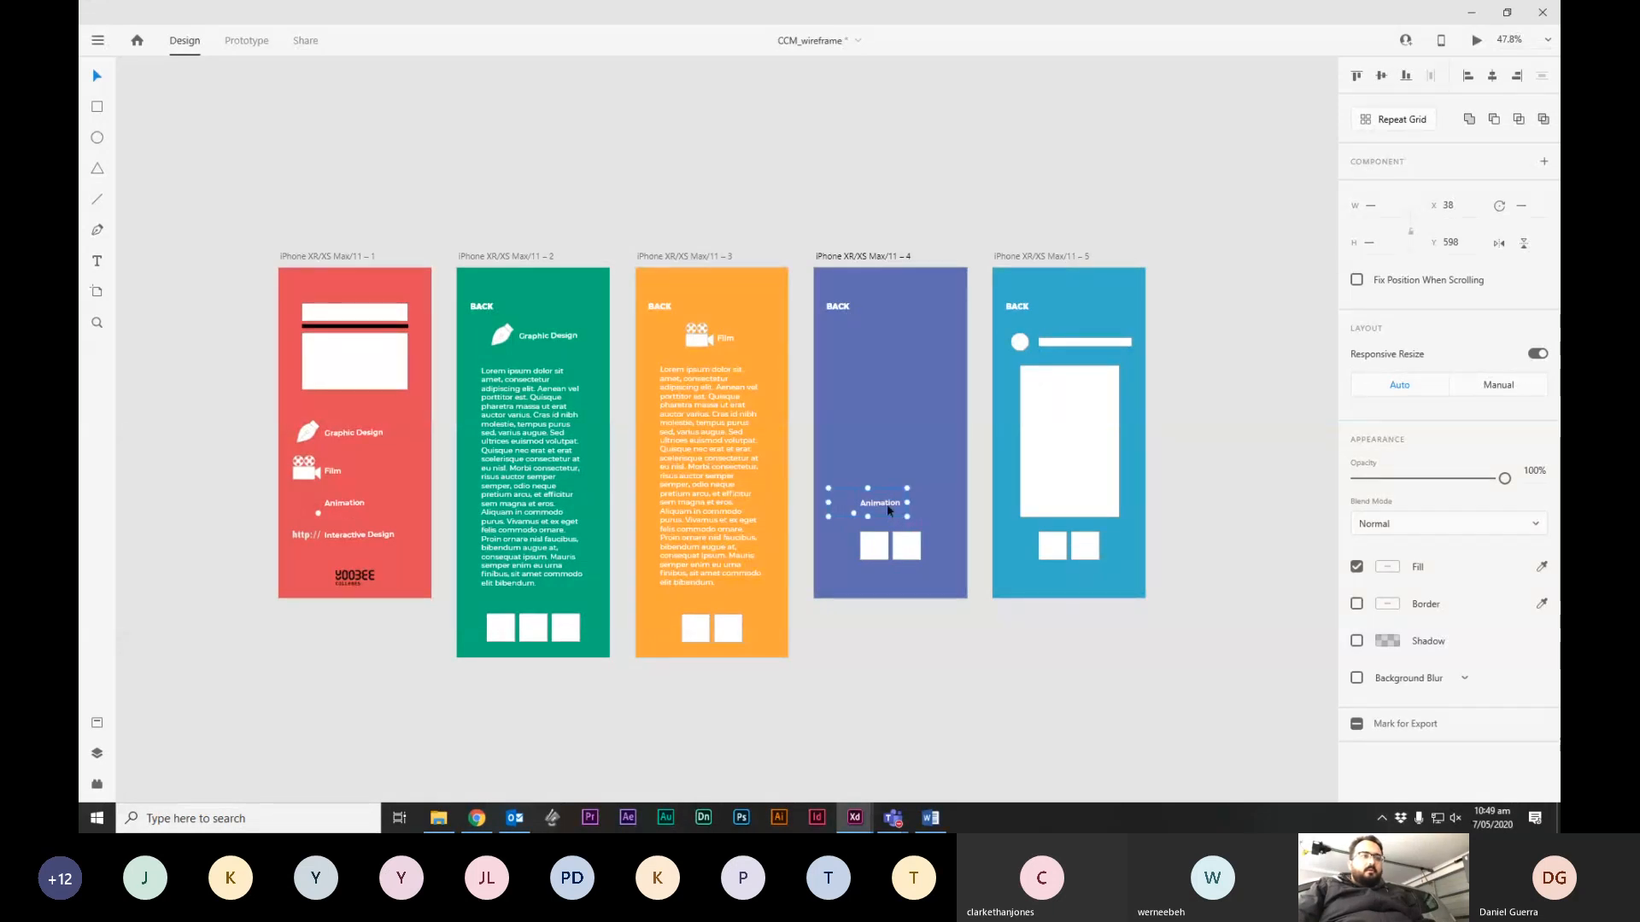
{"action": "left_click_drag", "start_coordinate": [888, 510], "coordinate": [929, 320]}
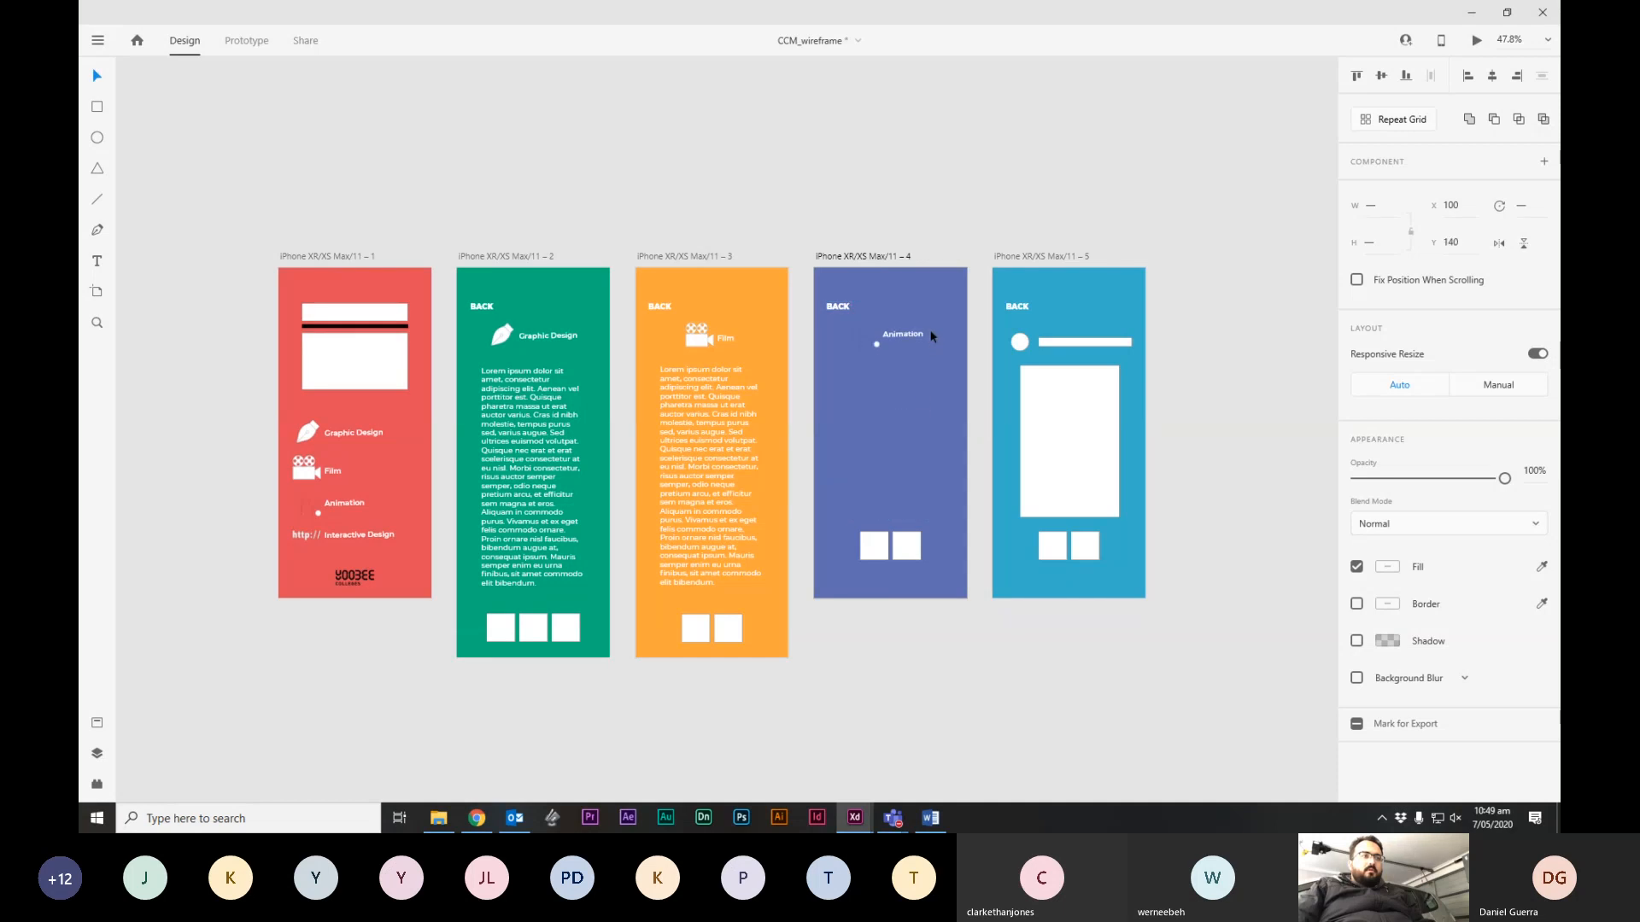
{"action": "left_click", "coordinate": [878, 514]}
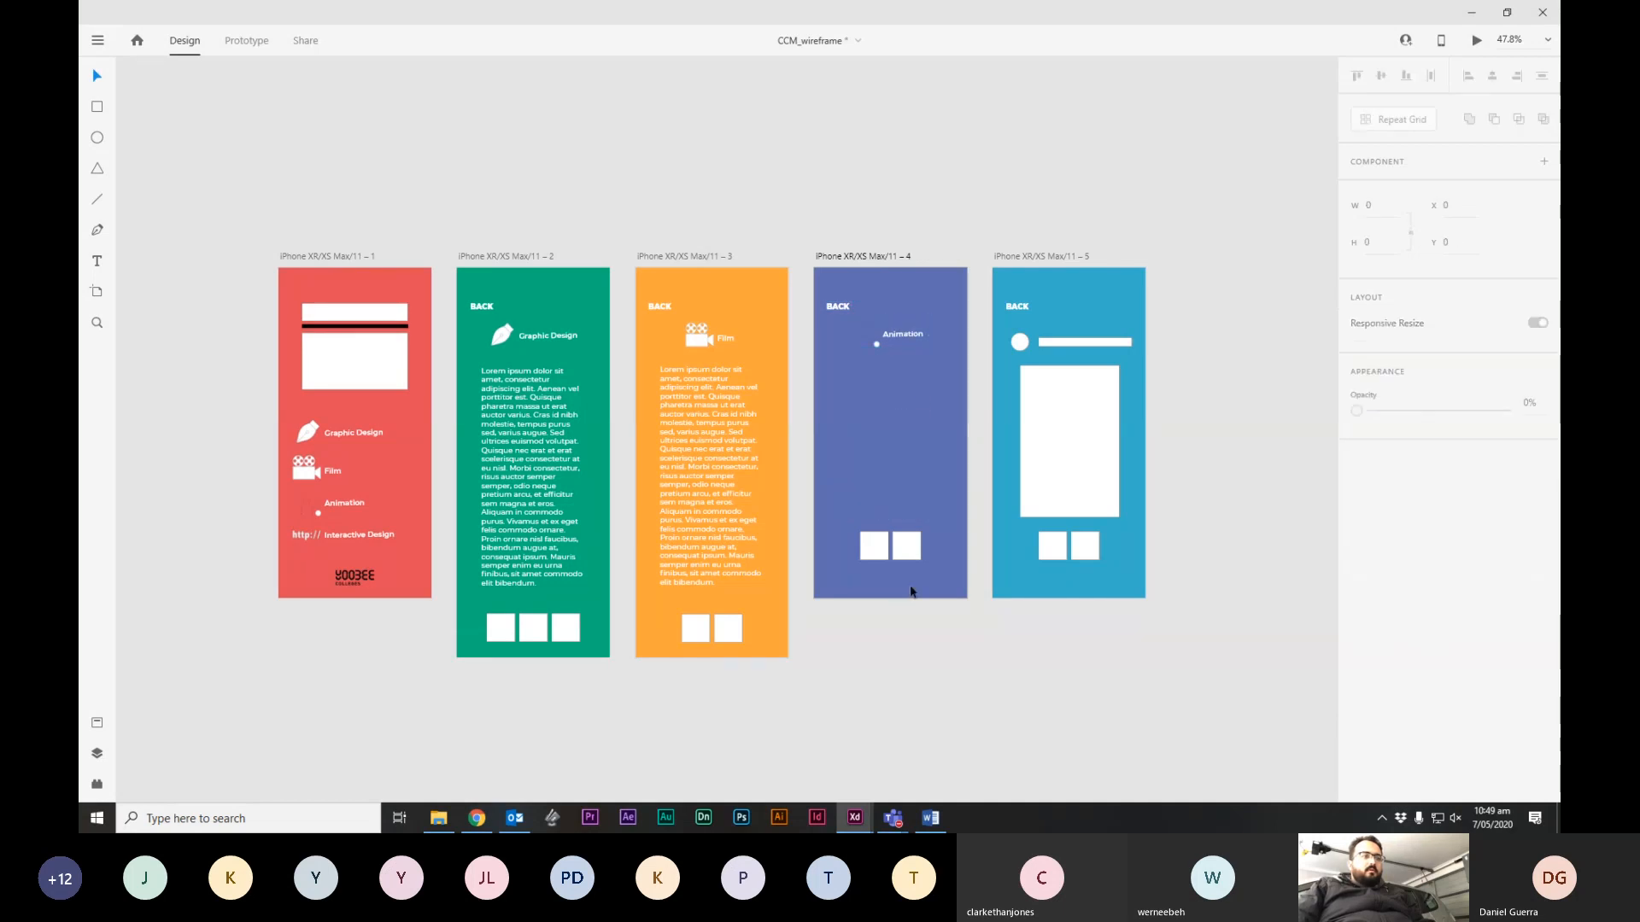
Extend the purple and blue artboards to a height of 1057 and move their white squares down near the lower edge.
{"action": "left_click", "coordinate": [904, 595]}
{"action": "left_click_drag", "start_coordinate": [890, 595], "coordinate": [886, 655]}
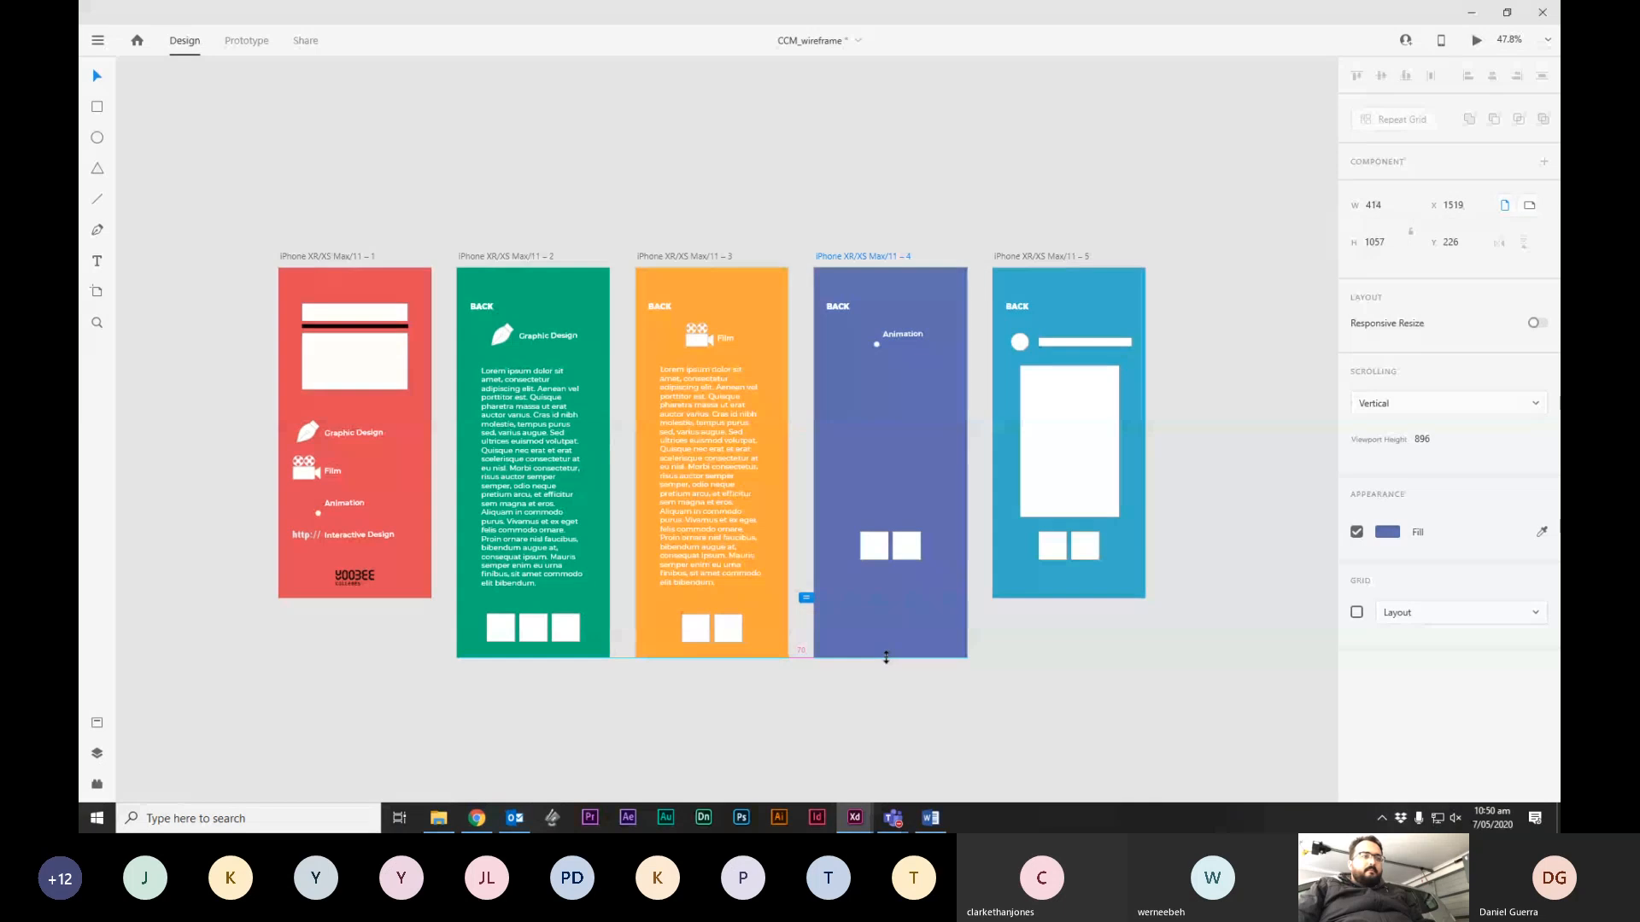
{"action": "left_click", "coordinate": [1068, 589]}
{"action": "left_click_drag", "start_coordinate": [1068, 598], "coordinate": [1072, 659]}
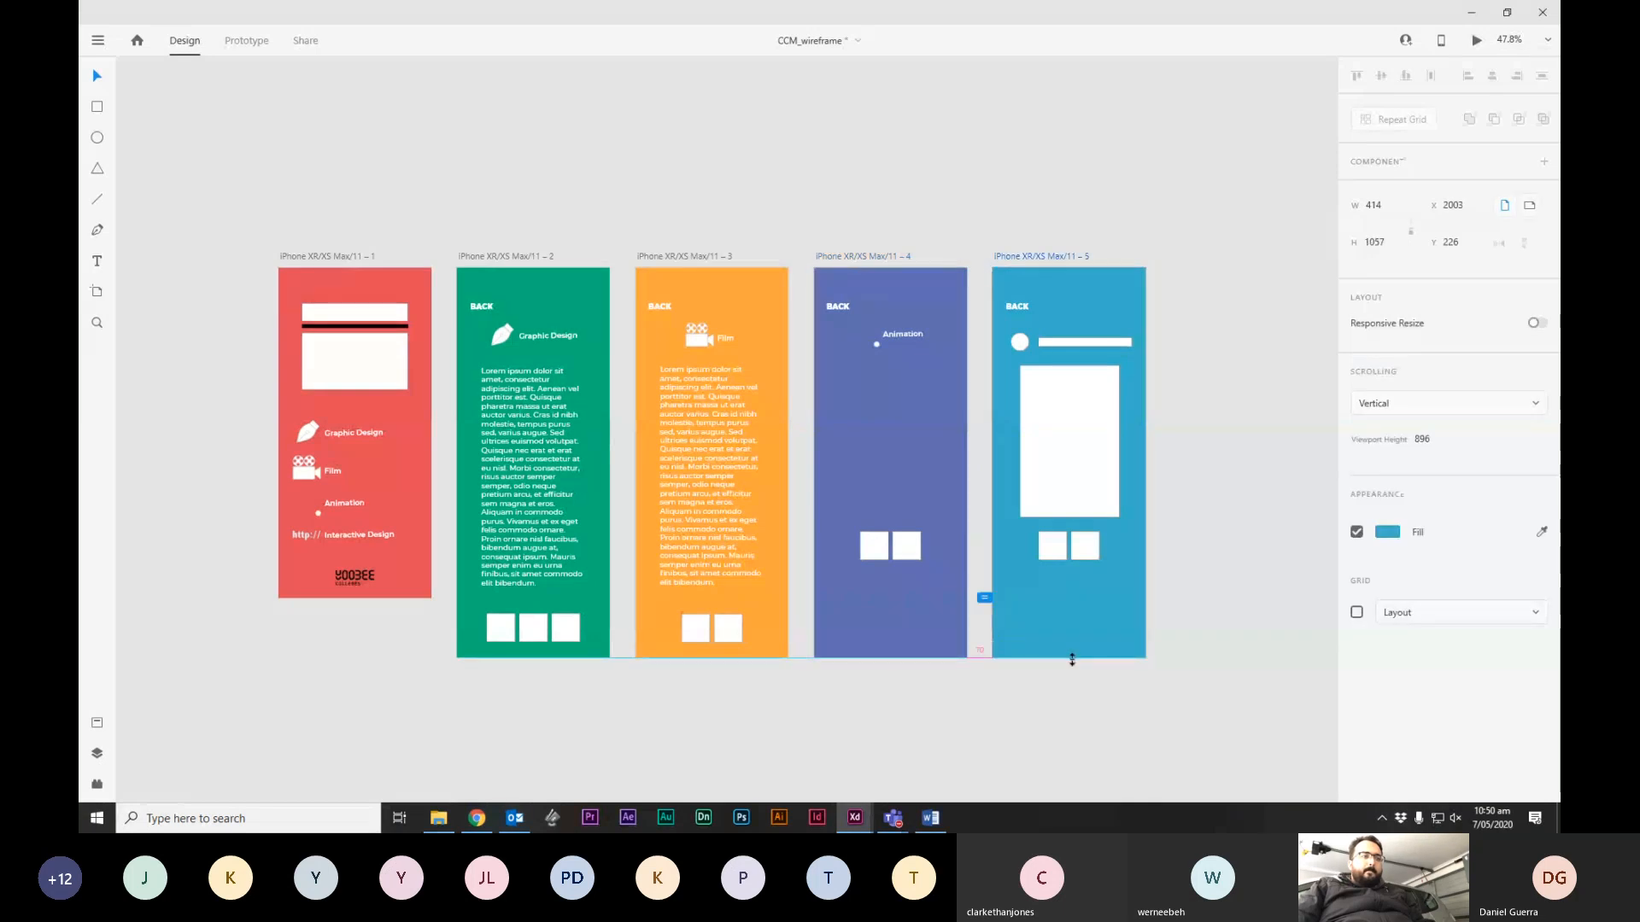
{"action": "left_click", "coordinate": [906, 554]}
{"action": "left_click_drag", "start_coordinate": [905, 556], "coordinate": [905, 634]}
Delete the blue artboard's circle, title bar and large rectangle, and copy the orange body text onto the purple and blue artboards.
{"action": "left_click_drag", "start_coordinate": [1114, 554], "coordinate": [1017, 341]}
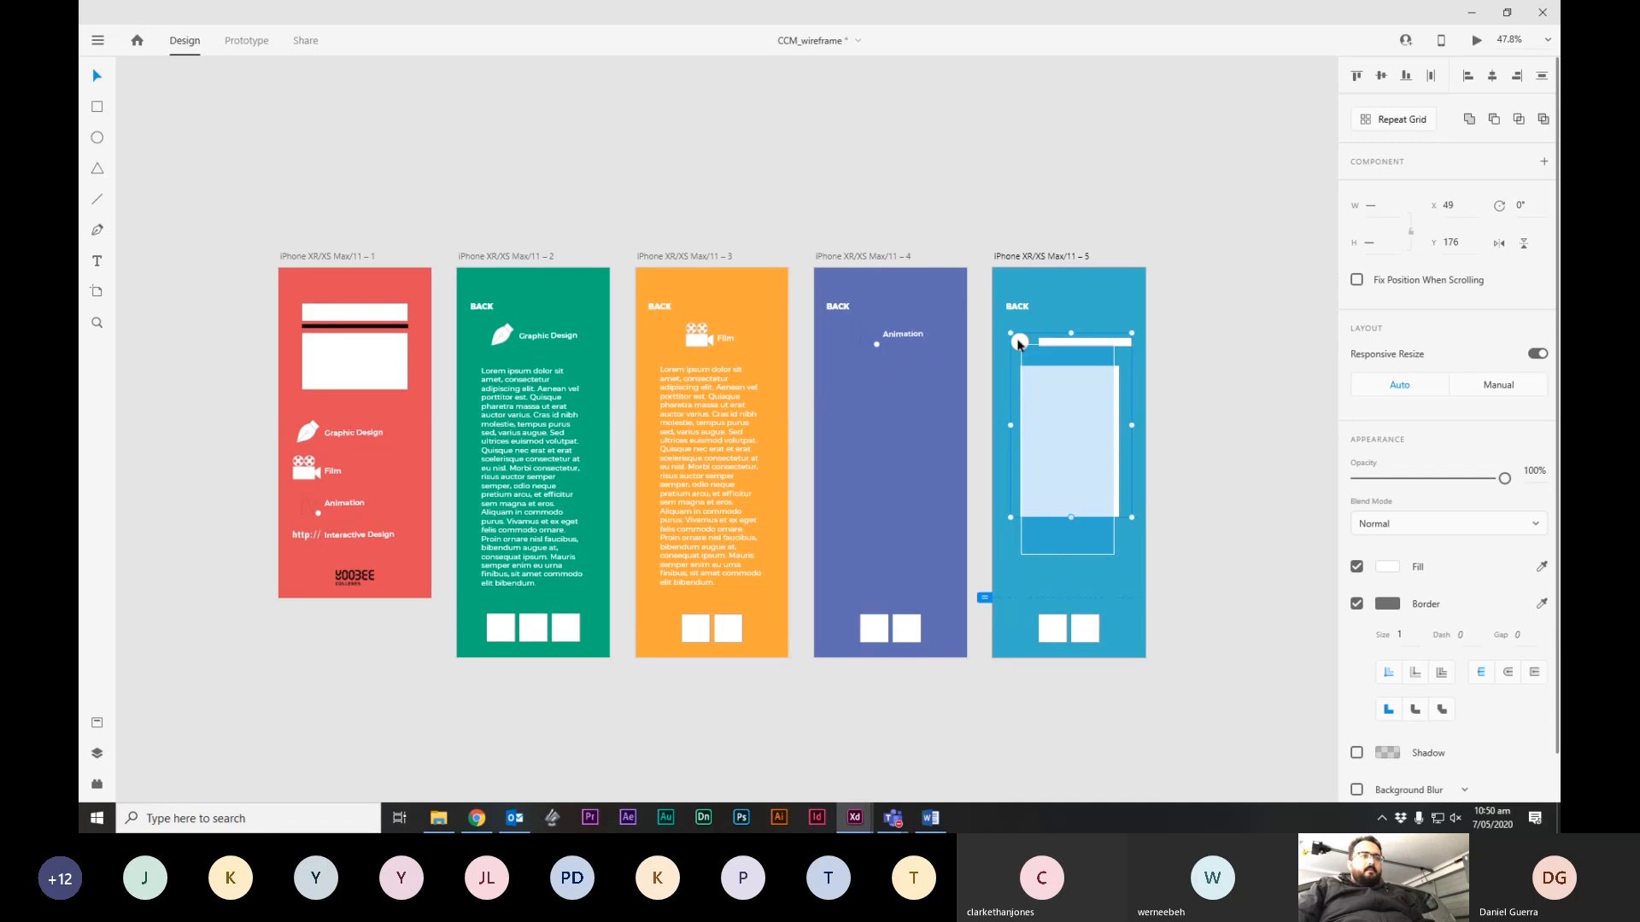
{"action": "key", "text": "Delete"}
{"action": "left_click", "coordinate": [688, 477]}
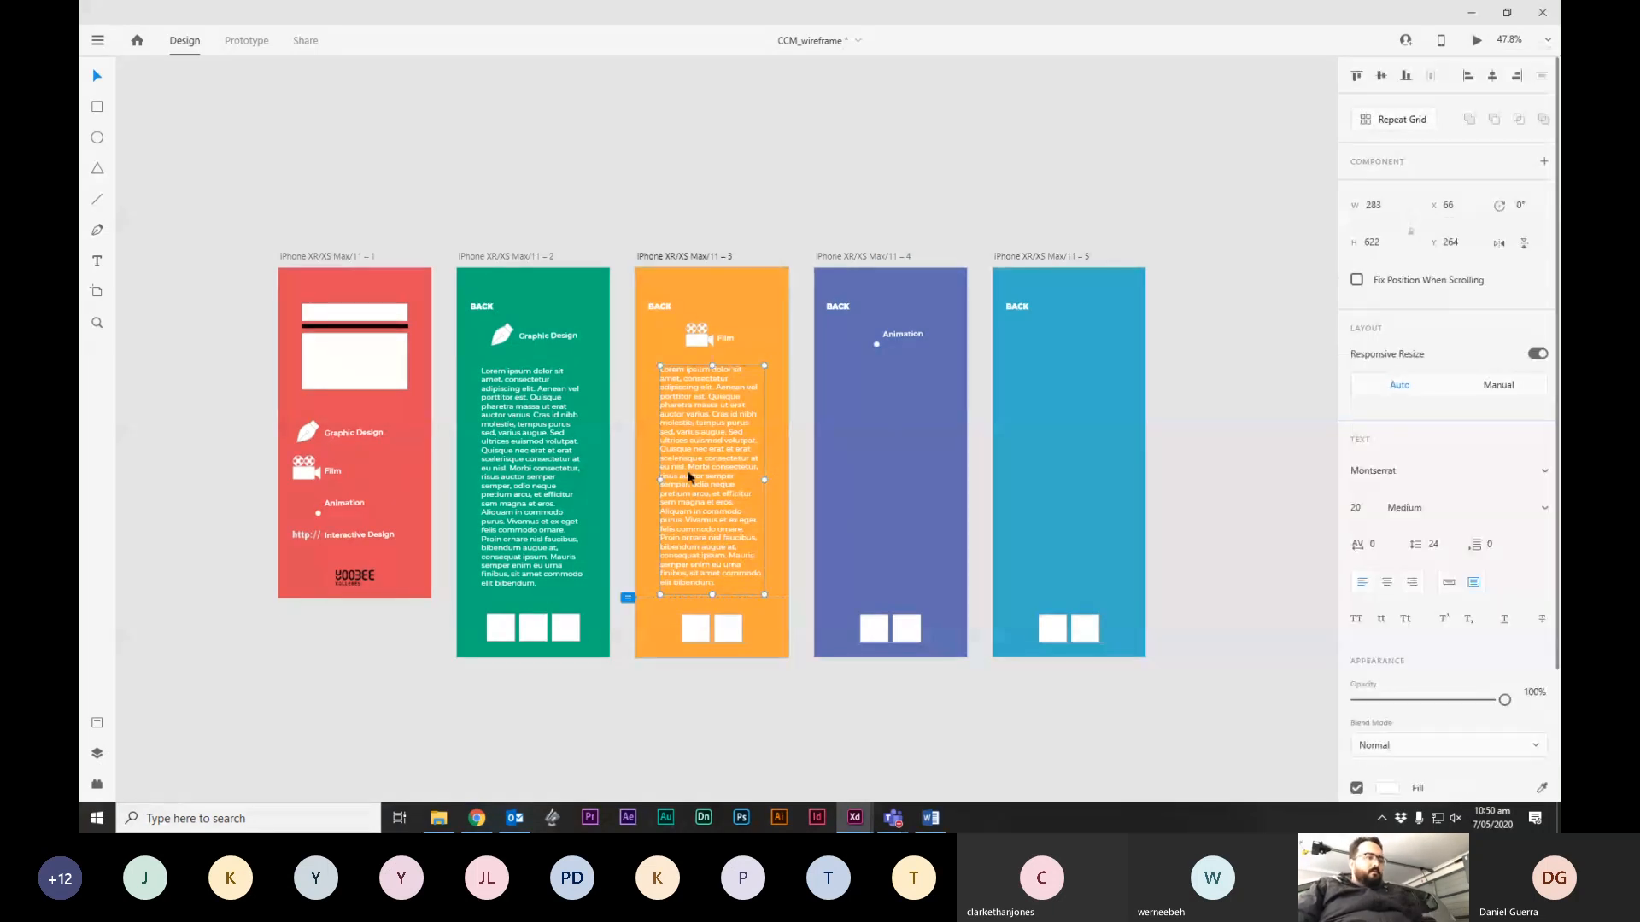
{"action": "left_click_drag", "start_coordinate": [689, 478], "coordinate": [904, 450]}
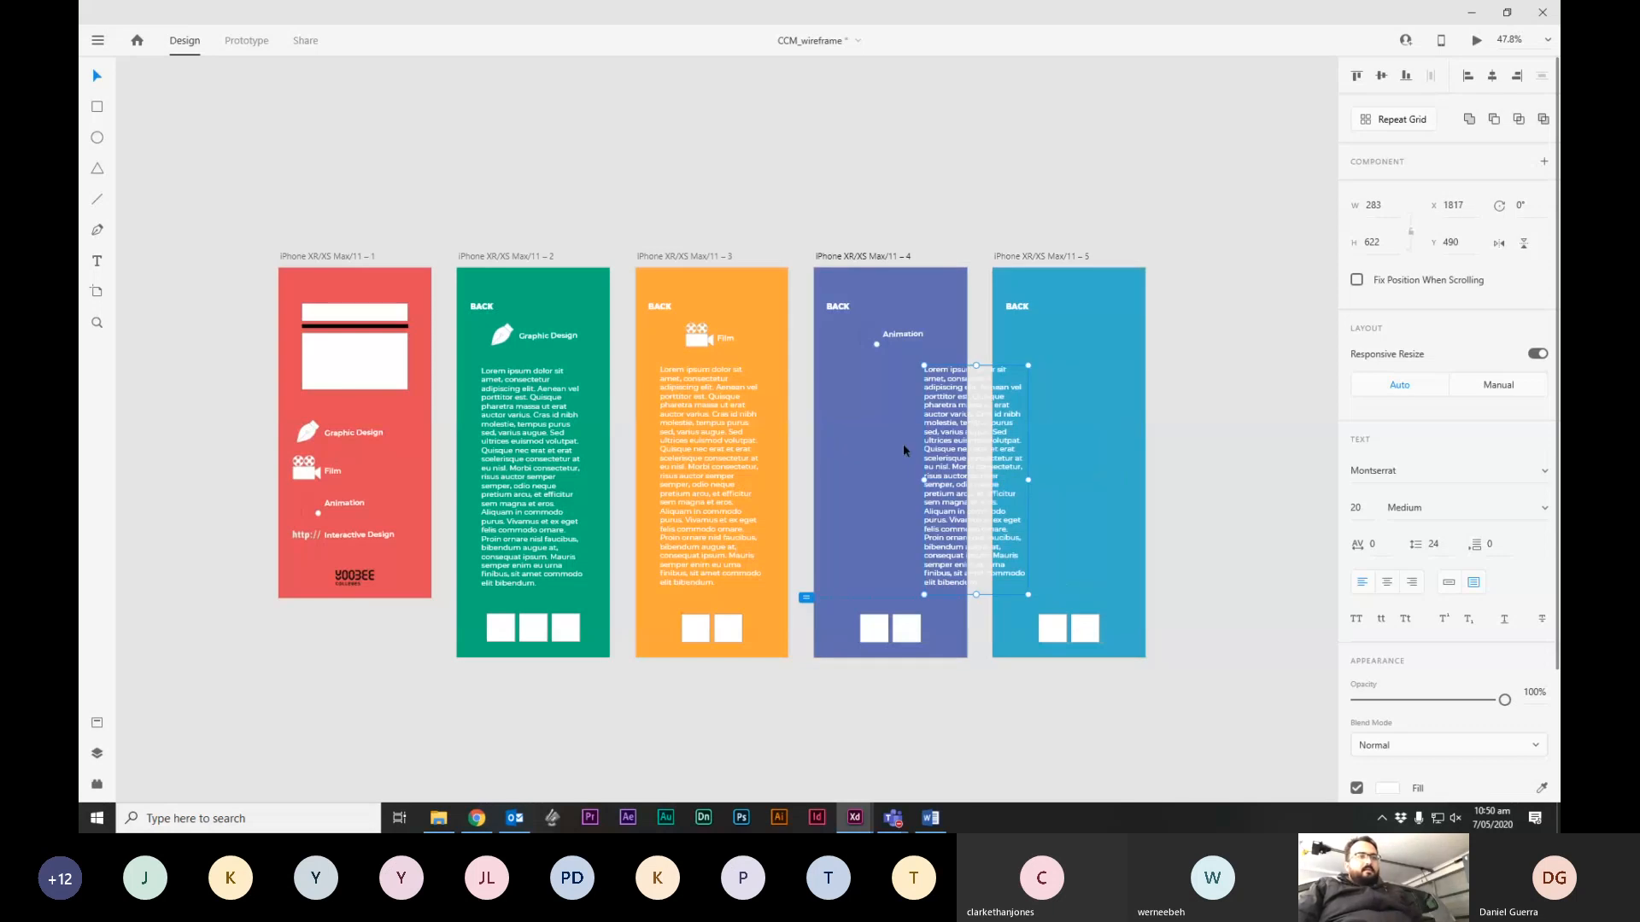
{"action": "key", "text": "ctrl+z"}
{"action": "left_click", "coordinate": [1152, 359]}
{"action": "left_click", "coordinate": [1062, 431]}
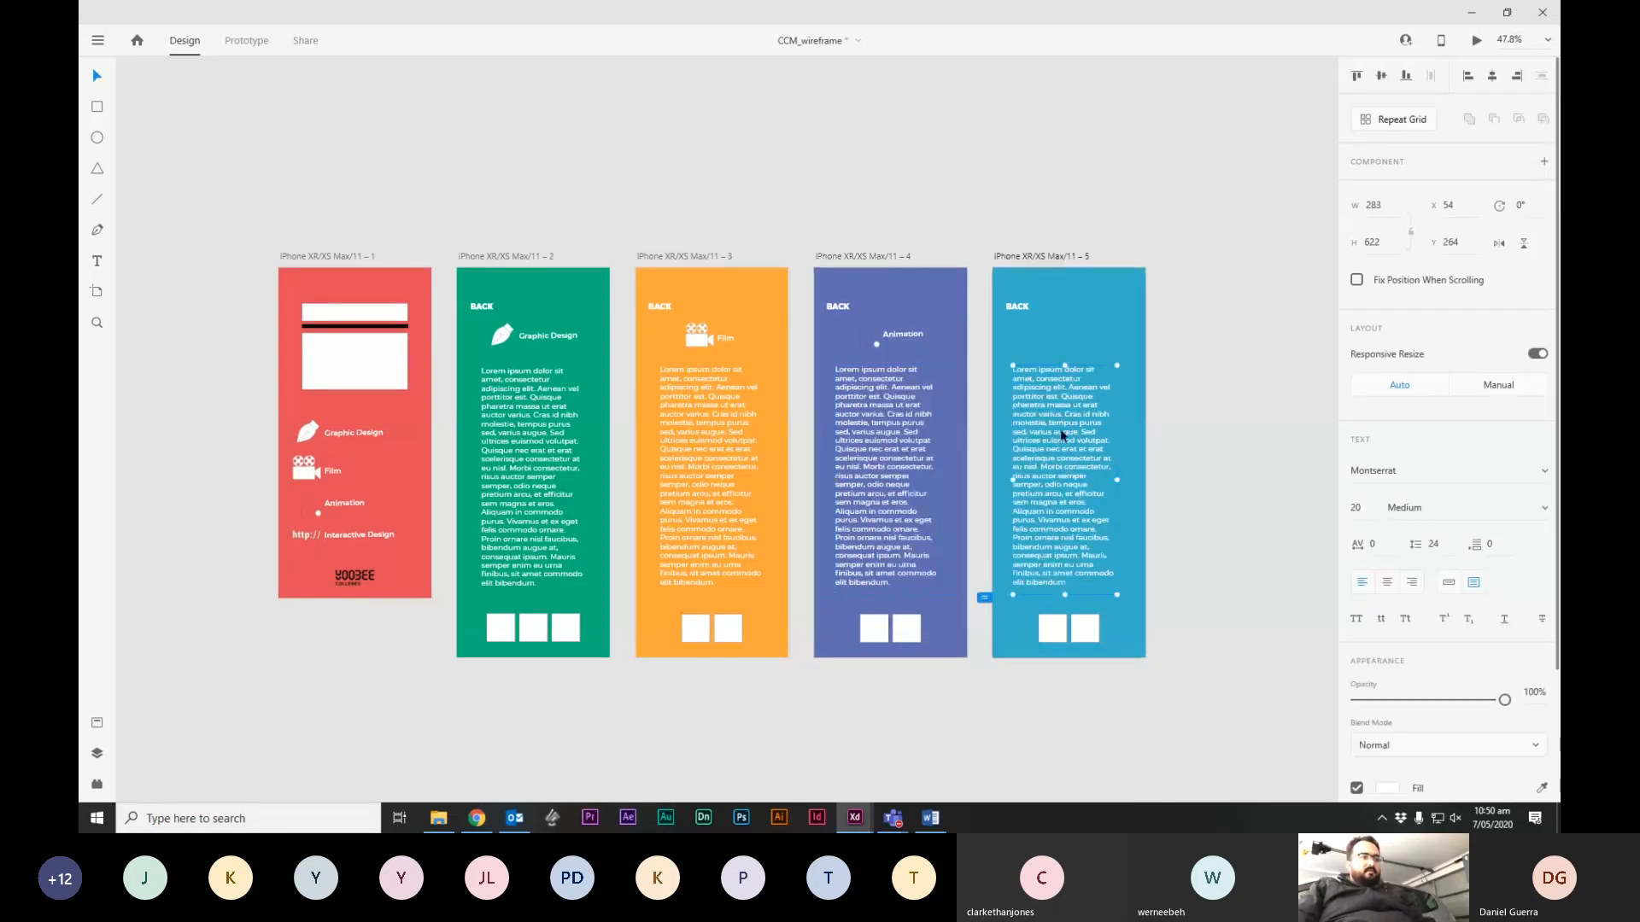
{"action": "left_click_drag", "start_coordinate": [1060, 431], "coordinate": [1065, 432]}
{"action": "left_click", "coordinate": [1005, 461]}
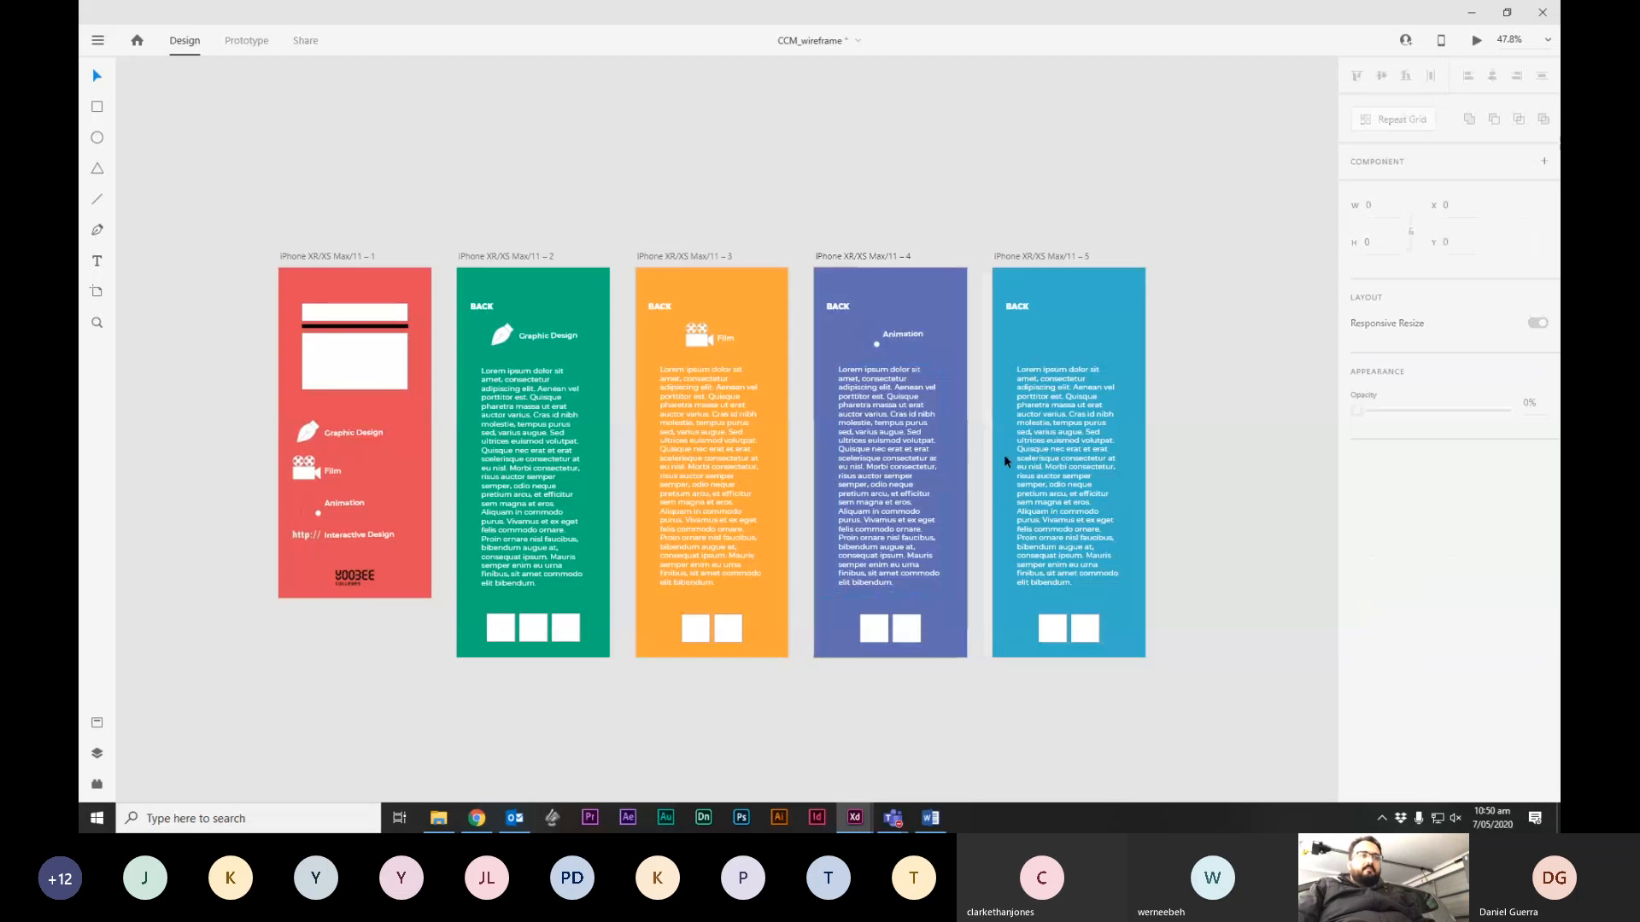
{"action": "left_click_drag", "start_coordinate": [409, 554], "coordinate": [295, 541]}
{"action": "left_click_drag", "start_coordinate": [396, 535], "coordinate": [1087, 339]}
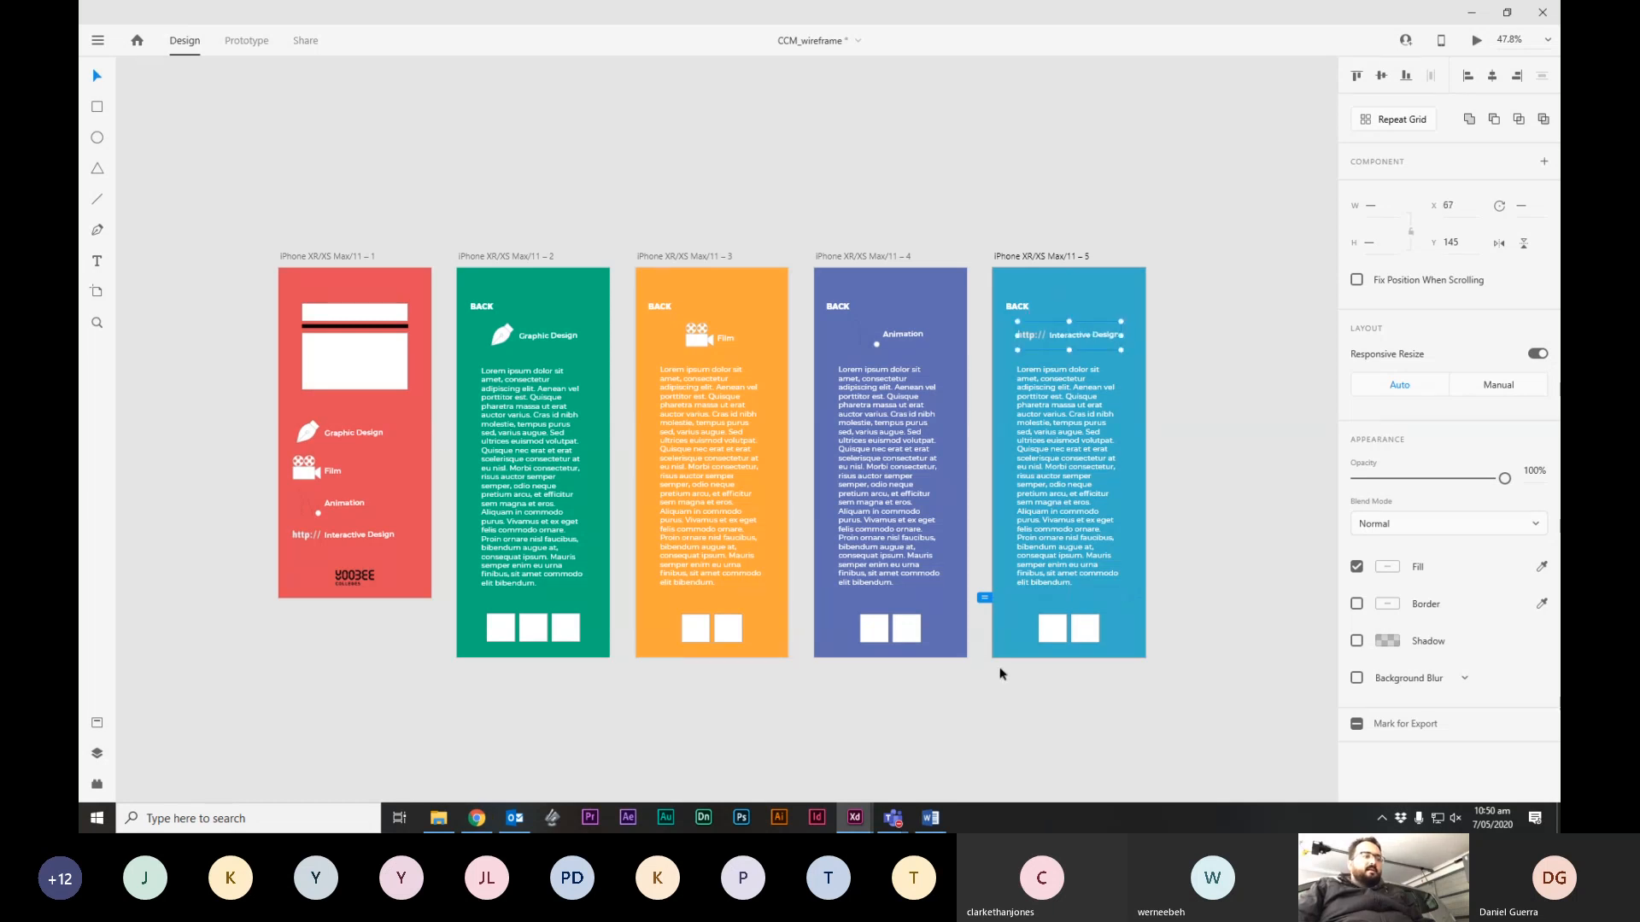
{"action": "left_click", "coordinate": [1028, 699]}
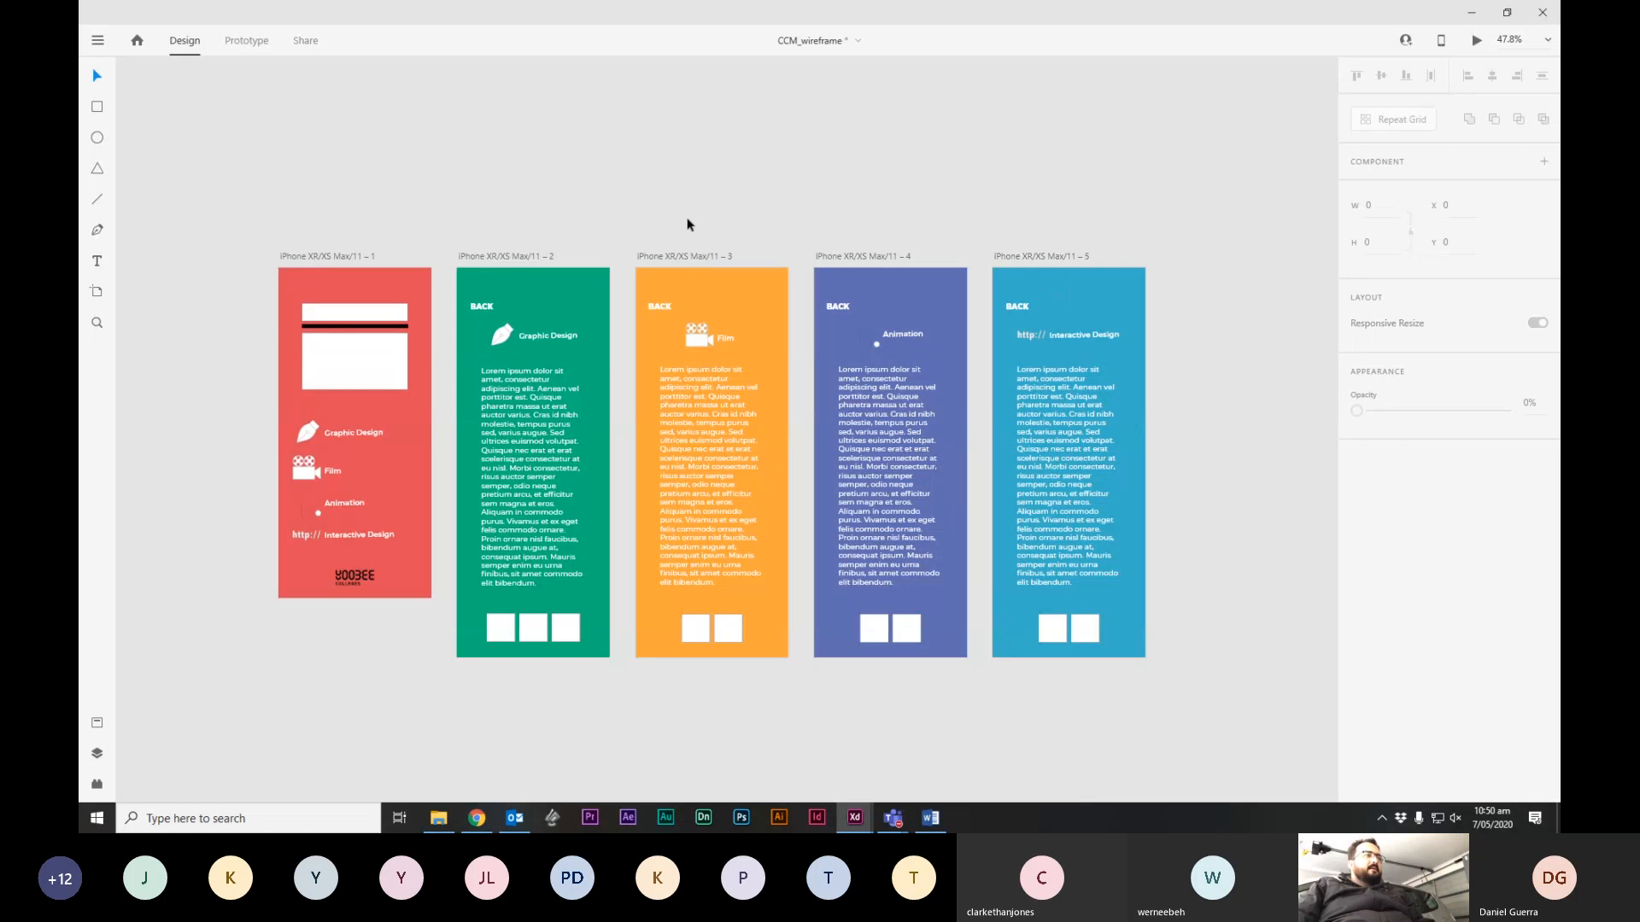
{"action": "left_click", "coordinate": [253, 42]}
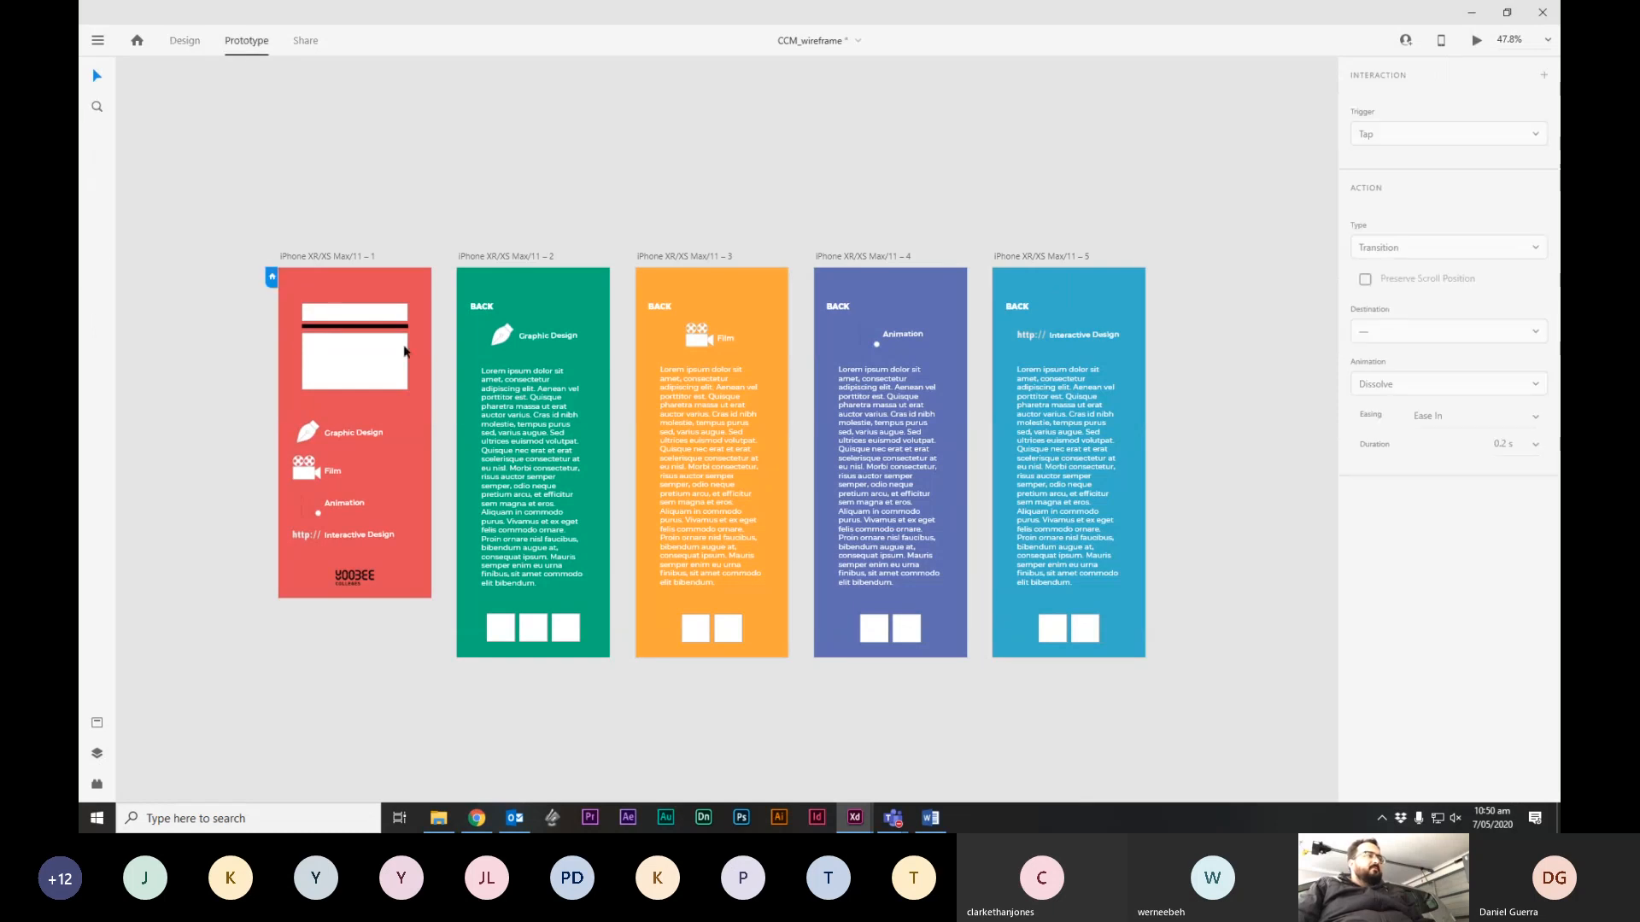
{"action": "left_click", "coordinate": [306, 473]}
{"action": "left_click_drag", "start_coordinate": [322, 468], "coordinate": [721, 524]}
{"action": "left_click_drag", "start_coordinate": [320, 503], "coordinate": [863, 547]}
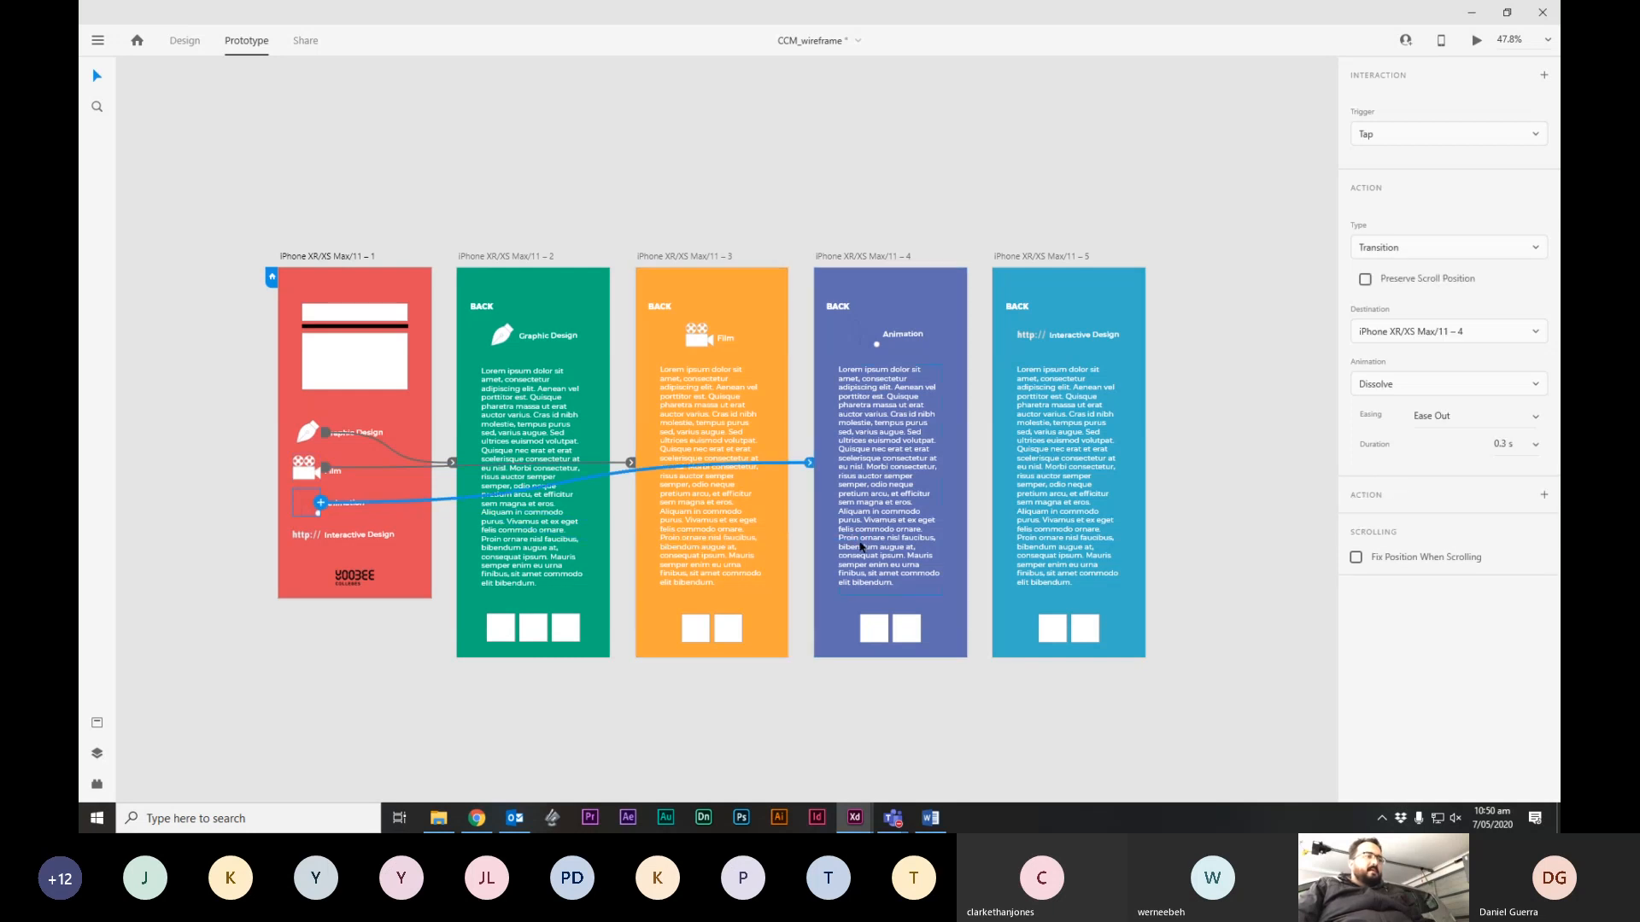
{"action": "left_click", "coordinate": [353, 531]}
{"action": "left_click_drag", "start_coordinate": [320, 536], "coordinate": [1070, 549]}
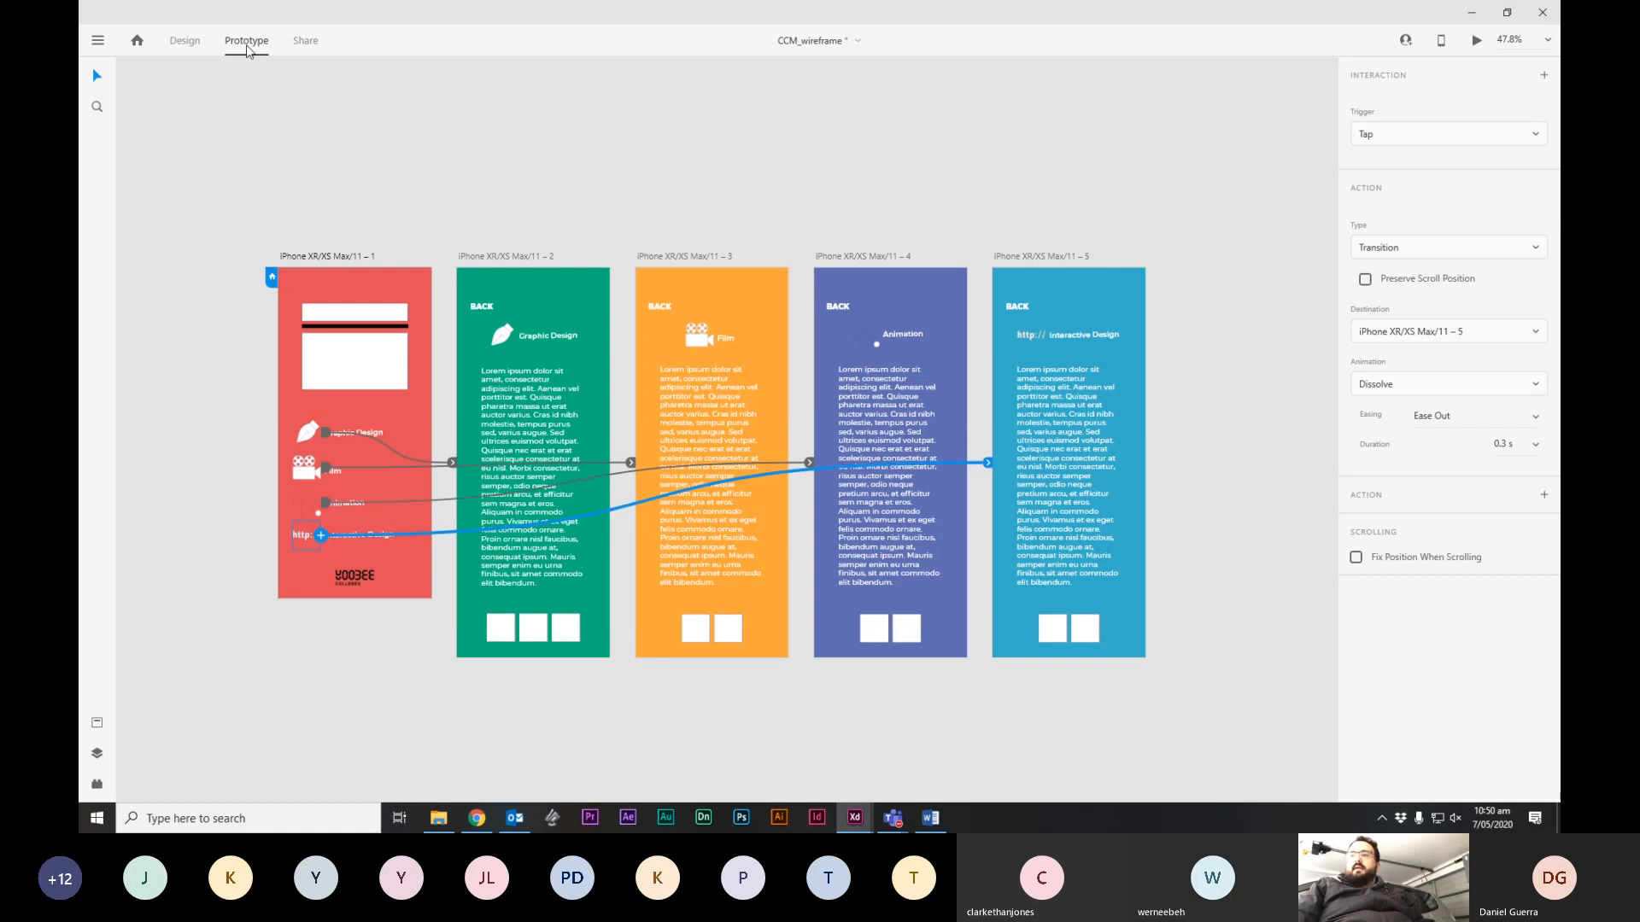
Link the BACK labels on the orange, purple and blue artboards to the red artboard.
{"action": "left_click", "coordinate": [707, 299]}
{"action": "left_click", "coordinate": [658, 309]}
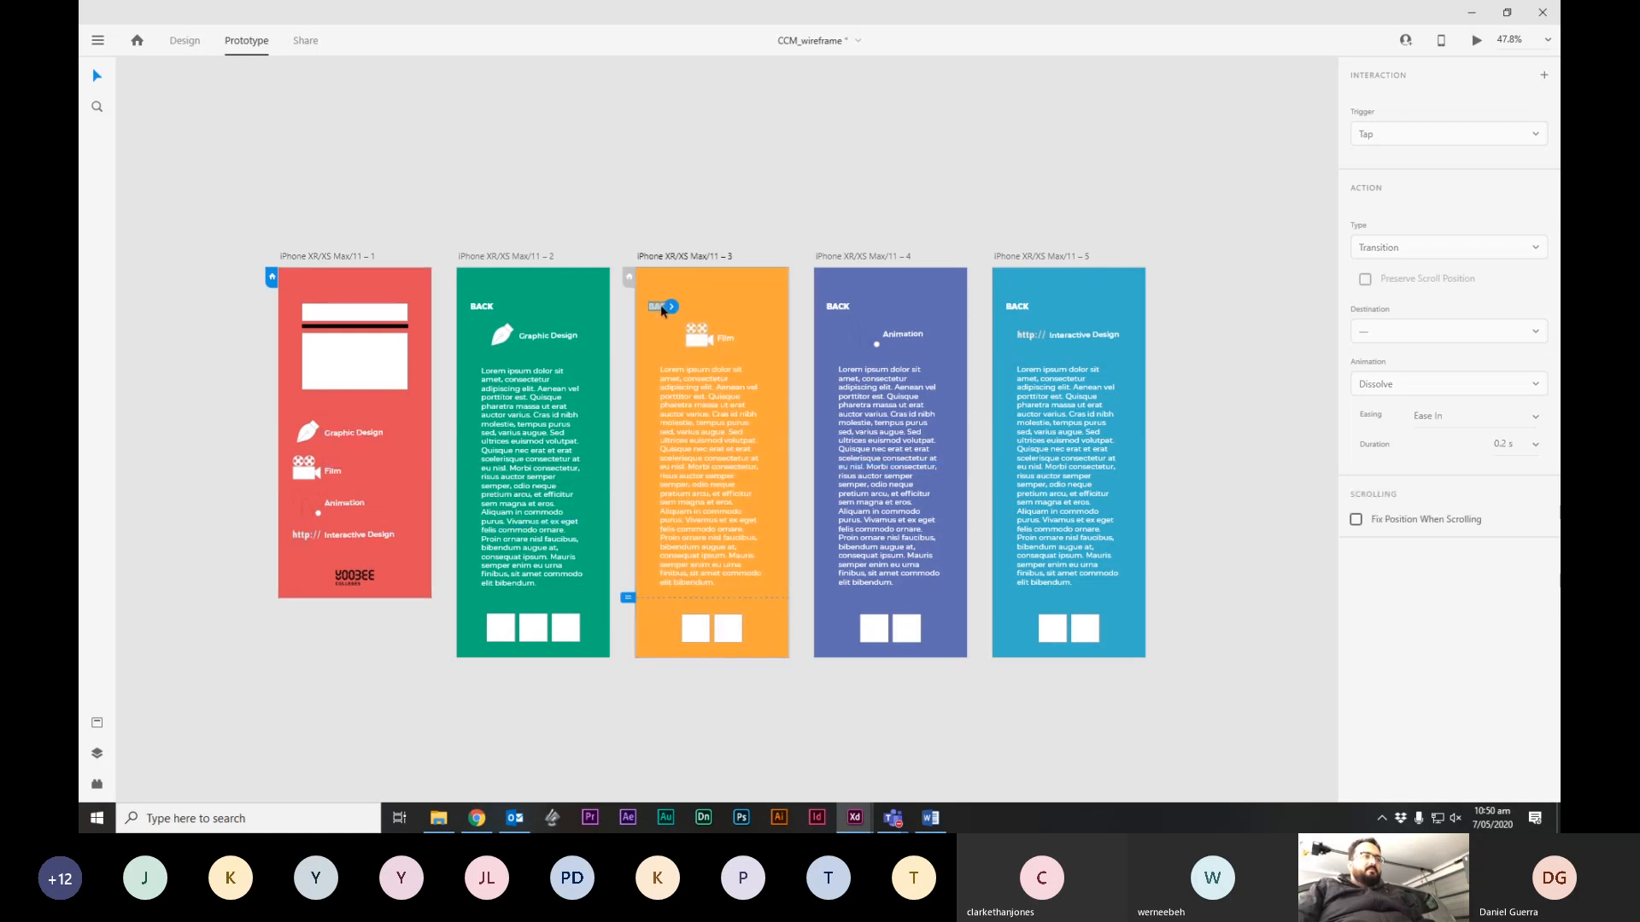
{"action": "left_click_drag", "start_coordinate": [671, 306], "coordinate": [401, 298]}
{"action": "left_click", "coordinate": [848, 310]}
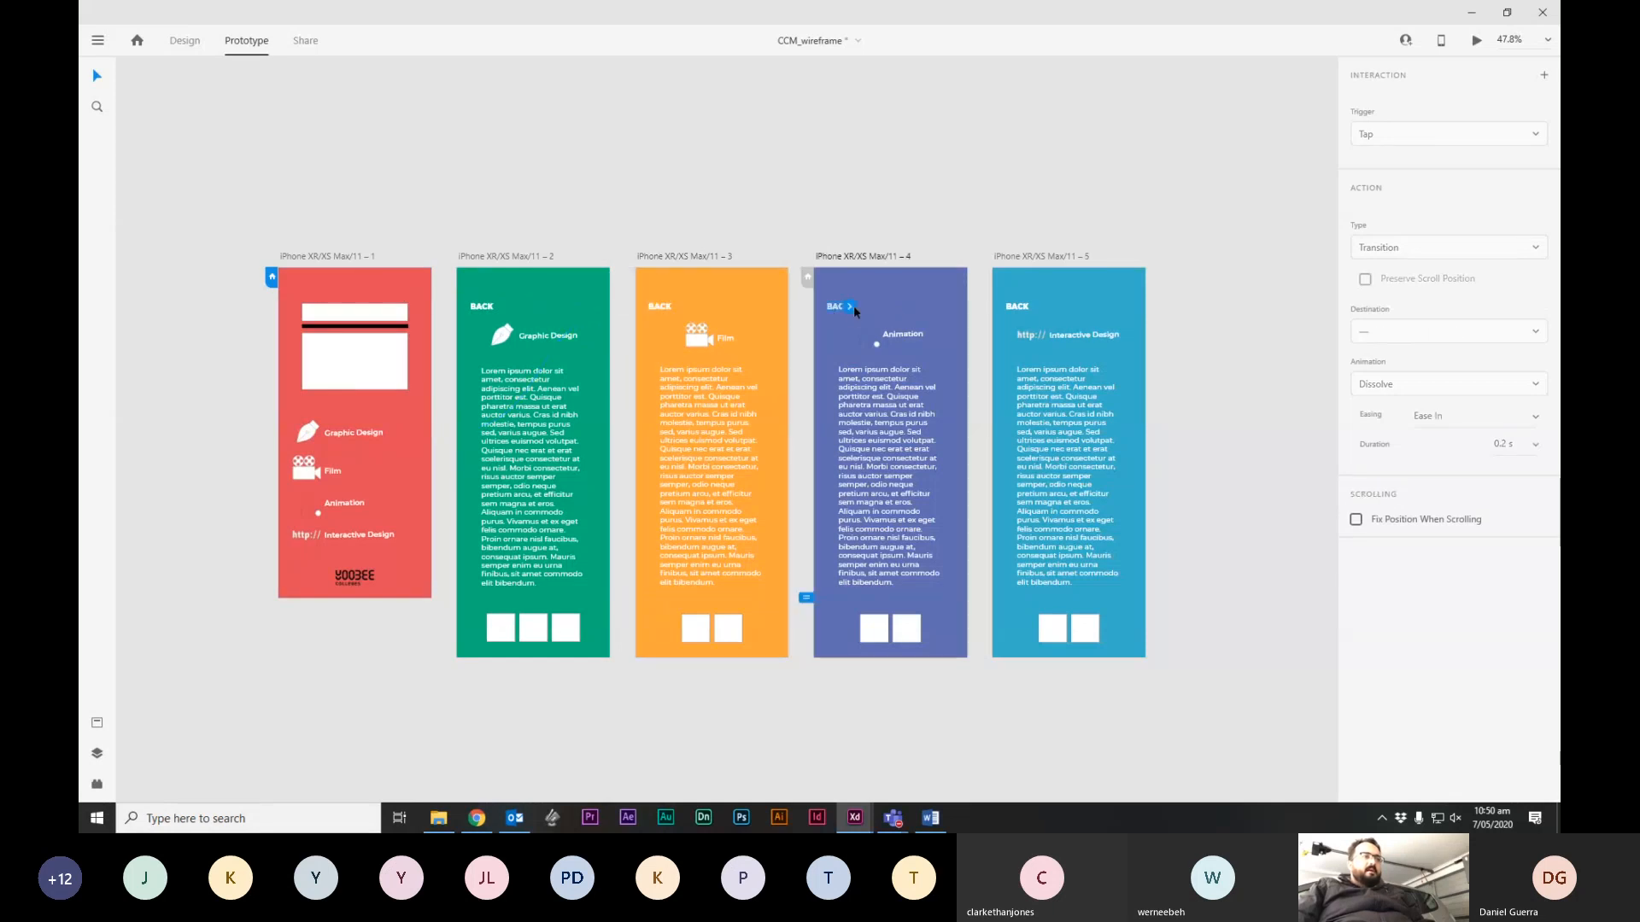
{"action": "left_click", "coordinate": [848, 311]}
{"action": "left_click_drag", "start_coordinate": [852, 306], "coordinate": [320, 295]}
{"action": "left_click", "coordinate": [1015, 309]}
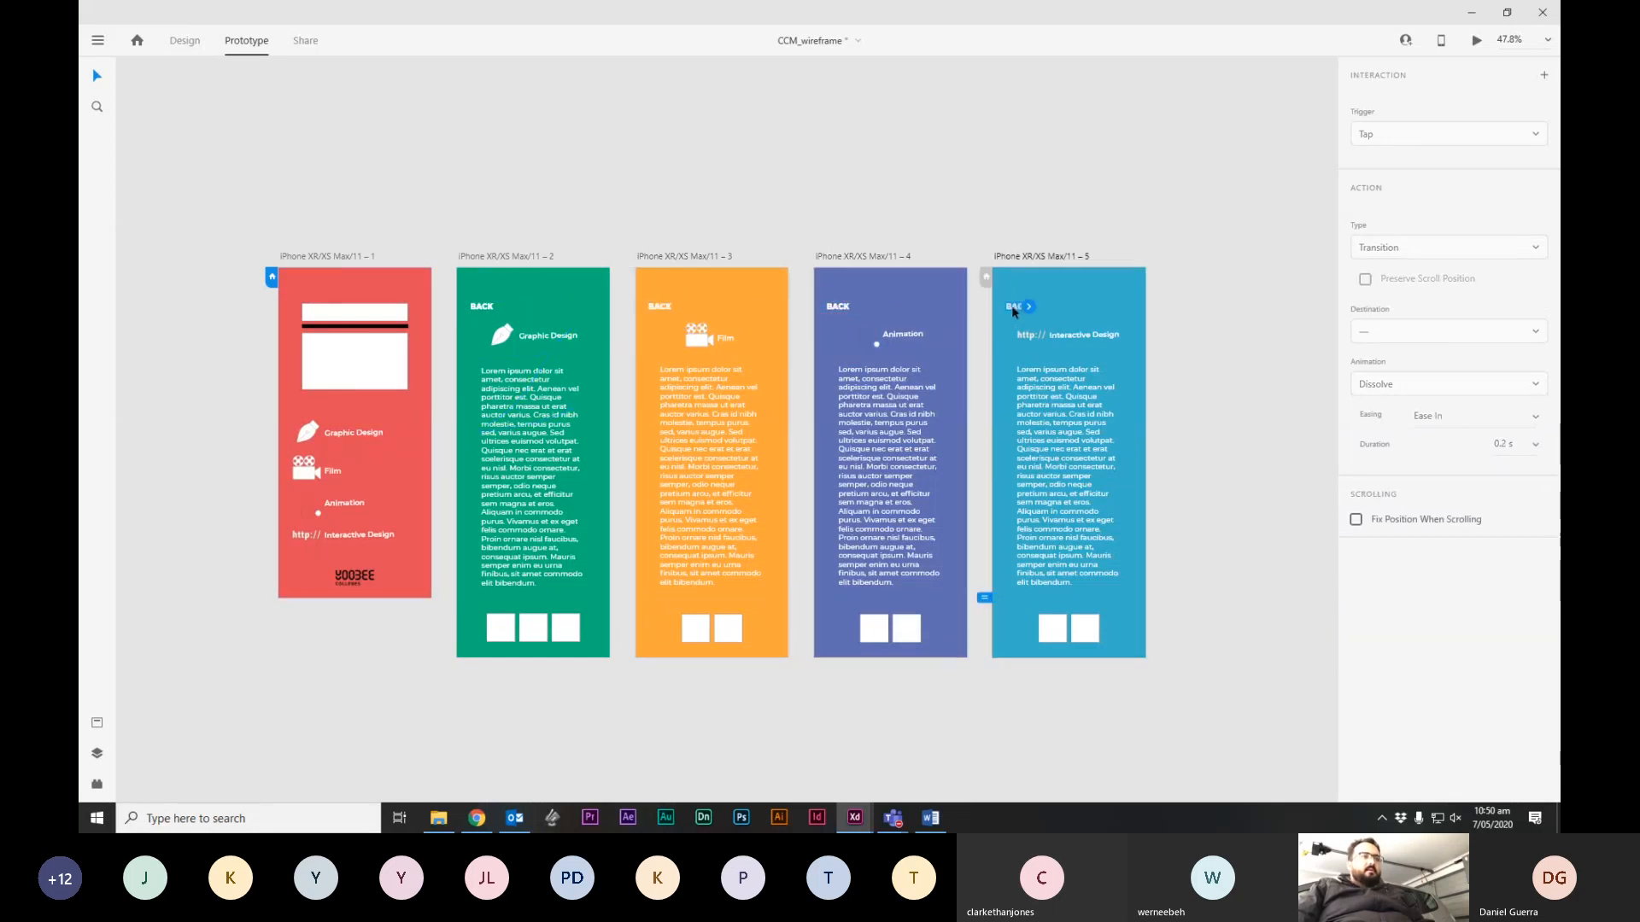
{"action": "left_click_drag", "start_coordinate": [1030, 307], "coordinate": [379, 345]}
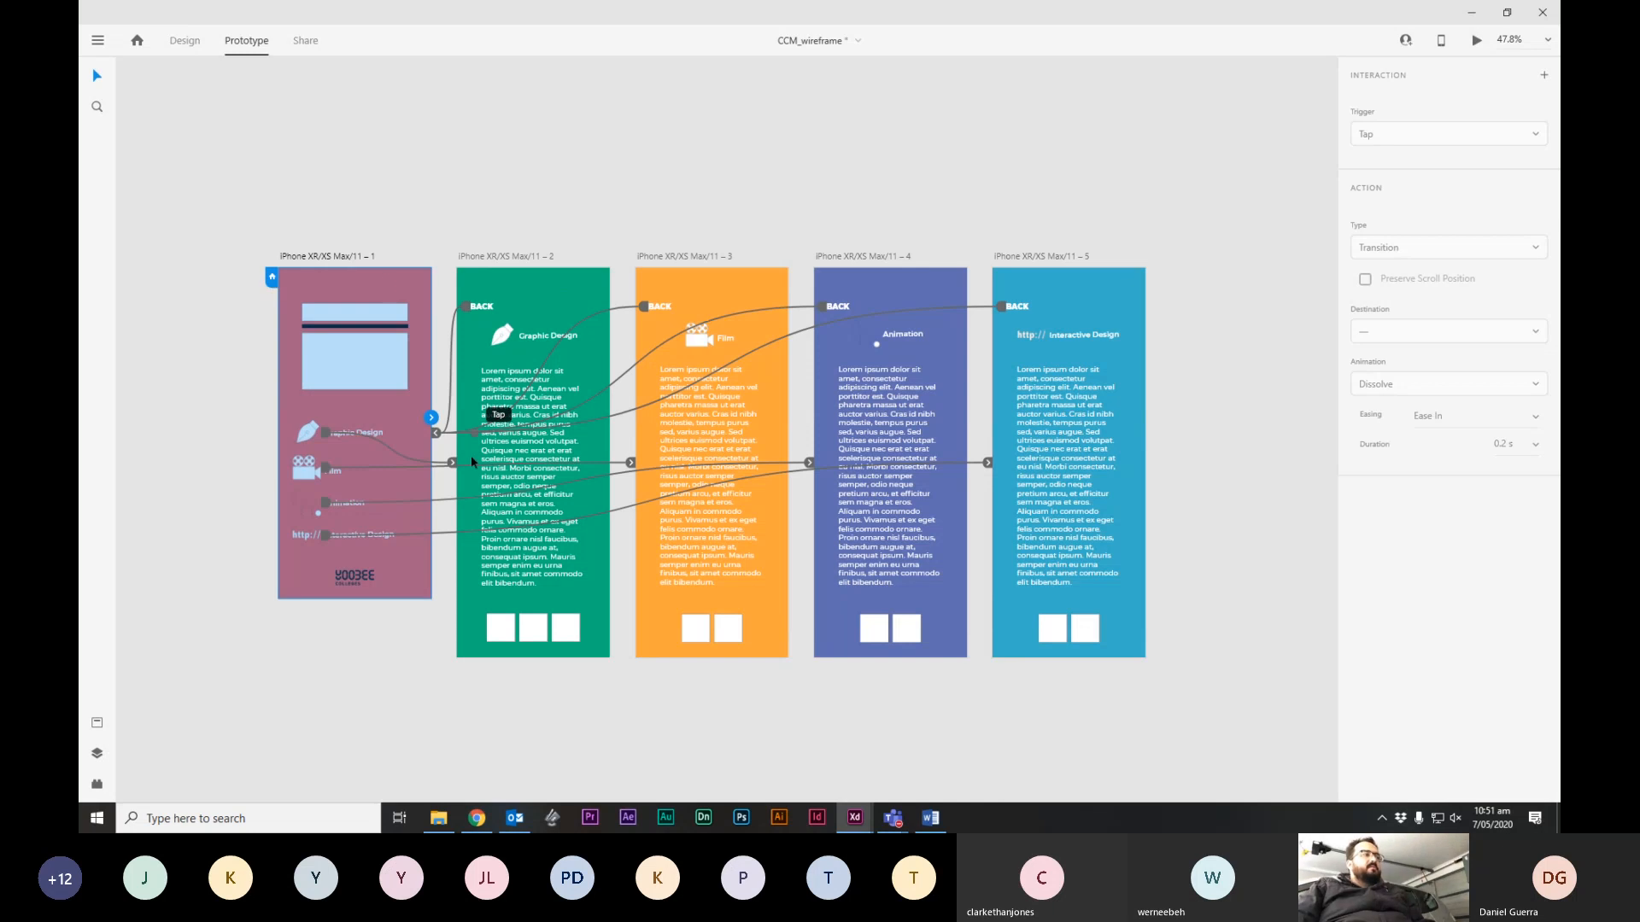
Inspect the green and red artboards' links and mark the red artboard as the prototype's home screen.
{"action": "left_click", "coordinate": [556, 286]}
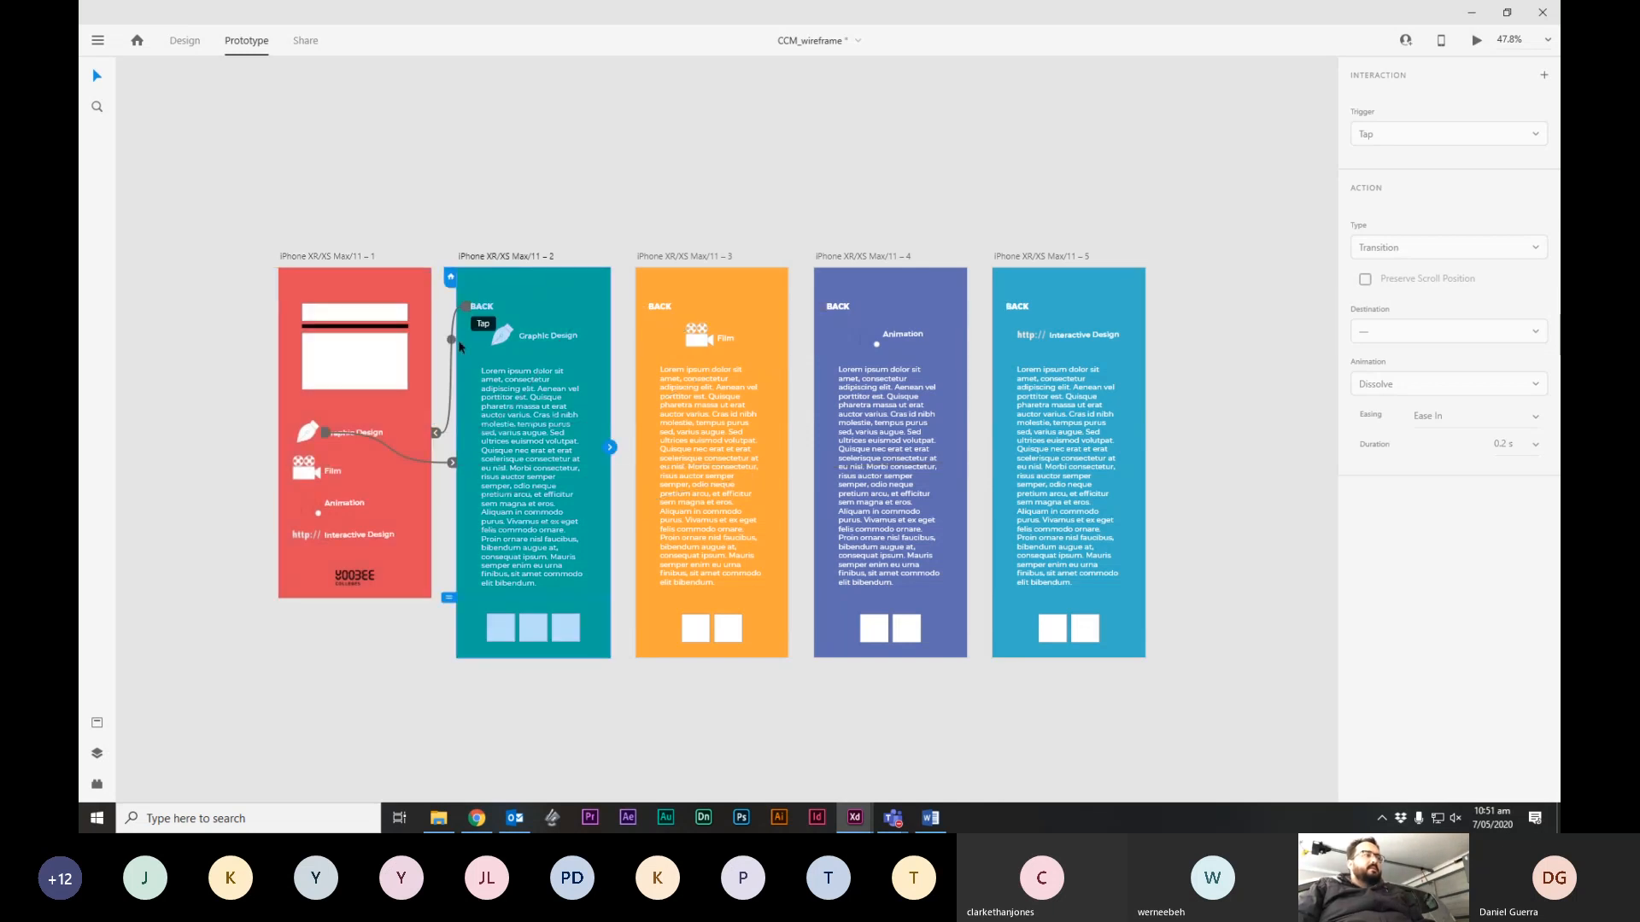
{"action": "left_click", "coordinate": [352, 289]}
{"action": "left_click", "coordinate": [271, 277]}
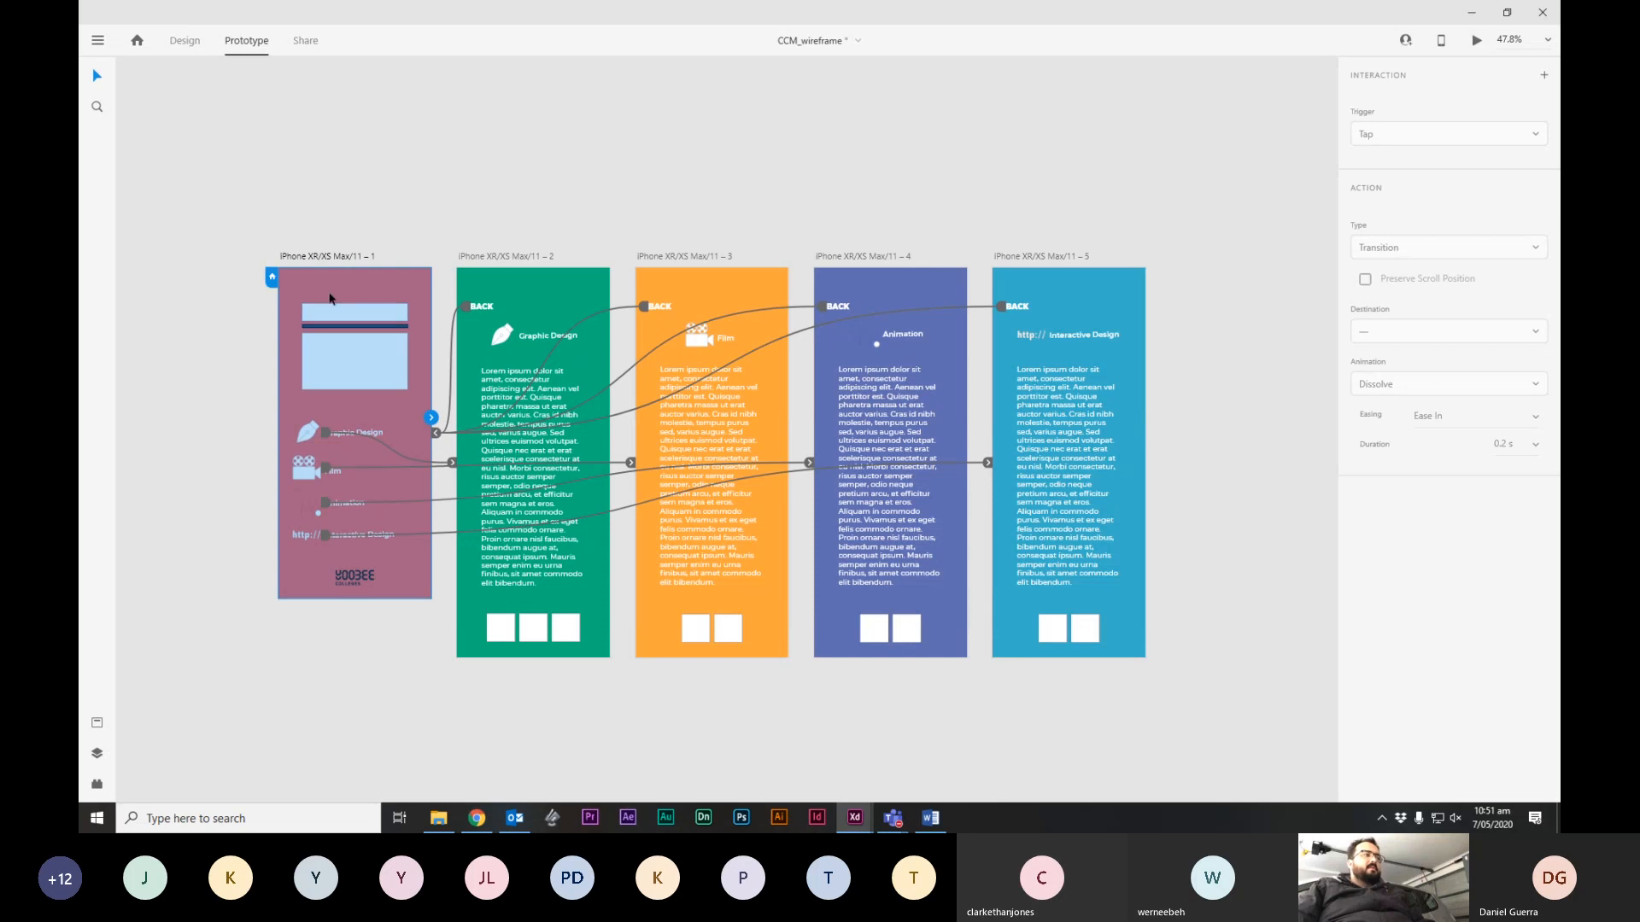